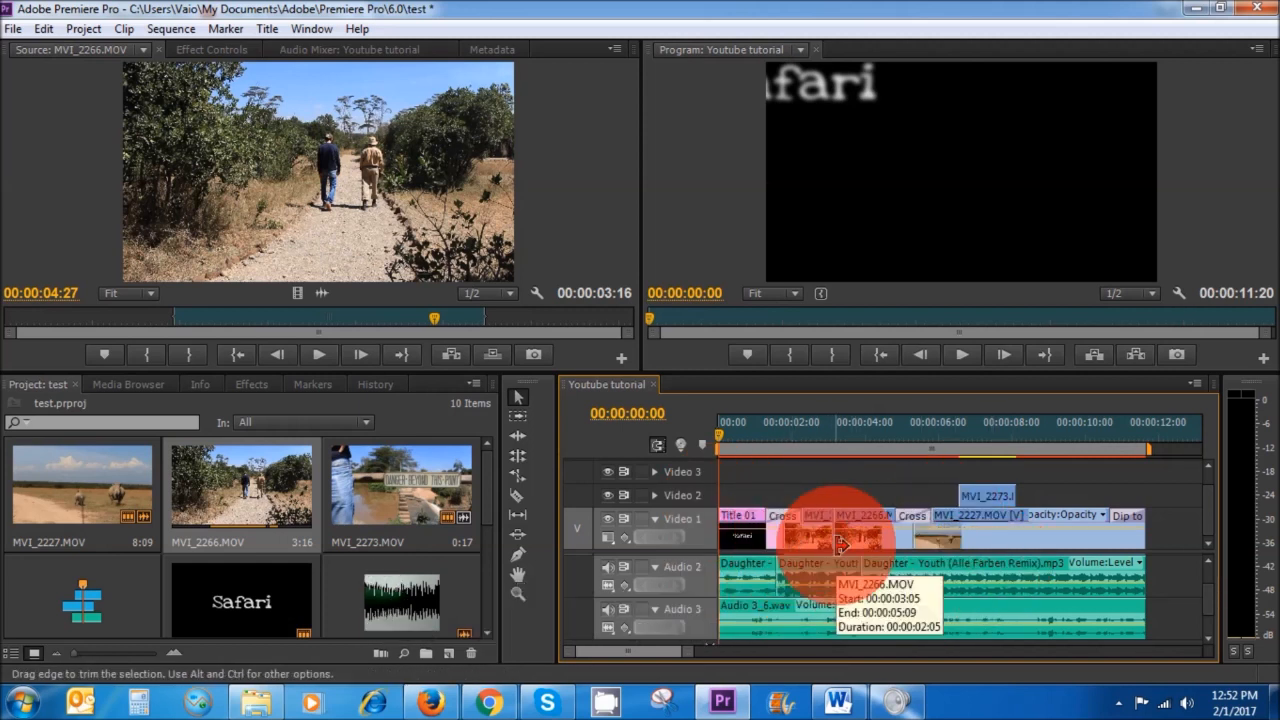
- Preview the opening of the Youtube tutorial sequence, stopping during the Safari title and scrubbing slightly past it
{"action": "left_click", "coordinate": [963, 356]}
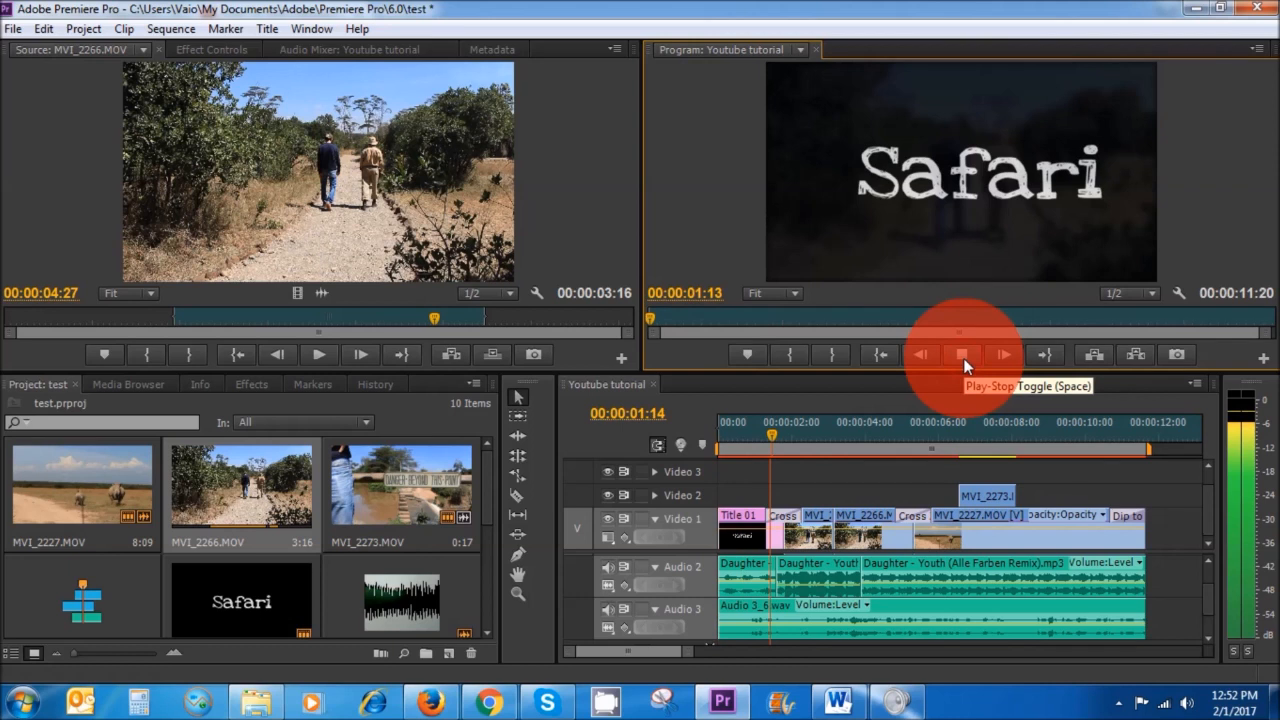
{"action": "left_click", "coordinate": [963, 356]}
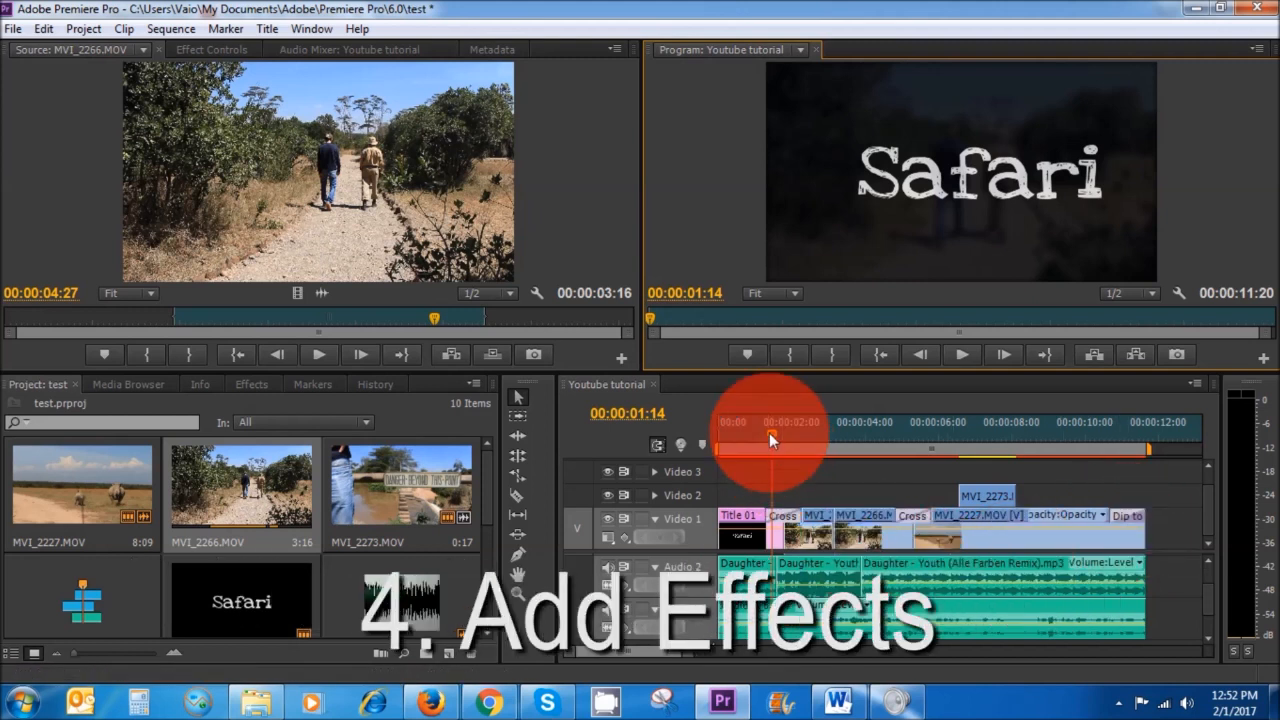
{"action": "left_click_drag", "start_coordinate": [771, 440], "coordinate": [800, 446]}
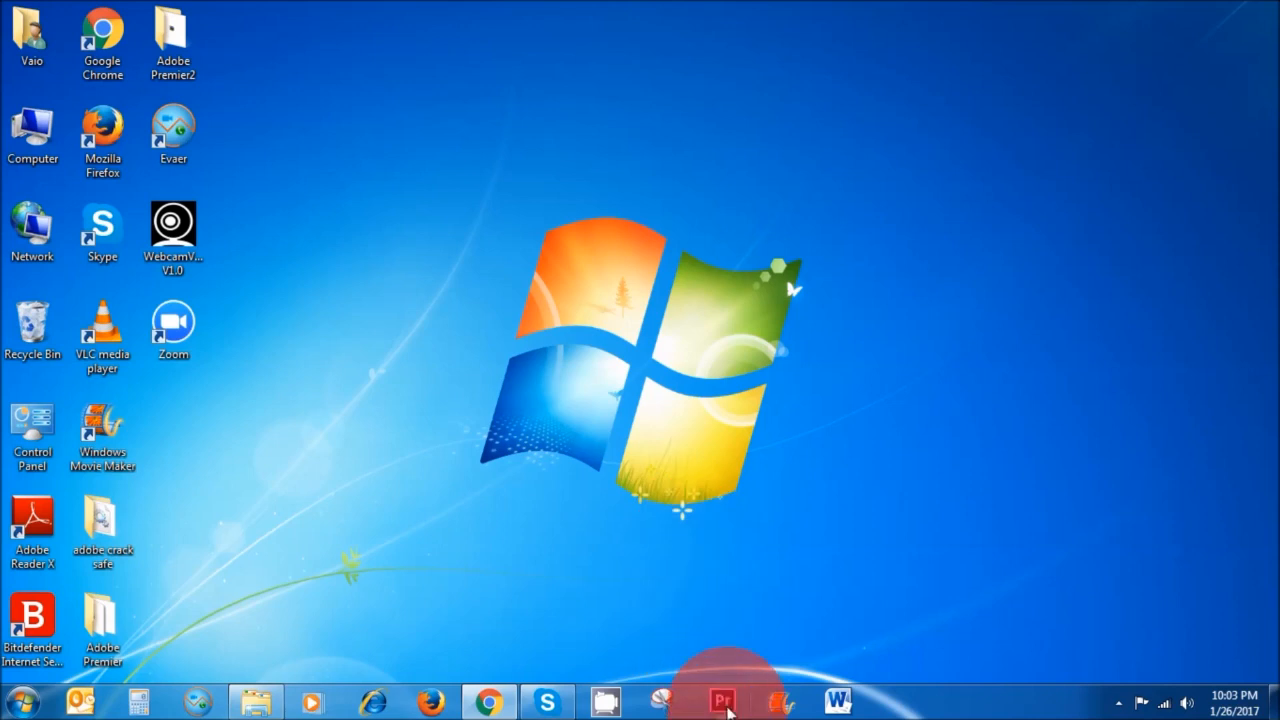
- Launch Adobe Premiere Pro and create a new project named test, overwriting the existing project of that name
{"action": "left_click", "coordinate": [724, 703]}
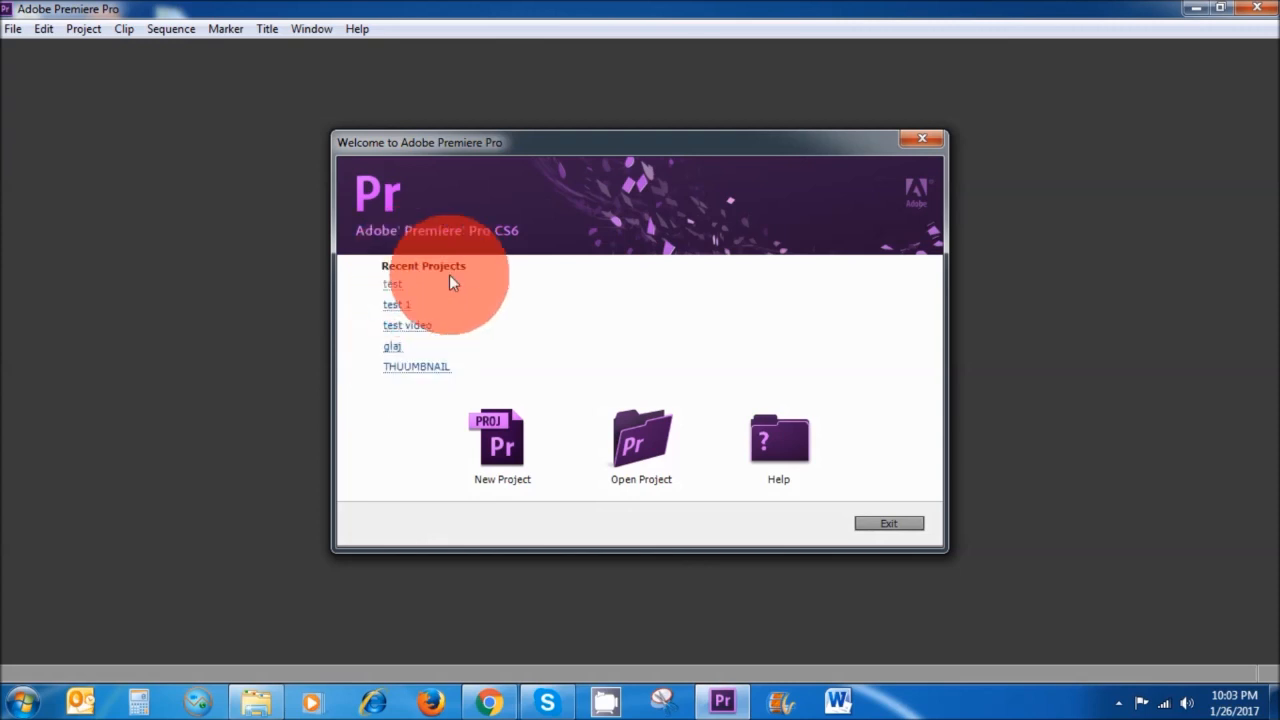
{"action": "left_click", "coordinate": [509, 461]}
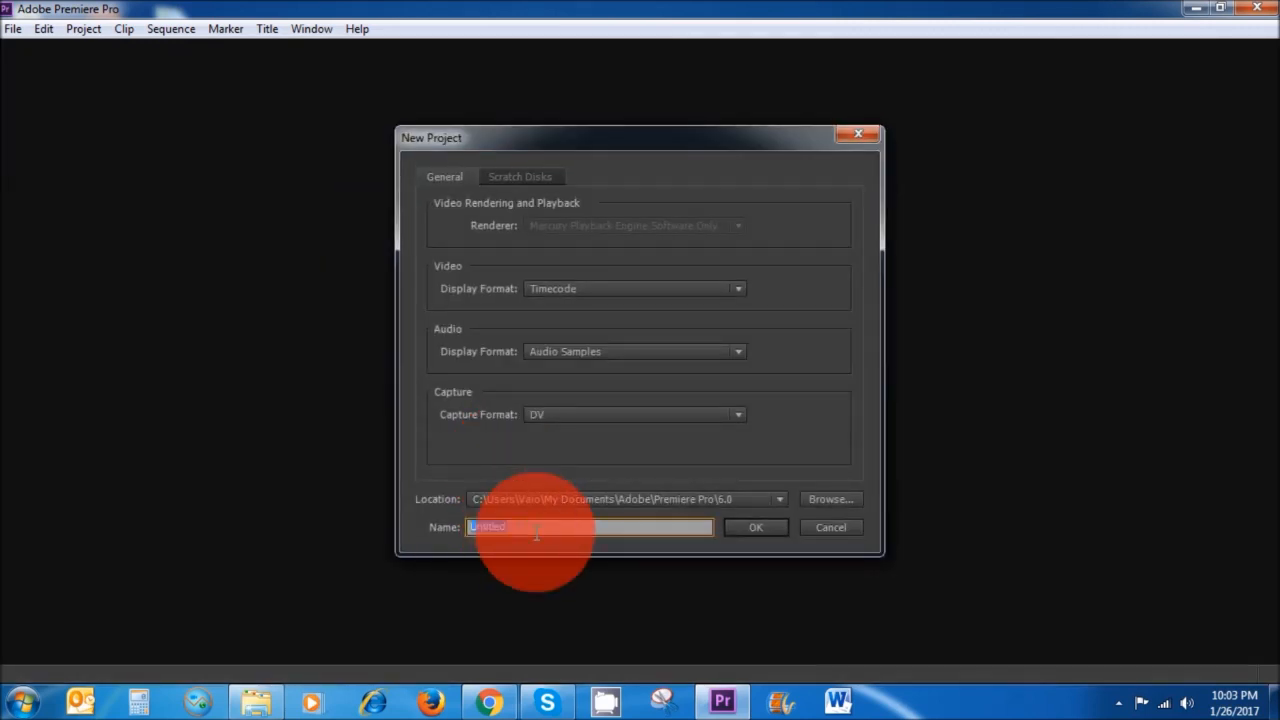
{"action": "type", "text": "trial"}
{"action": "key", "text": "Return"}
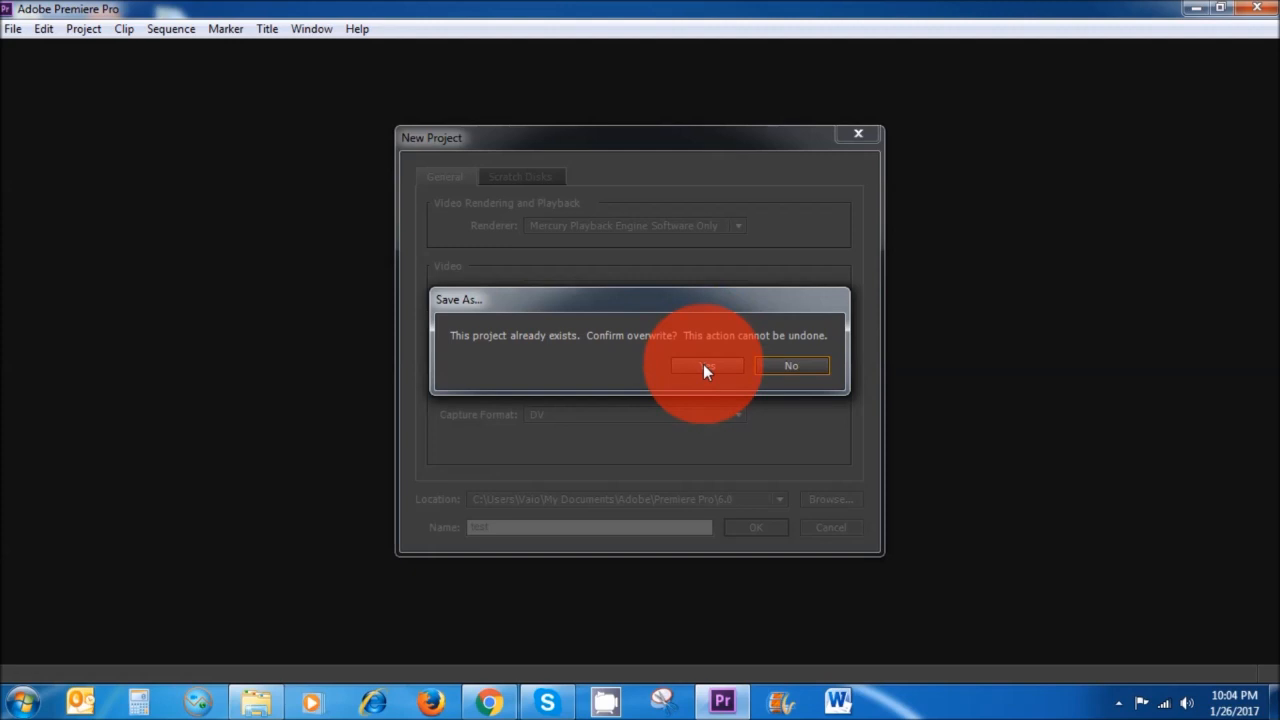
{"action": "left_click", "coordinate": [703, 364]}
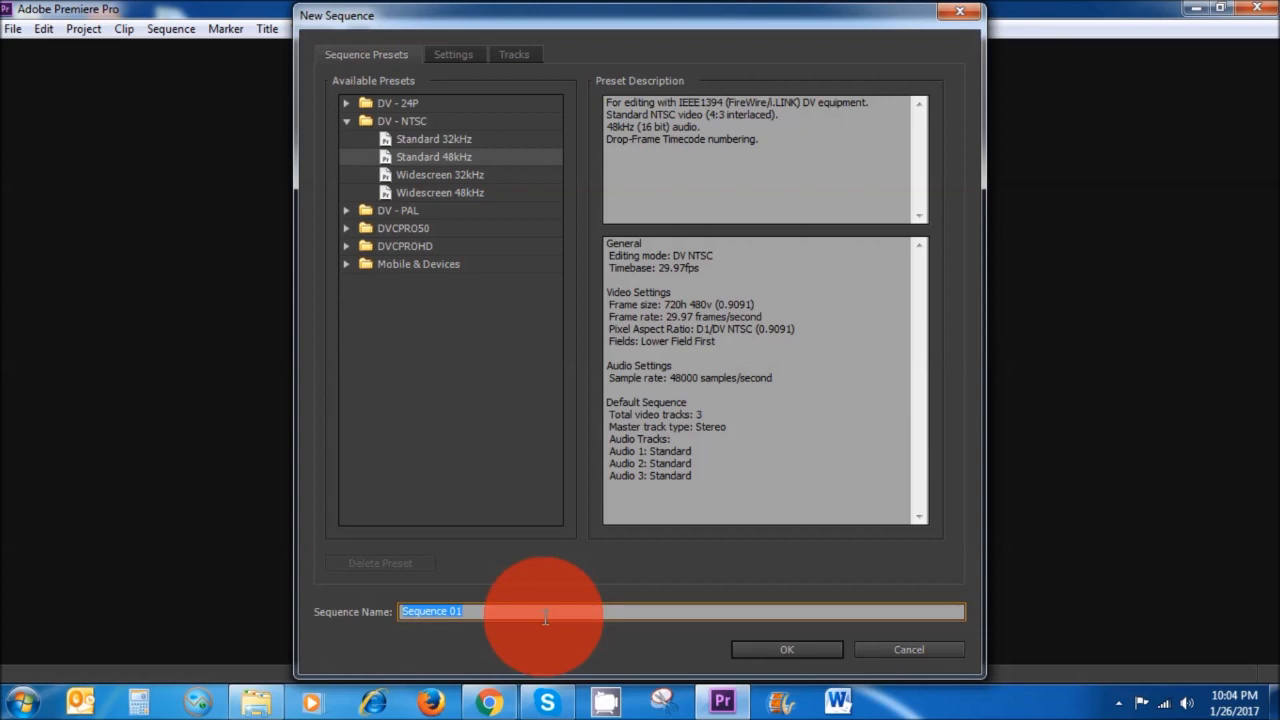
- Create a sequence named Youtube tutorial with the DV - NTSC Standard 48kHz preset
{"action": "type", "text": "Youtube tutorial"}
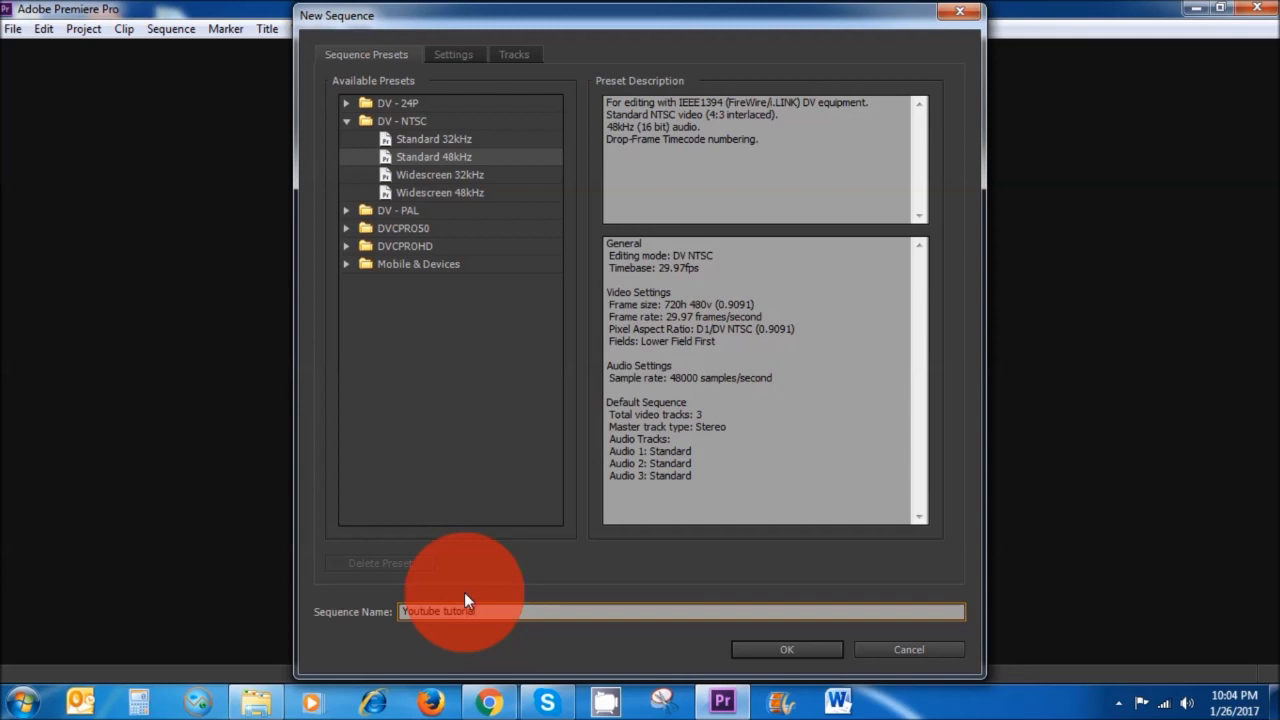
{"action": "left_click", "coordinate": [788, 650]}
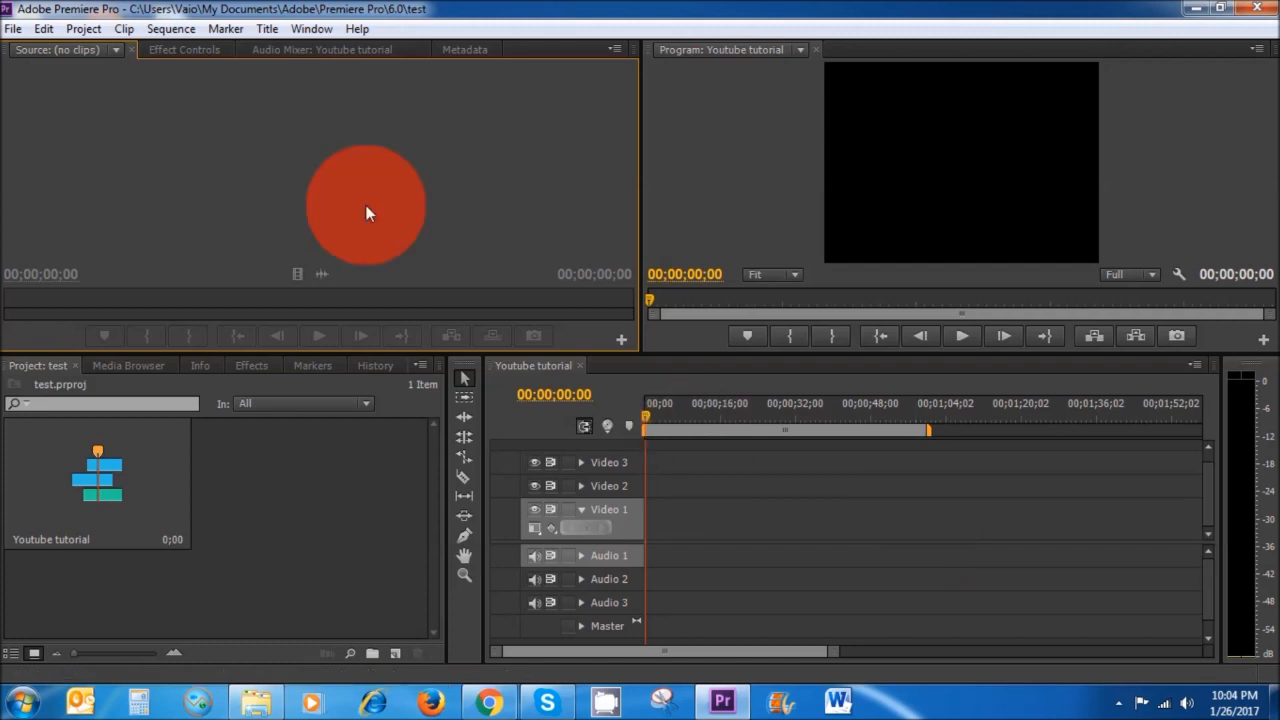
- Set the workspace layout to Editing
{"action": "left_click", "coordinate": [313, 27]}
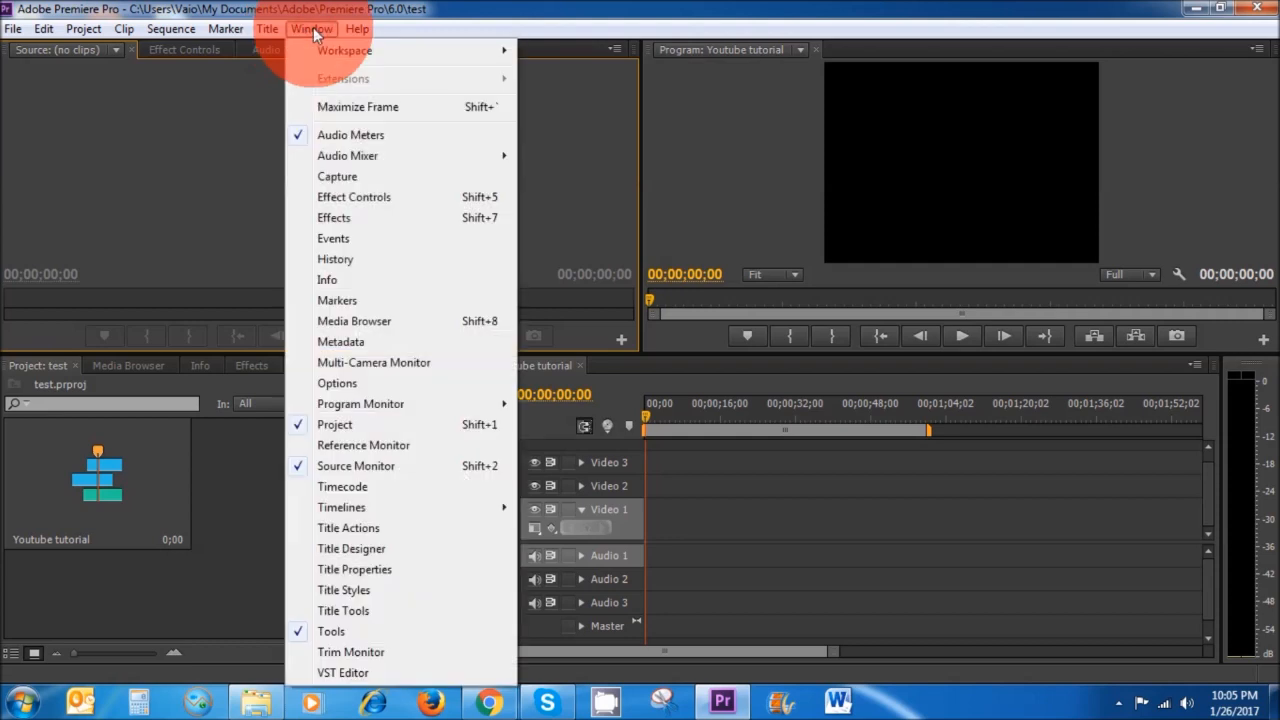
{"action": "mouse_move", "coordinate": [313, 50]}
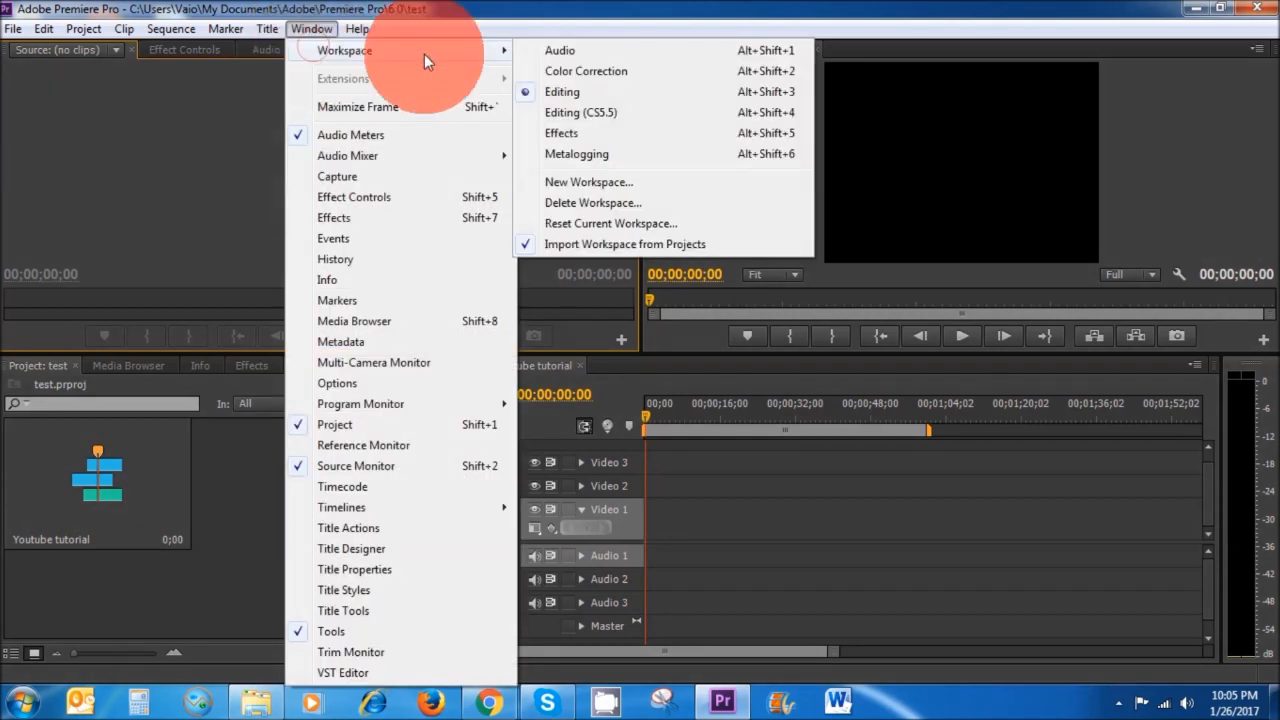
{"action": "left_click", "coordinate": [589, 92]}
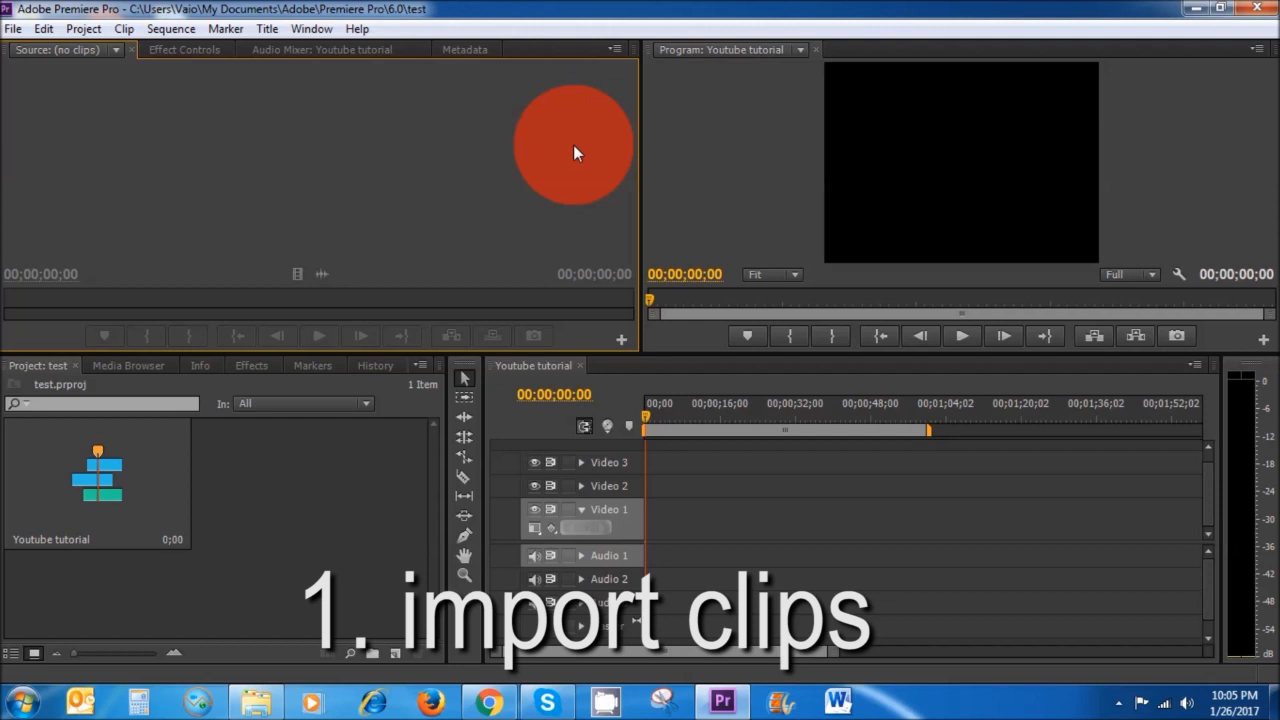
- Import the video clips MVI_2227, MVI_2266 and MVI_2273 from the ol pajeta folder into the project
{"action": "left_click", "coordinate": [12, 29]}
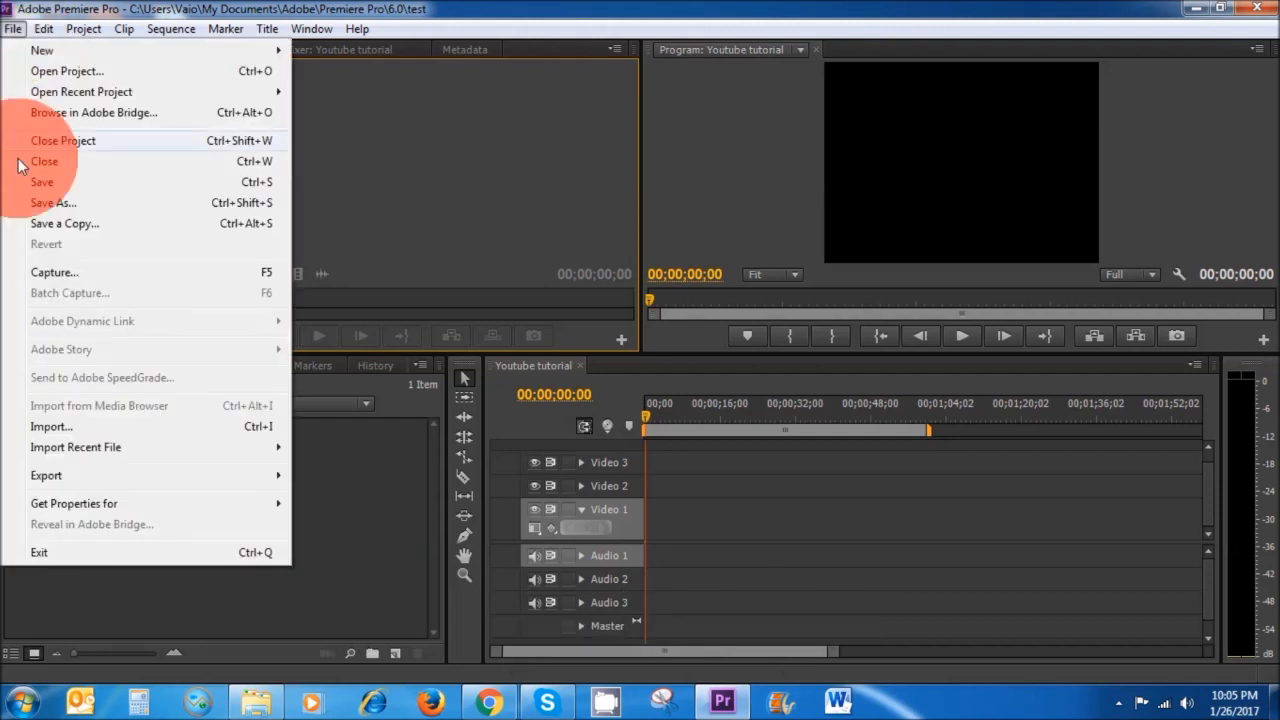
{"action": "left_click", "coordinate": [50, 426]}
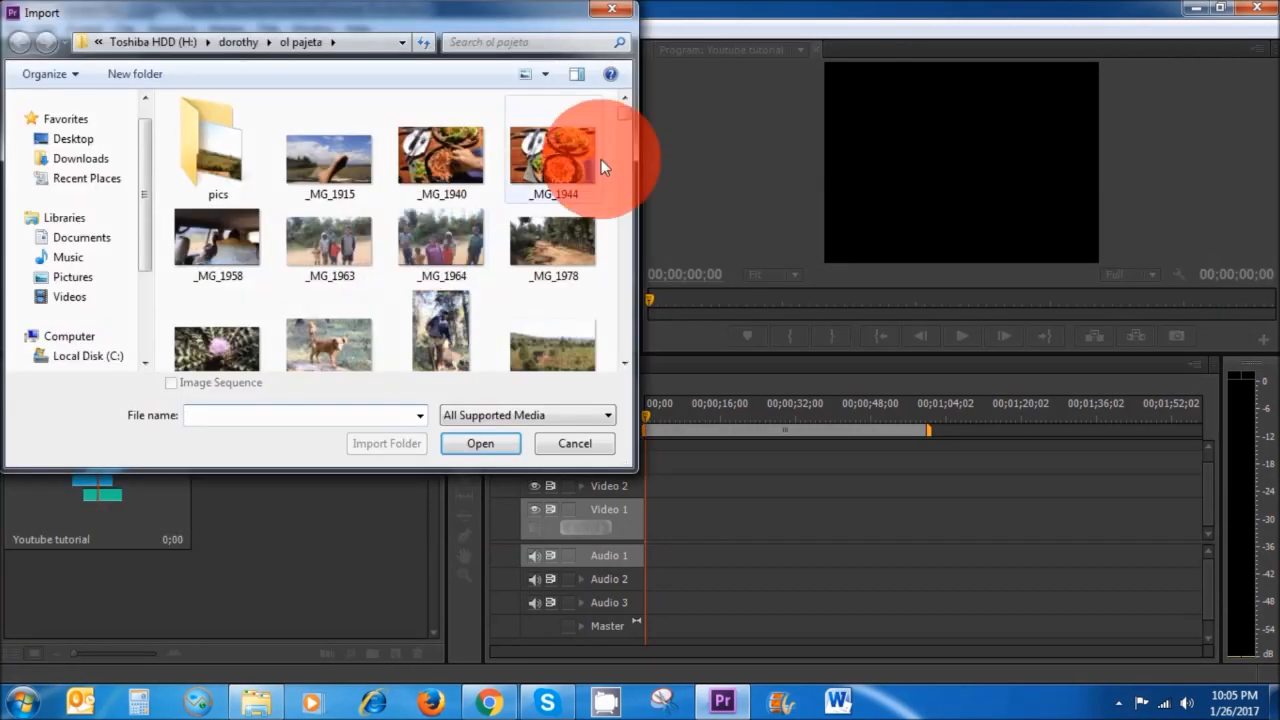
{"action": "left_click_drag", "start_coordinate": [622, 113], "coordinate": [492, 256]}
{"action": "left_click", "coordinate": [492, 256]}
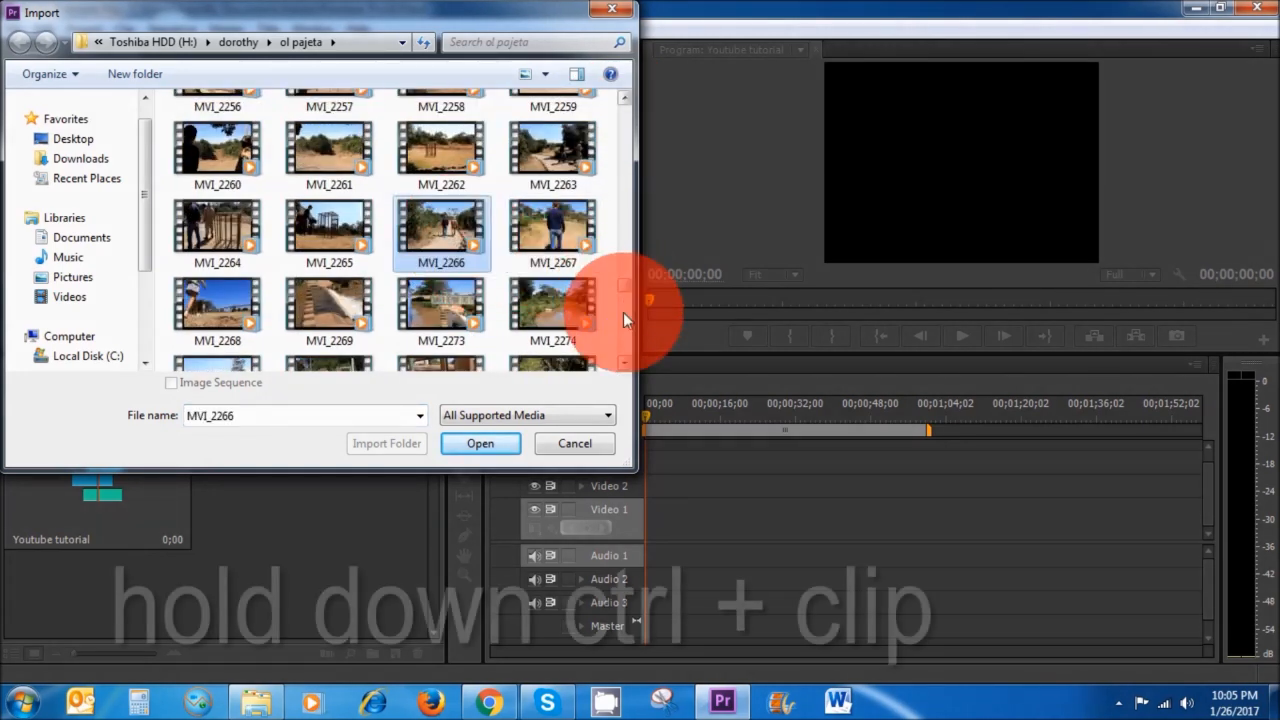
{"action": "left_click_drag", "start_coordinate": [621, 290], "coordinate": [621, 261]}
{"action": "left_click", "coordinate": [450, 236], "text": "ctrl"}
{"action": "left_click", "coordinate": [473, 334], "text": "ctrl"}
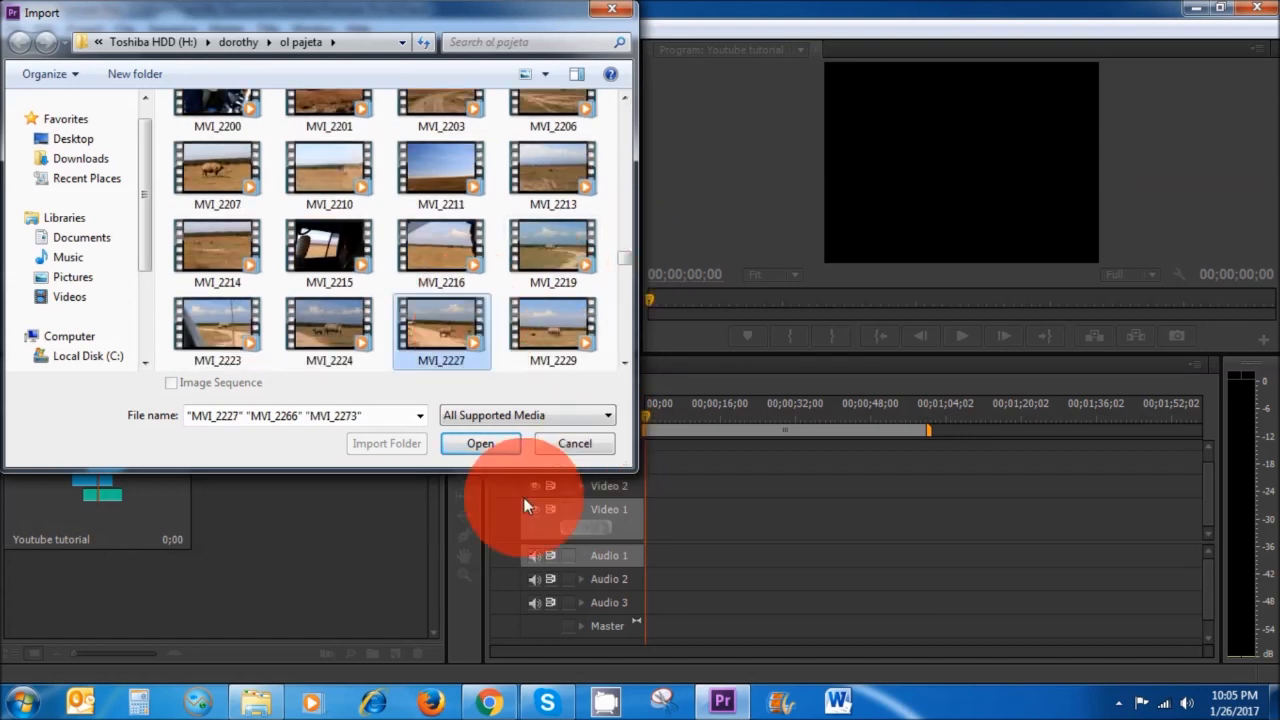
{"action": "left_click", "coordinate": [492, 448]}
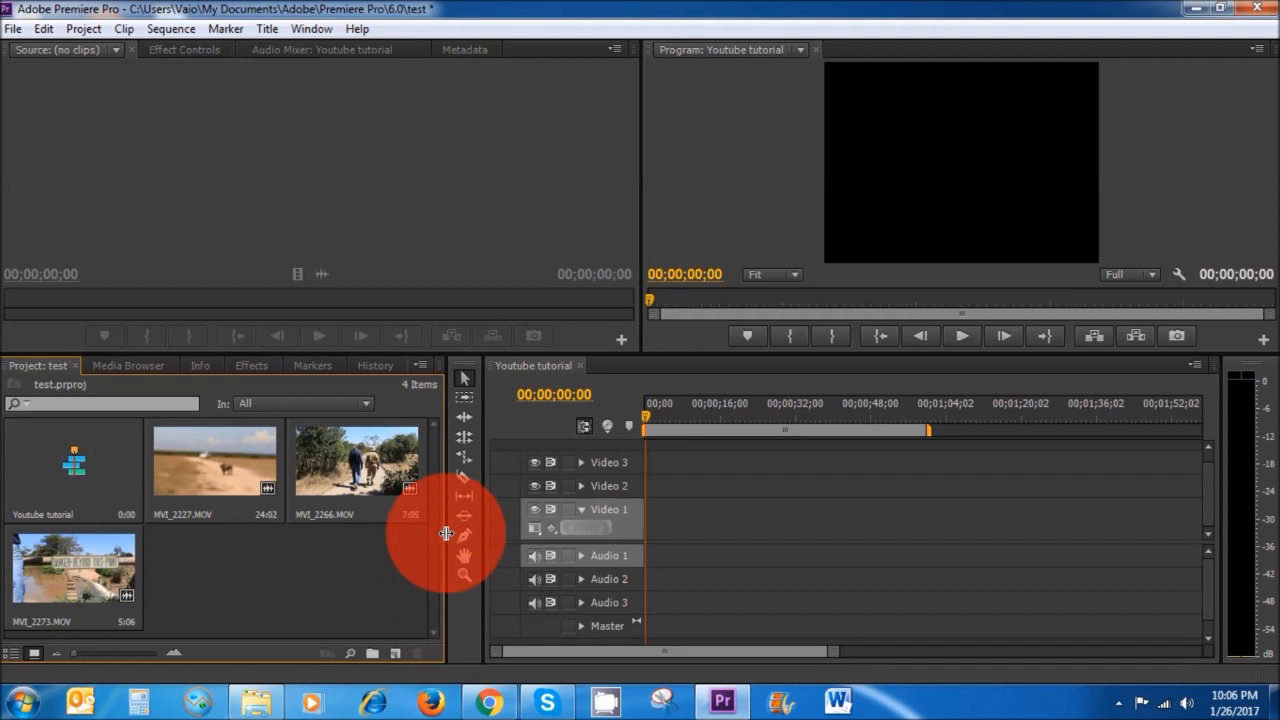
- Widen the project bin area and make the source and program monitors slightly taller
{"action": "left_click_drag", "start_coordinate": [445, 529], "coordinate": [520, 540]}
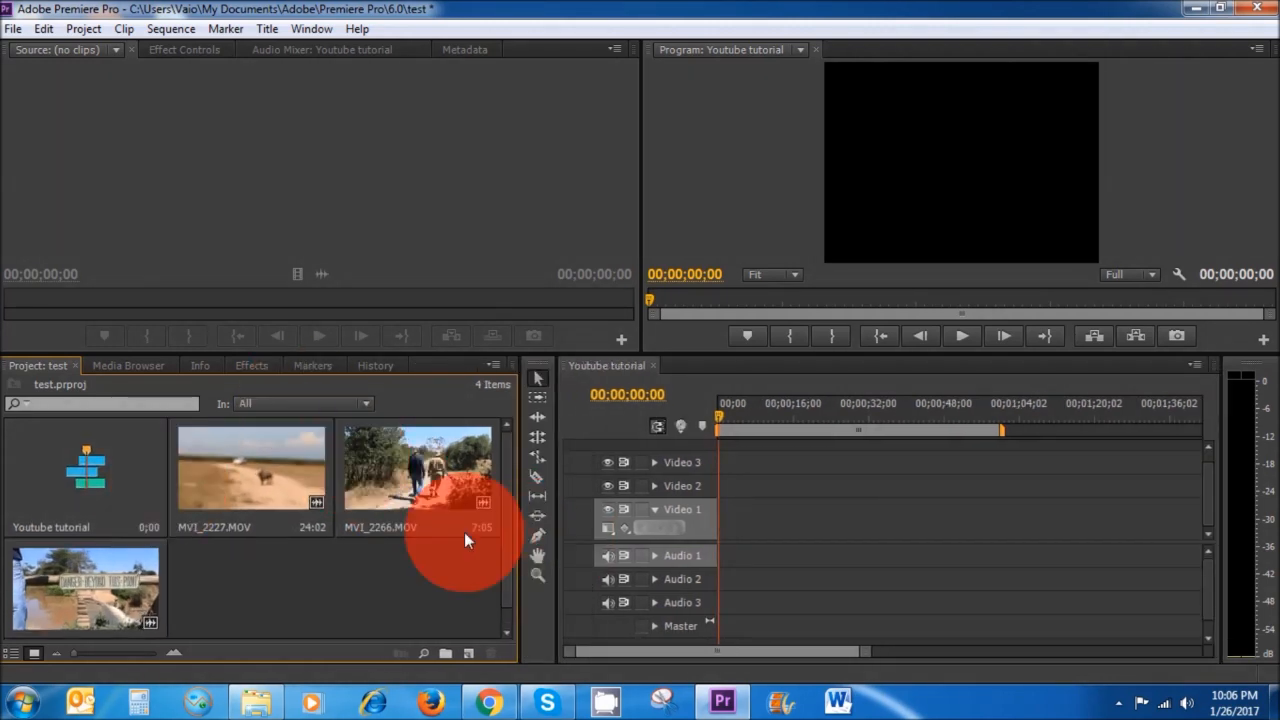
{"action": "mouse_move", "coordinate": [521, 515]}
{"action": "left_mouse_down"}
{"action": "mouse_move", "coordinate": [443, 514]}
{"action": "mouse_move", "coordinate": [501, 530]}
{"action": "left_mouse_up"}
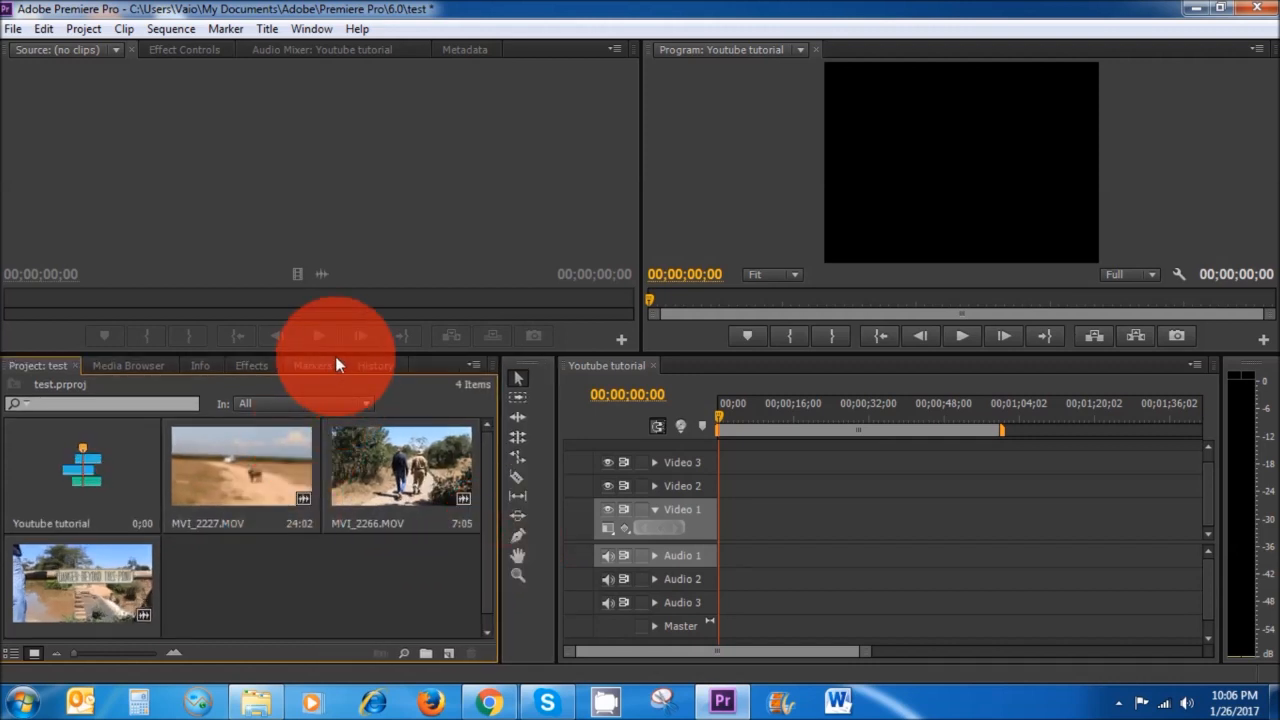
{"action": "mouse_move", "coordinate": [335, 354]}
{"action": "left_mouse_down"}
{"action": "mouse_move", "coordinate": [333, 336]}
{"action": "mouse_move", "coordinate": [327, 358]}
{"action": "left_mouse_up"}
{"action": "left_click", "coordinate": [410, 602]}
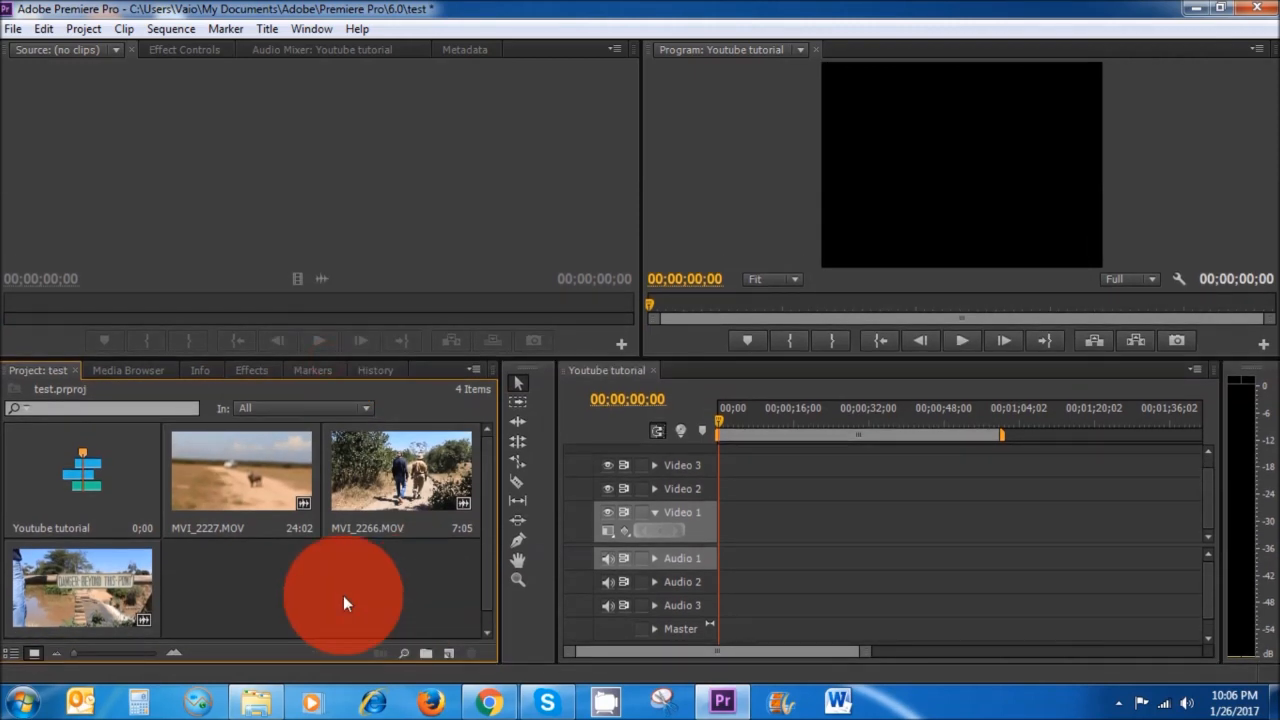
- Load MVI_2266.MOV as the source clip and mark its In point at 00:00:01:28 and Out point at 00:00:05:13
{"action": "double_click", "coordinate": [369, 466]}
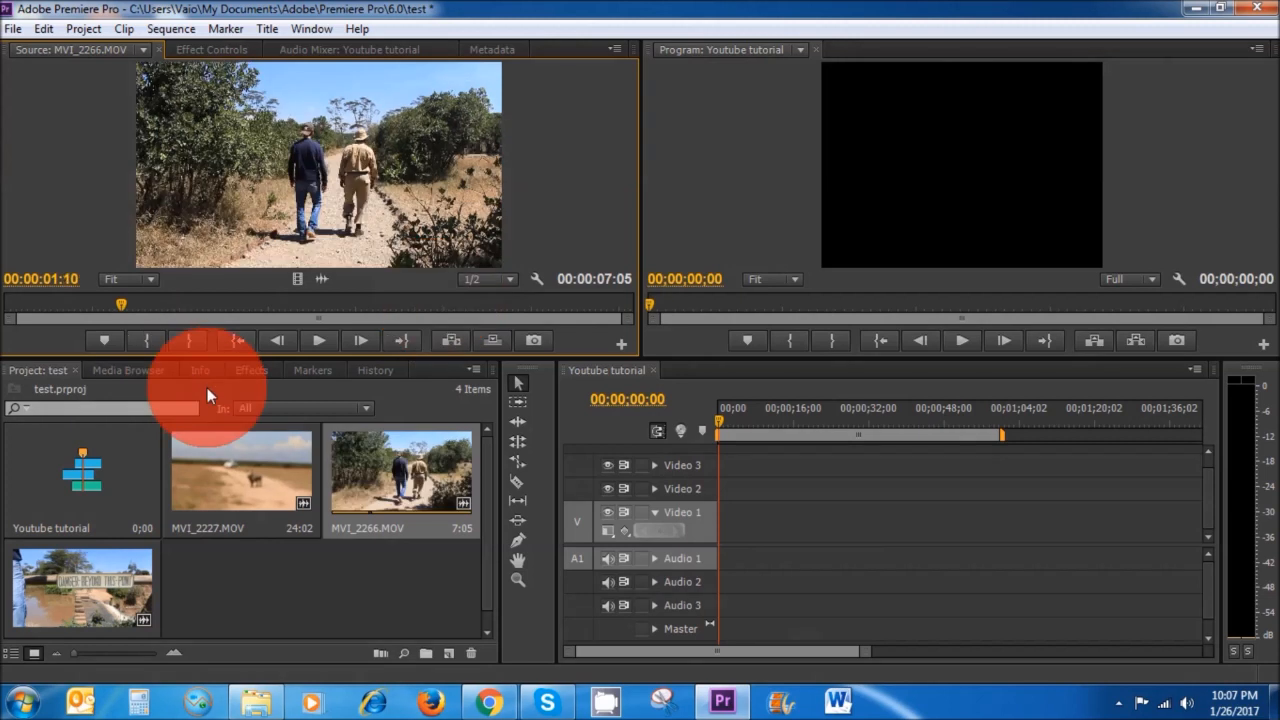
{"action": "left_click_drag", "start_coordinate": [122, 306], "coordinate": [174, 320]}
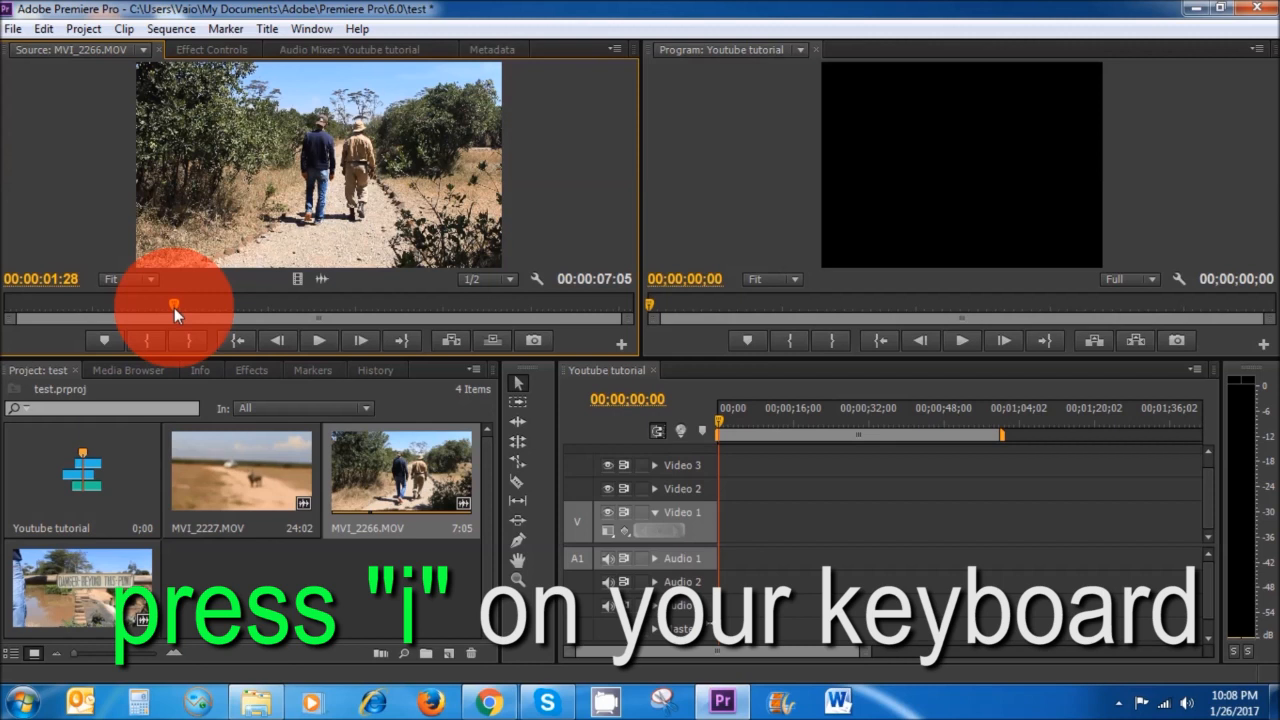
{"action": "key", "text": "i"}
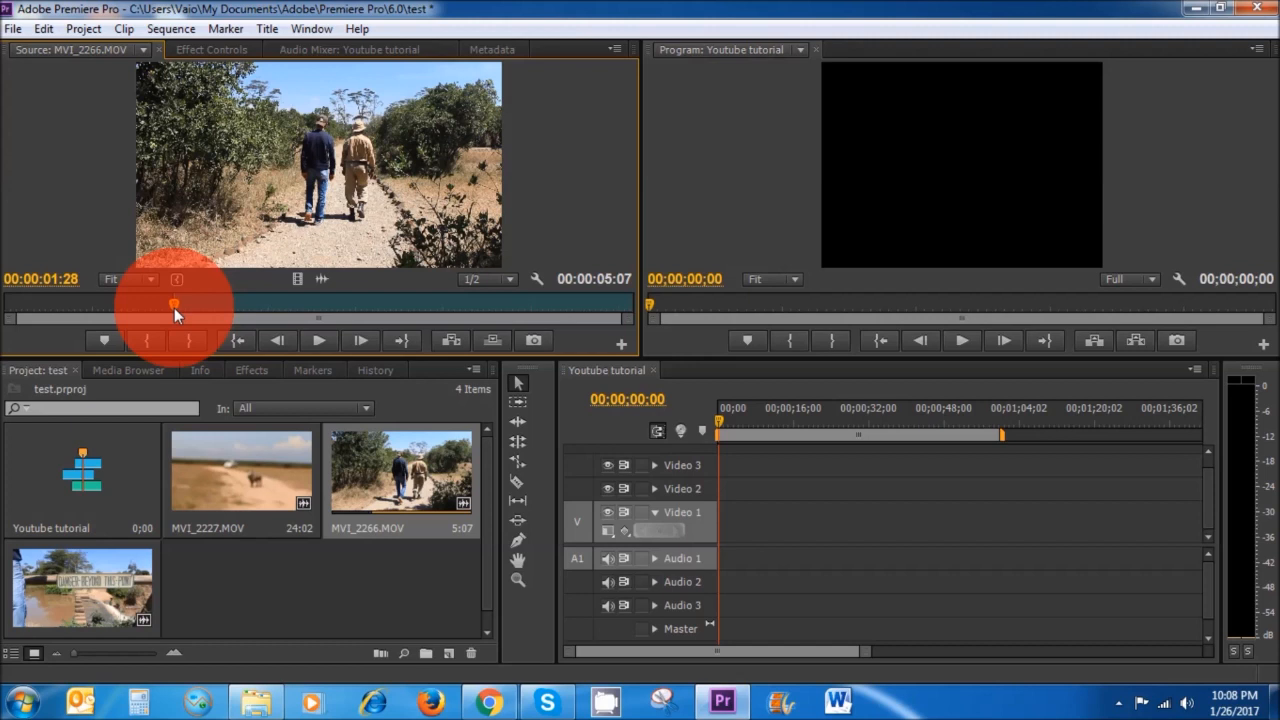
{"action": "left_click_drag", "start_coordinate": [174, 308], "coordinate": [454, 318]}
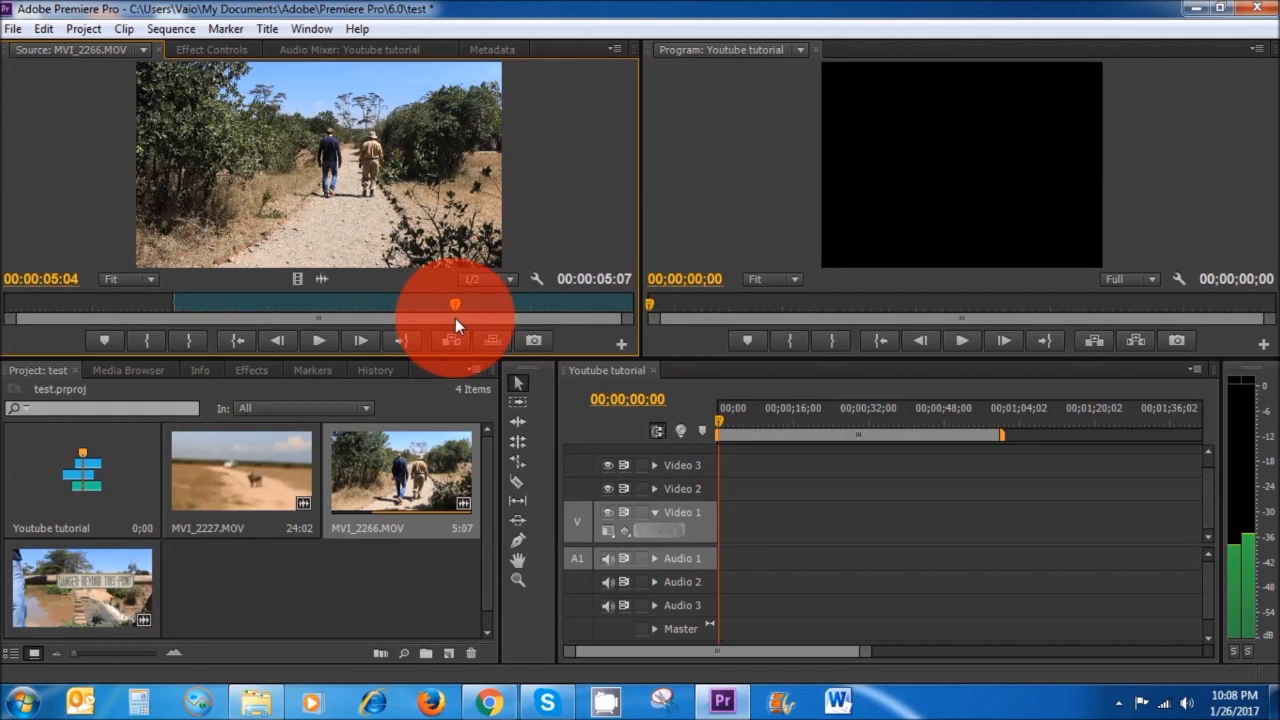
{"action": "left_click_drag", "start_coordinate": [455, 318], "coordinate": [481, 320]}
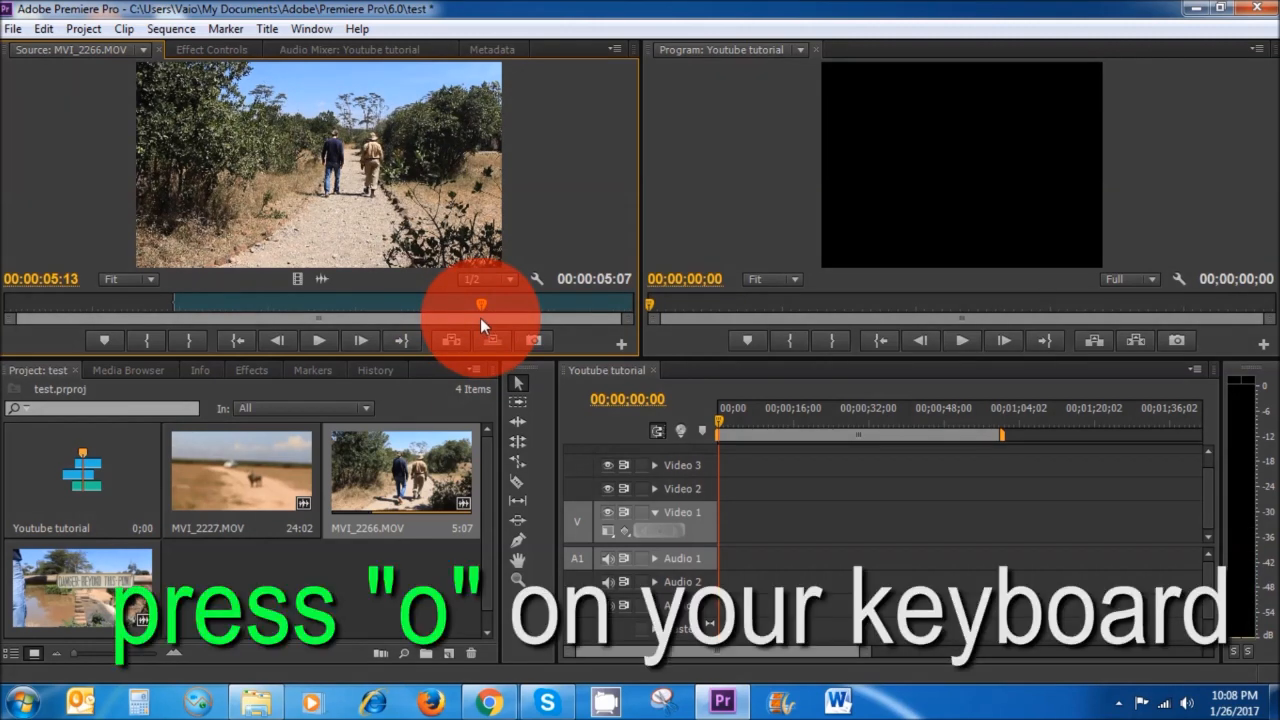
{"action": "key", "text": "o"}
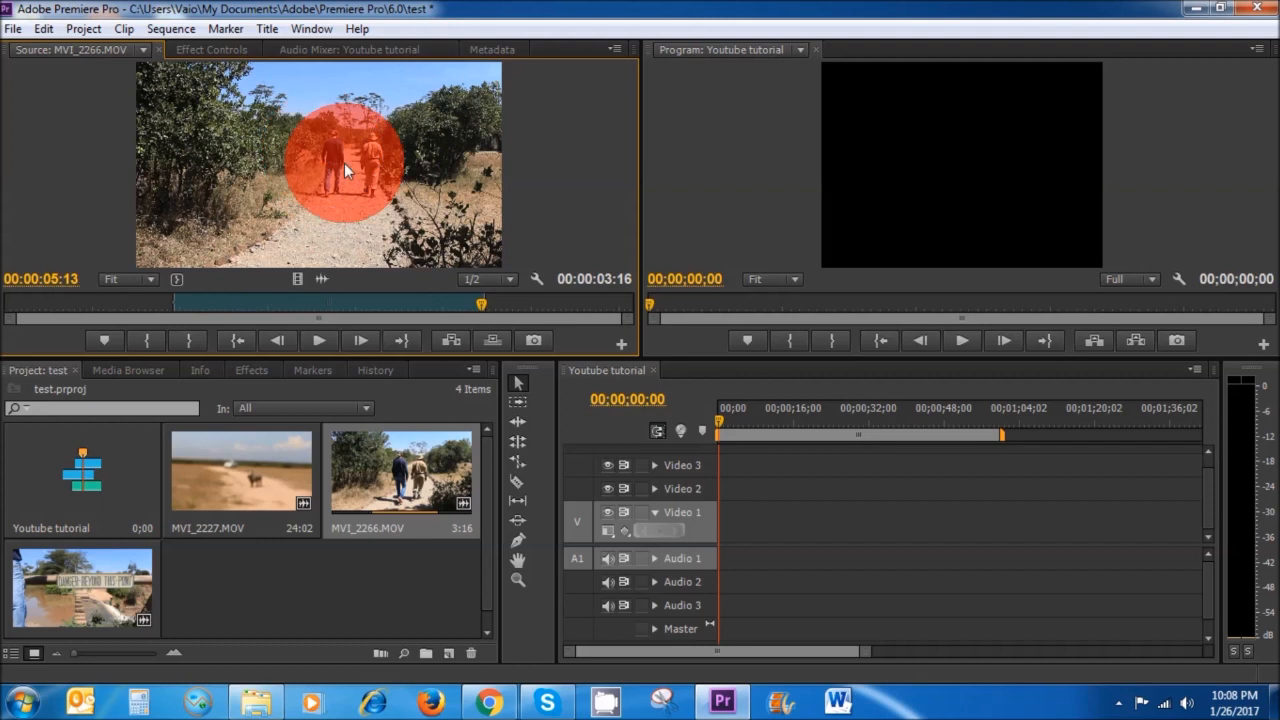
- Place the trimmed MVI_2266.MOV at the start of Video 1, changing the sequence settings to match the clip
{"action": "left_click_drag", "start_coordinate": [366, 182], "coordinate": [414, 229]}
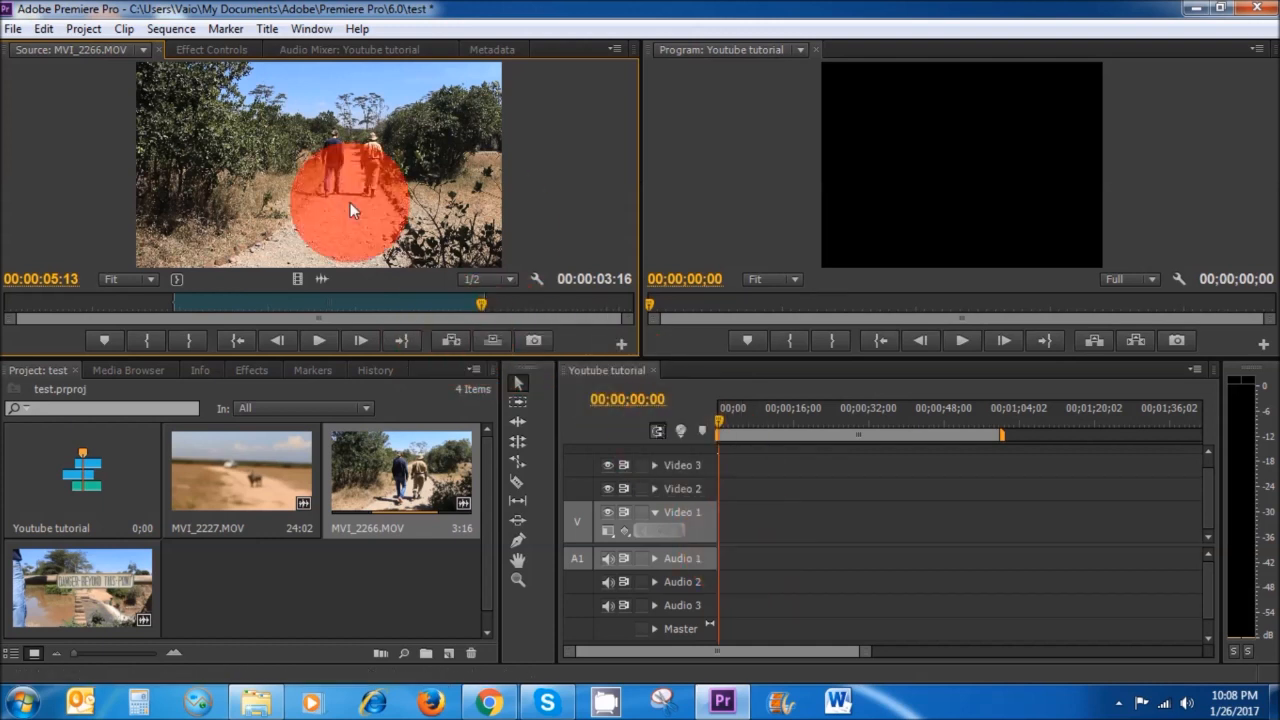
{"action": "left_click_drag", "start_coordinate": [327, 162], "coordinate": [724, 526]}
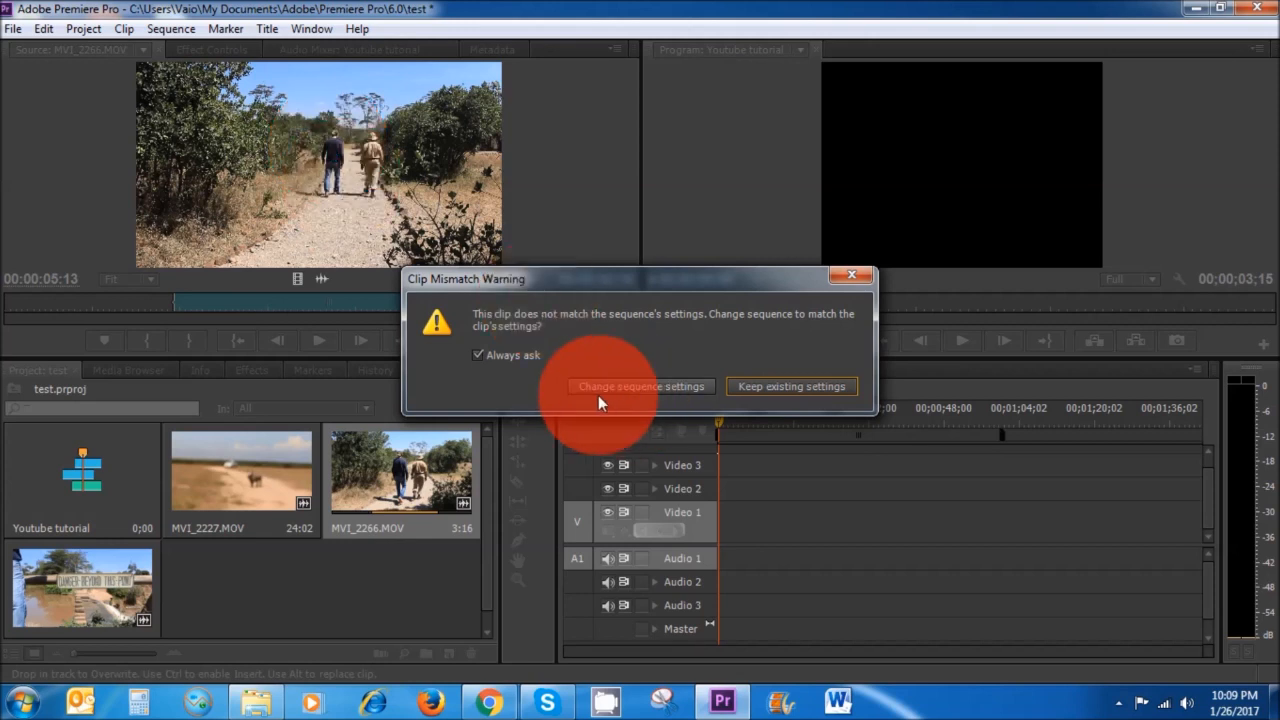
{"action": "left_click", "coordinate": [647, 389]}
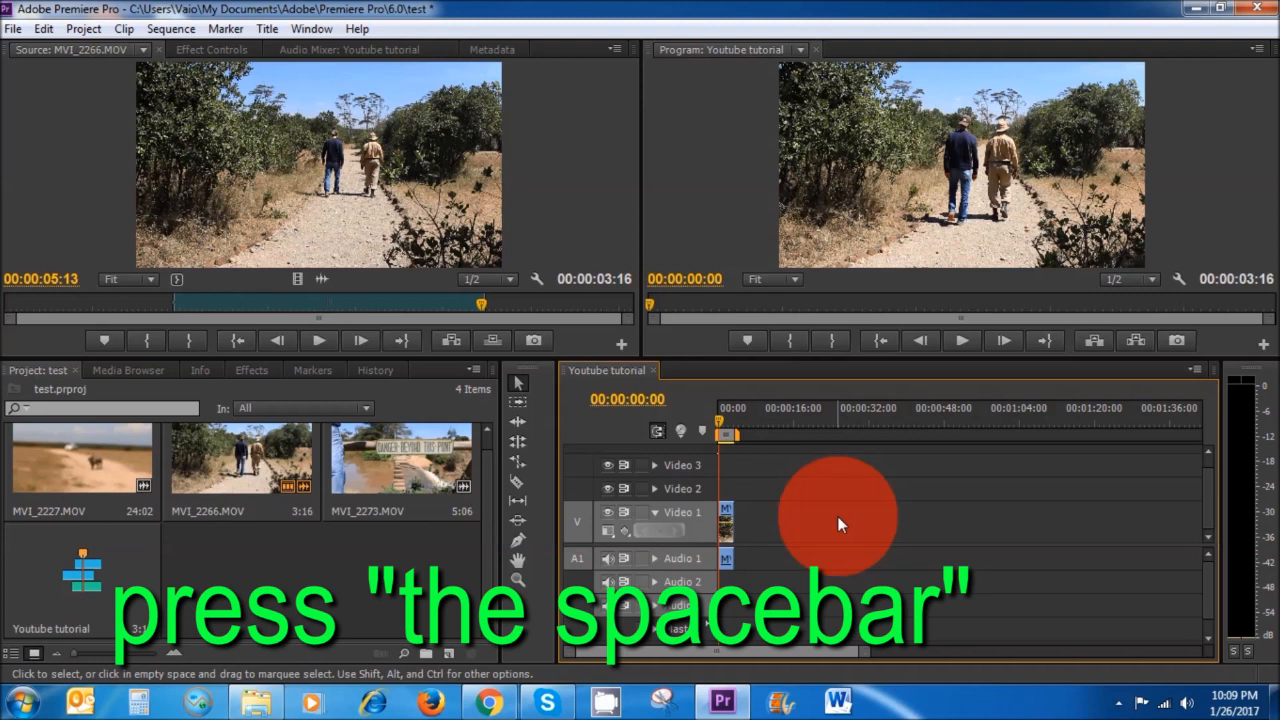
- Play and stop the sequence to preview the placed walking clip
{"action": "key", "text": "space"}
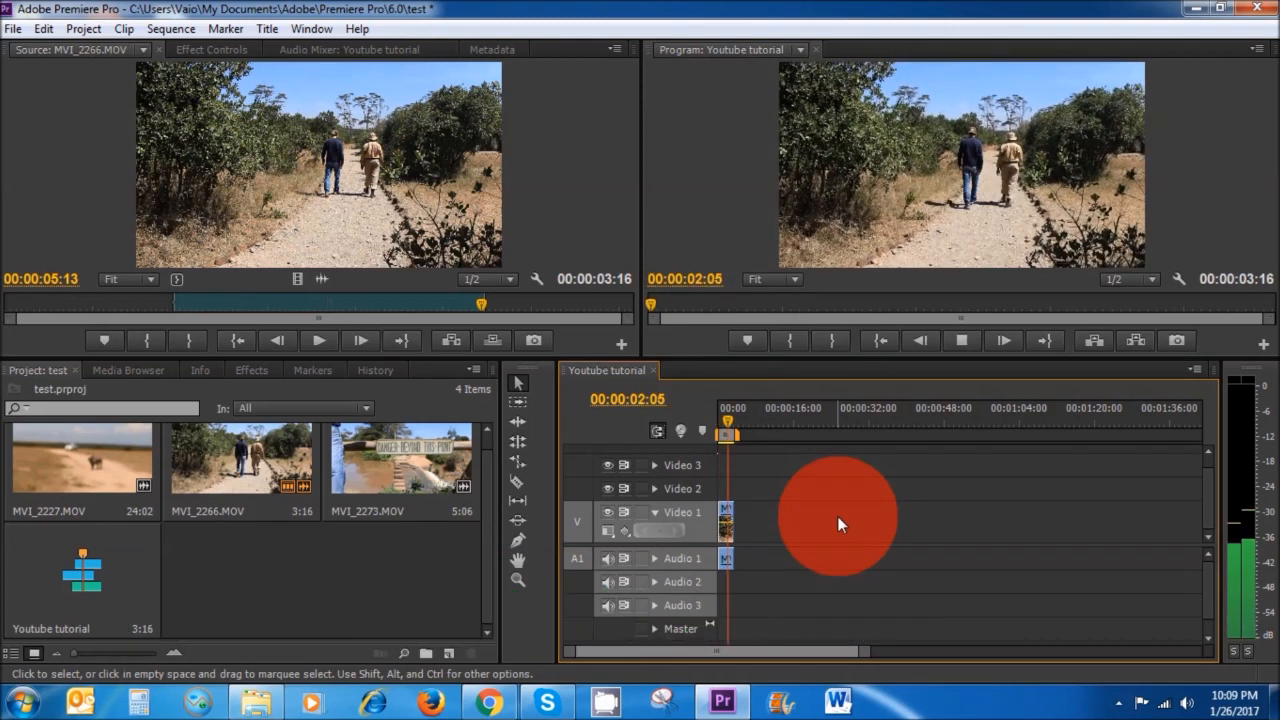
{"action": "key", "text": "space"}
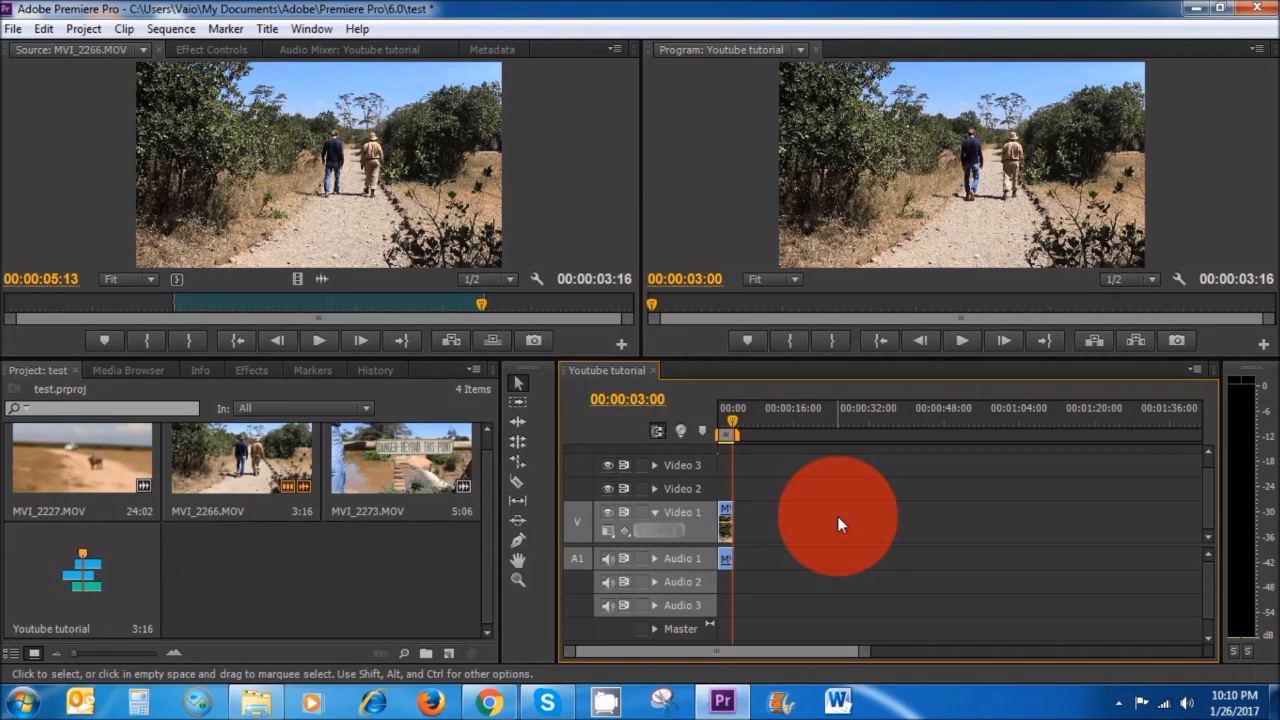
{"action": "left_click", "coordinate": [966, 338]}
{"action": "left_click", "coordinate": [967, 338]}
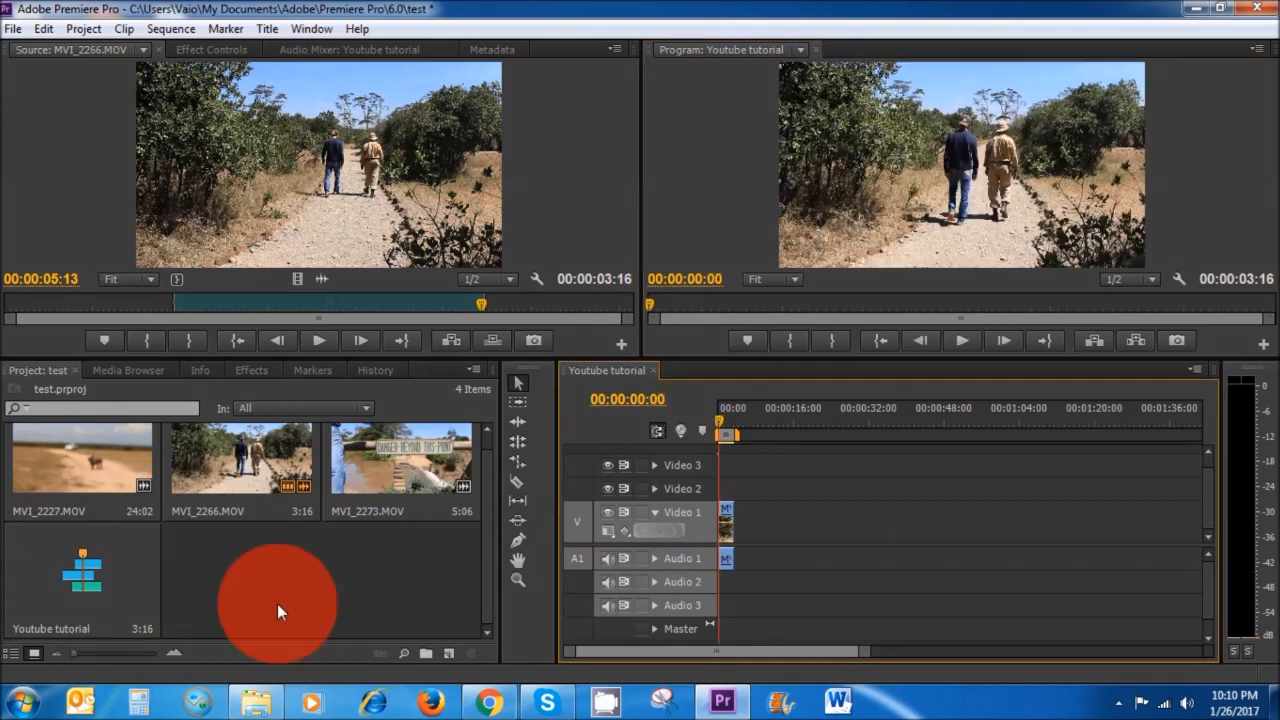
- Load MVI_2227.MOV as the source clip and mark its In point at 00:00:09:00 and Out point at 00:00:17:08
{"action": "double_click", "coordinate": [50, 462]}
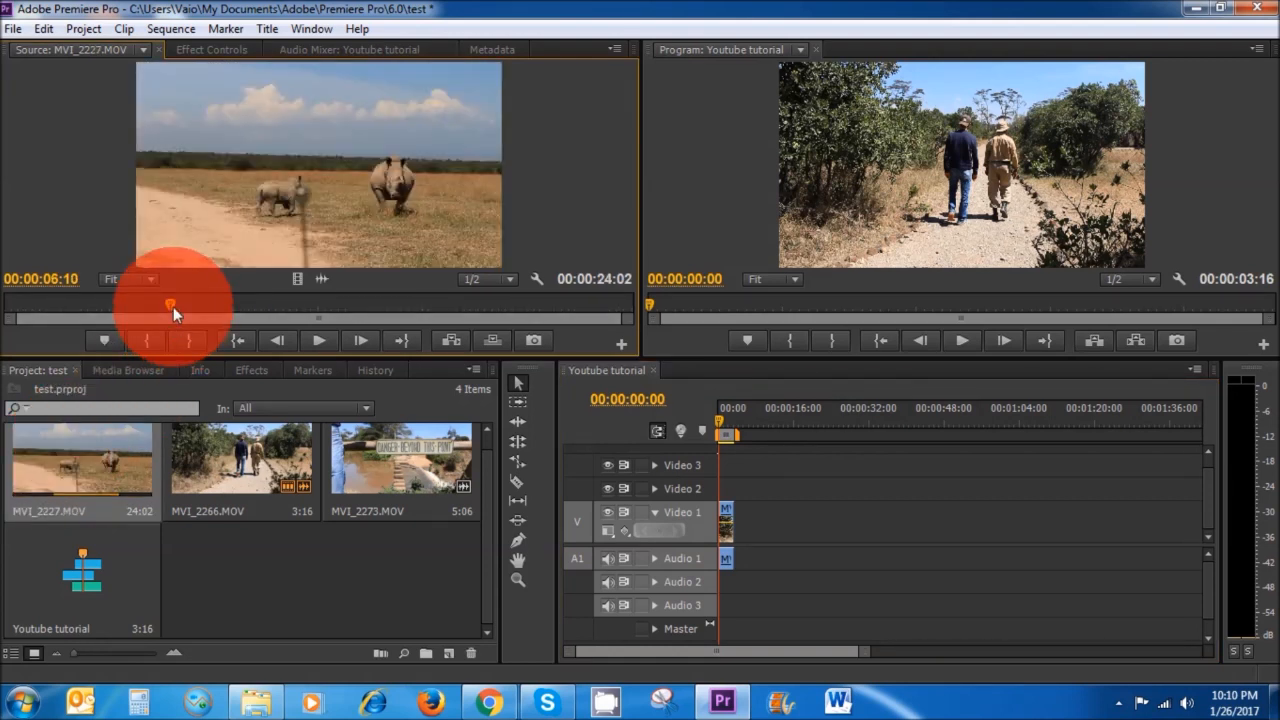
{"action": "left_click_drag", "start_coordinate": [173, 307], "coordinate": [242, 306]}
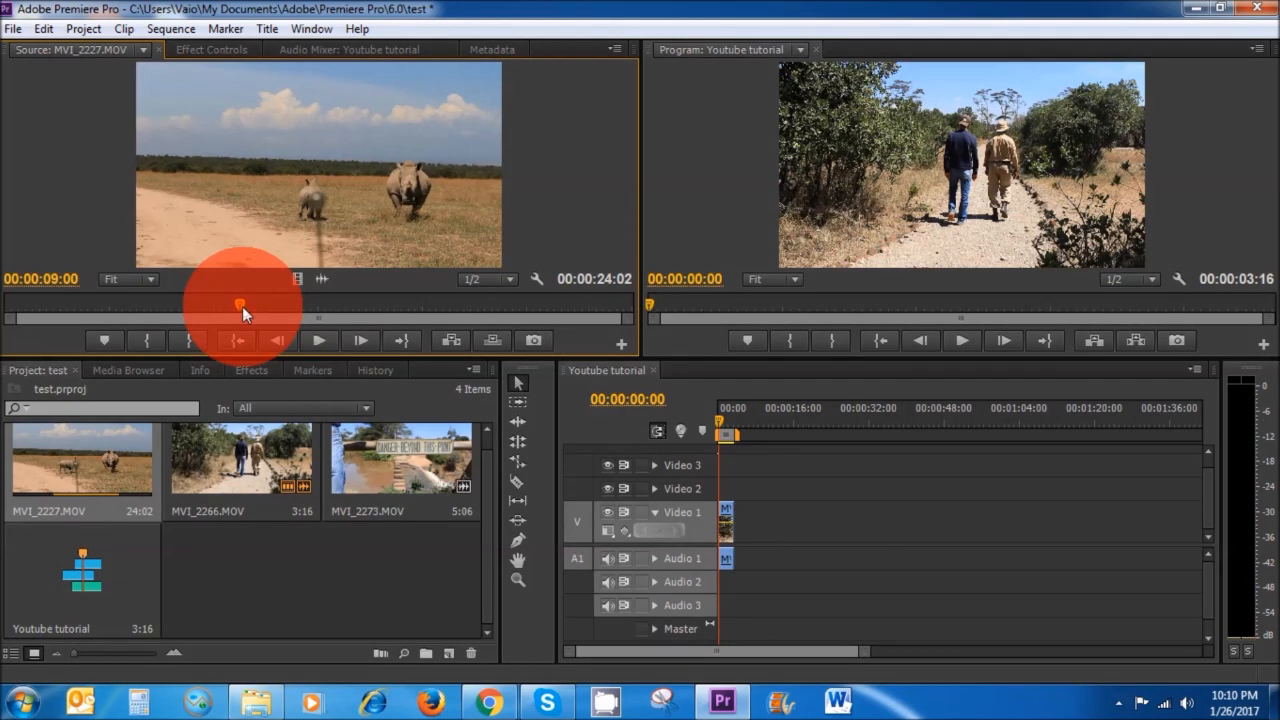
{"action": "key", "text": "i"}
{"action": "left_click_drag", "start_coordinate": [242, 306], "coordinate": [456, 304]}
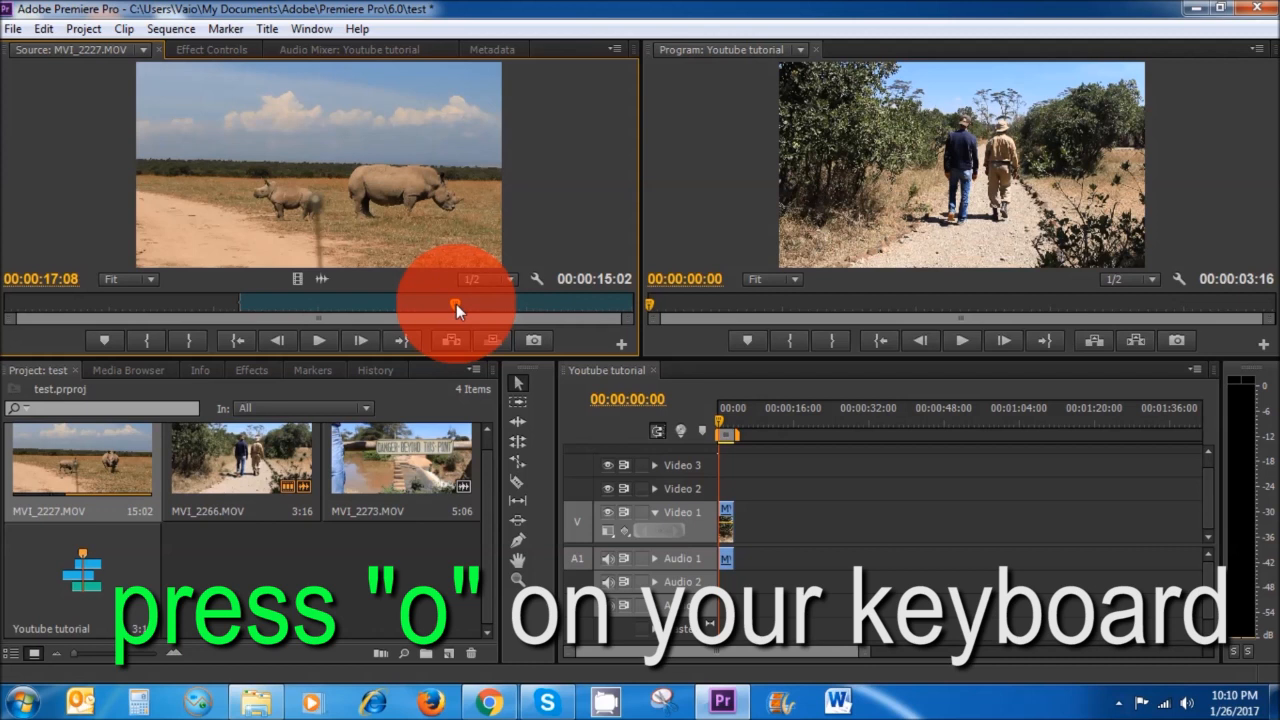
{"action": "key", "text": "o"}
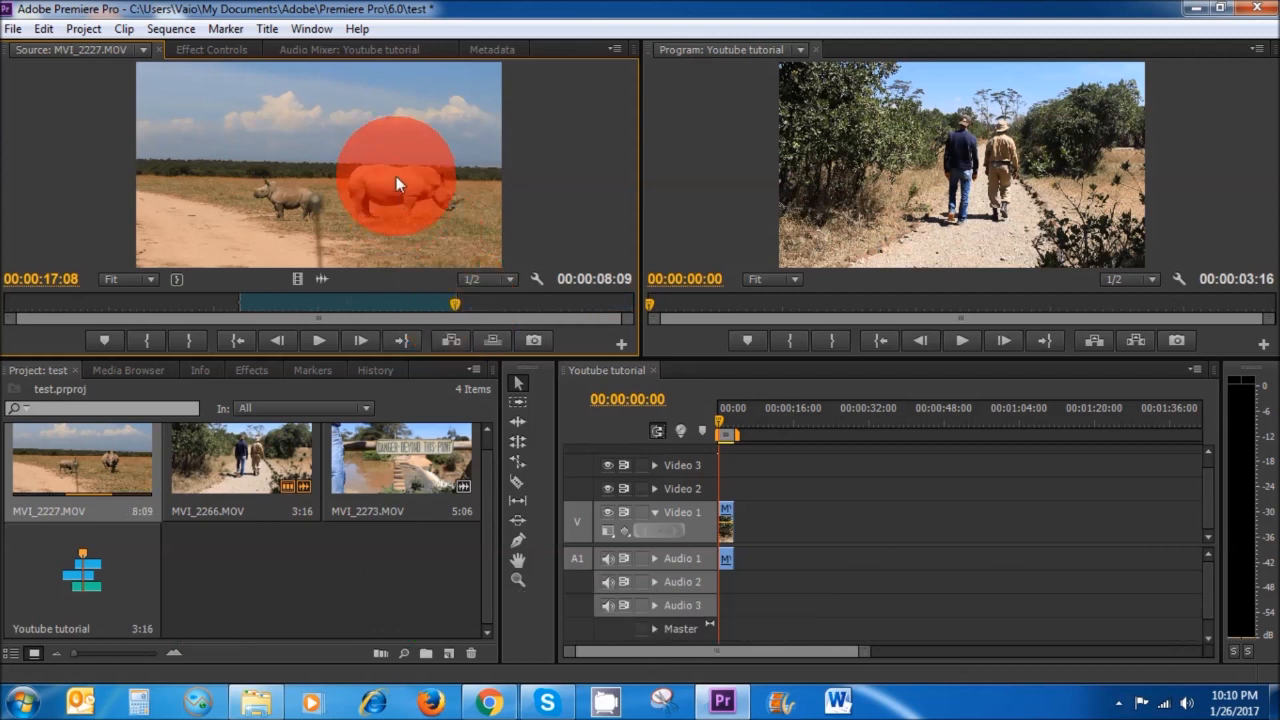
- Place the trimmed MVI_2227.MOV directly after MVI_2266.MOV on Video 1 and play the sequence to preview both clips
{"action": "left_click_drag", "start_coordinate": [396, 183], "coordinate": [753, 514]}
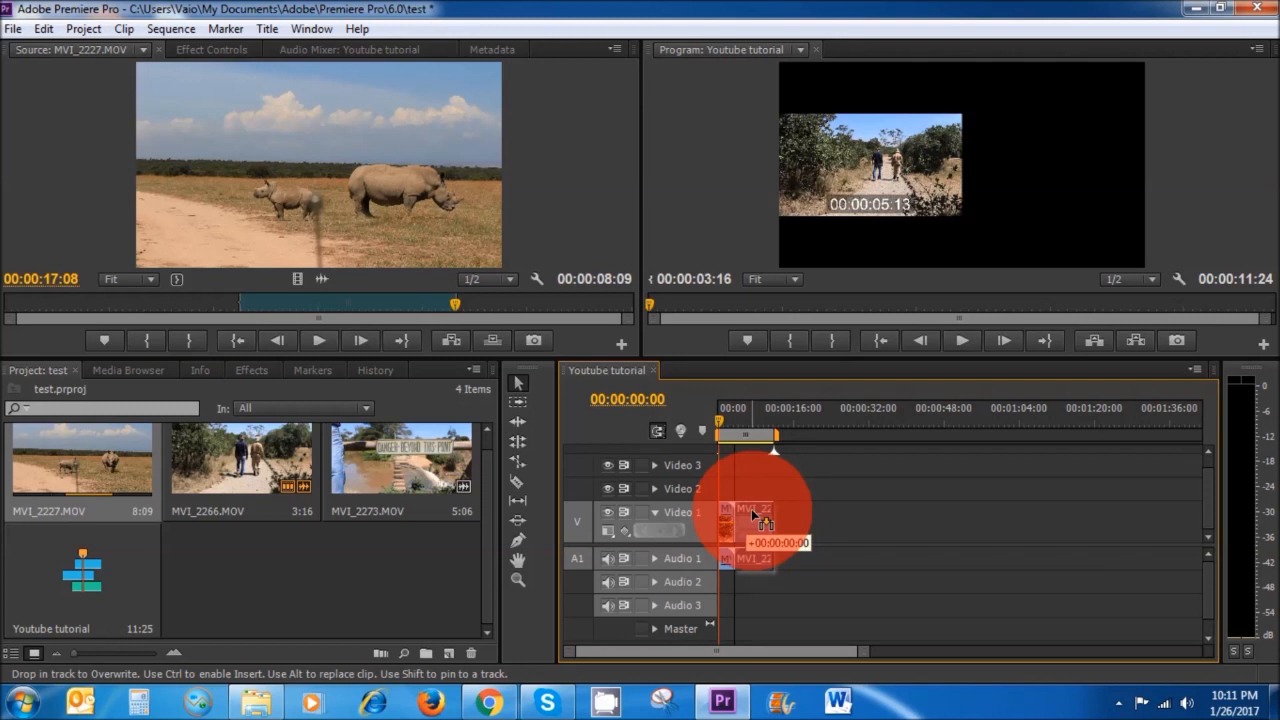
{"action": "left_click_drag", "start_coordinate": [753, 514], "coordinate": [754, 518]}
{"action": "left_click", "coordinate": [923, 510]}
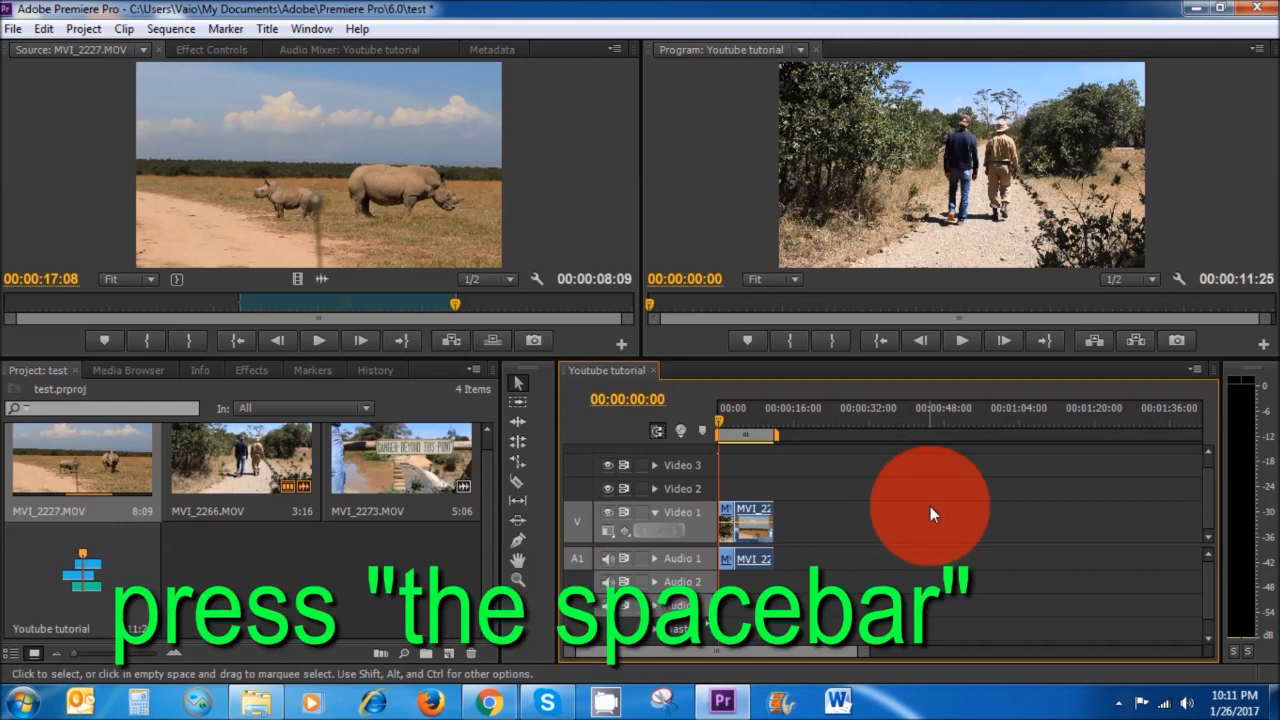
{"action": "key", "text": "space"}
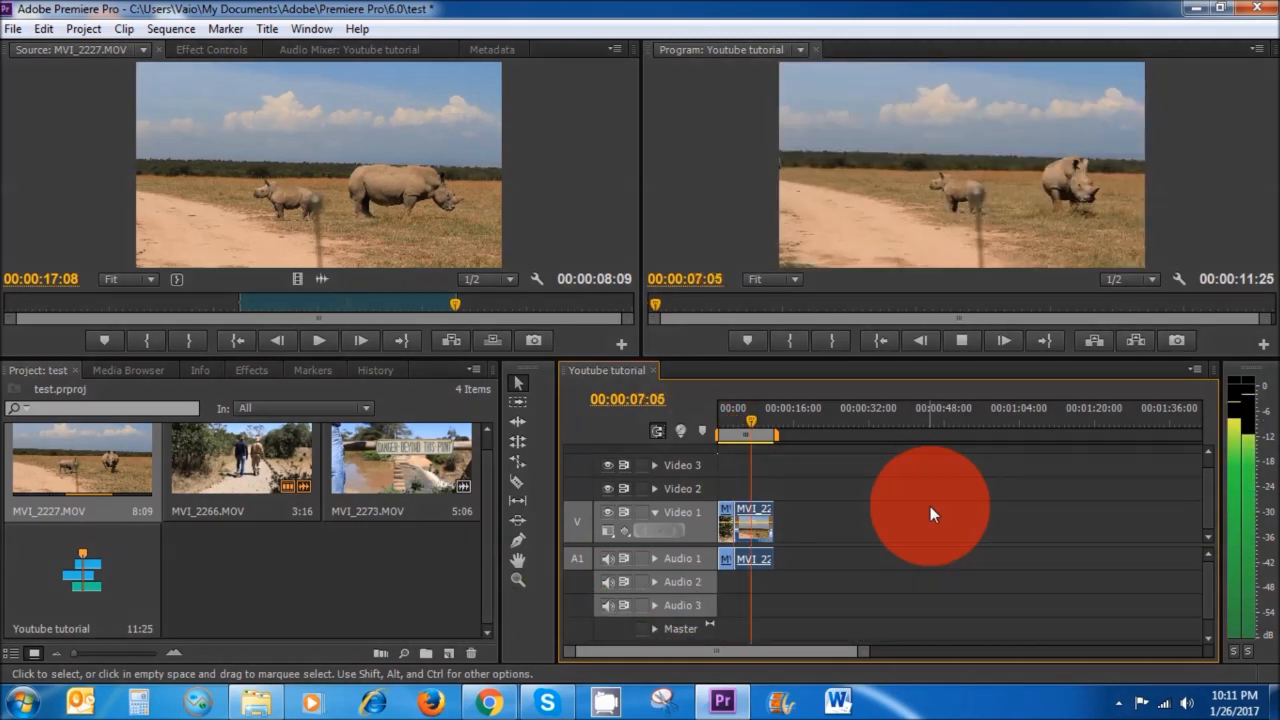
{"action": "key", "text": "space"}
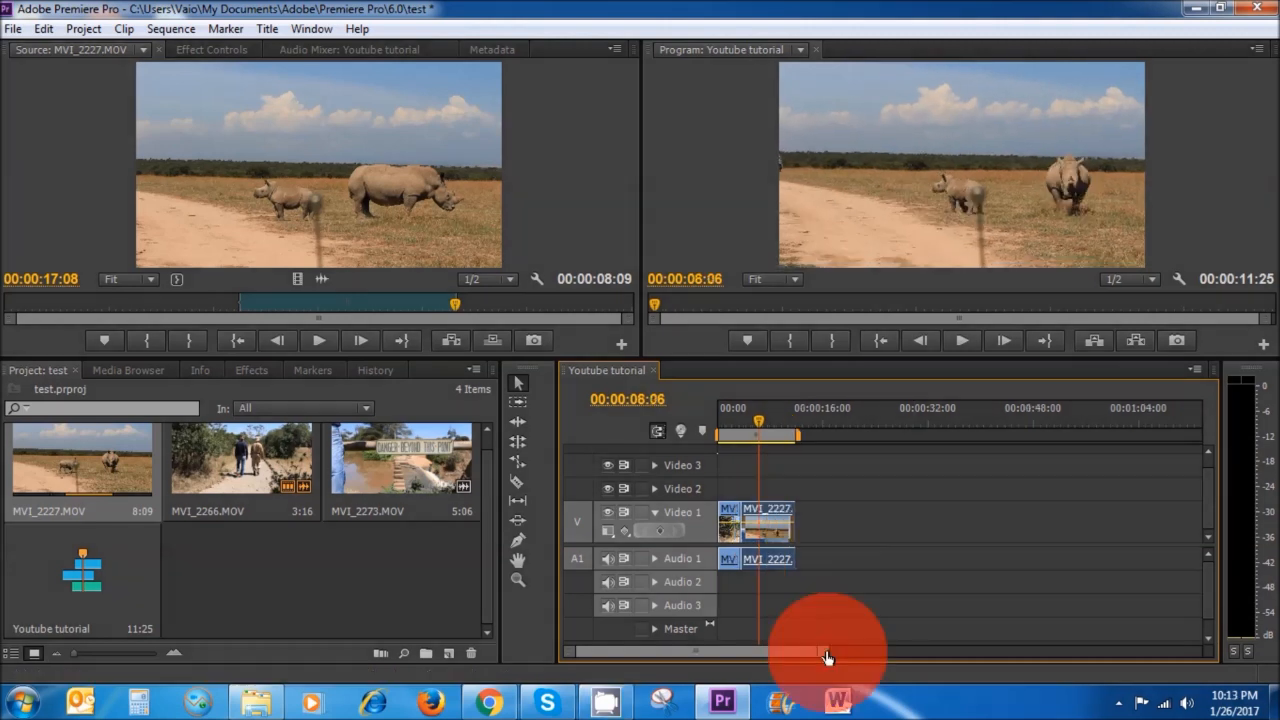
- Try splitting MVI_2227.MOV in the sequence at the playhead position 00:00:06:06 with the Razor tool
{"action": "left_click_drag", "start_coordinate": [826, 651], "coordinate": [778, 652]}
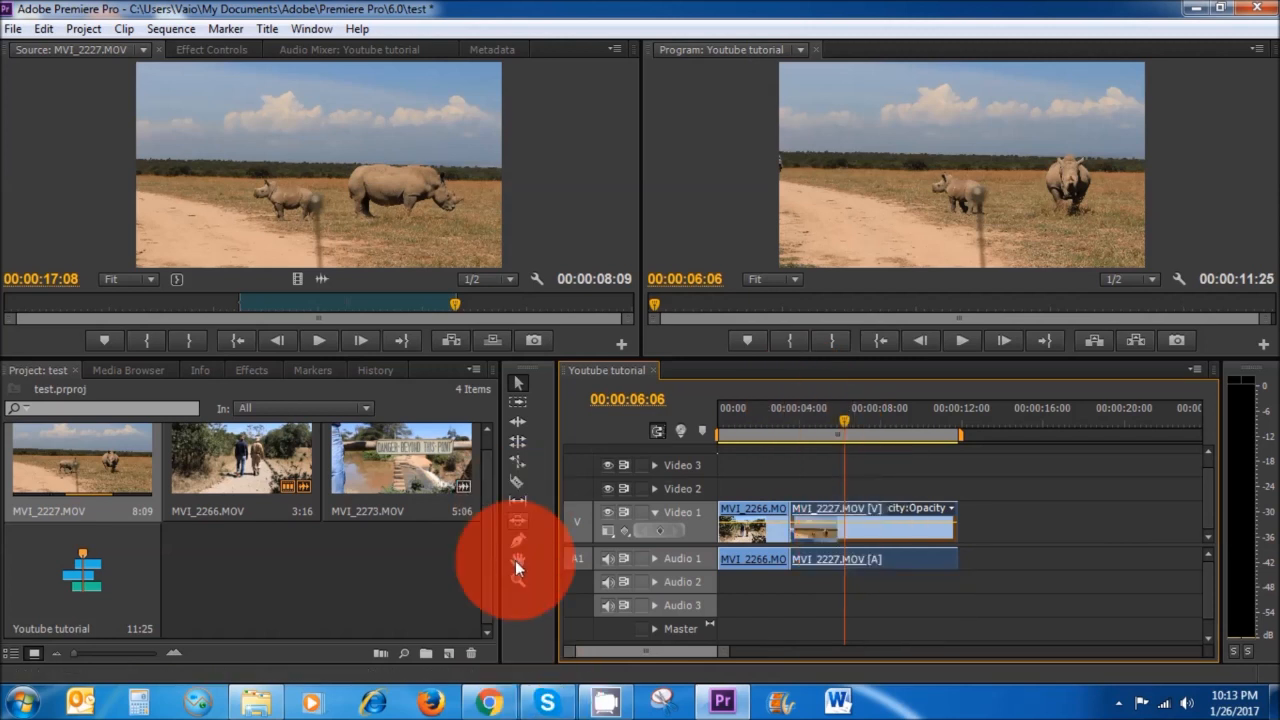
{"action": "left_click", "coordinate": [519, 483]}
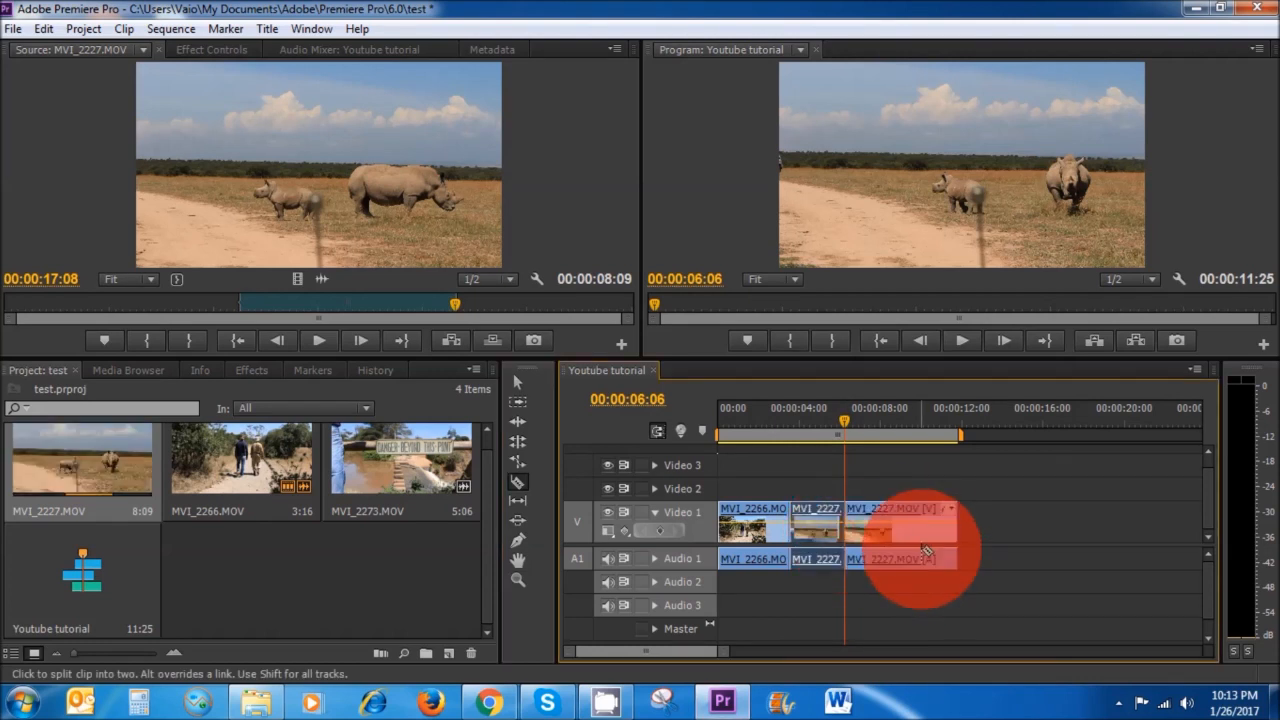
{"action": "key", "text": "v"}
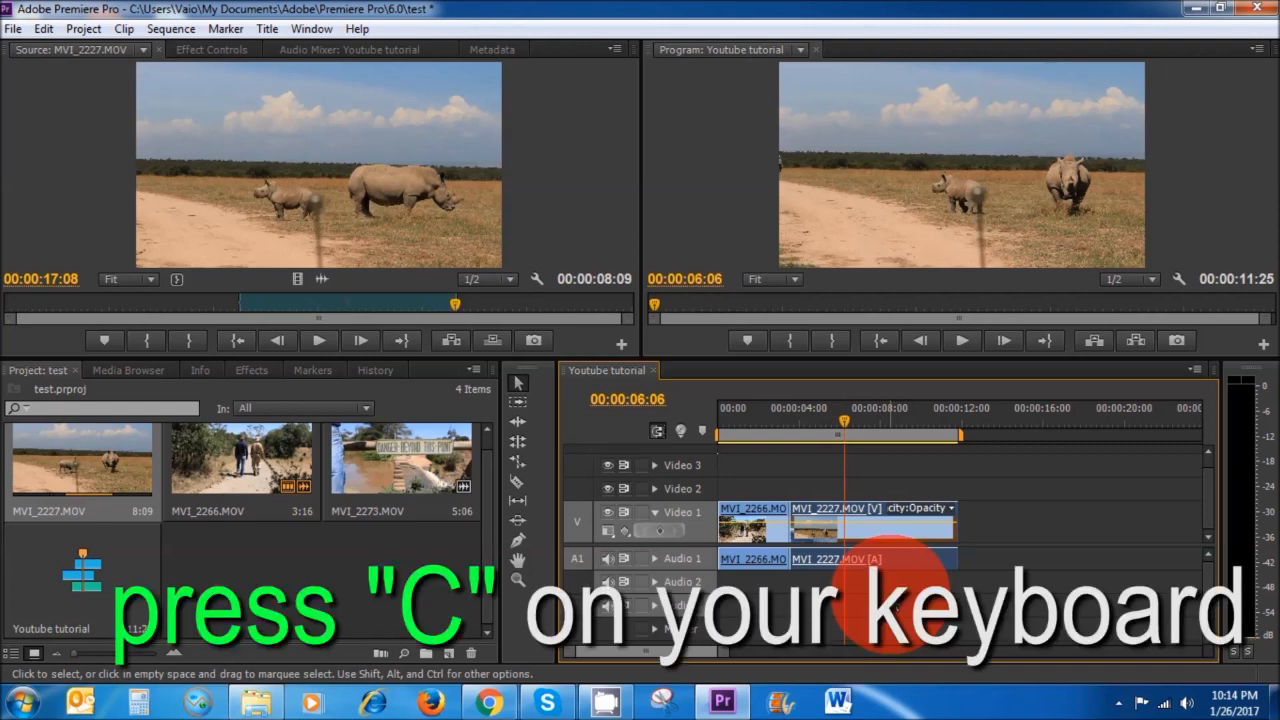
- Split MVI_2227.MOV at three points with the Razor tool, the first about two seconds in, and undo the last two cuts
{"action": "key", "text": "c"}
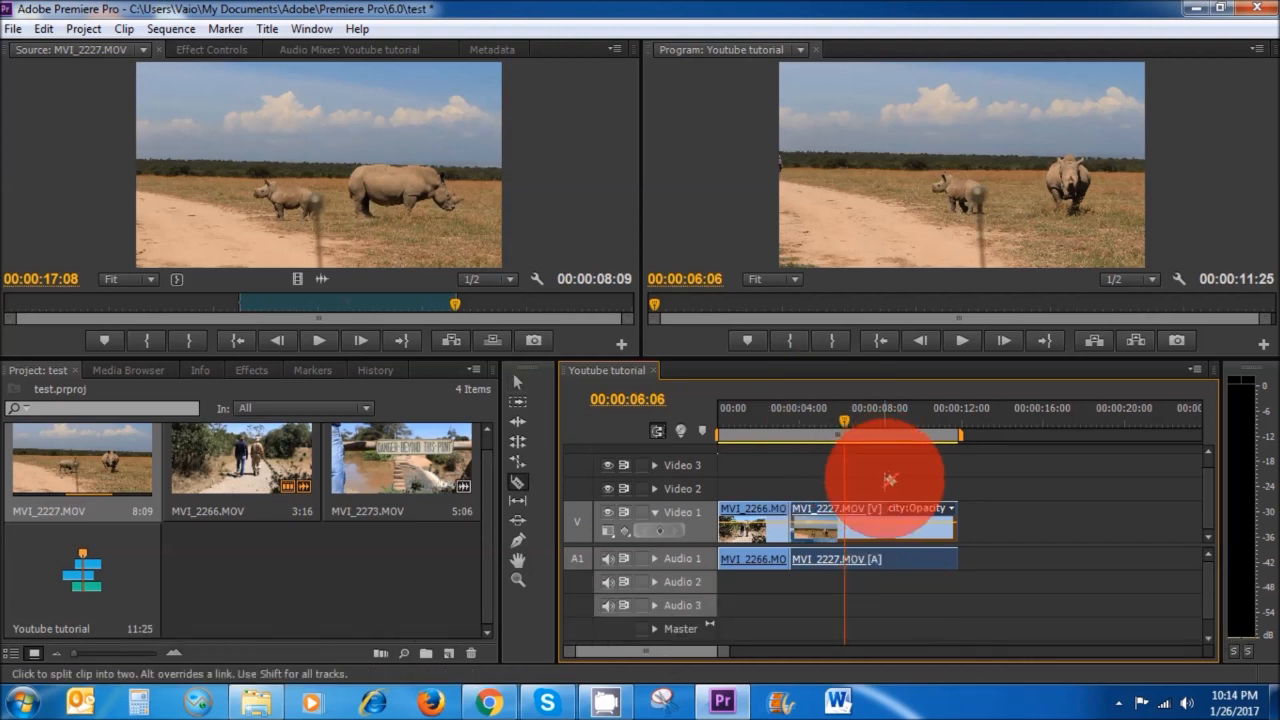
{"action": "left_click", "coordinate": [828, 528]}
{"action": "left_click", "coordinate": [875, 528]}
{"action": "left_click", "coordinate": [921, 528]}
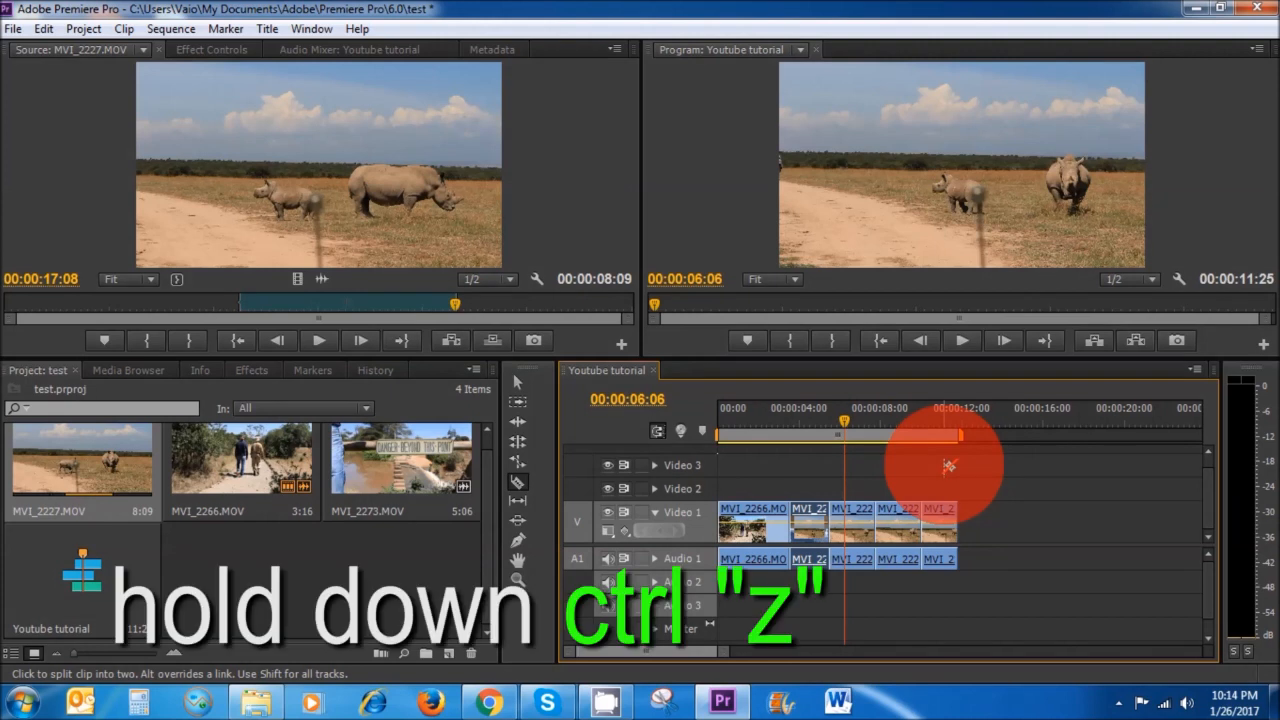
{"action": "key", "text": "ctrl+z"}
{"action": "key", "text": "ctrl+z"}
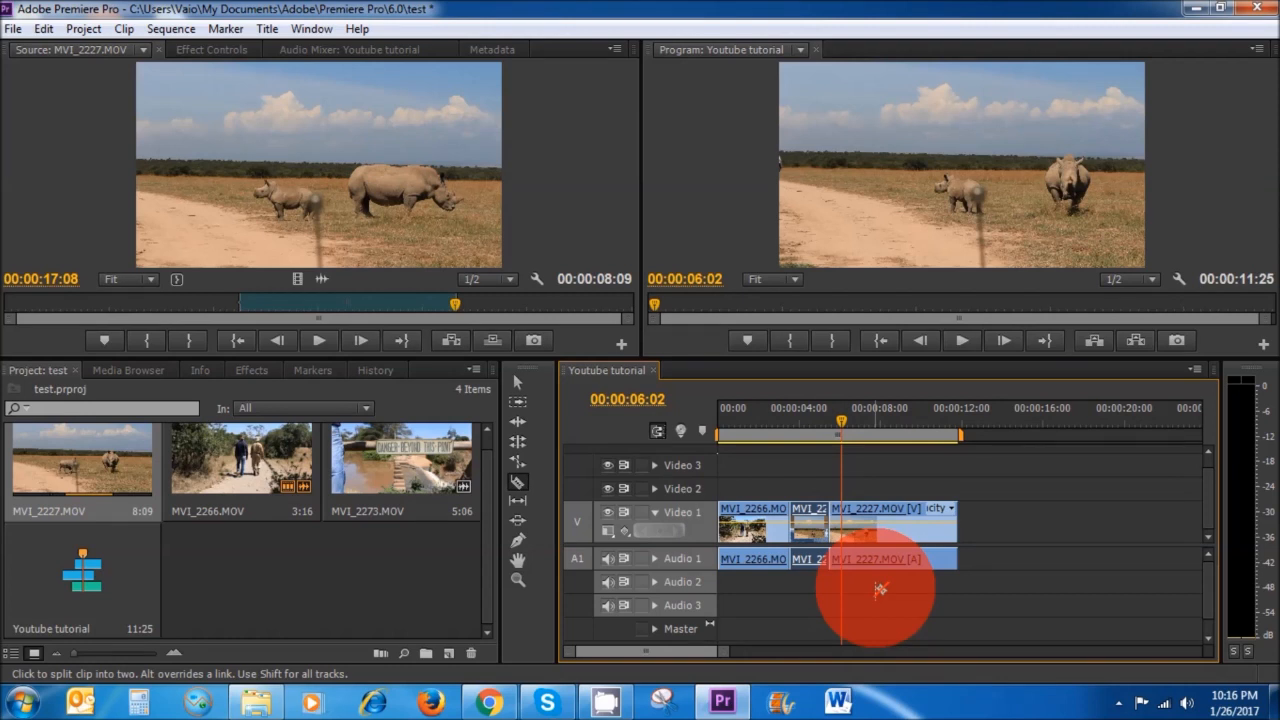
- Clear the short first piece of MVI_2227.MOV from the sequence and ripple delete the gap it leaves
{"action": "right_click", "coordinate": [799, 512]}
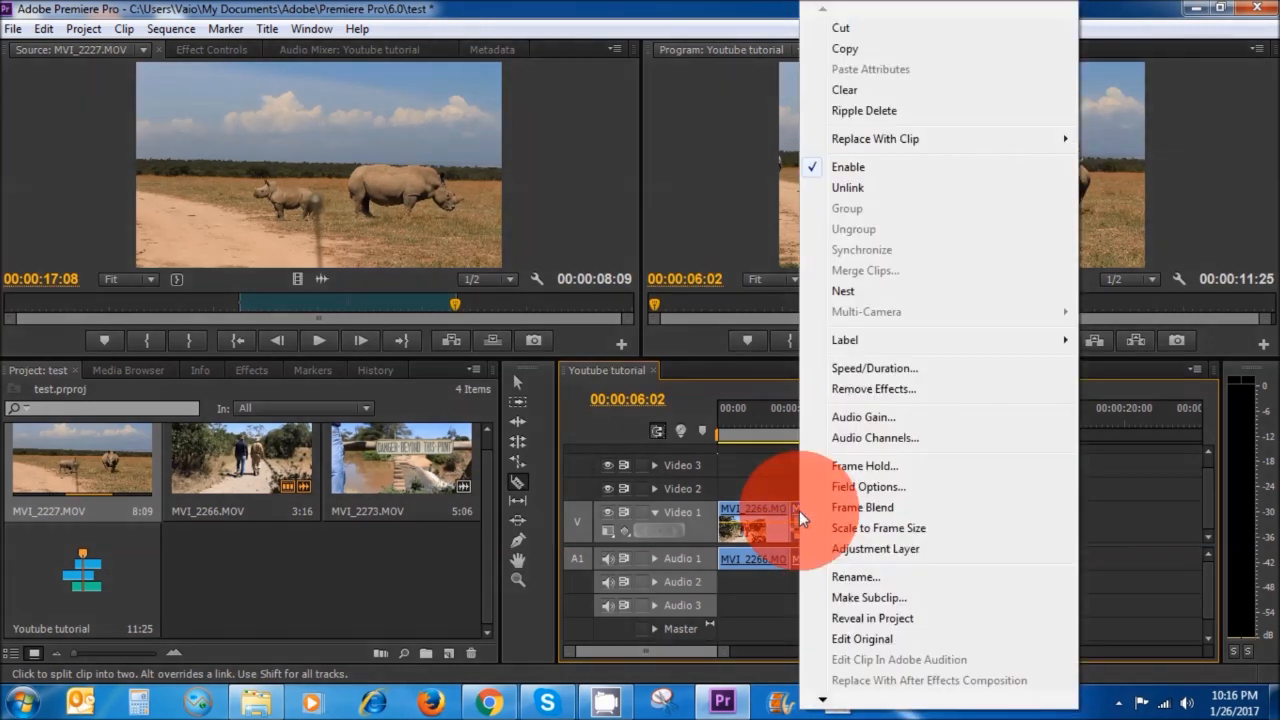
{"action": "left_click", "coordinate": [892, 90]}
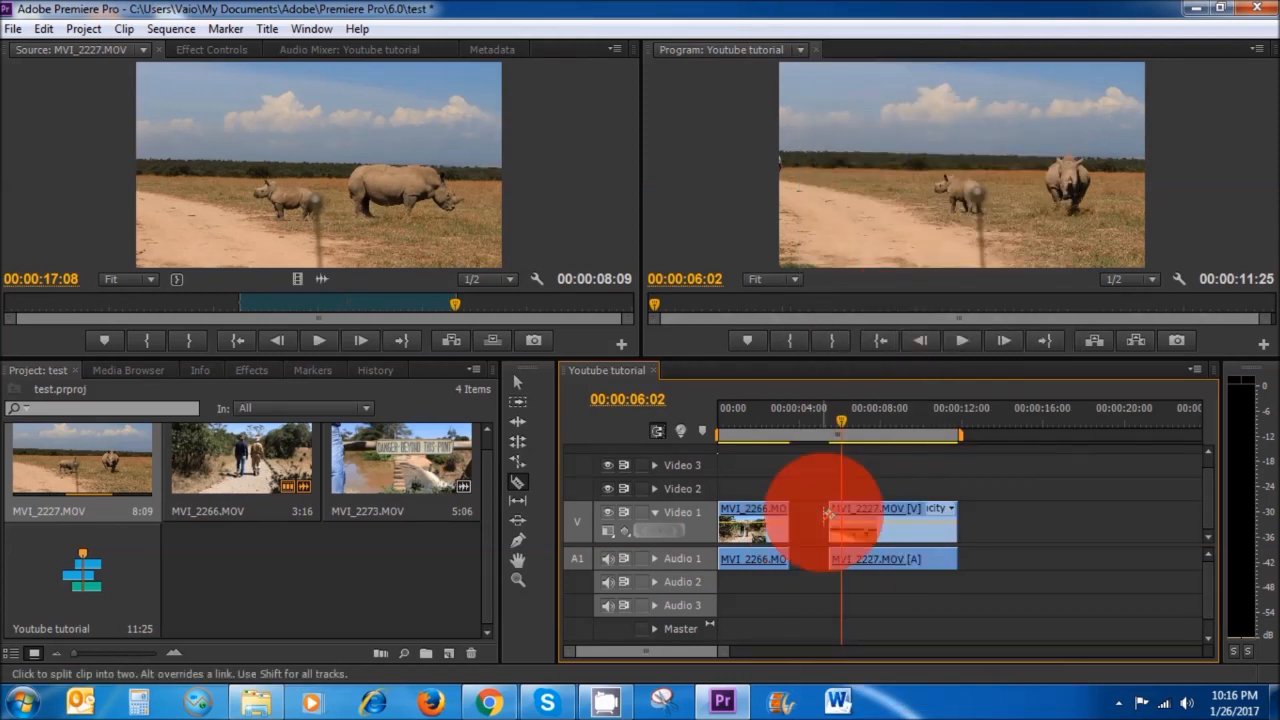
{"action": "left_click", "coordinate": [517, 484]}
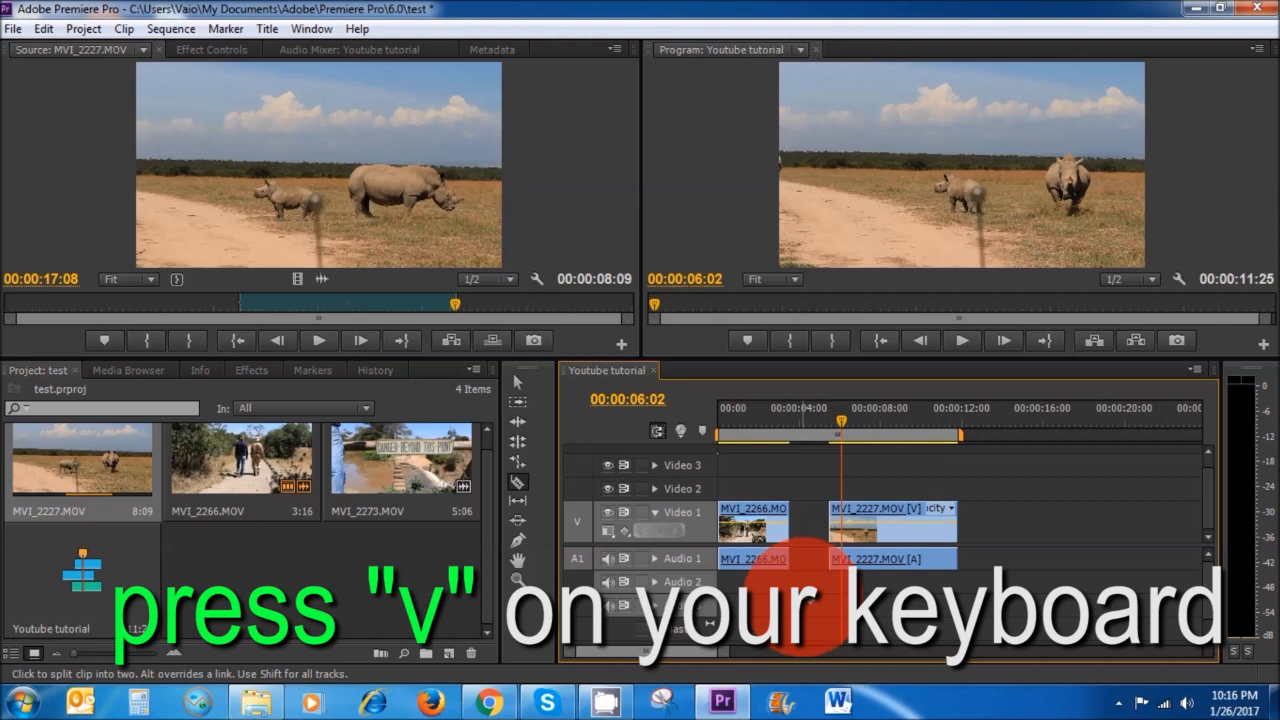
{"action": "key", "text": "v"}
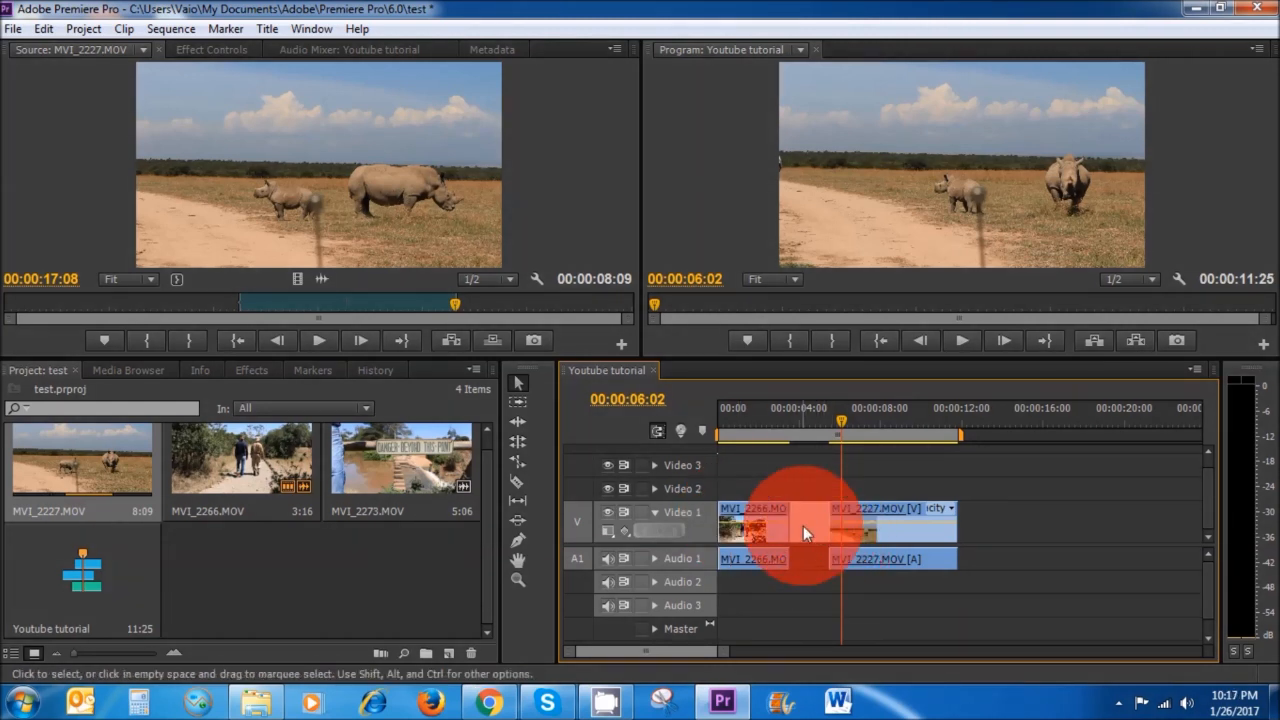
{"action": "right_click", "coordinate": [815, 528]}
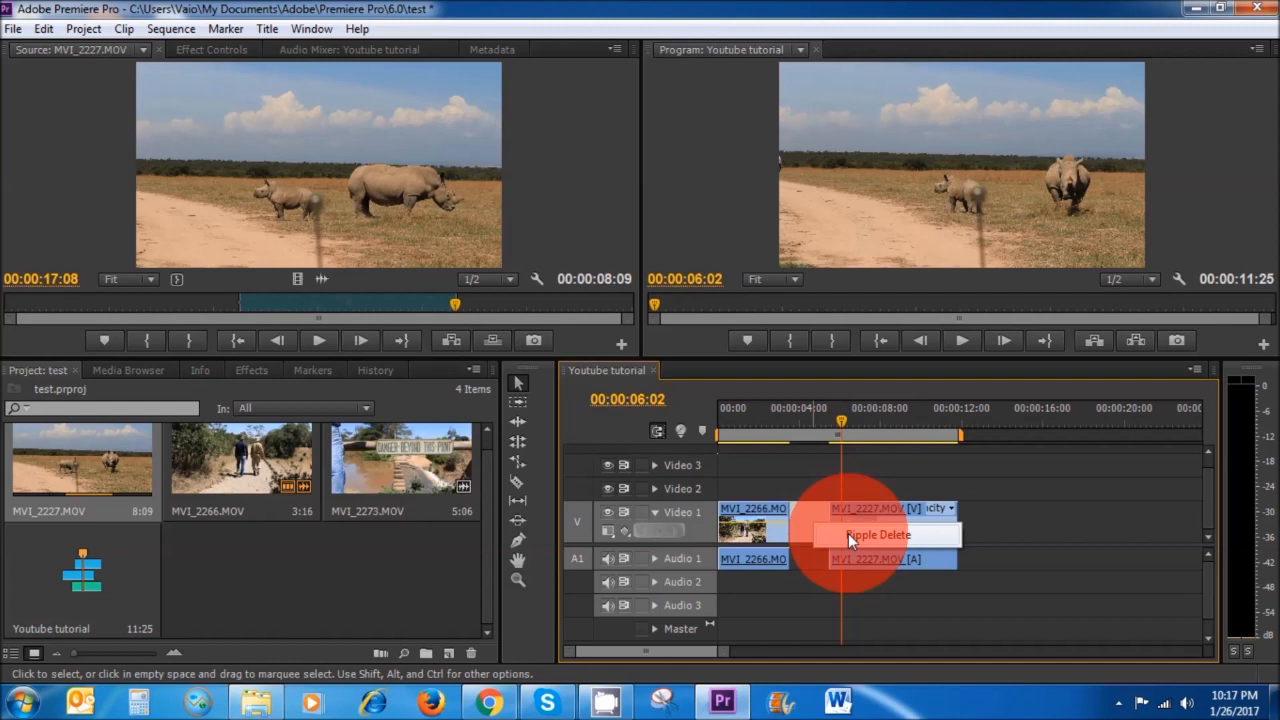
{"action": "left_click", "coordinate": [868, 535]}
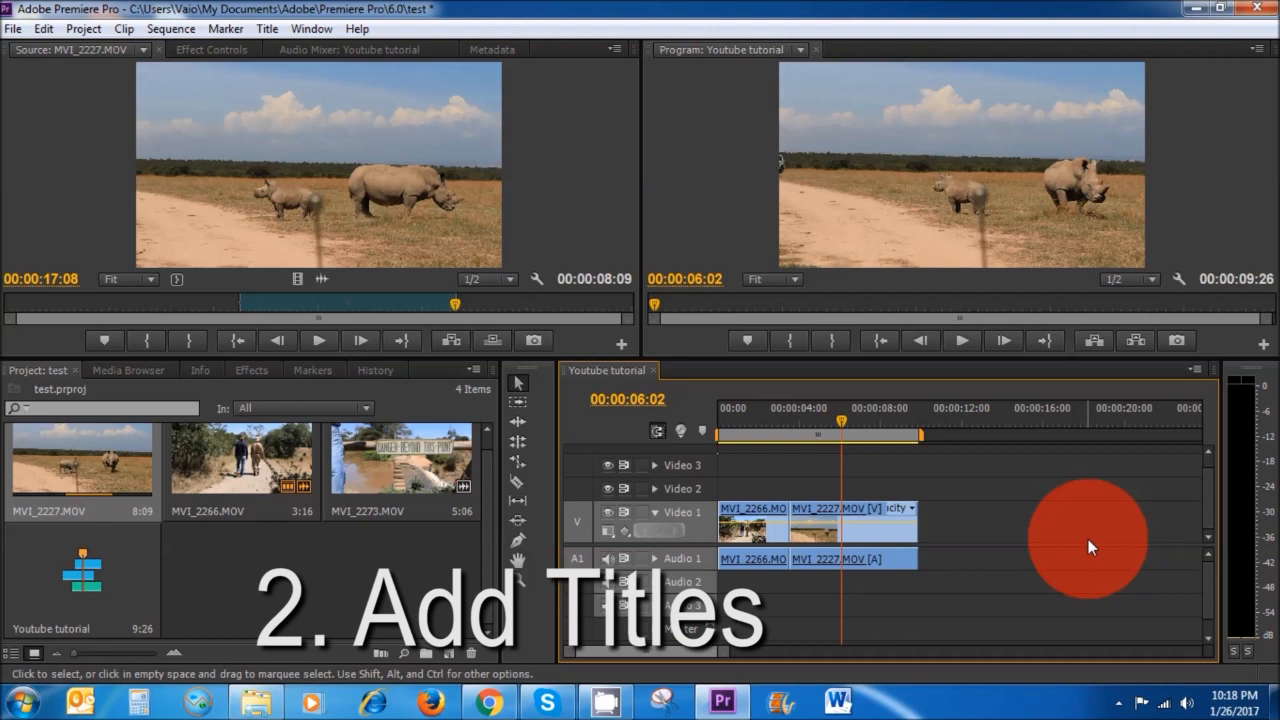
- Move both clips together about 2.5 seconds later in the sequence, leaving empty space at the start
{"action": "left_click_drag", "start_coordinate": [767, 488], "coordinate": [868, 563]}
{"action": "left_click", "coordinate": [790, 576]}
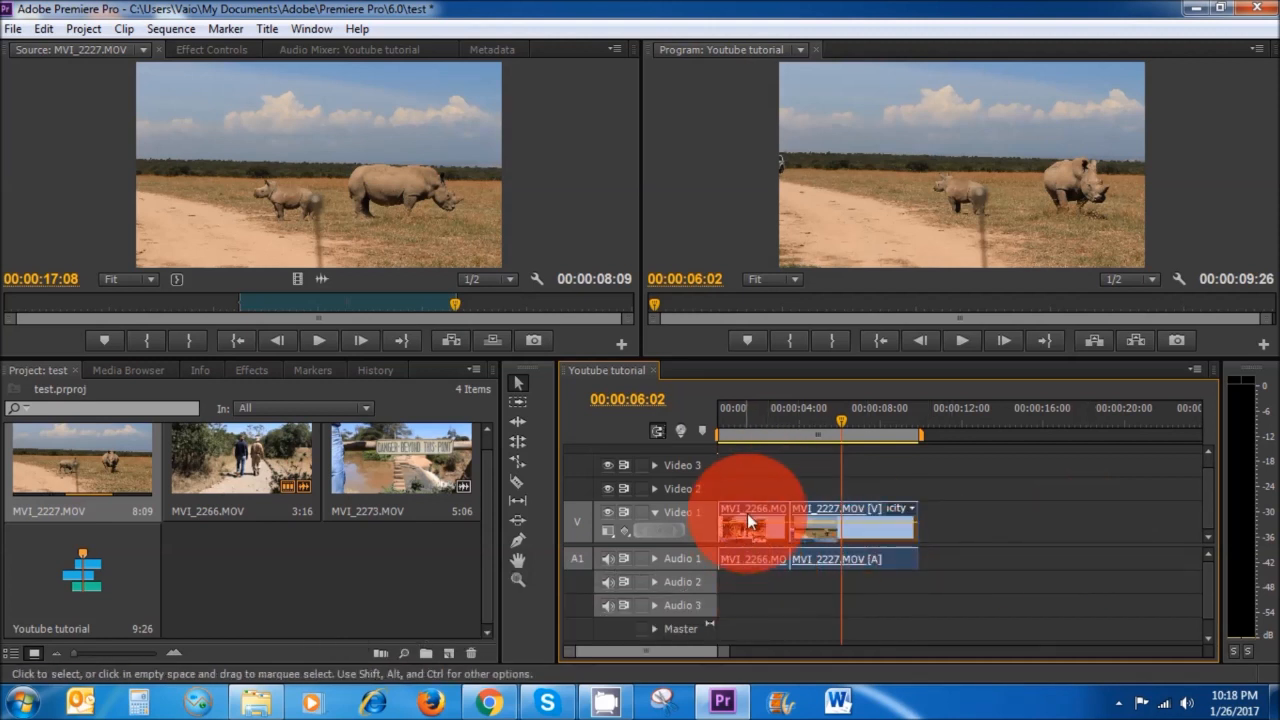
{"action": "left_click_drag", "start_coordinate": [748, 510], "coordinate": [795, 518]}
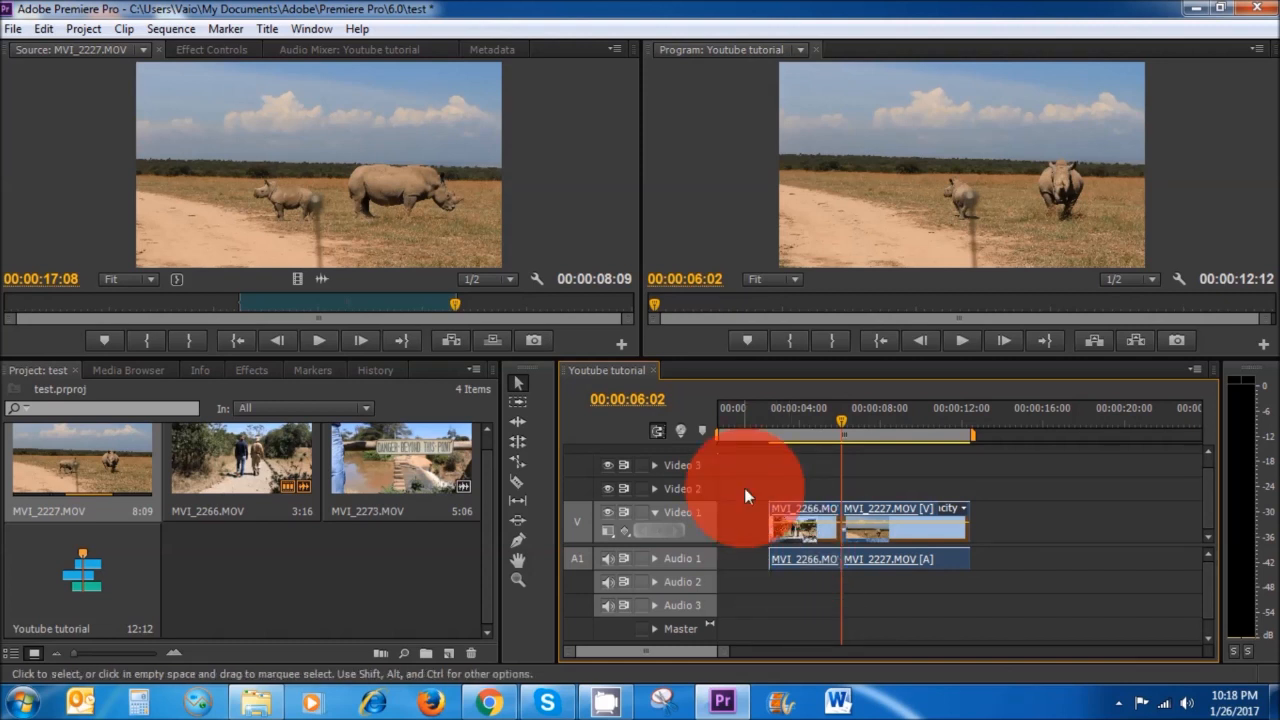
- Create a new default still title, keeping the suggested name and the 1920 × 1080 video settings
{"action": "left_click", "coordinate": [268, 29]}
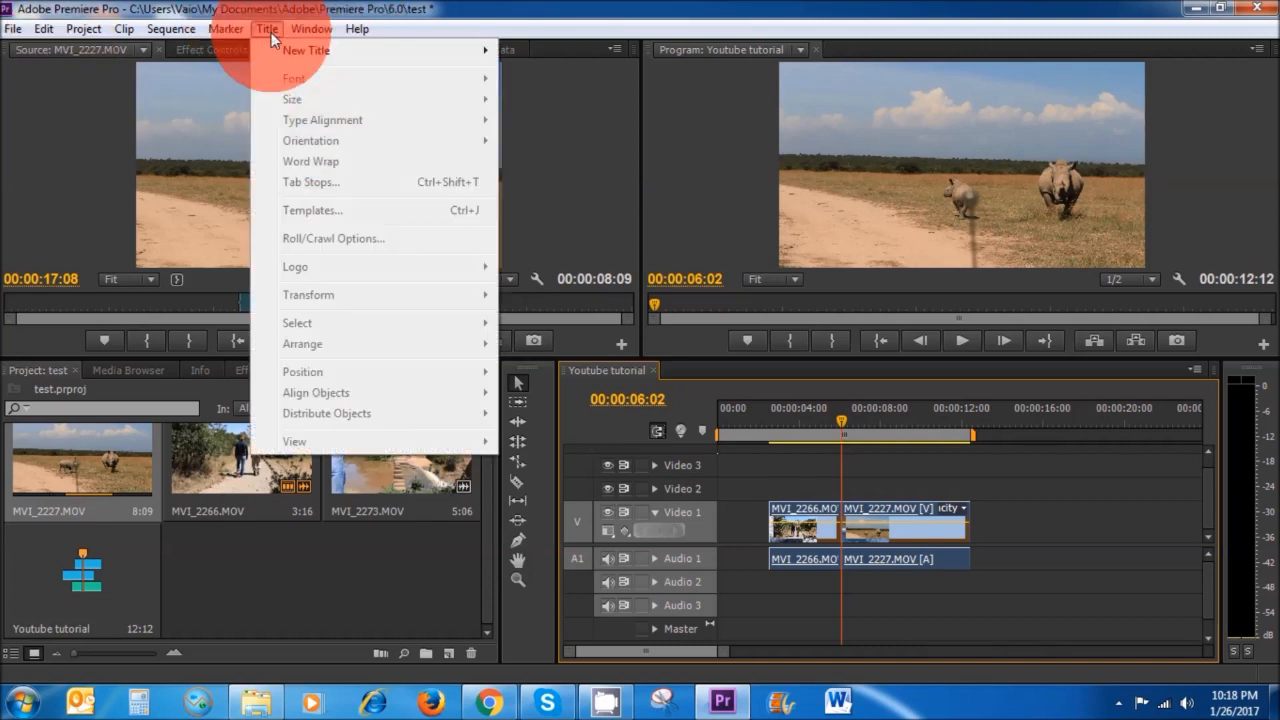
{"action": "mouse_move", "coordinate": [270, 52]}
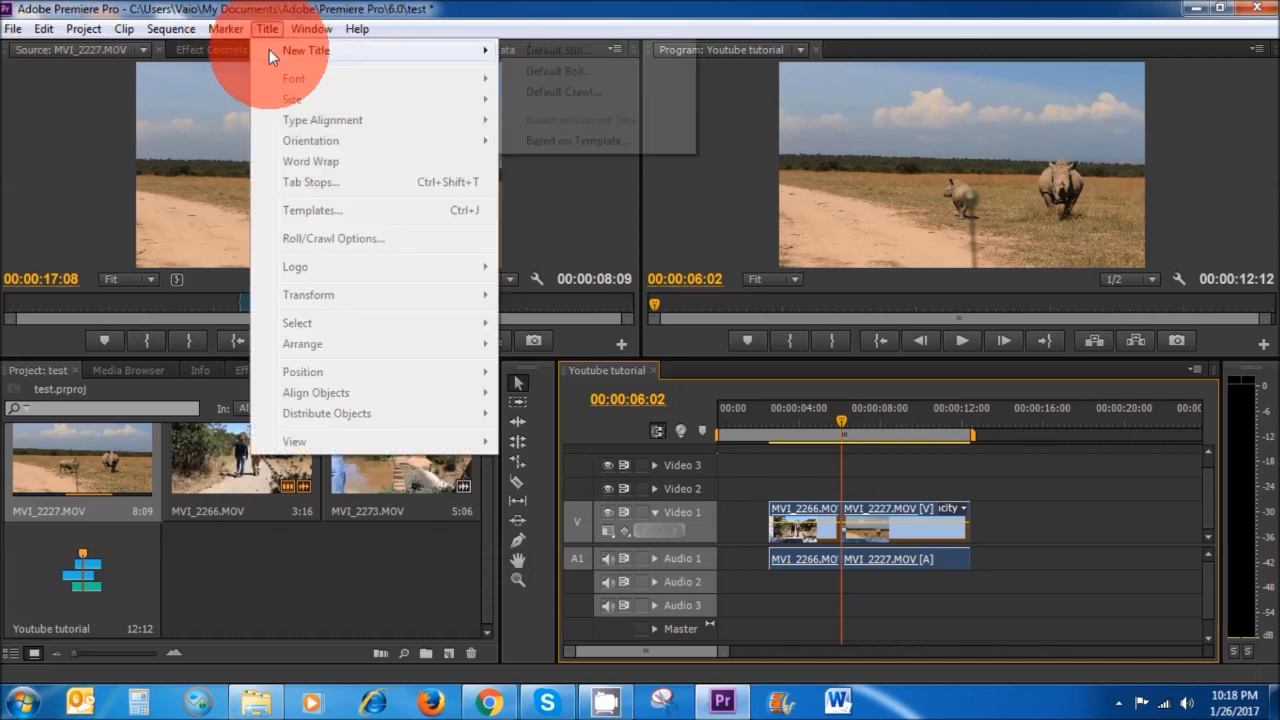
{"action": "left_click", "coordinate": [553, 52]}
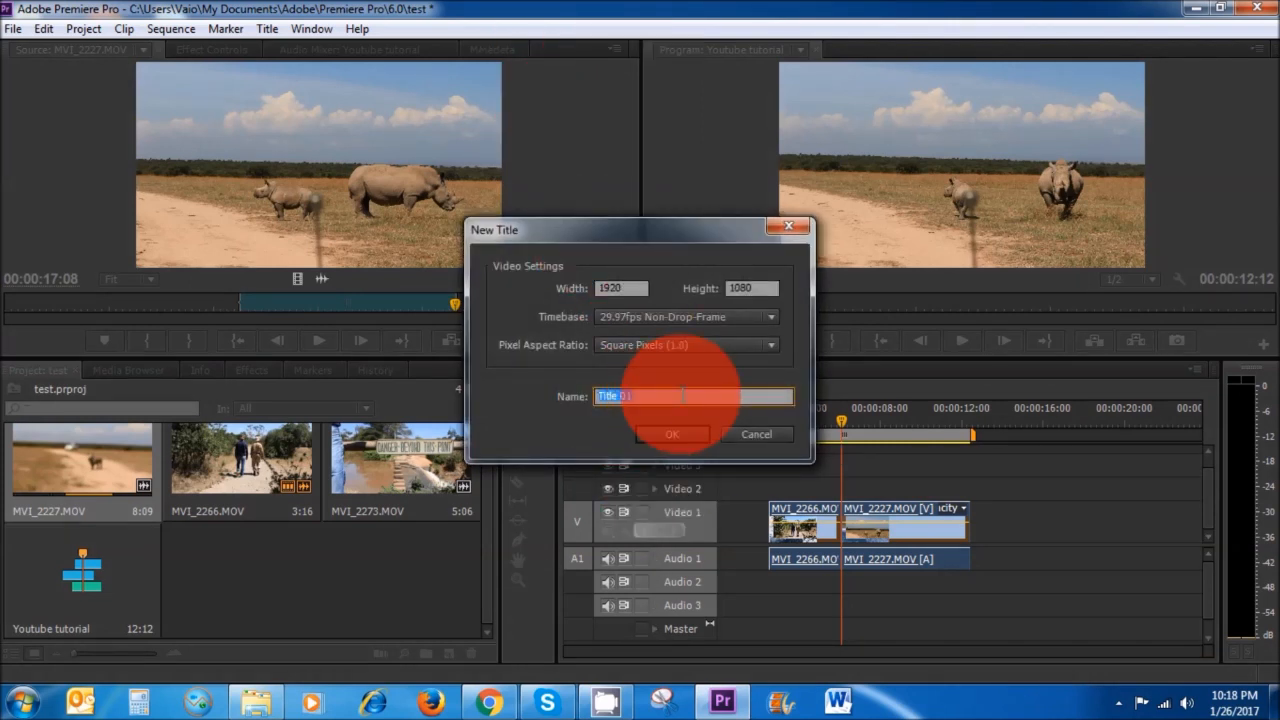
{"action": "left_click", "coordinate": [672, 434]}
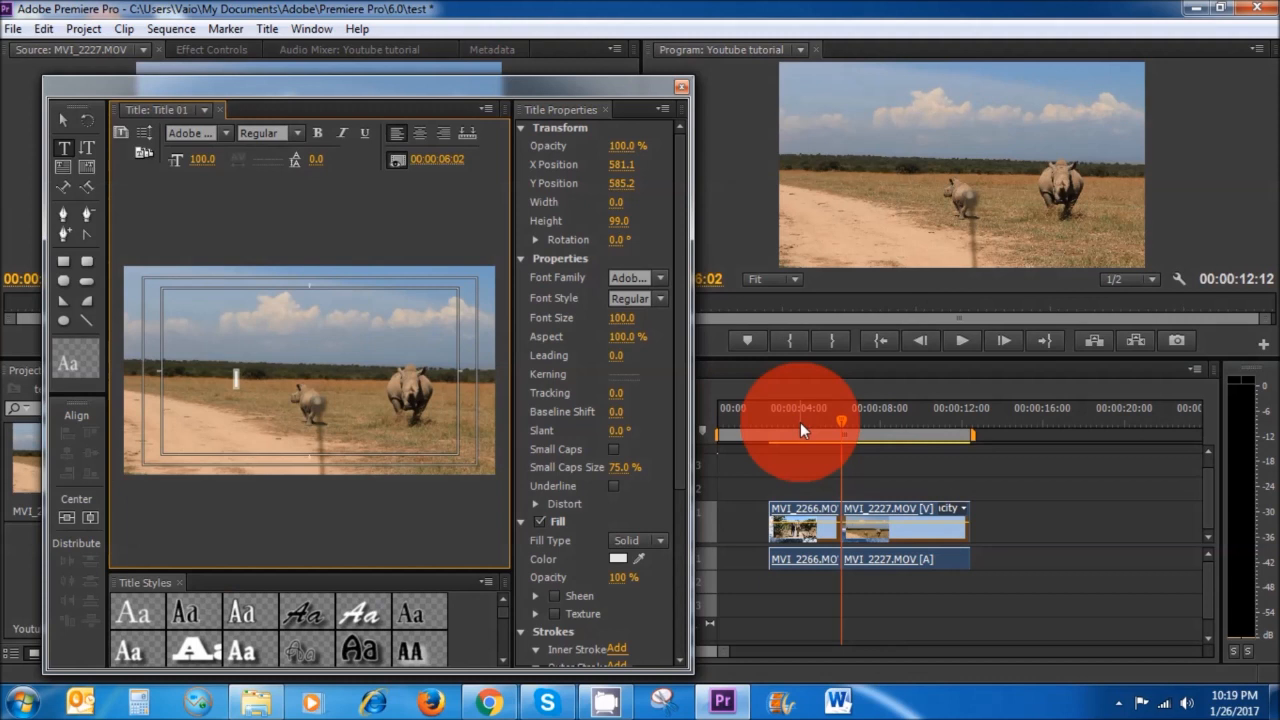
- Move the playhead to 00:00:00:00 for a black title background and enter the text "Safari" in the title
{"action": "left_click", "coordinate": [234, 378]}
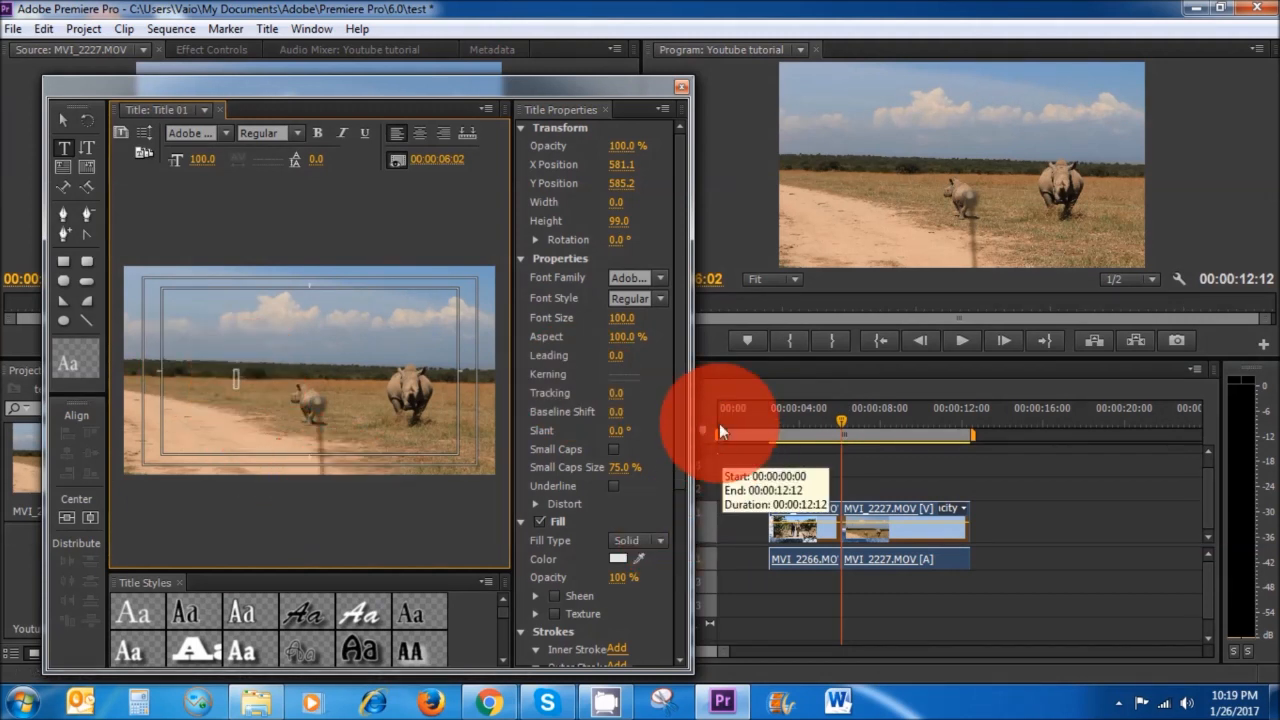
{"action": "left_click", "coordinate": [840, 422]}
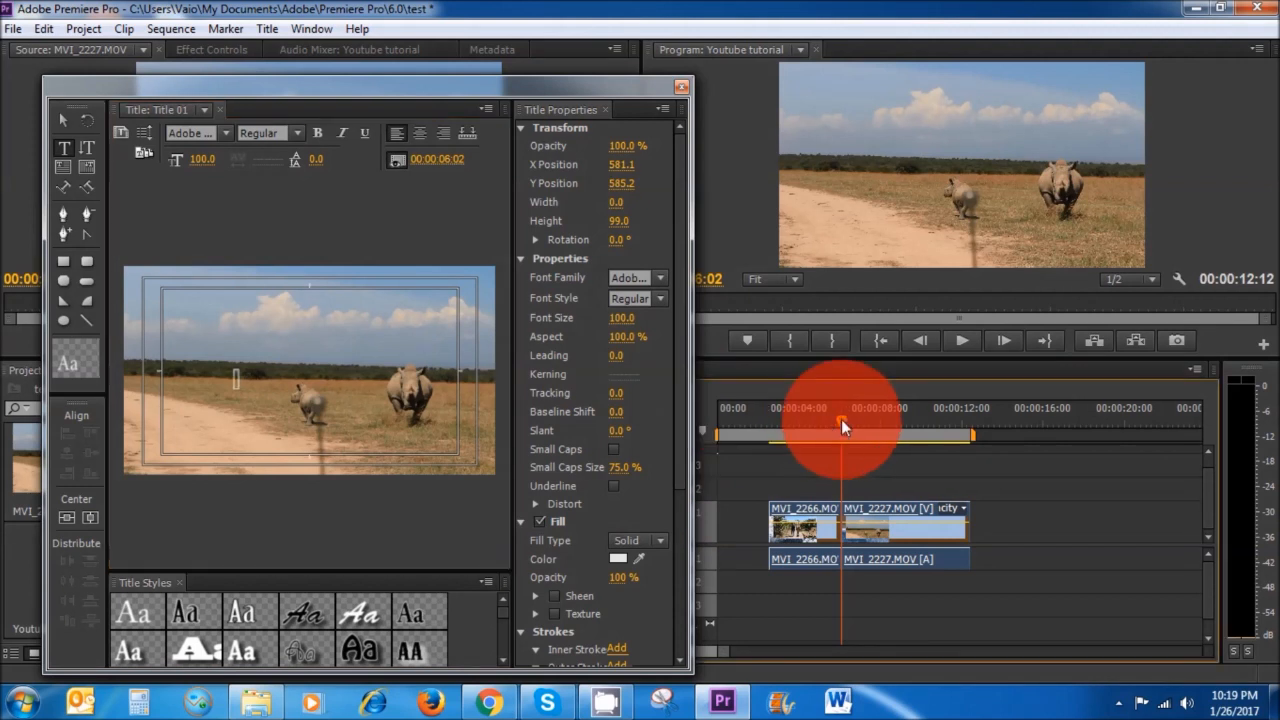
{"action": "left_click_drag", "start_coordinate": [840, 419], "coordinate": [718, 405]}
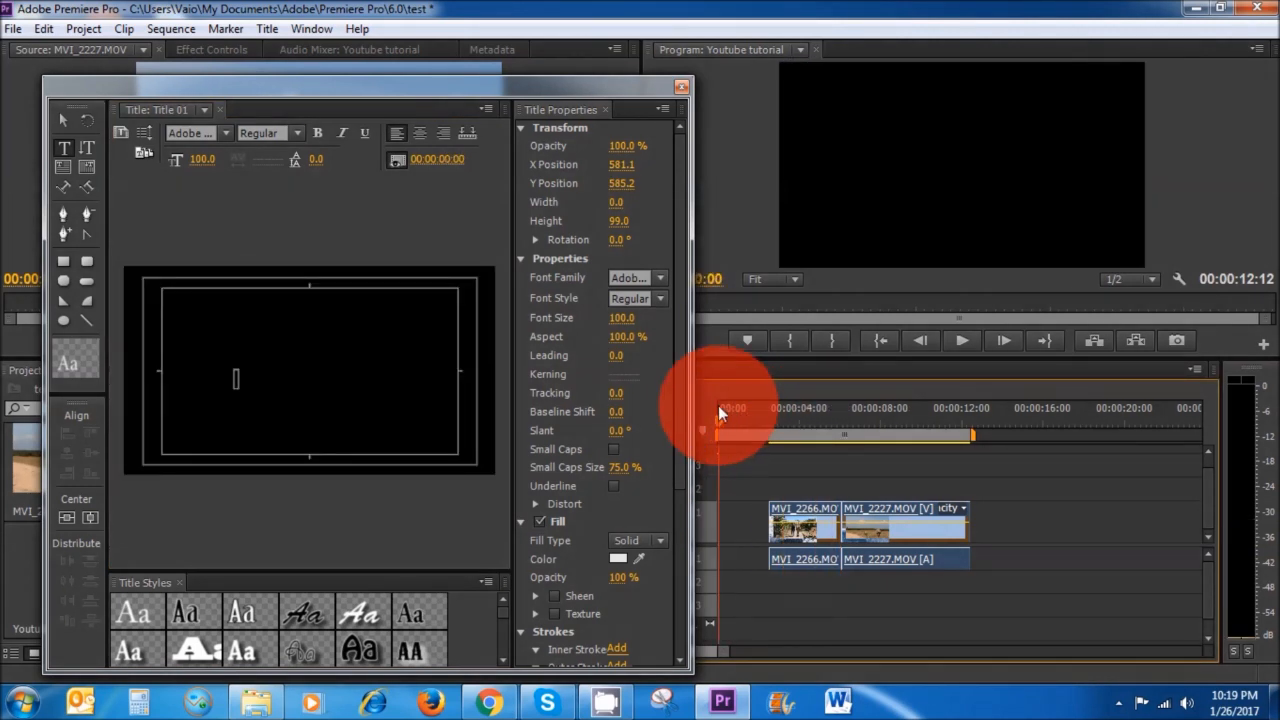
{"action": "left_click", "coordinate": [240, 383]}
{"action": "mouse_move", "coordinate": [240, 383]}
{"action": "left_mouse_down"}
{"action": "mouse_move", "coordinate": [234, 364]}
{"action": "mouse_move", "coordinate": [237, 380]}
{"action": "left_mouse_up"}
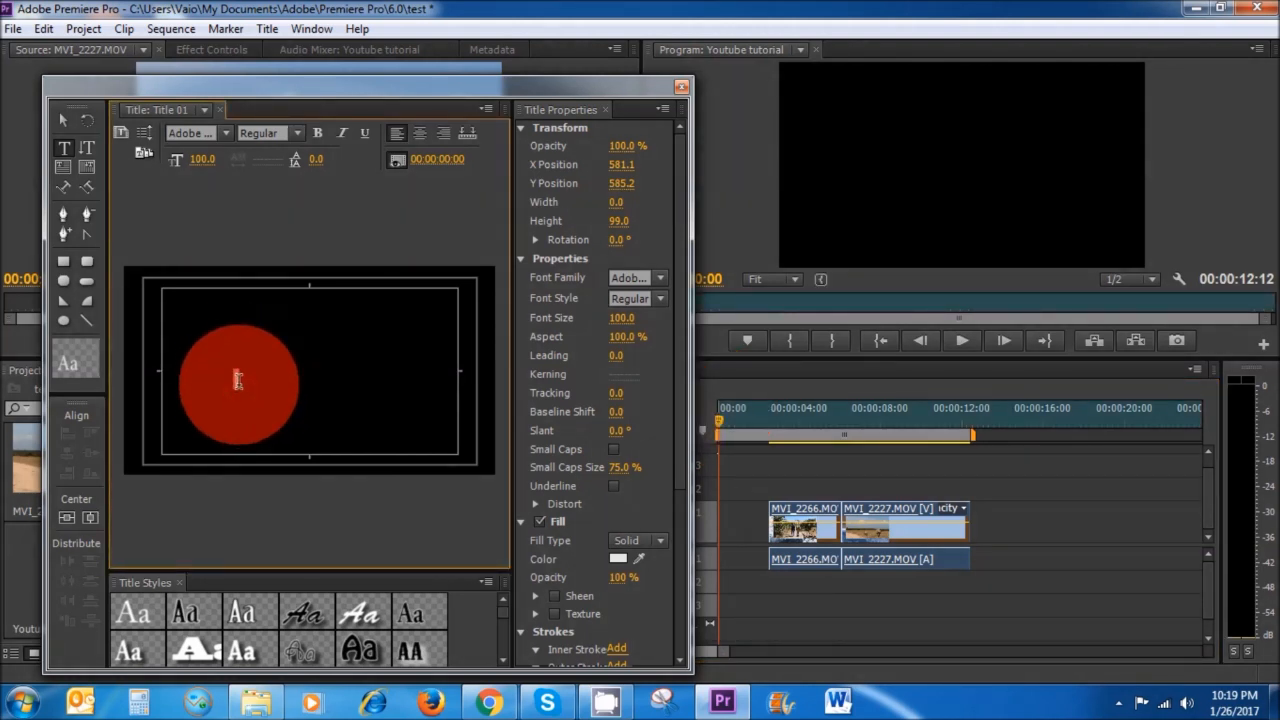
{"action": "type", "text": "Safari"}
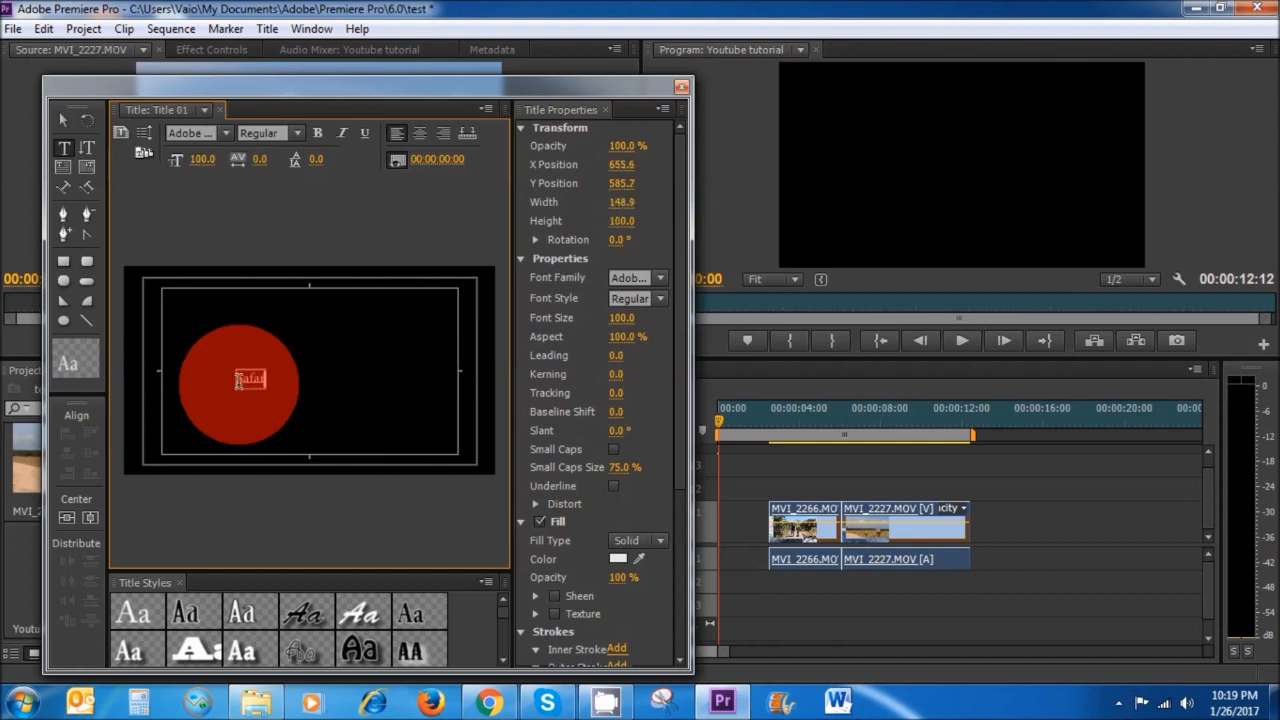
- Set the Safari text's font family to the one starting with "Love Ya" and enlarge the text to a font size of about 314
{"action": "left_click", "coordinate": [632, 280]}
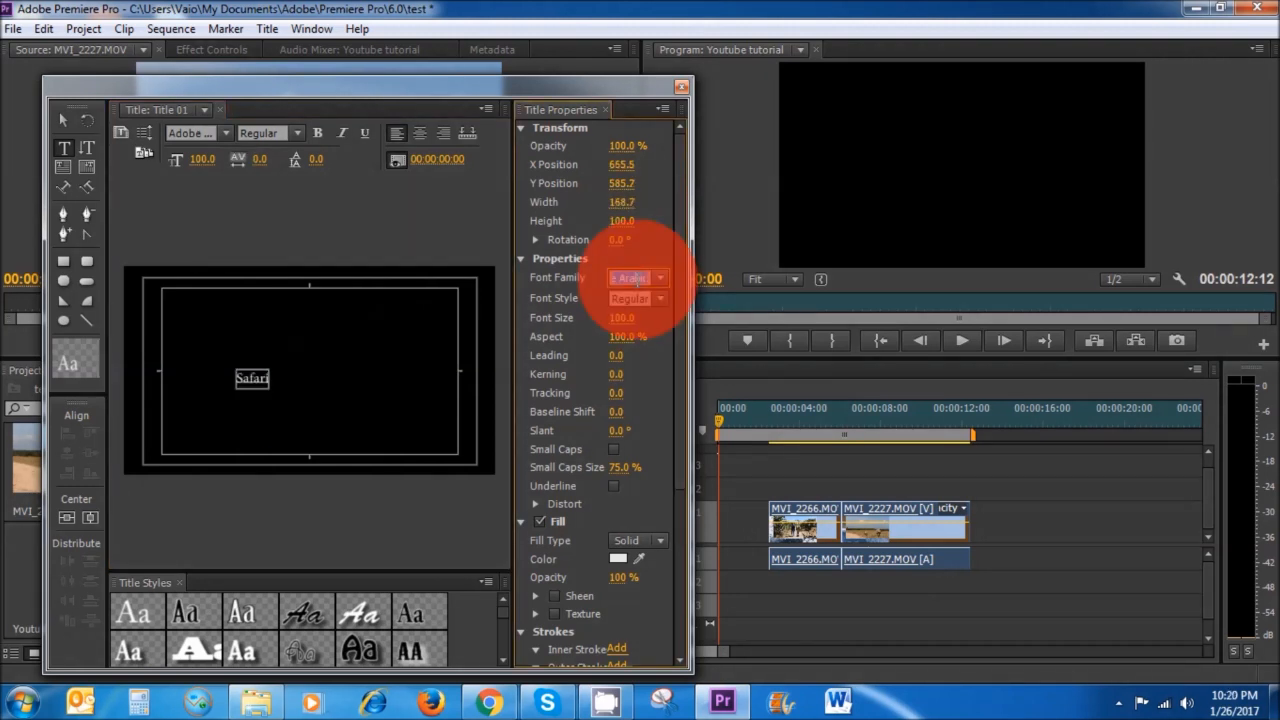
{"action": "type", "text": "Love ..."}
{"action": "key", "text": "Return"}
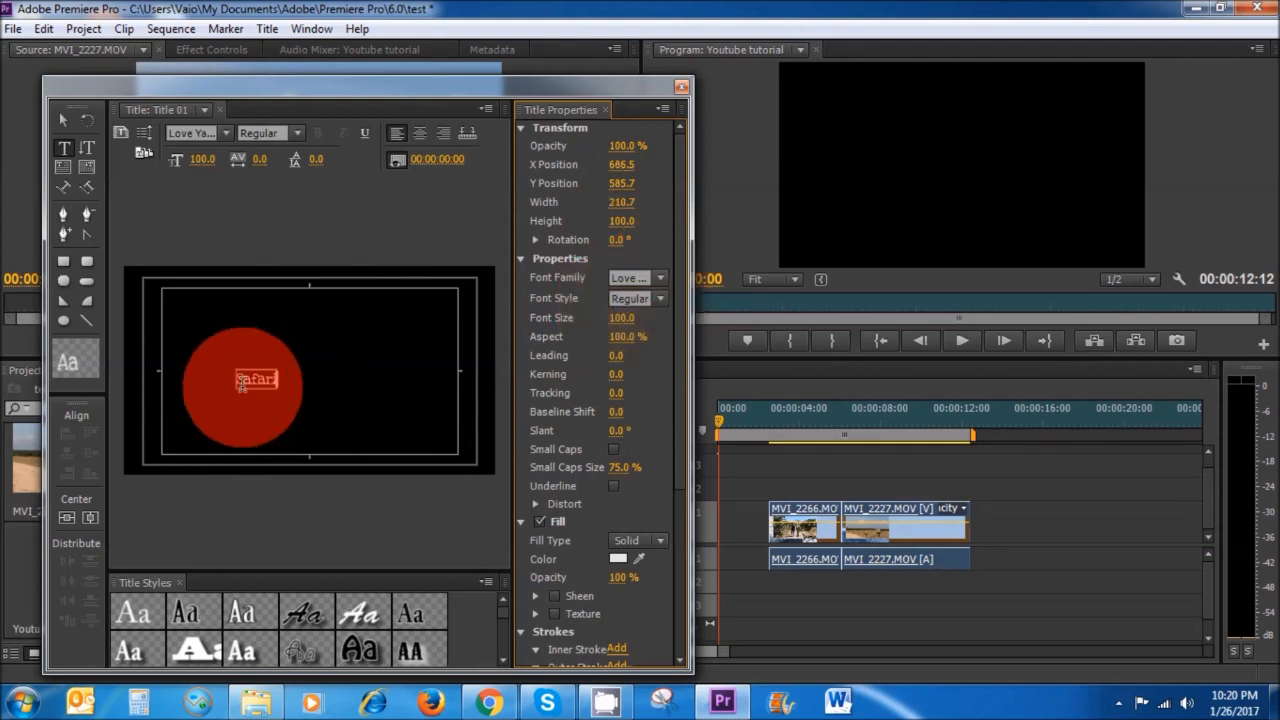
{"action": "left_click", "coordinate": [64, 120]}
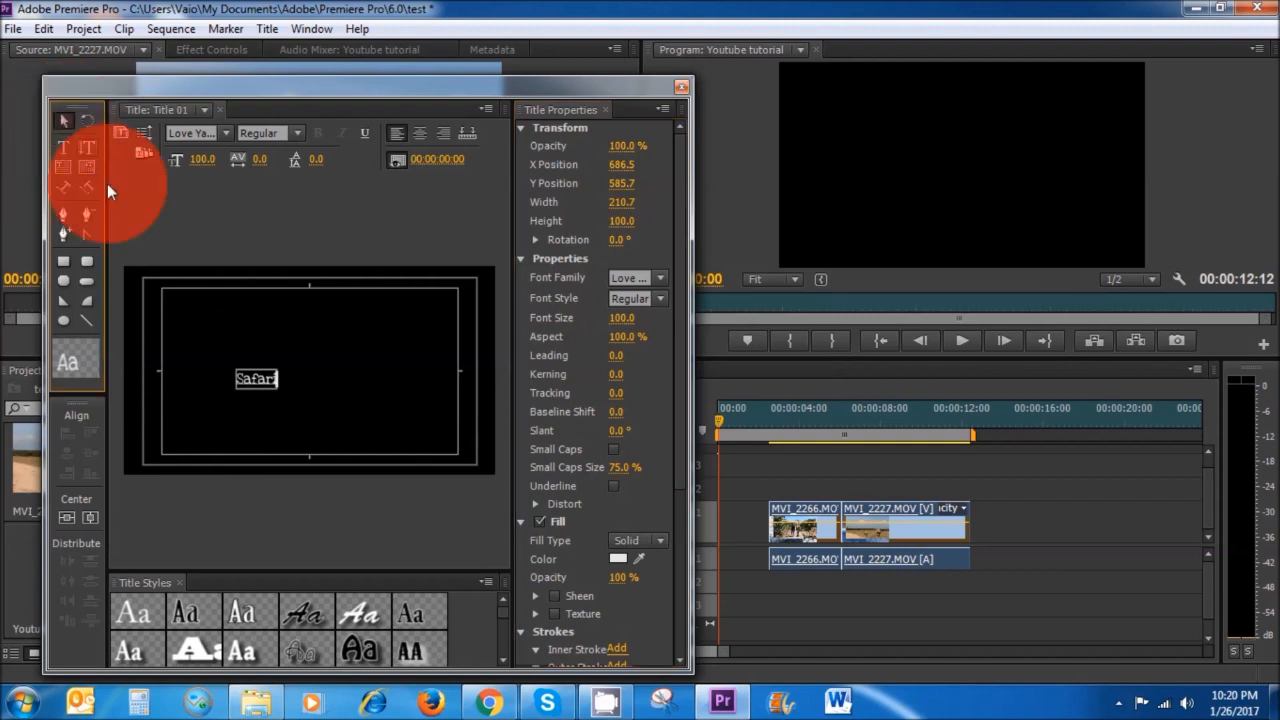
{"action": "left_click_drag", "start_coordinate": [279, 391], "coordinate": [394, 429]}
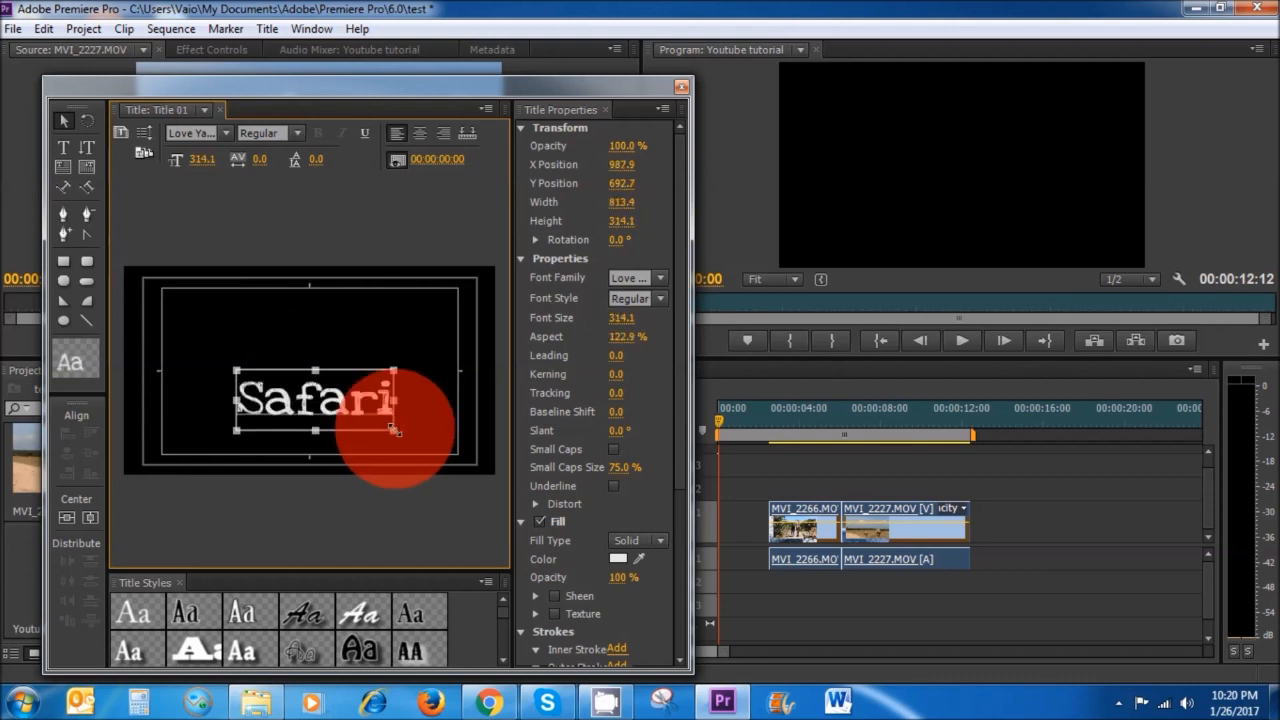
- Center the Safari text horizontally and vertically in the title frame
{"action": "right_click", "coordinate": [327, 391]}
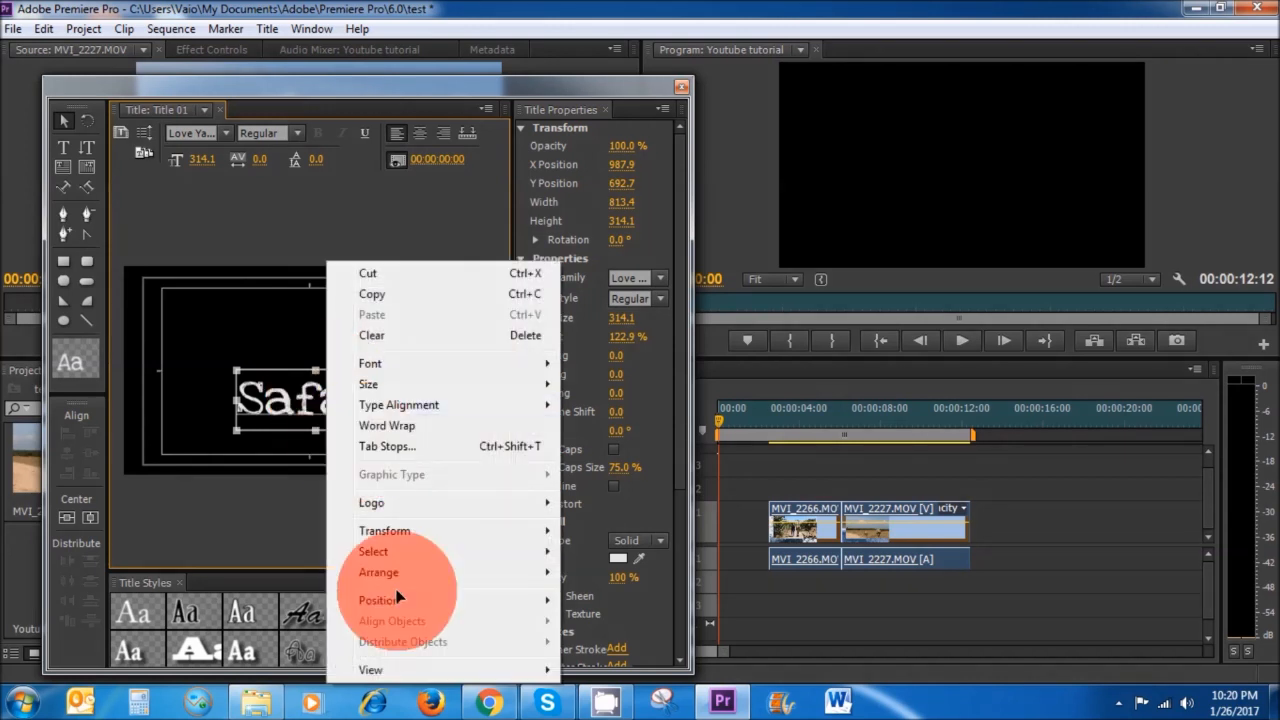
{"action": "mouse_move", "coordinate": [398, 606]}
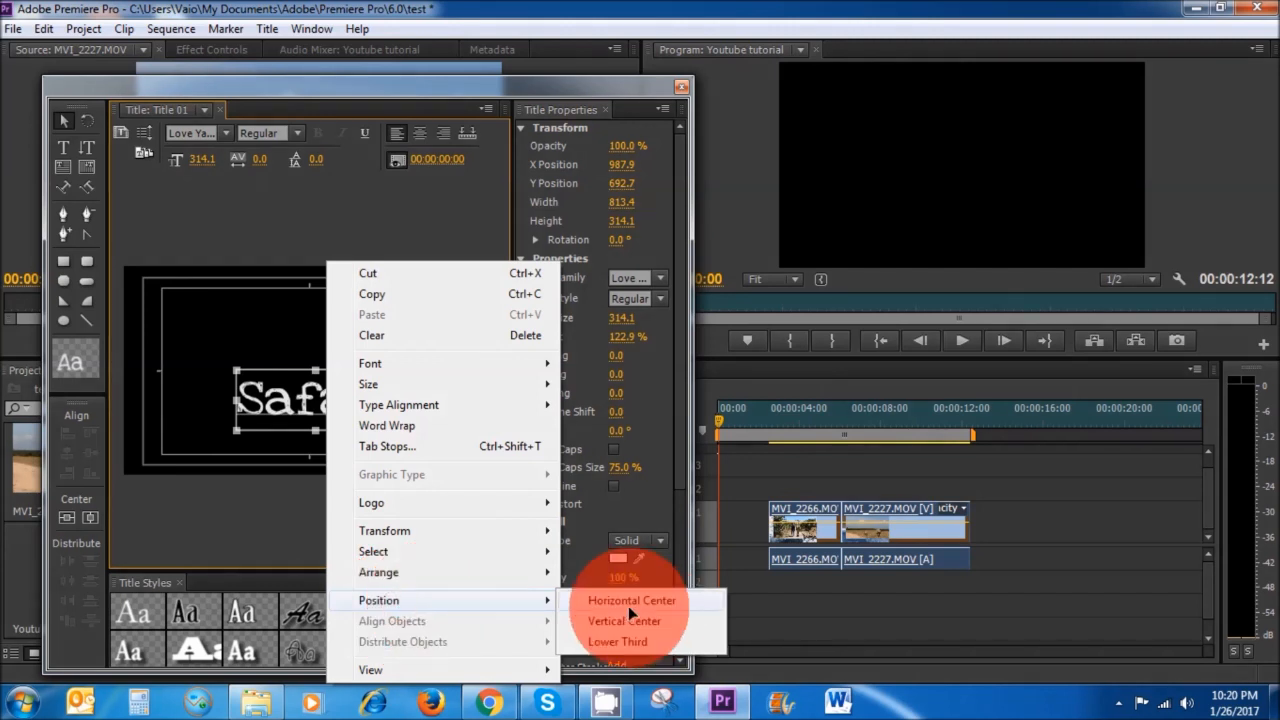
{"action": "left_click", "coordinate": [655, 605]}
{"action": "right_click", "coordinate": [321, 412]}
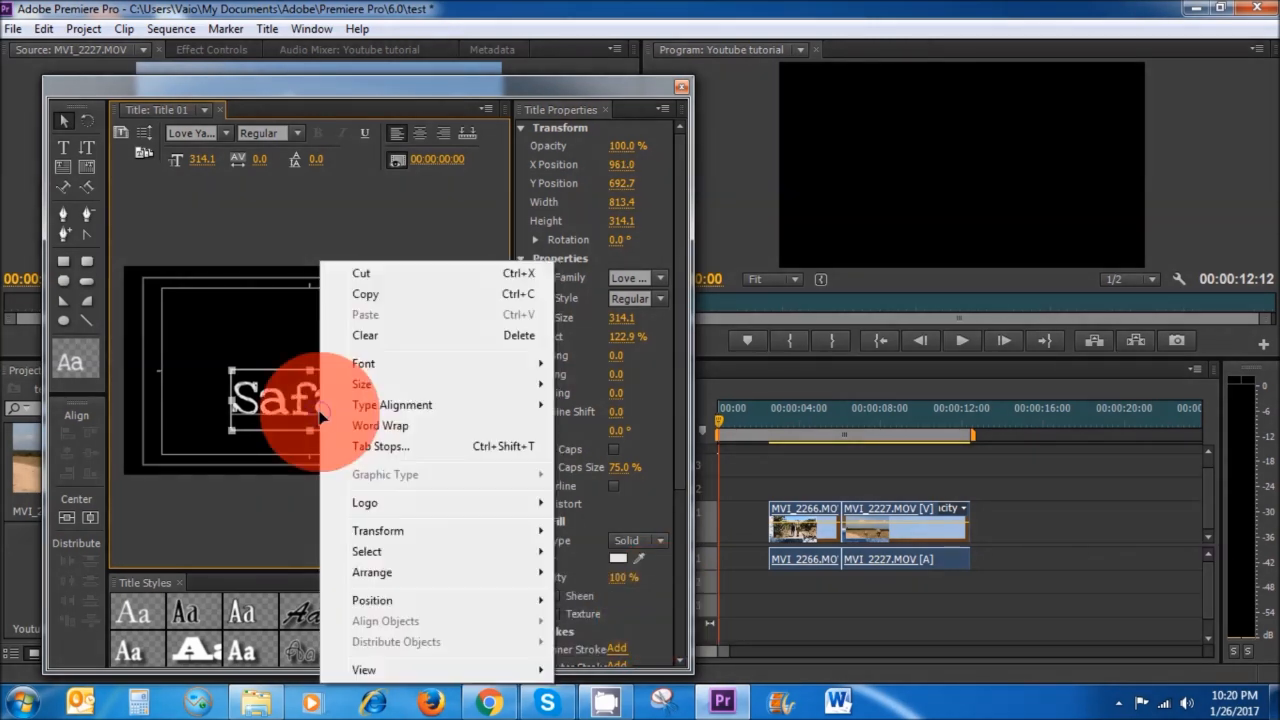
{"action": "mouse_move", "coordinate": [379, 603]}
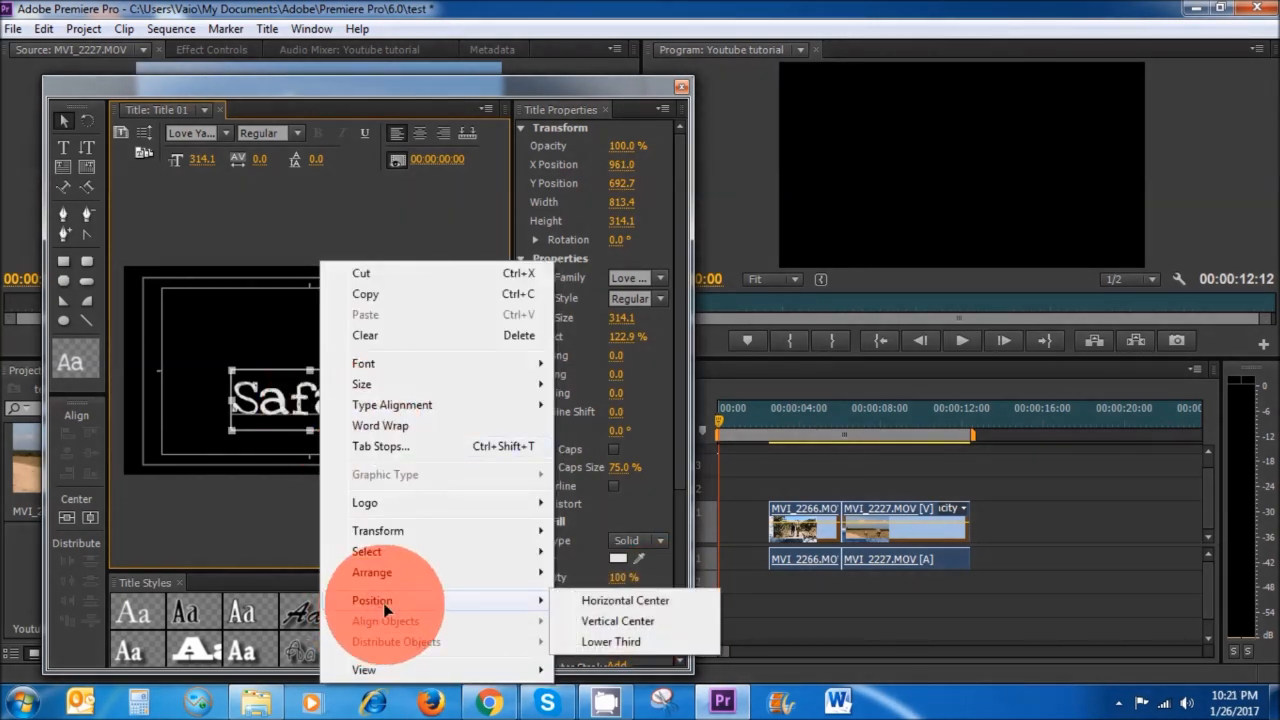
{"action": "left_click", "coordinate": [590, 622]}
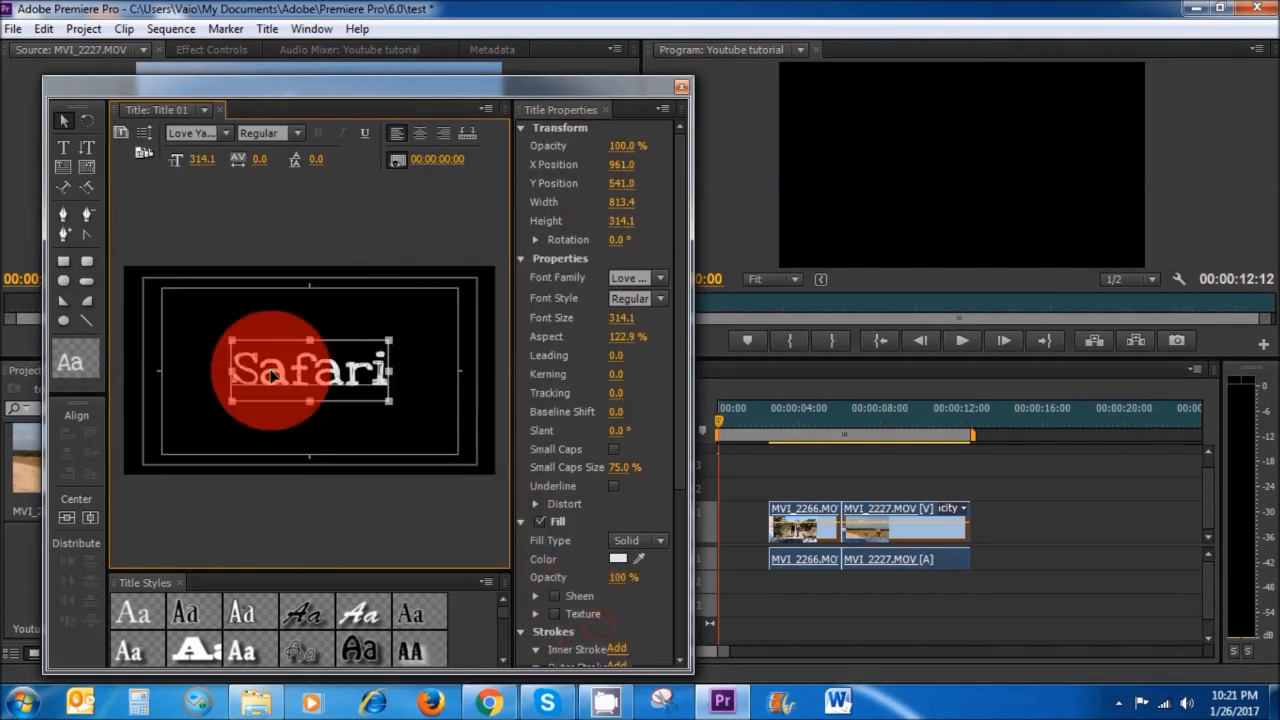
{"action": "left_click_drag", "start_coordinate": [283, 370], "coordinate": [327, 376]}
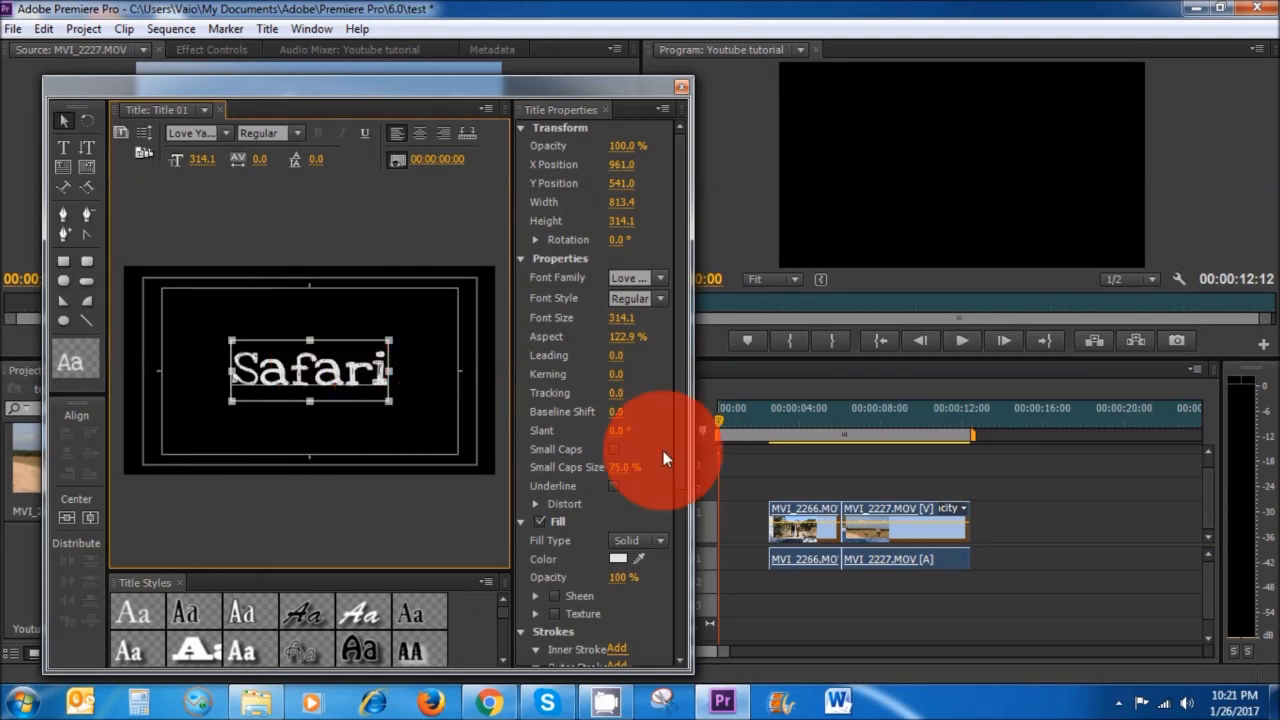
- Change the Safari text's solid fill color to the blue 4261D3
{"action": "scroll", "coordinate": [680, 480], "scroll_direction": "down", "scroll_amount": 3}
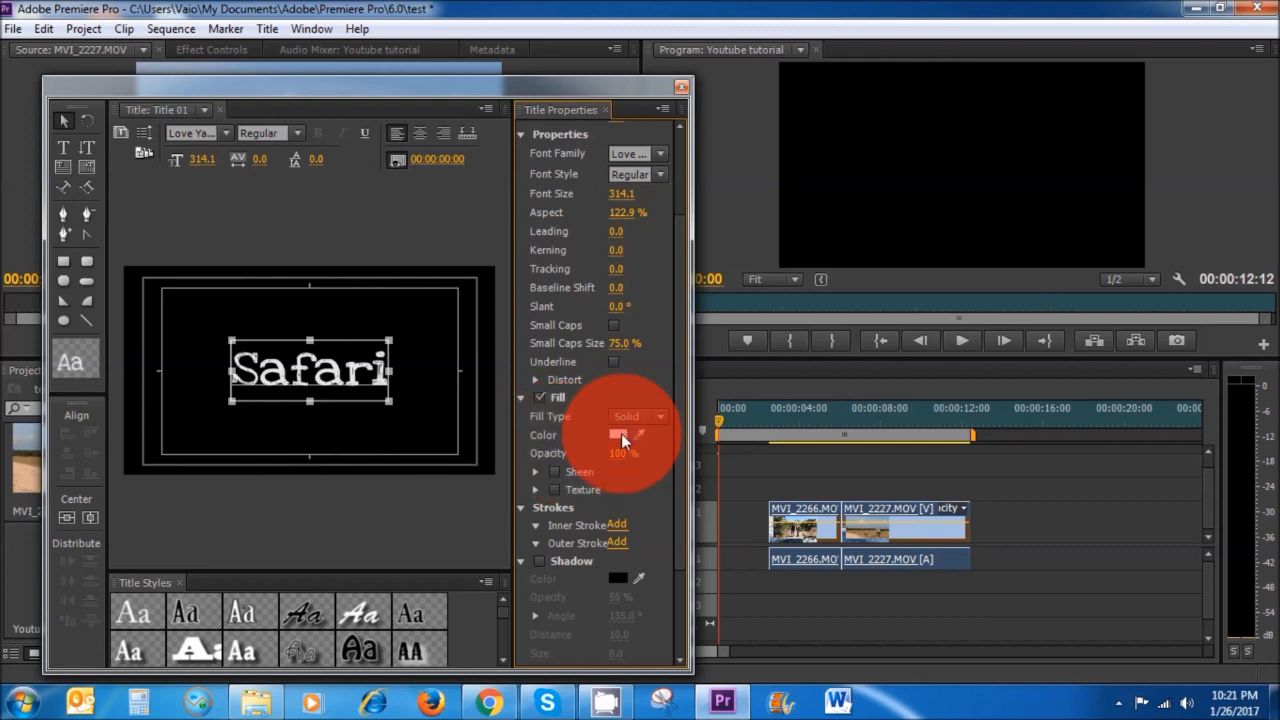
{"action": "left_click", "coordinate": [620, 434]}
{"action": "left_click", "coordinate": [636, 398]}
{"action": "left_click", "coordinate": [559, 444]}
{"action": "left_click", "coordinate": [485, 394]}
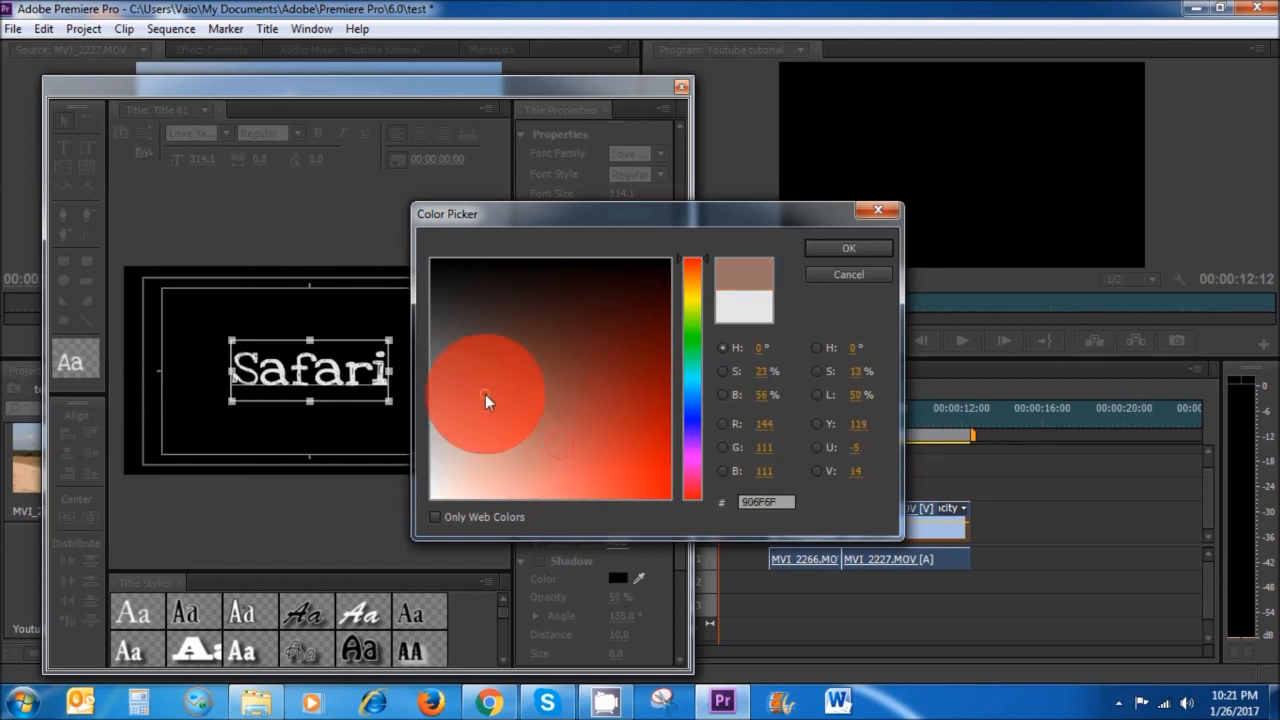
{"action": "left_click", "coordinate": [691, 410]}
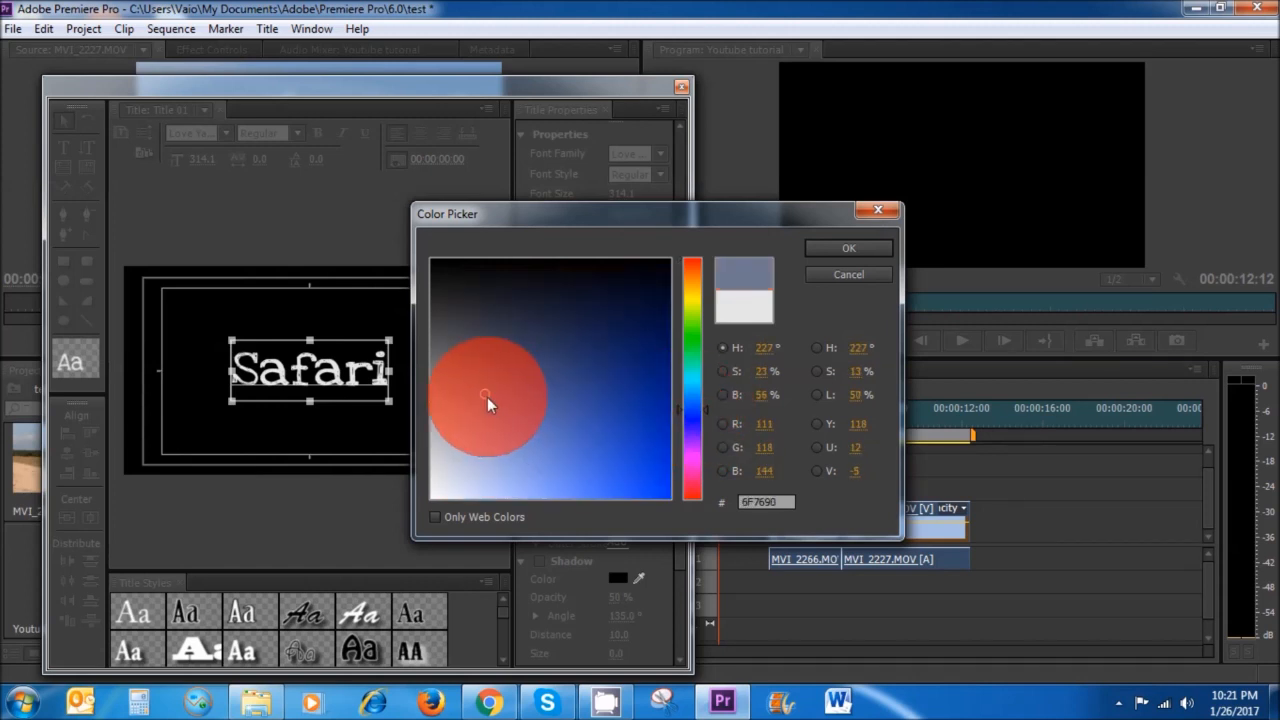
{"action": "left_click", "coordinate": [594, 457]}
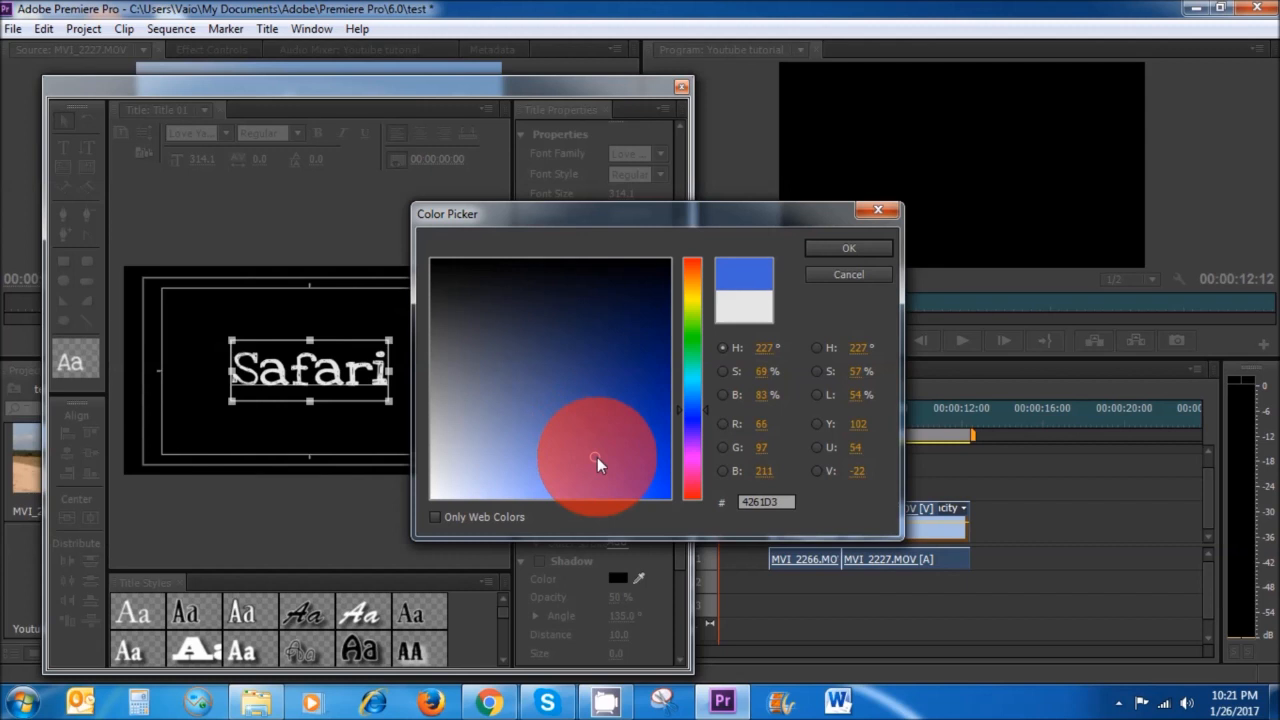
{"action": "left_click", "coordinate": [849, 249]}
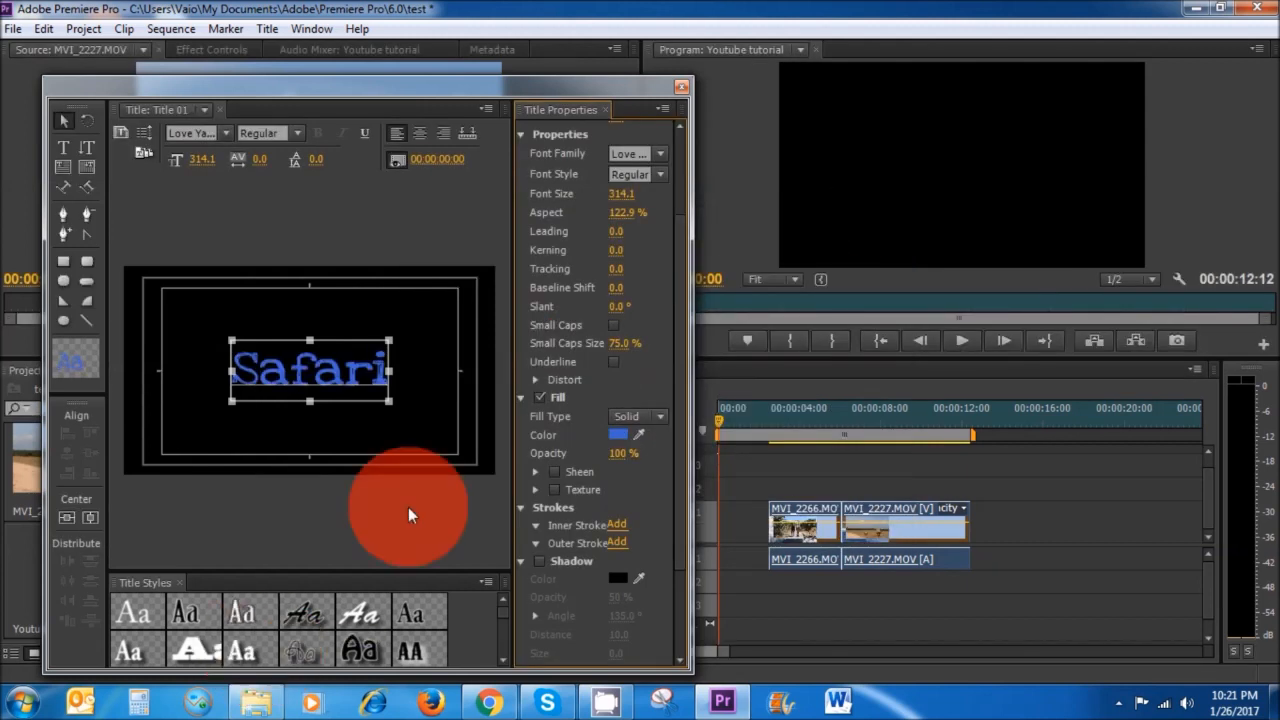
- Enable a shadow on the Safari text and try a very light shadow color
{"action": "left_click", "coordinate": [540, 561]}
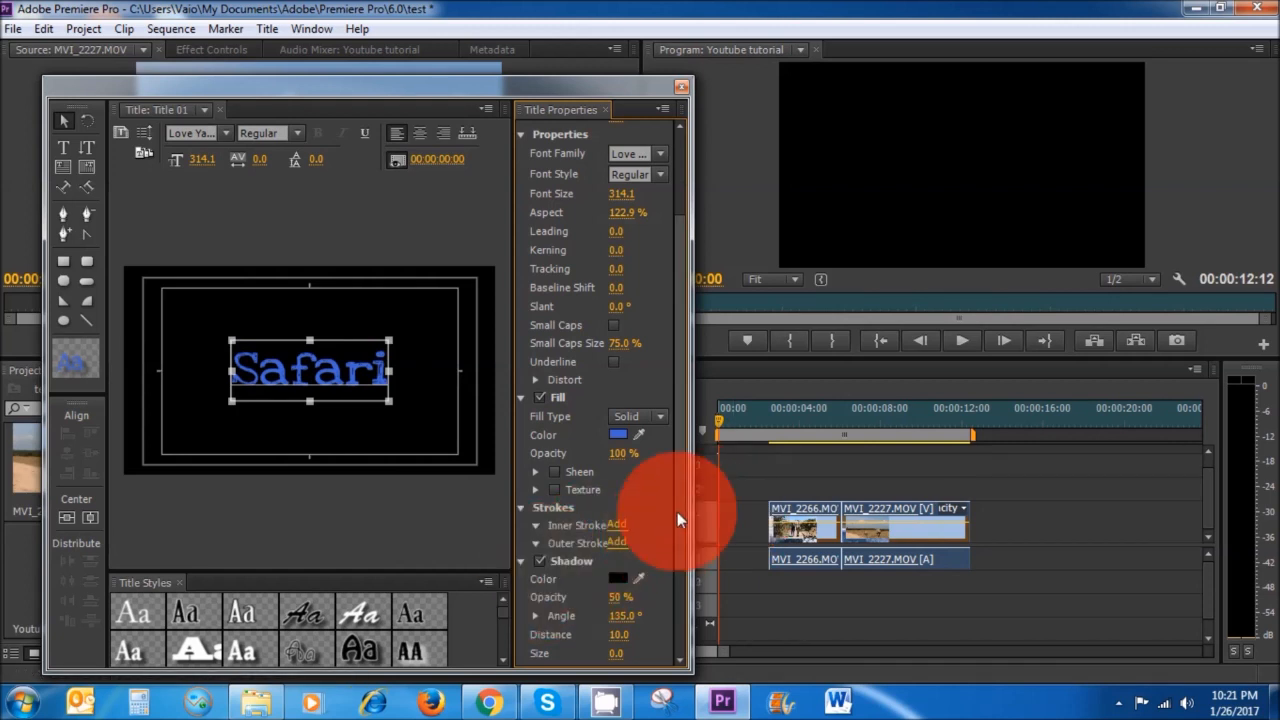
{"action": "scroll", "coordinate": [678, 516], "scroll_direction": "down", "scroll_amount": 3}
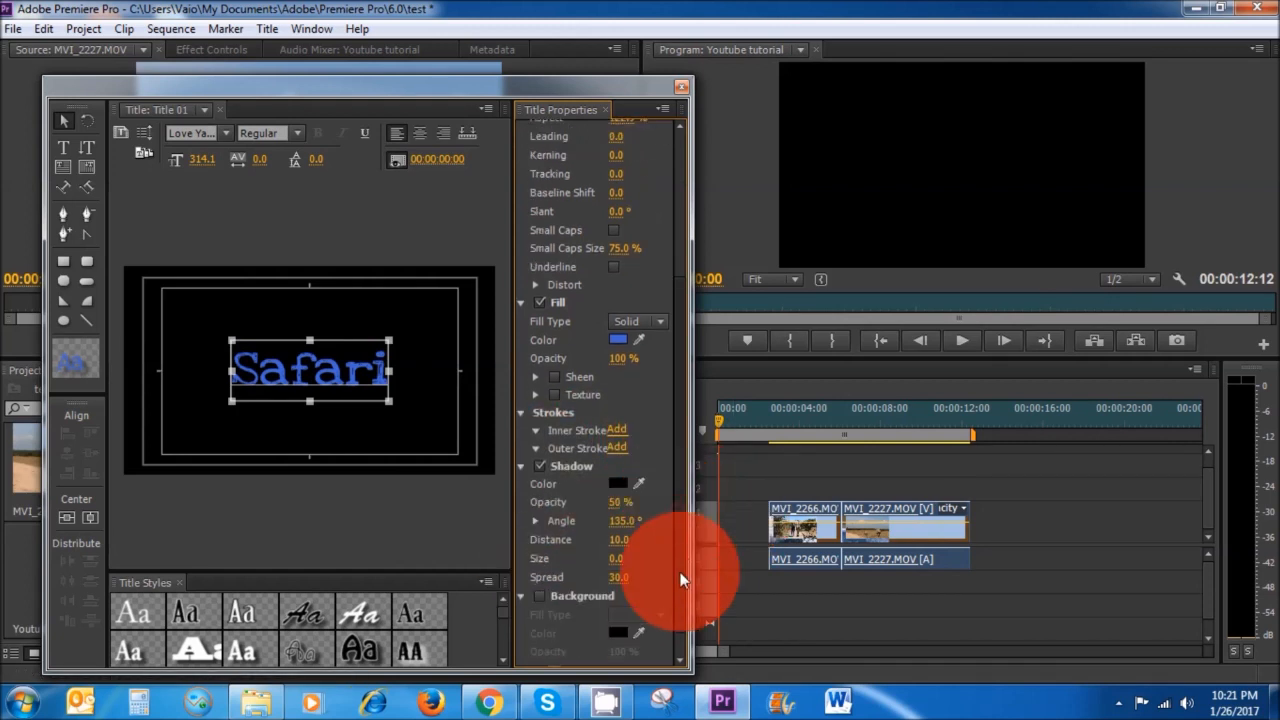
{"action": "left_click", "coordinate": [619, 484]}
{"action": "left_click", "coordinate": [435, 494]}
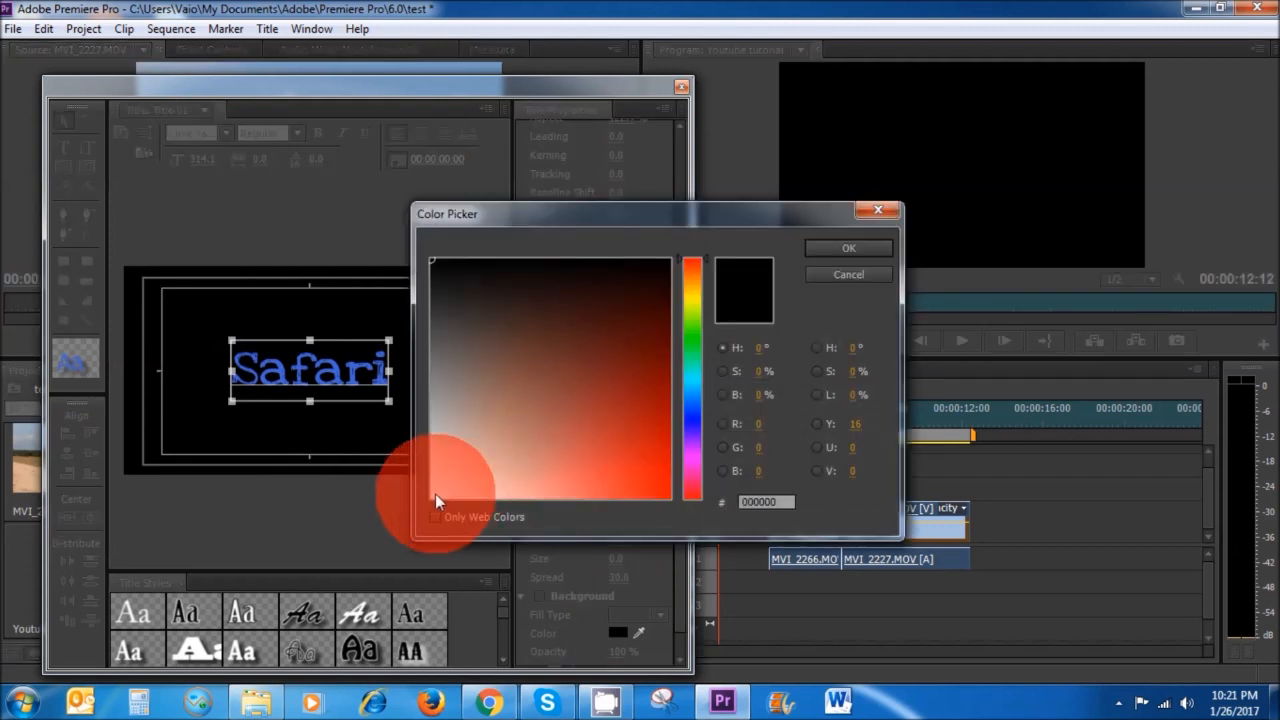
{"action": "left_click", "coordinate": [862, 246]}
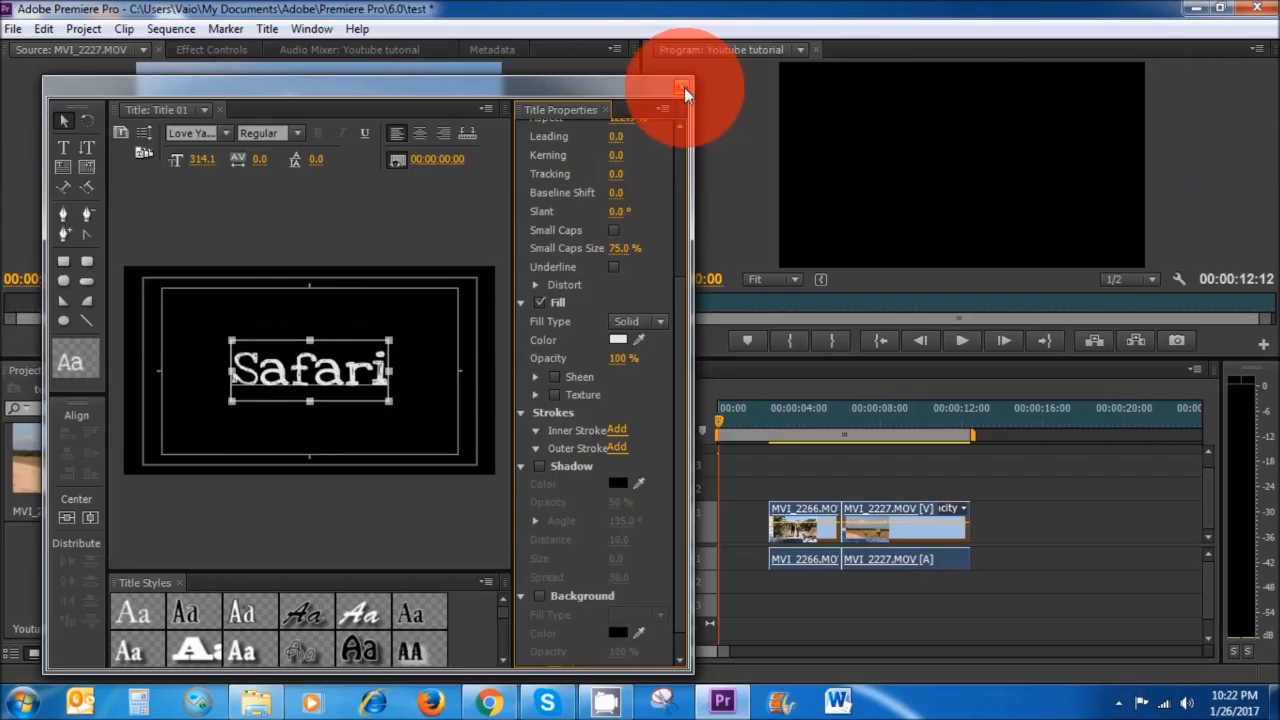
- Close the title editor, place Title 01 on Video 2 at the start of the sequence, and play the sequence
{"action": "left_click", "coordinate": [683, 89]}
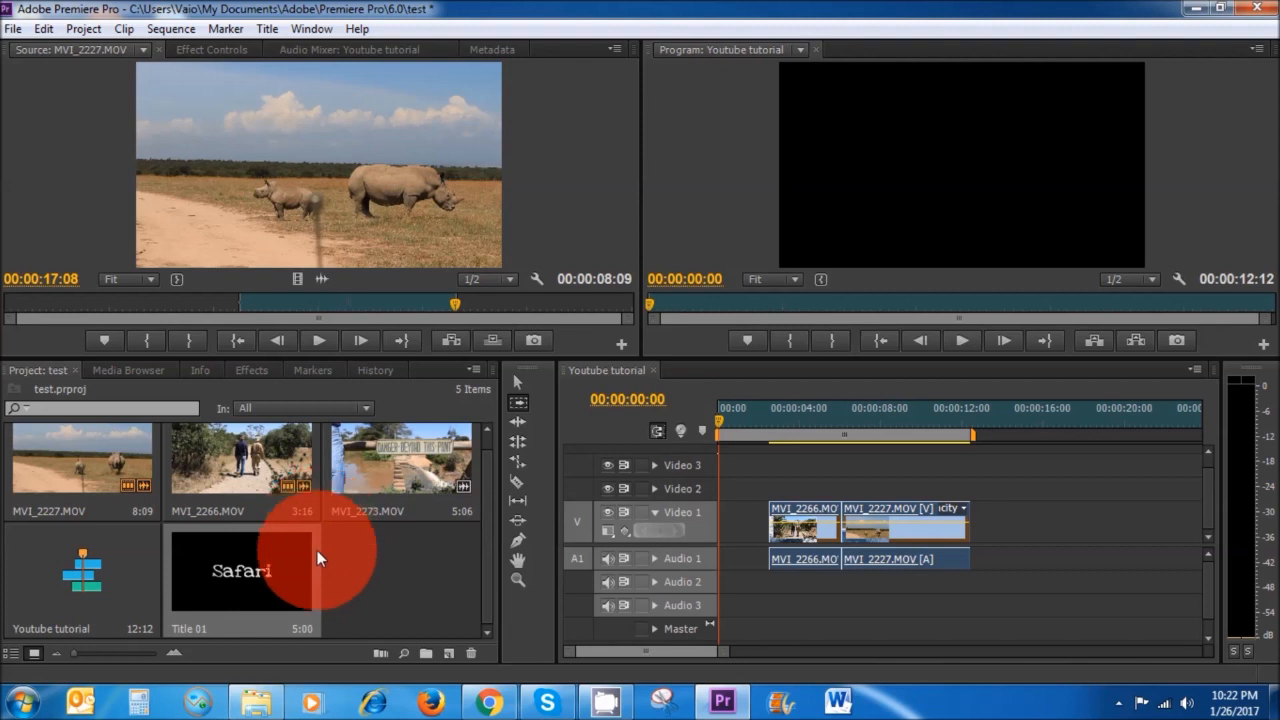
{"action": "left_click_drag", "start_coordinate": [239, 584], "coordinate": [719, 492]}
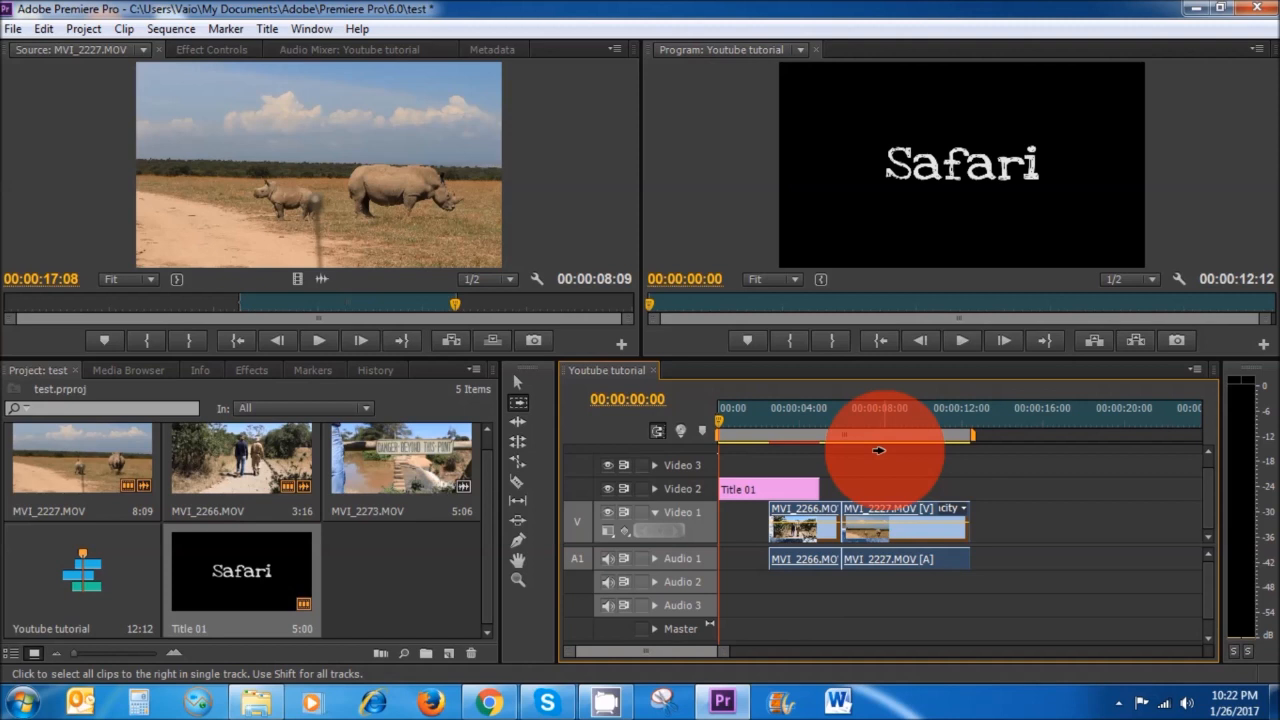
{"action": "key", "text": "space"}
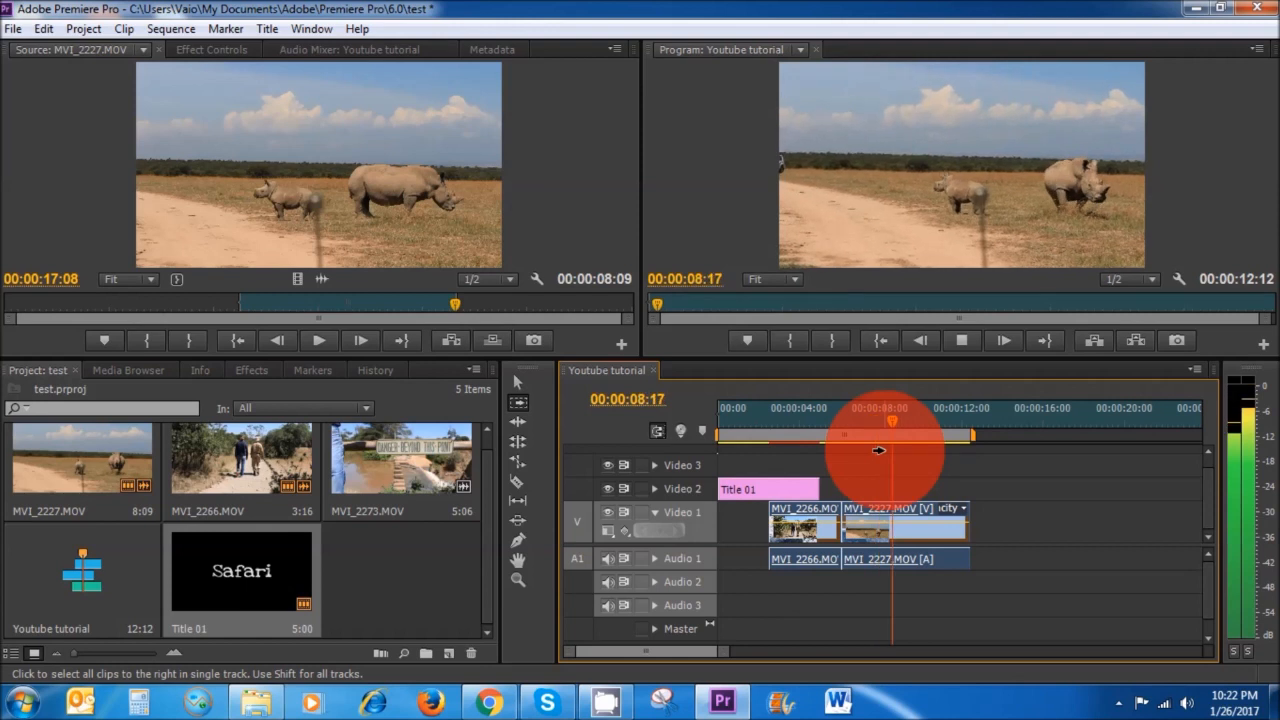
{"action": "key", "text": "space"}
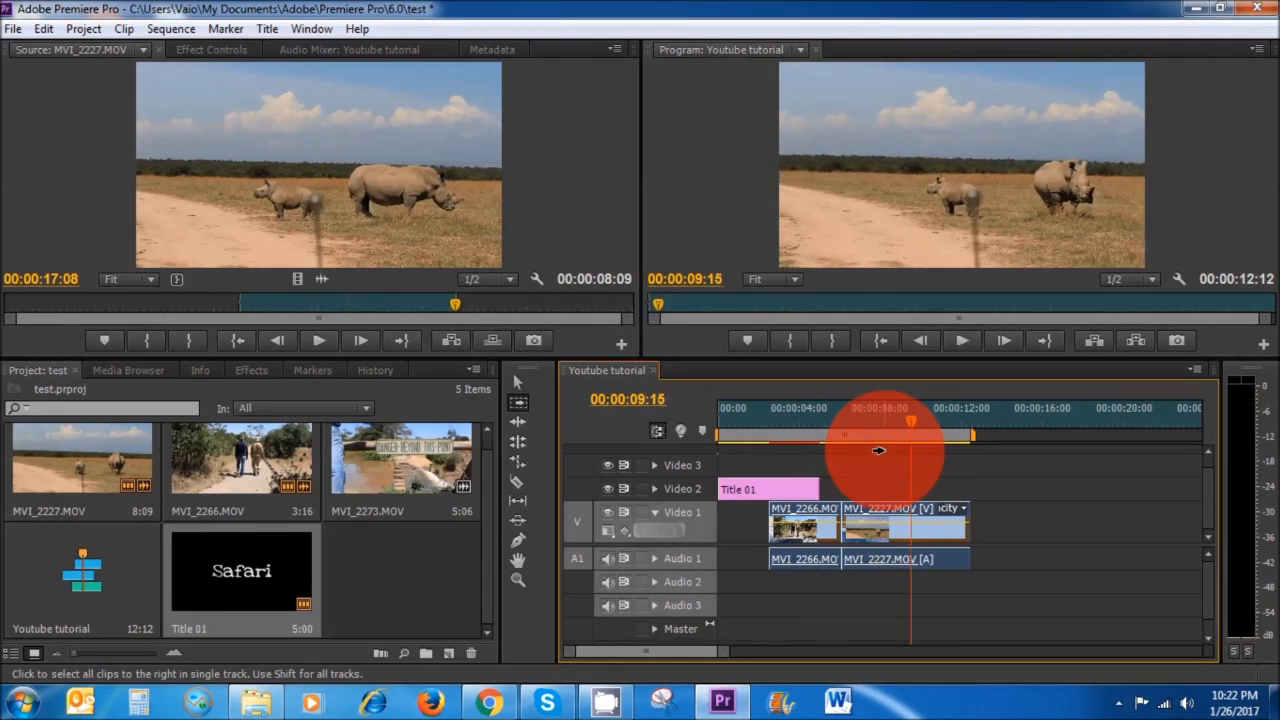
{"action": "left_click", "coordinate": [584, 221]}
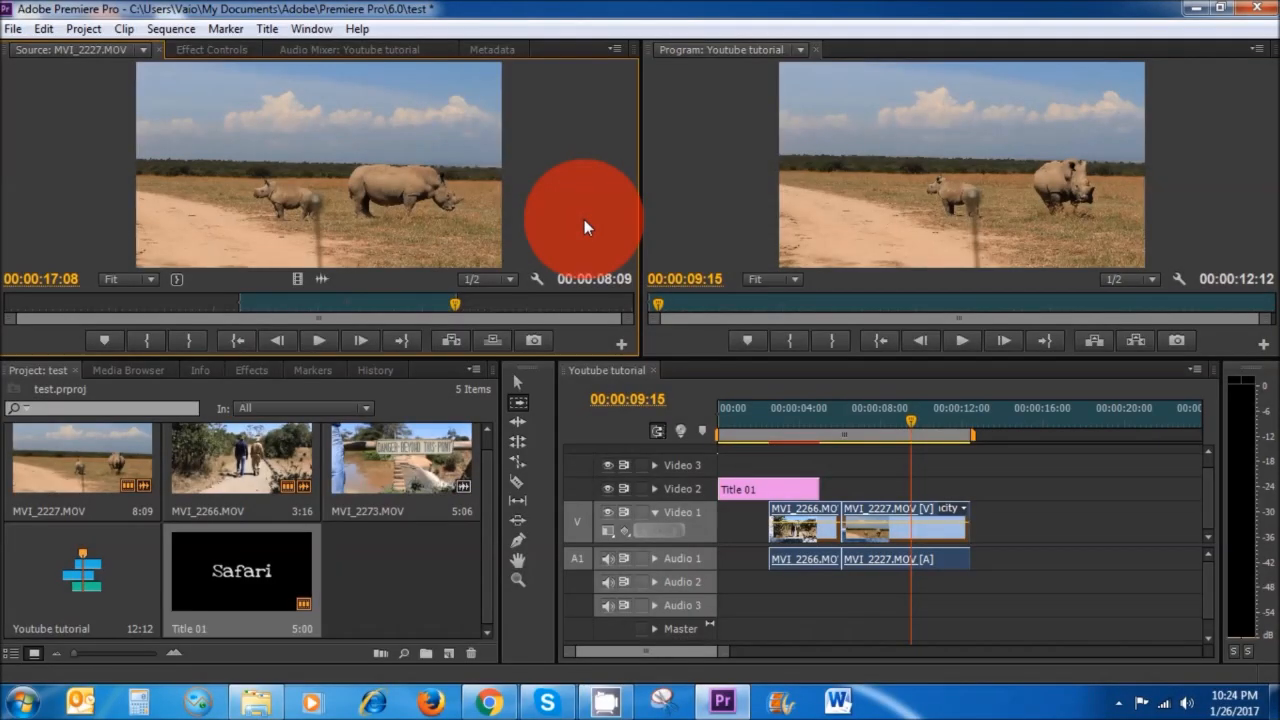
- Split the Title 01 clip on Video 2 with the Razor tool about 22 frames after its start
{"action": "left_click", "coordinate": [750, 489]}
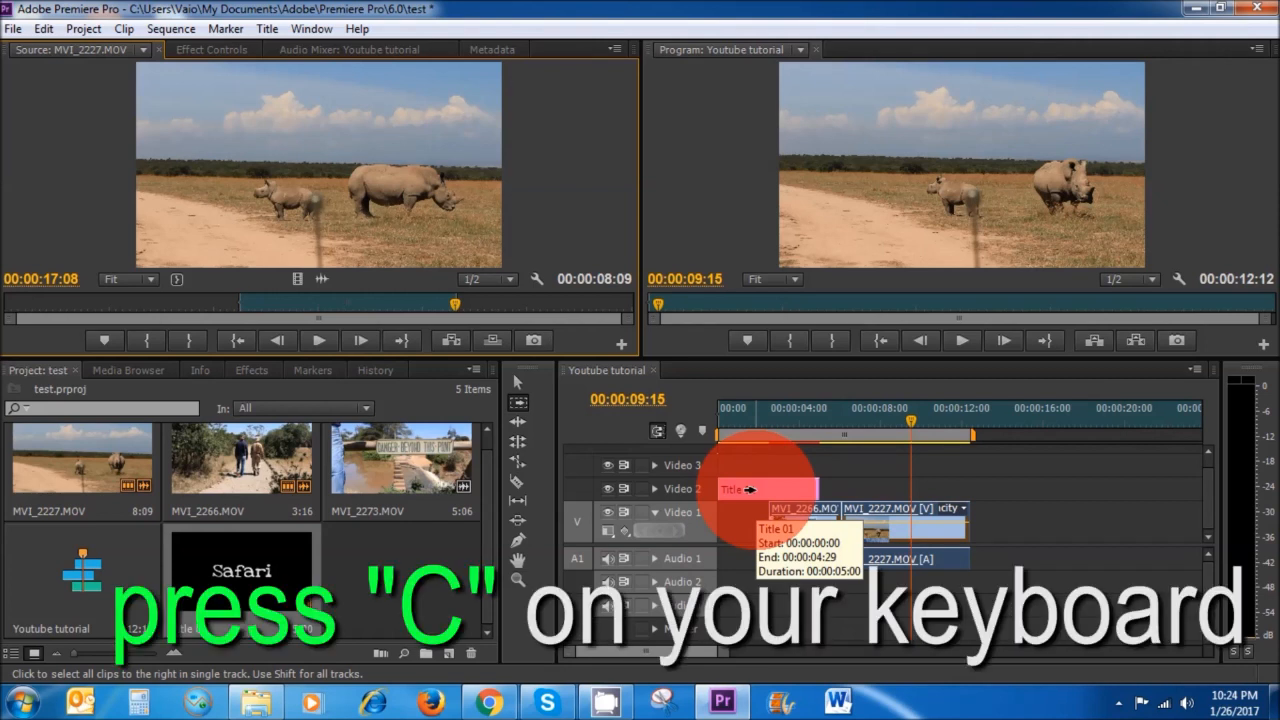
{"action": "key", "text": "c"}
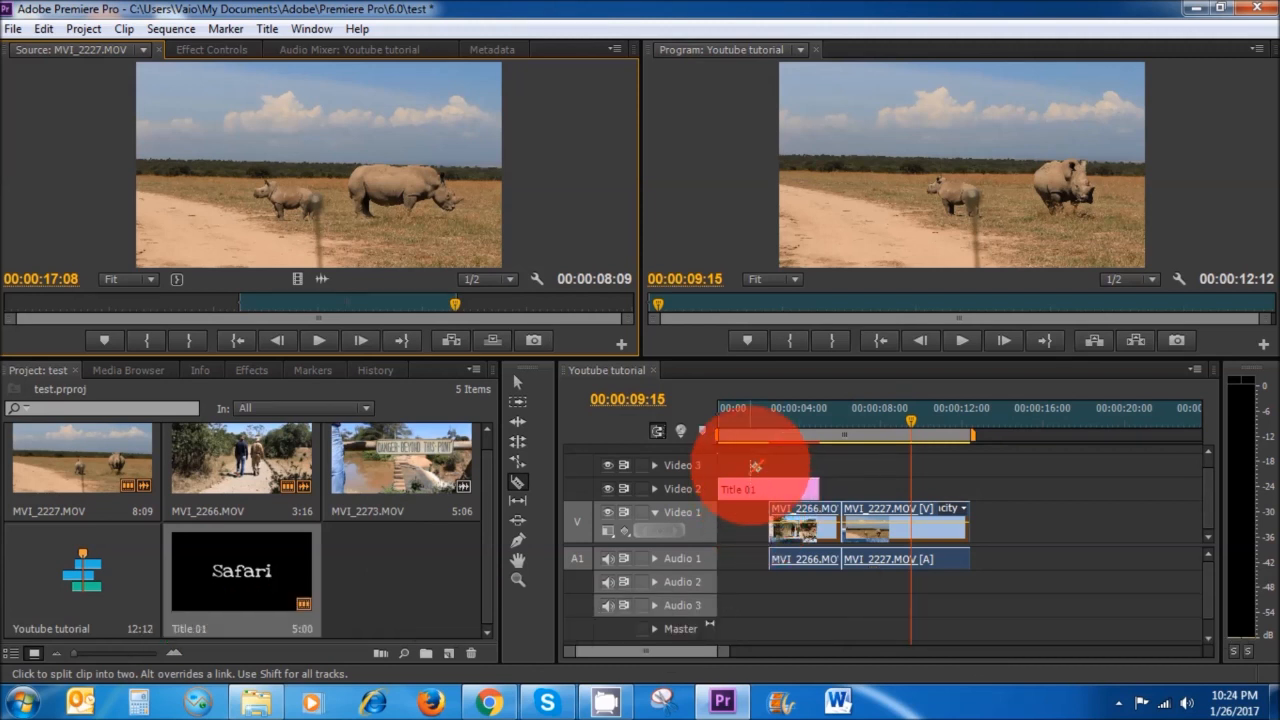
{"action": "left_click", "coordinate": [518, 484]}
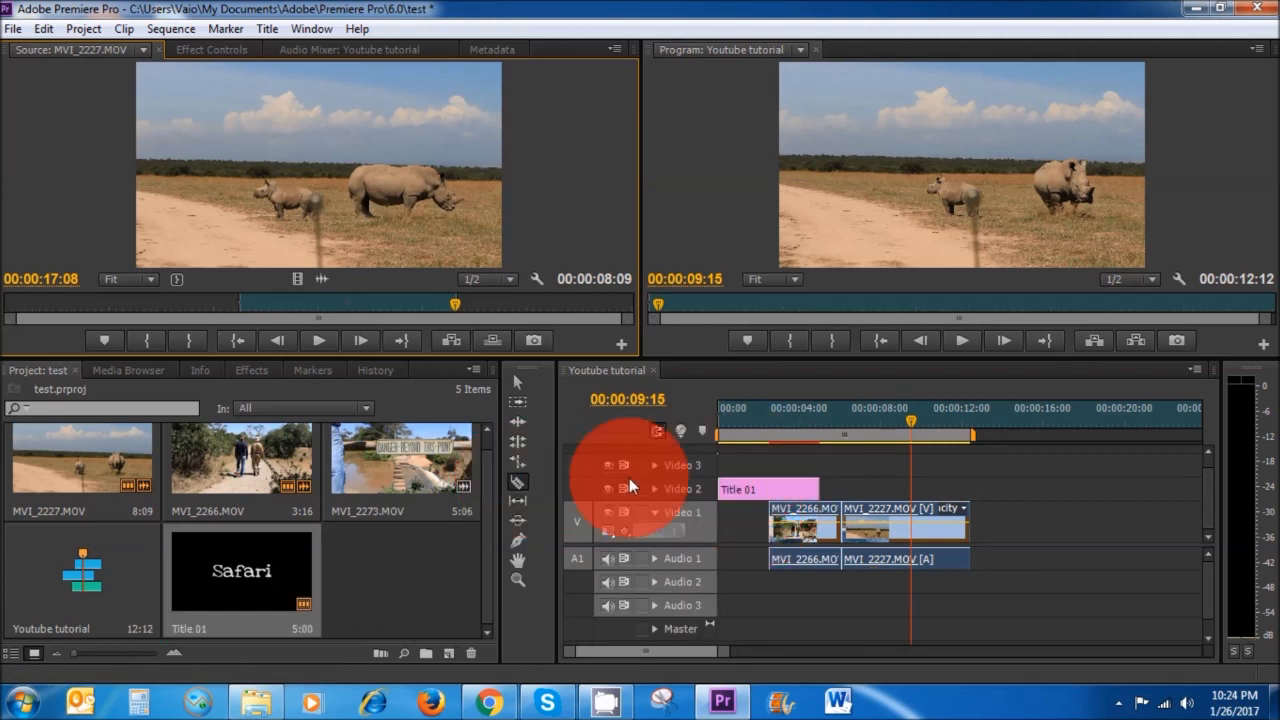
{"action": "left_click", "coordinate": [731, 489]}
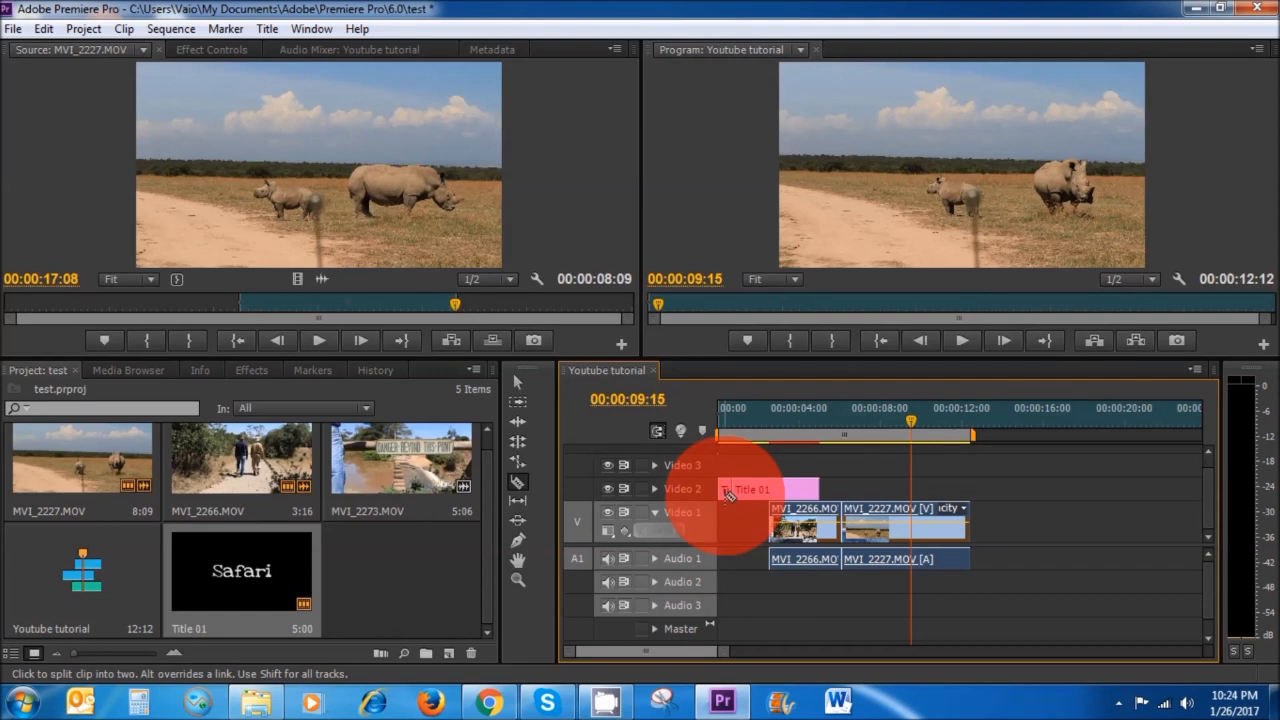
- Ripple delete the short first piece of Title 01 on Video 2, closing the gap at the sequence start
{"action": "key", "text": "v"}
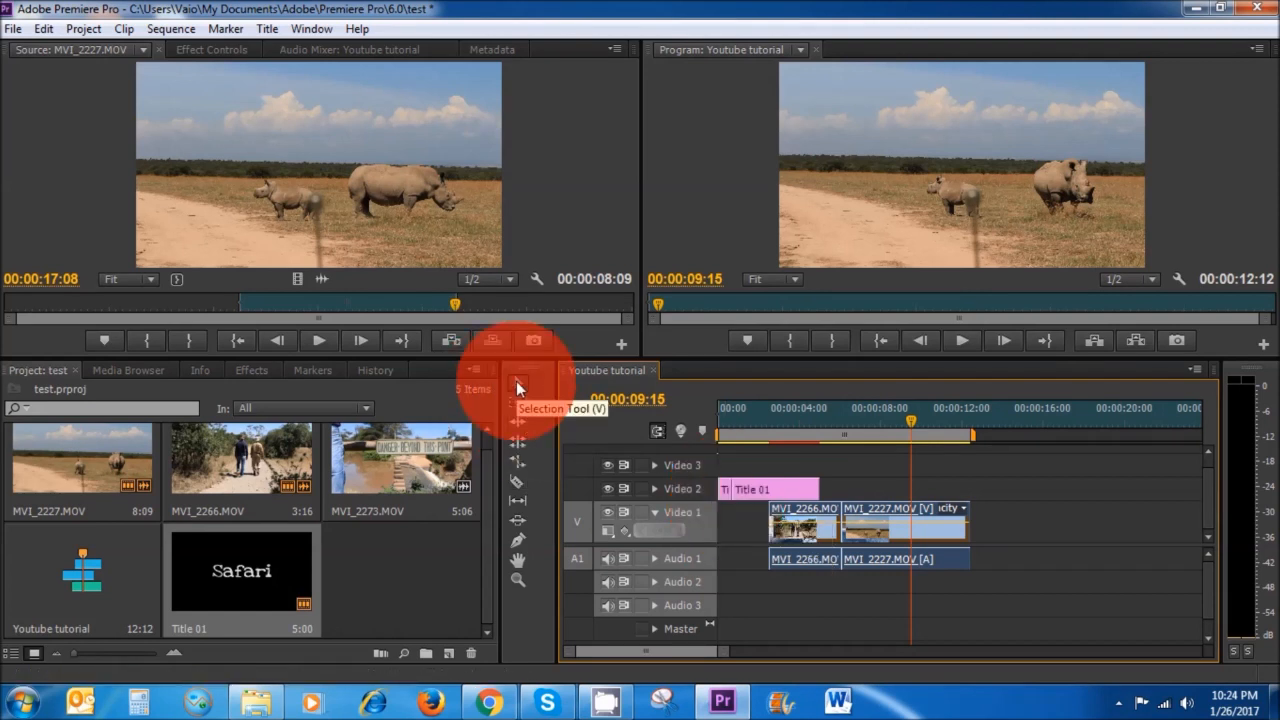
{"action": "left_click", "coordinate": [726, 492]}
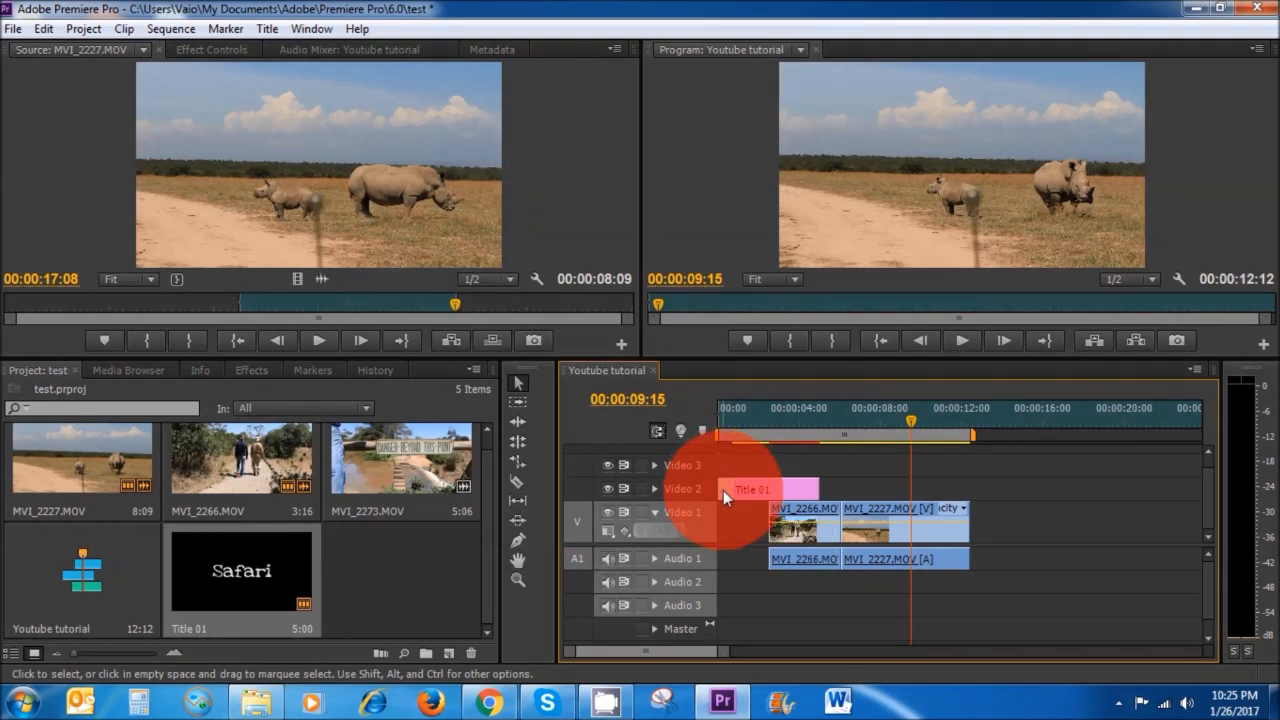
{"action": "right_click", "coordinate": [723, 490]}
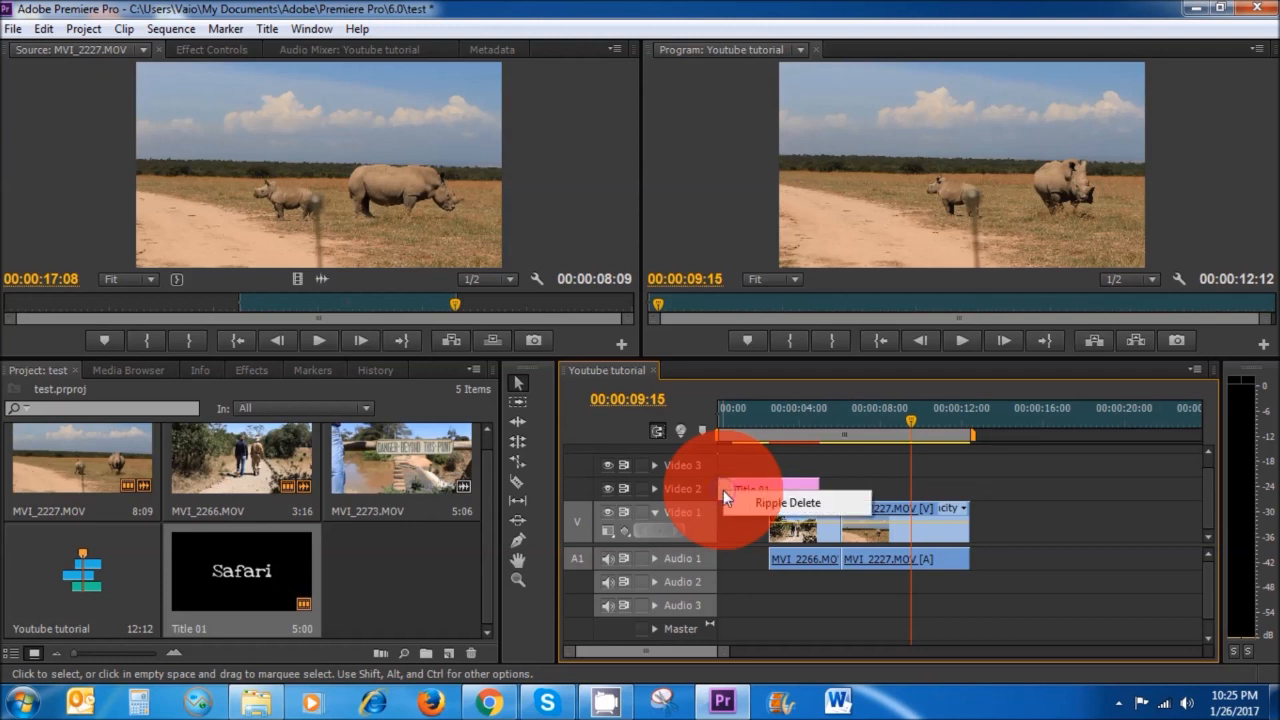
{"action": "left_click", "coordinate": [740, 497]}
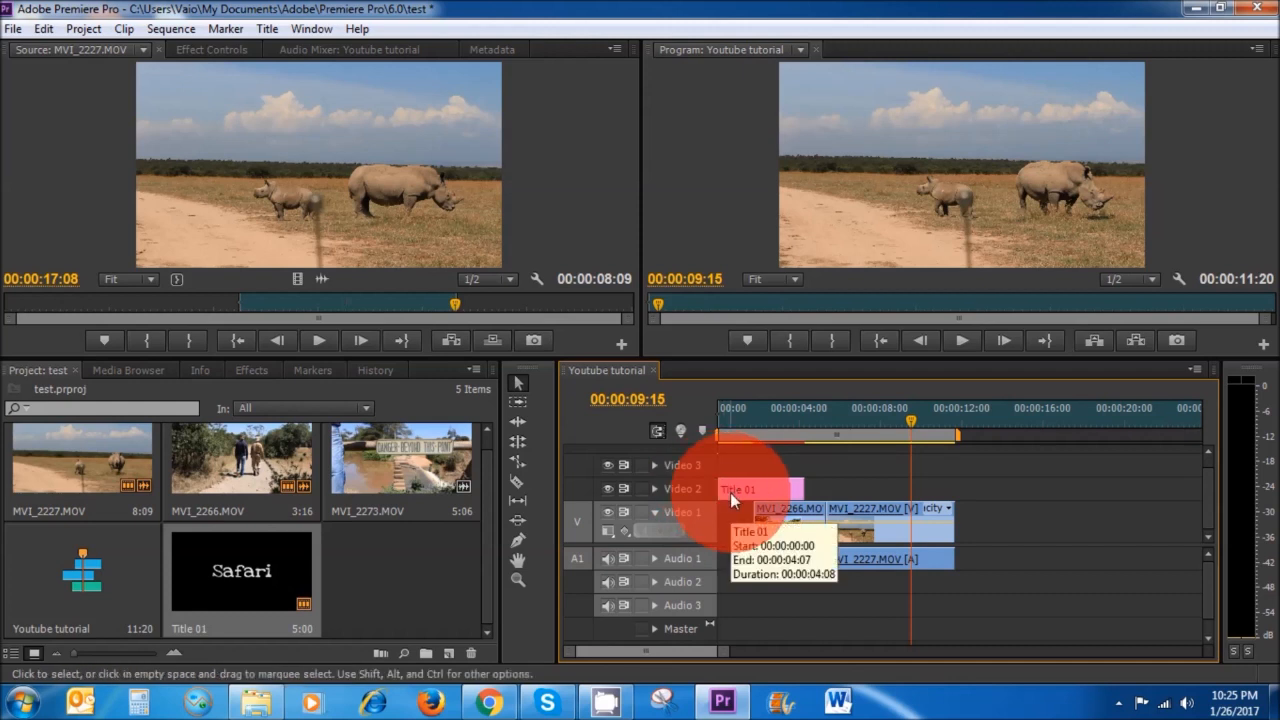
- Trim the end of Title 01 to slightly before the 00:00:04:00 mark and try shortening the end of the MVI_2227.MOV clip
{"action": "left_click", "coordinate": [796, 604]}
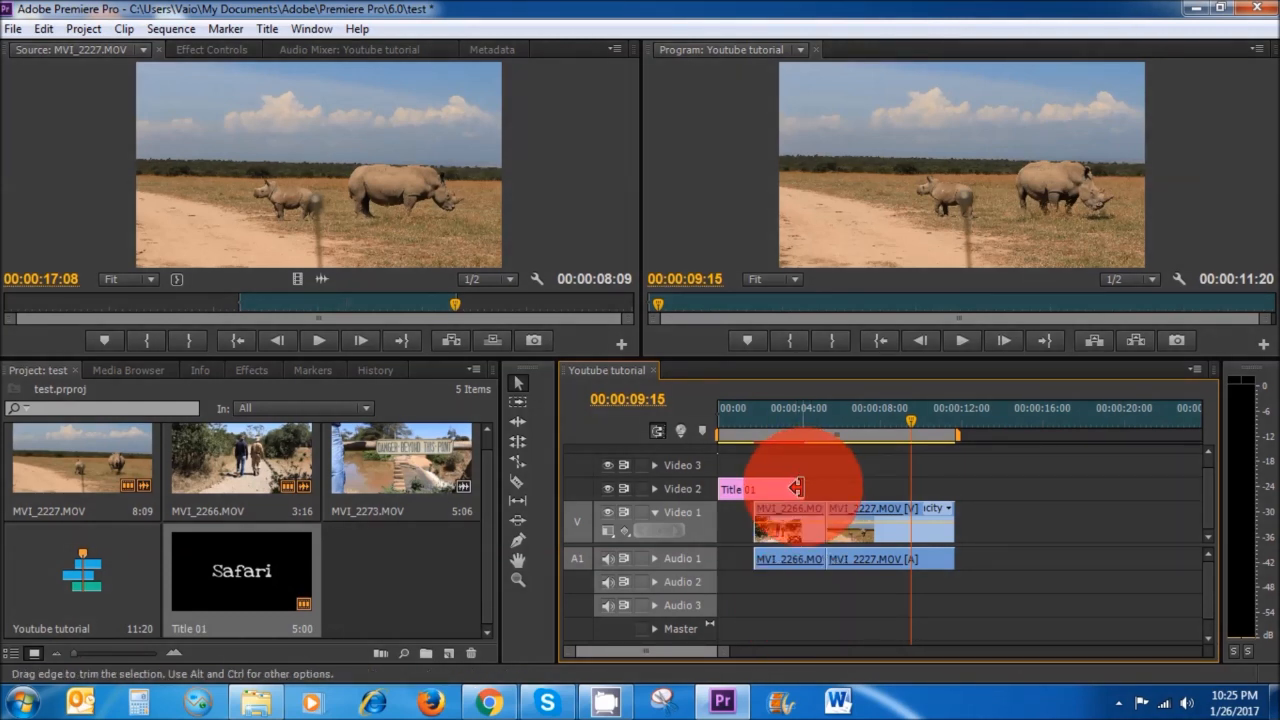
{"action": "mouse_move", "coordinate": [795, 487]}
{"action": "left_mouse_down"}
{"action": "mouse_move", "coordinate": [748, 510]}
{"action": "mouse_move", "coordinate": [795, 502]}
{"action": "mouse_move", "coordinate": [779, 503]}
{"action": "left_mouse_up"}
{"action": "left_click_drag", "start_coordinate": [955, 530], "coordinate": [930, 535]}
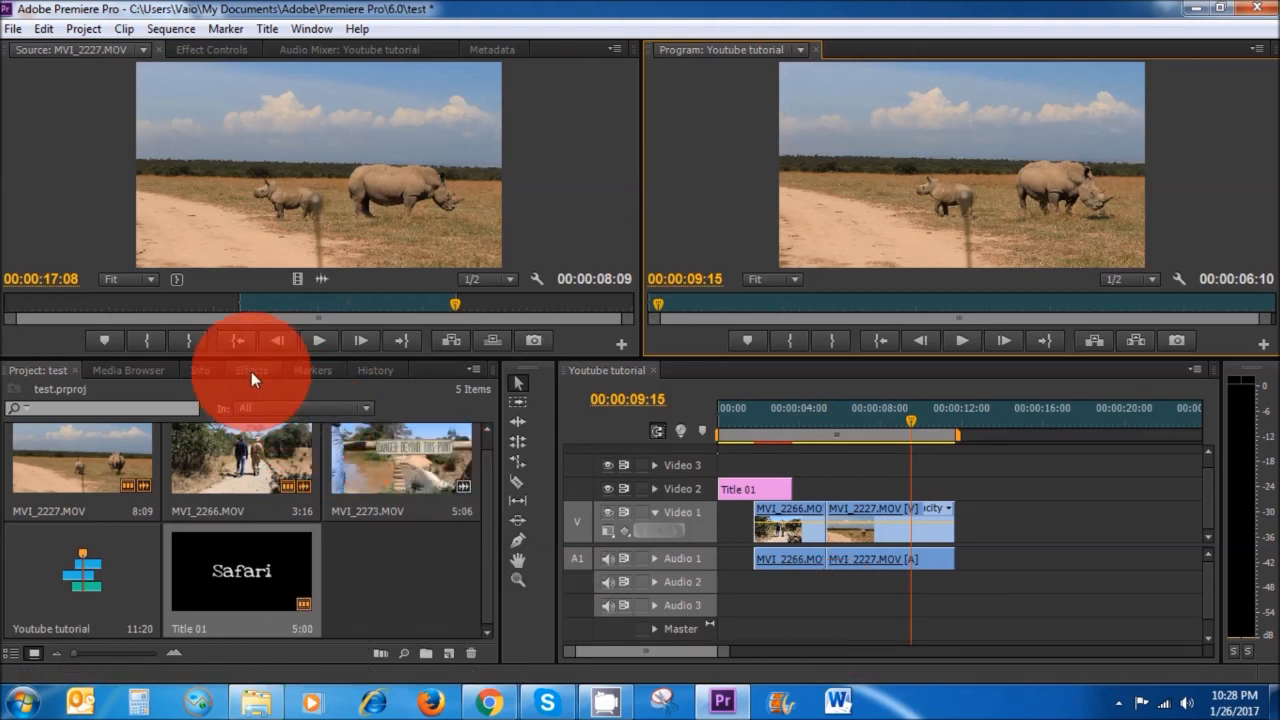
- Apply the Cross Dissolve video transition to the start of Title 01 on Video 2
{"action": "left_click", "coordinate": [251, 371]}
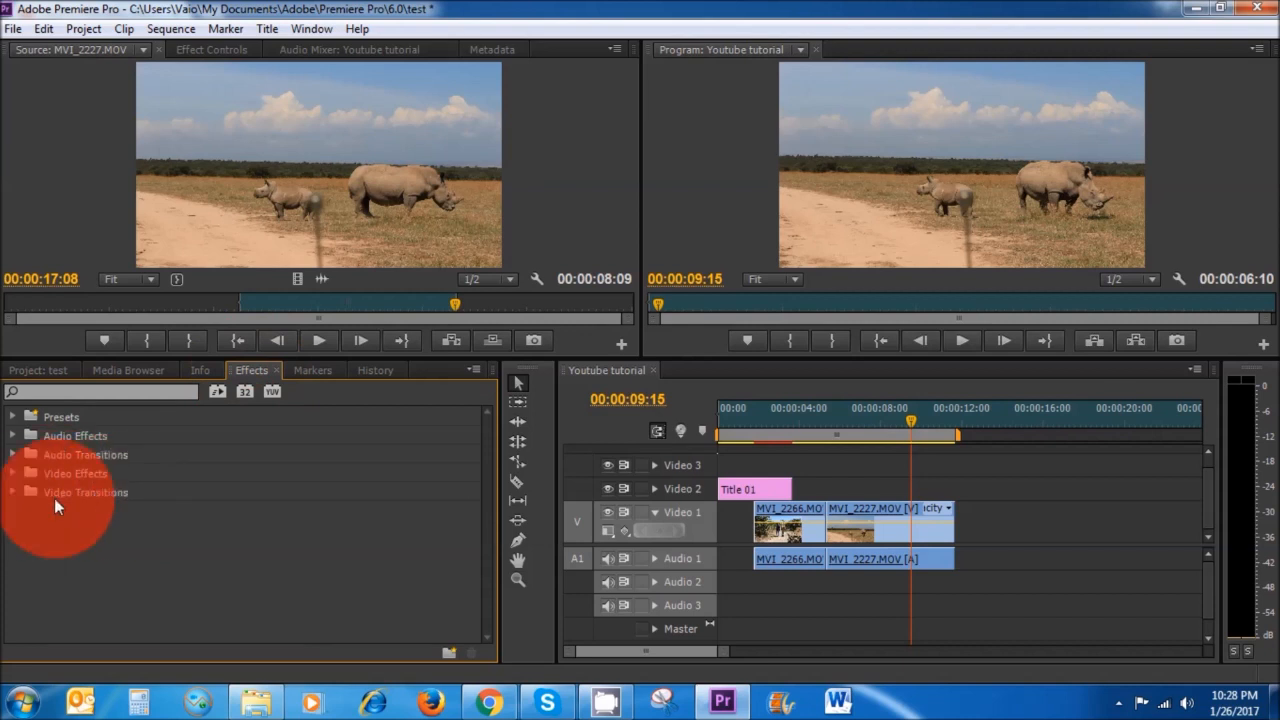
{"action": "left_click", "coordinate": [13, 490]}
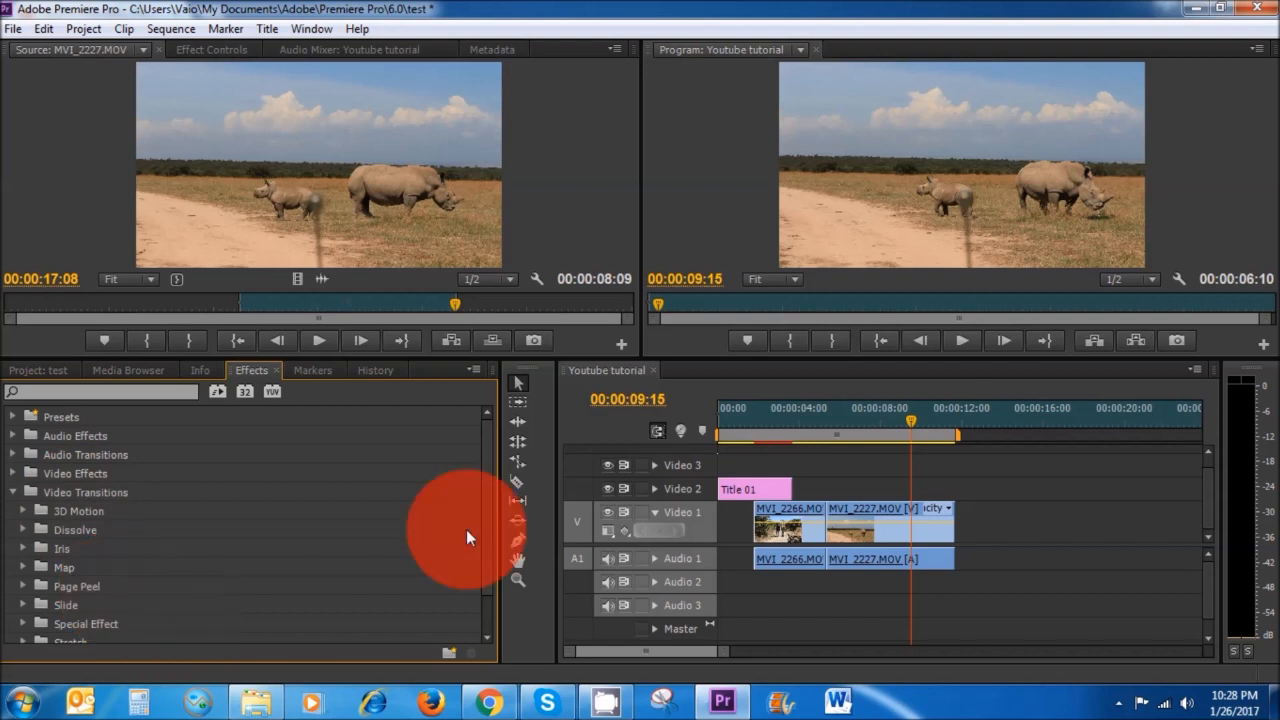
{"action": "left_click_drag", "start_coordinate": [485, 528], "coordinate": [484, 575]}
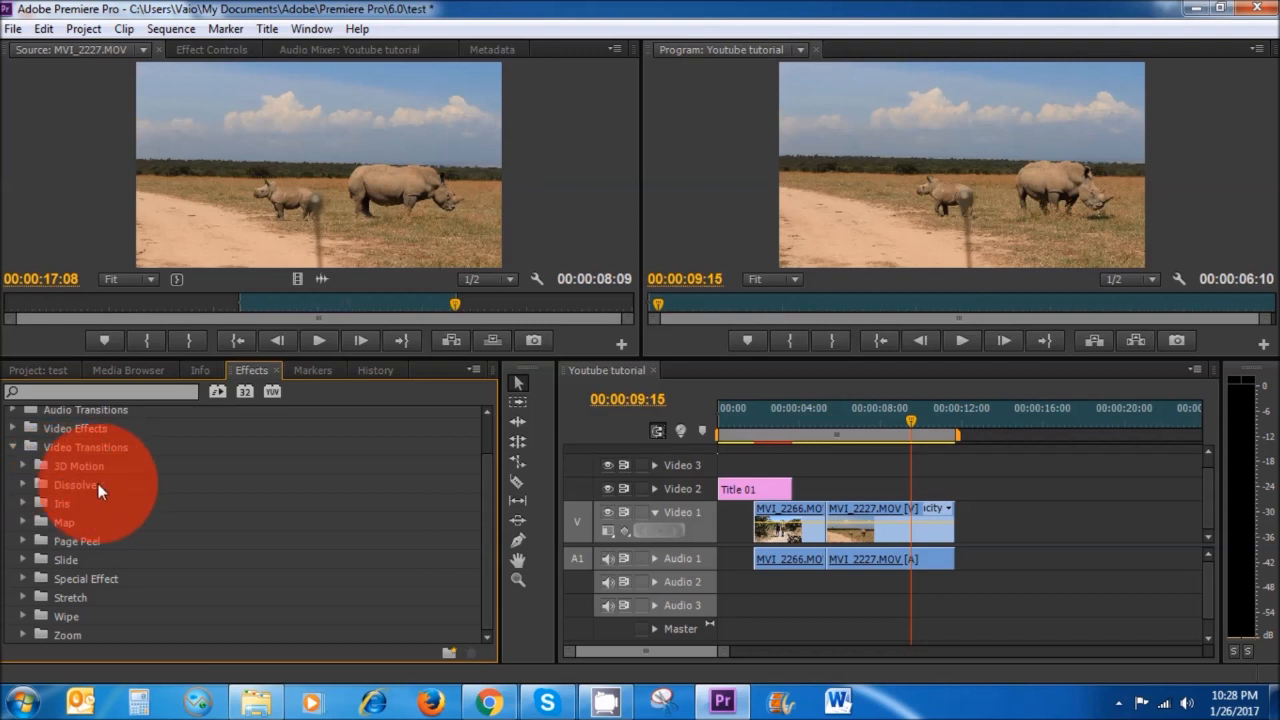
{"action": "left_click", "coordinate": [100, 490]}
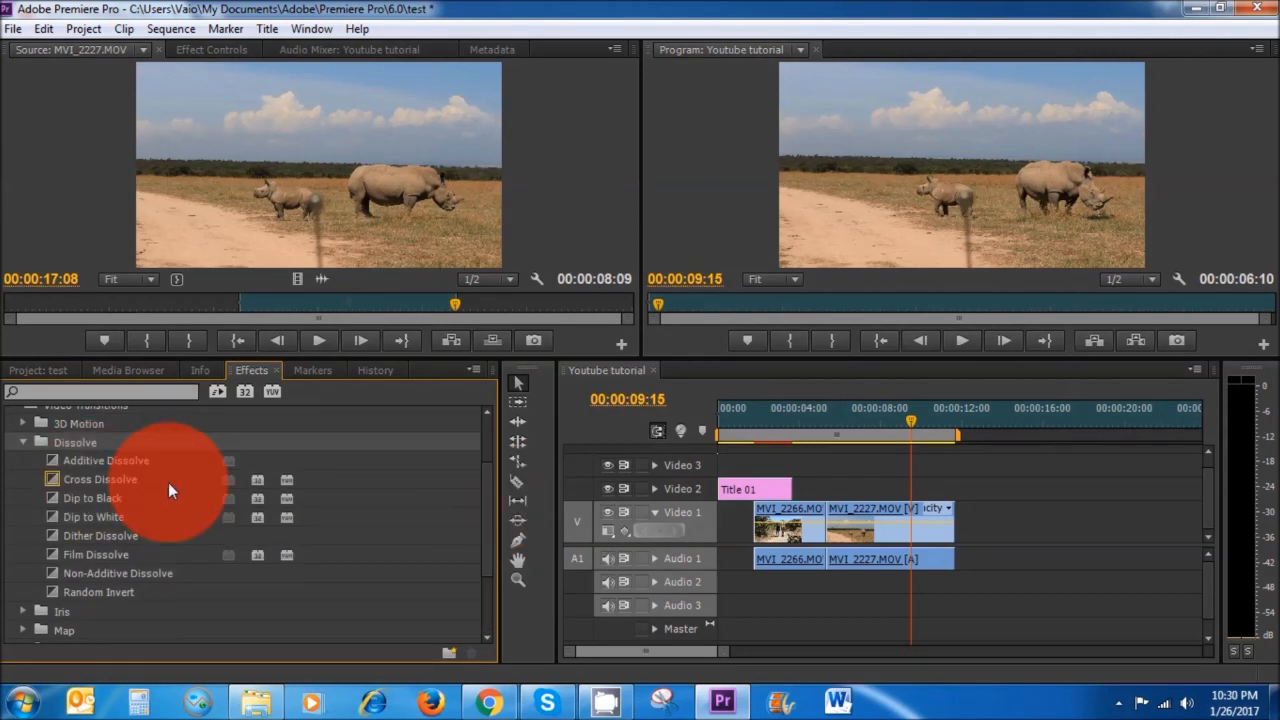
{"action": "left_click", "coordinate": [101, 484]}
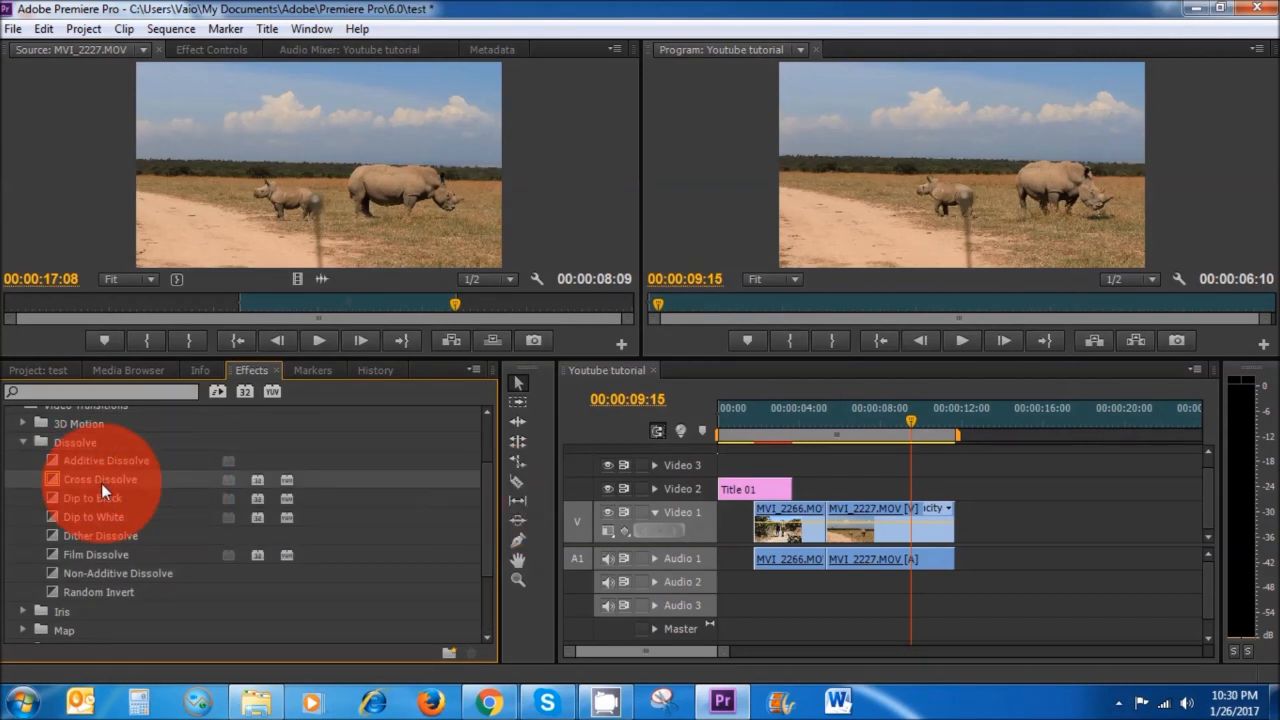
{"action": "left_click_drag", "start_coordinate": [101, 483], "coordinate": [732, 490]}
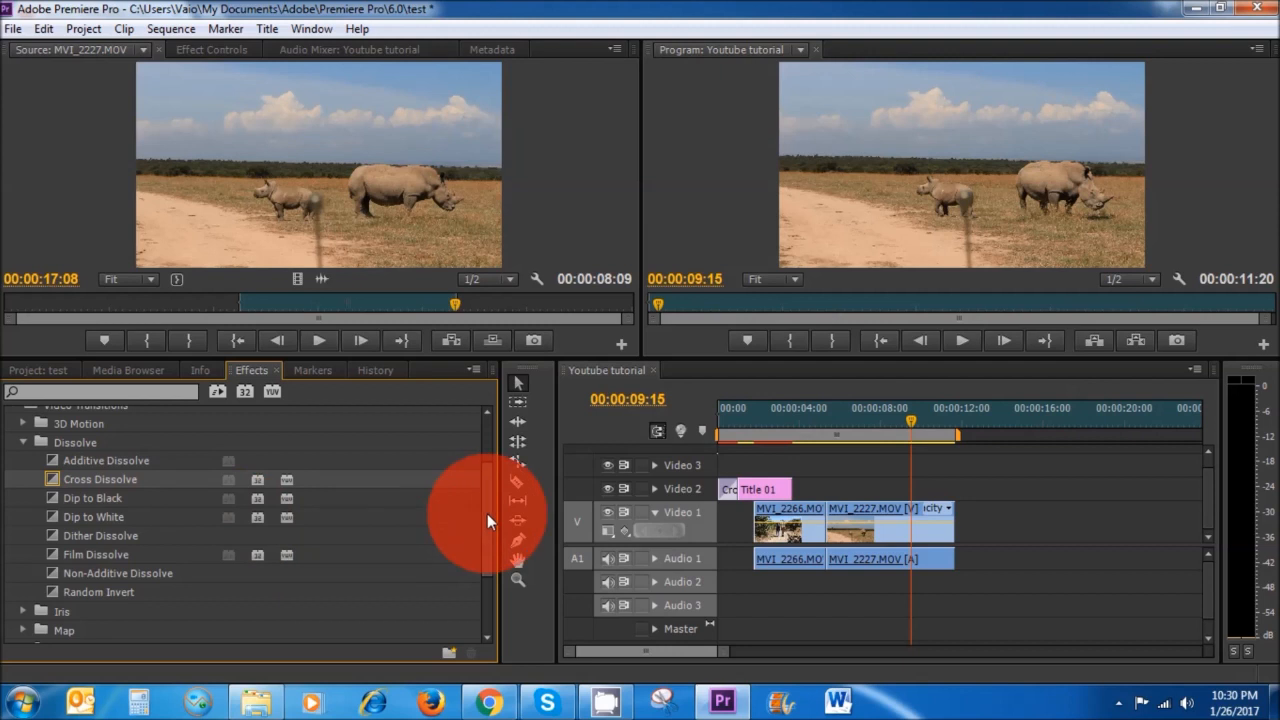
- Apply the Cross Zoom transition to the cut between MVI_2266.MOV and MVI_2227.MOV on Video 1
{"action": "left_click_drag", "start_coordinate": [487, 513], "coordinate": [484, 592]}
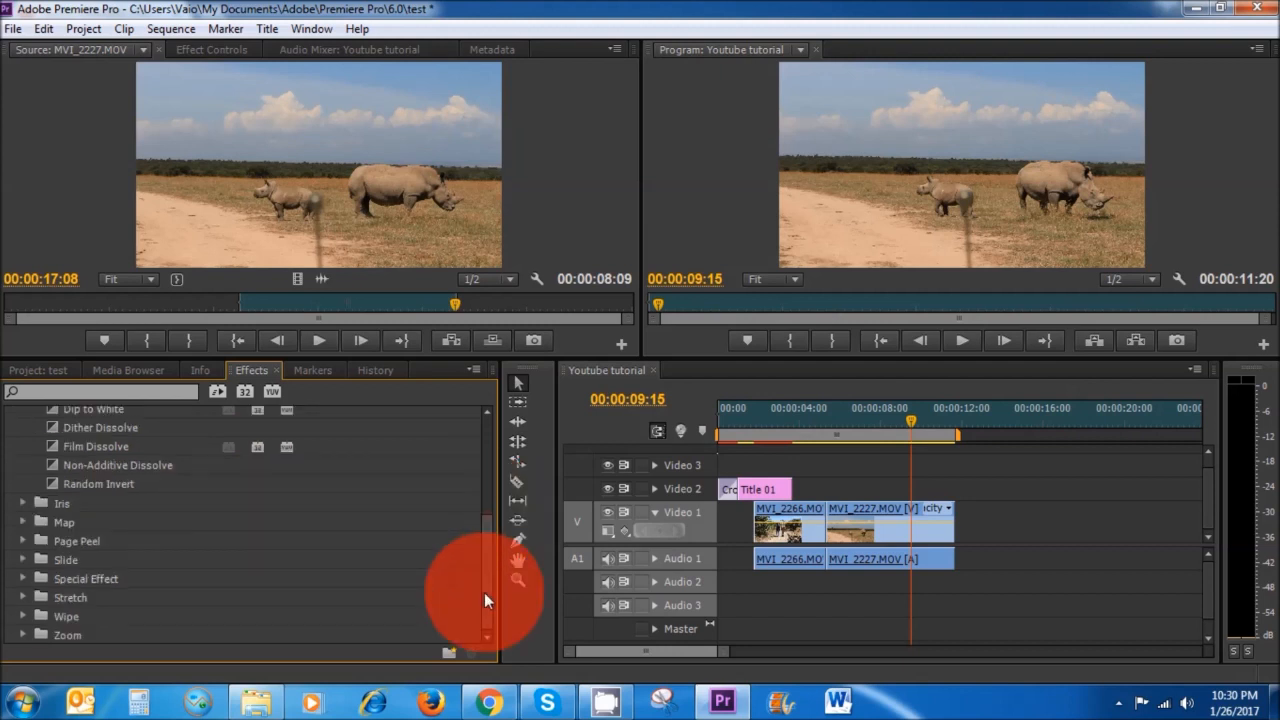
{"action": "double_click", "coordinate": [79, 637]}
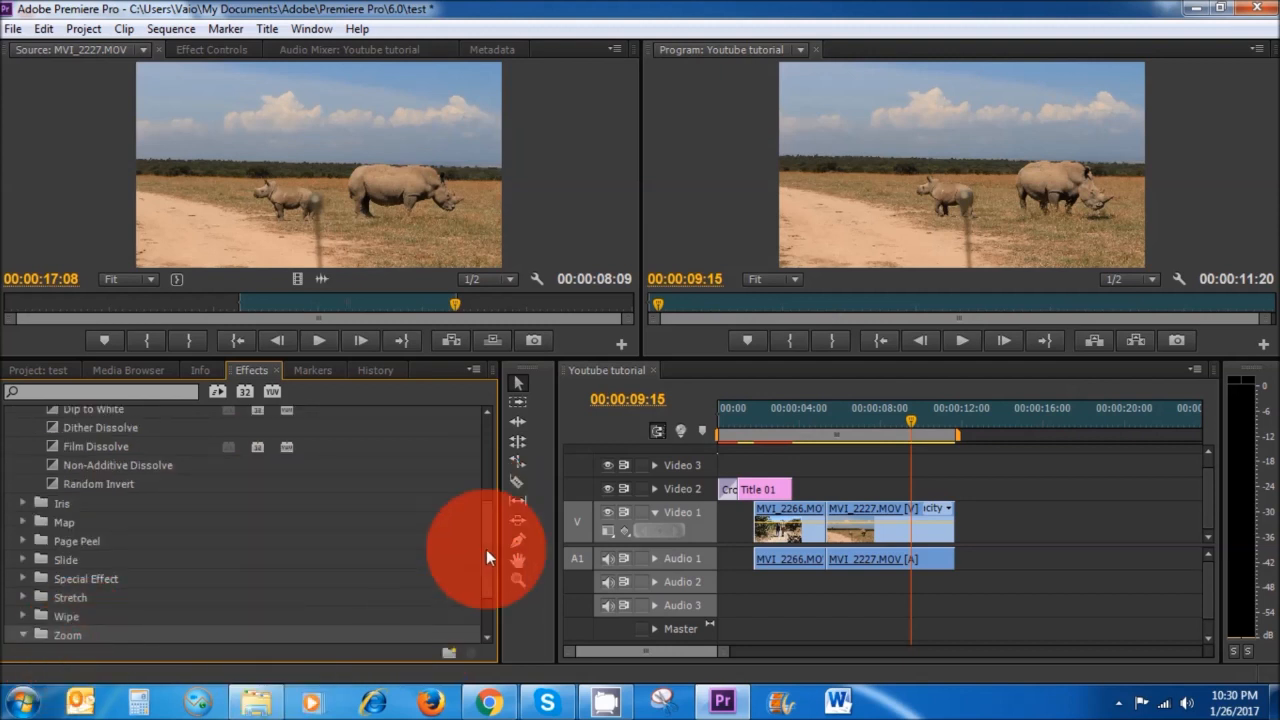
{"action": "left_click_drag", "start_coordinate": [486, 549], "coordinate": [490, 601]}
{"action": "left_click_drag", "start_coordinate": [82, 578], "coordinate": [830, 532]}
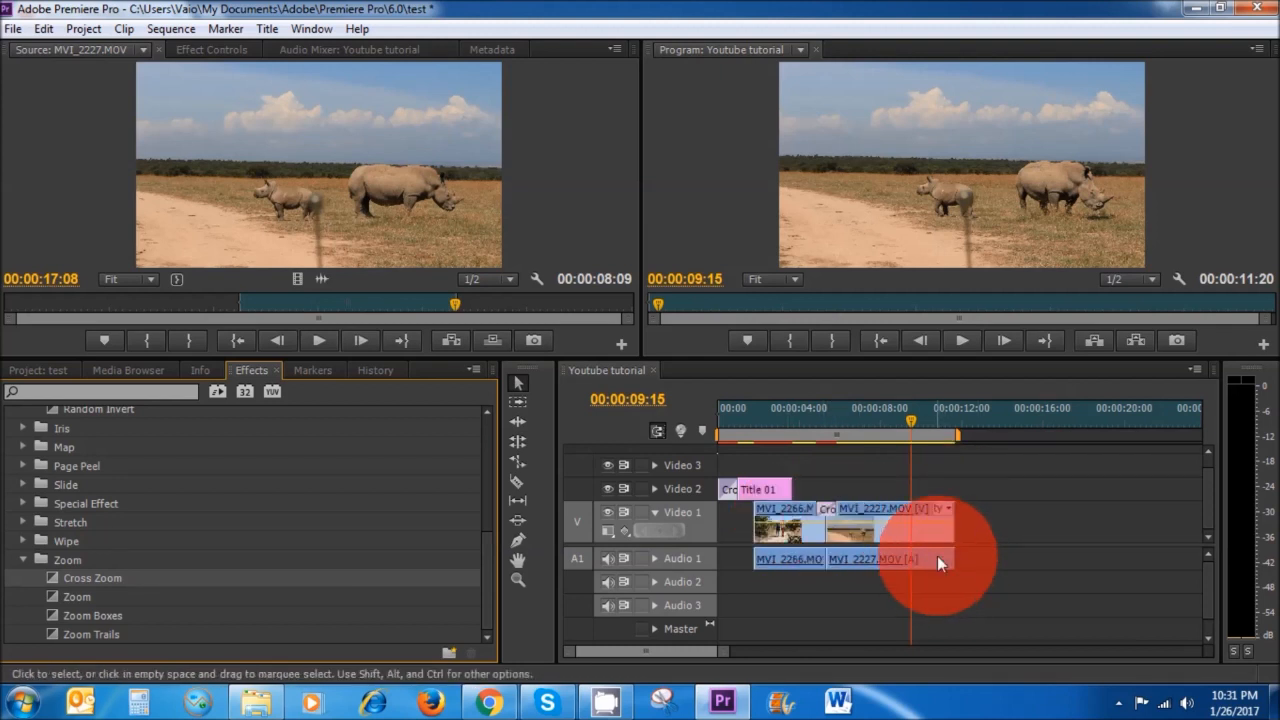
- Apply Dip to Black to the end of MVI_2227.MOV and play the sequence from 00:00:00:00
{"action": "left_click_drag", "start_coordinate": [484, 583], "coordinate": [488, 494]}
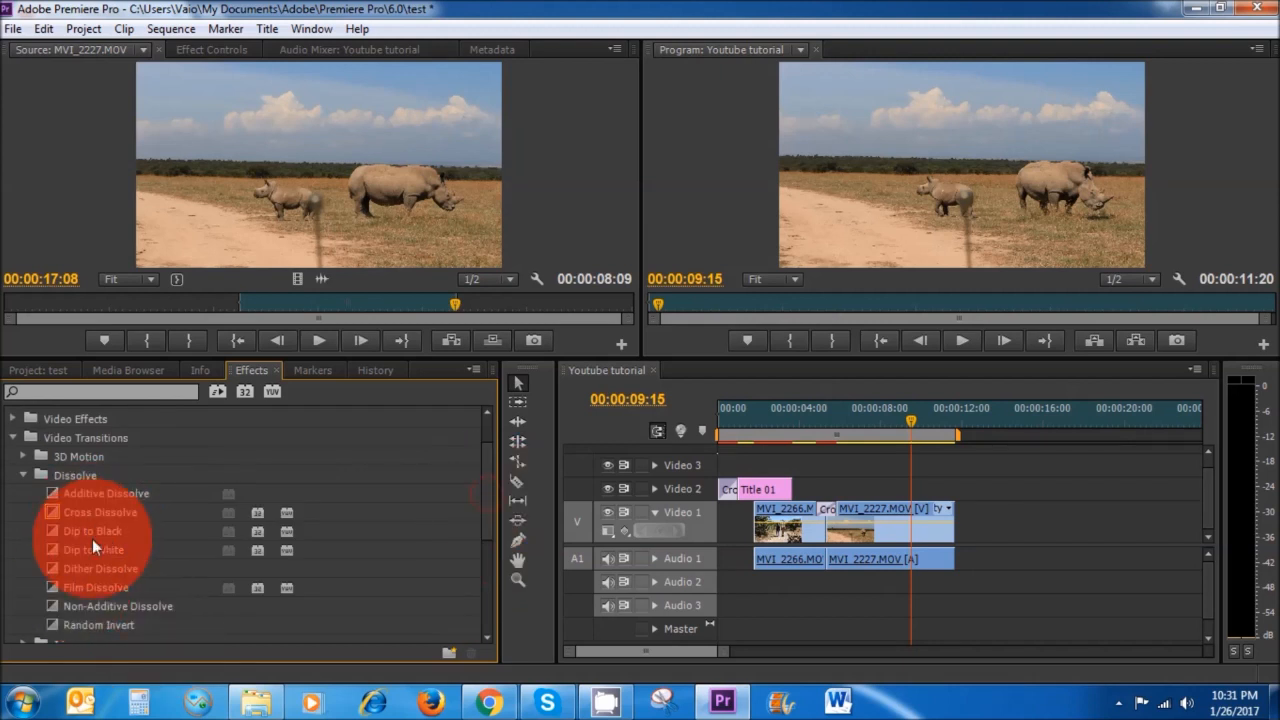
{"action": "left_click_drag", "start_coordinate": [105, 539], "coordinate": [951, 522]}
{"action": "left_click_drag", "start_coordinate": [796, 421], "coordinate": [711, 421]}
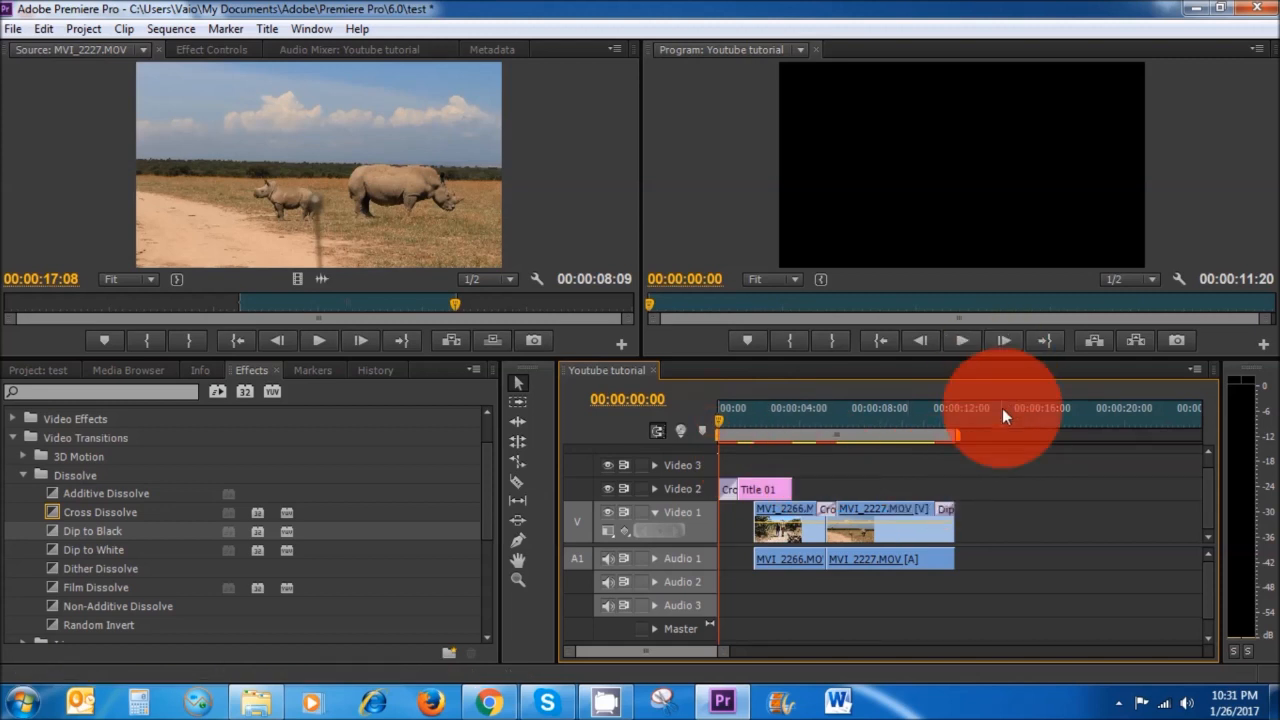
{"action": "key", "text": "space"}
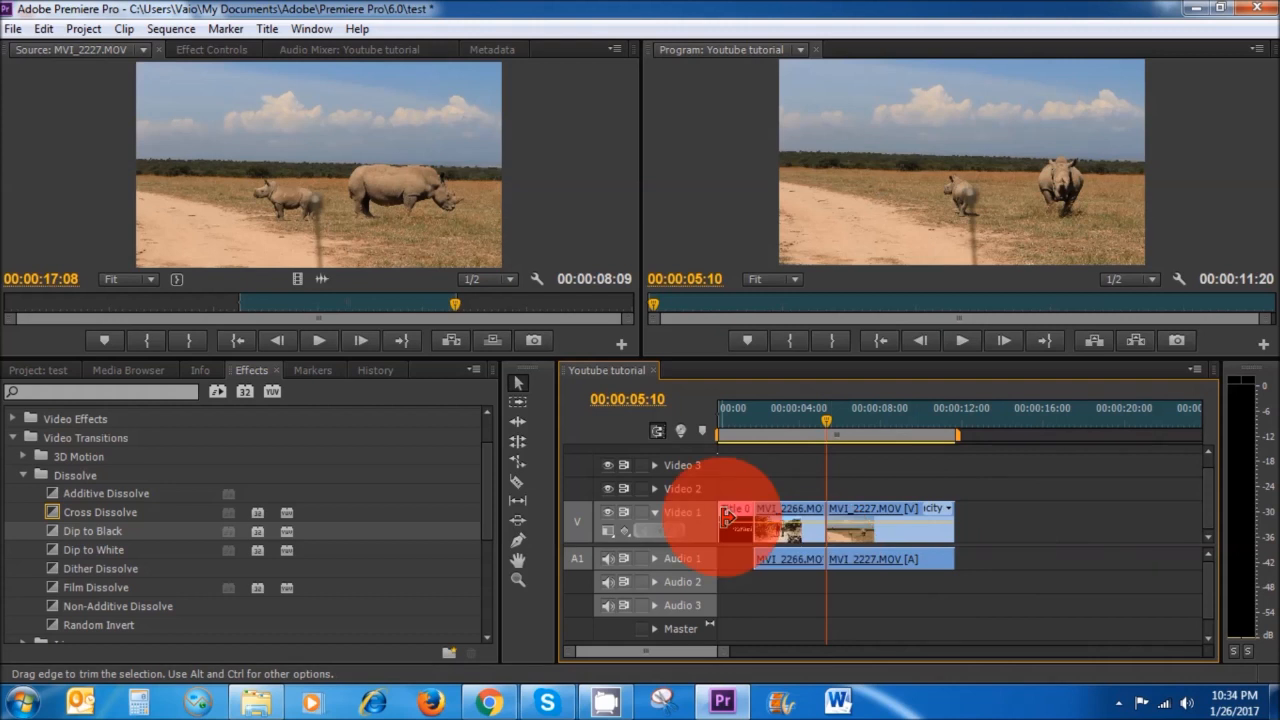
- Select all clips in the sequence and apply the default transitions to the selection
{"action": "left_click_drag", "start_coordinate": [1000, 557], "coordinate": [770, 500]}
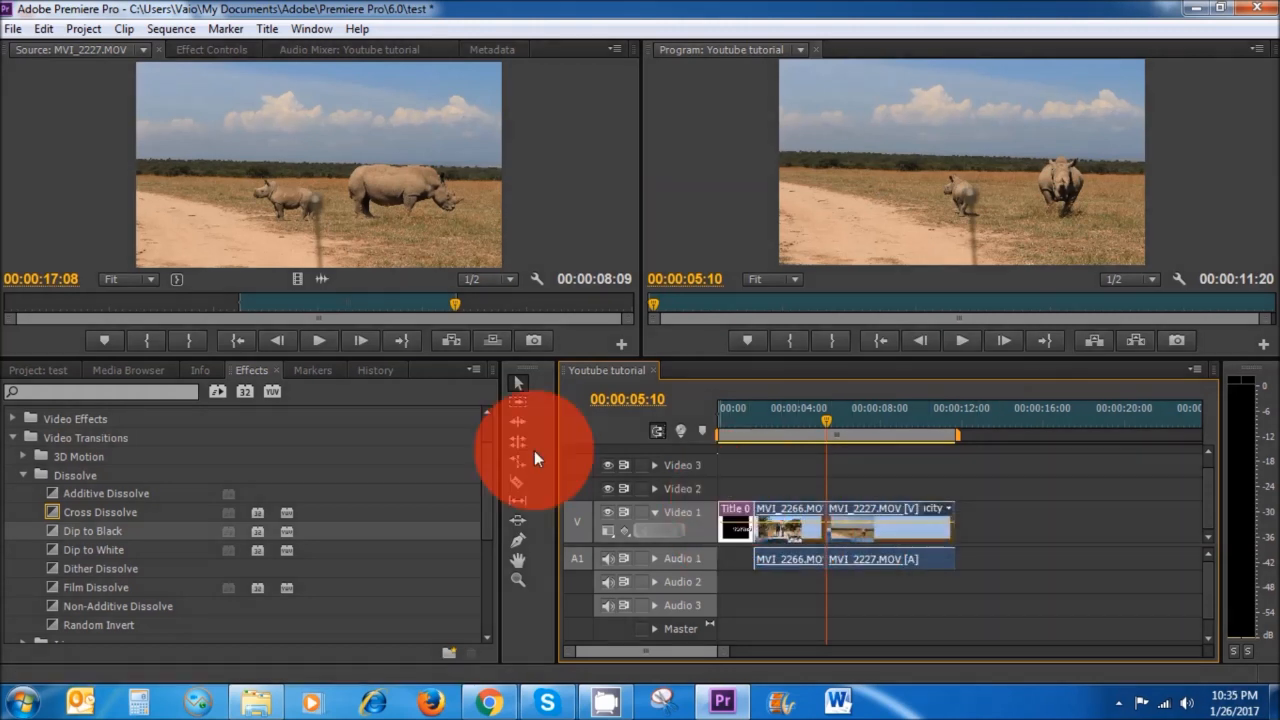
{"action": "left_click", "coordinate": [171, 31]}
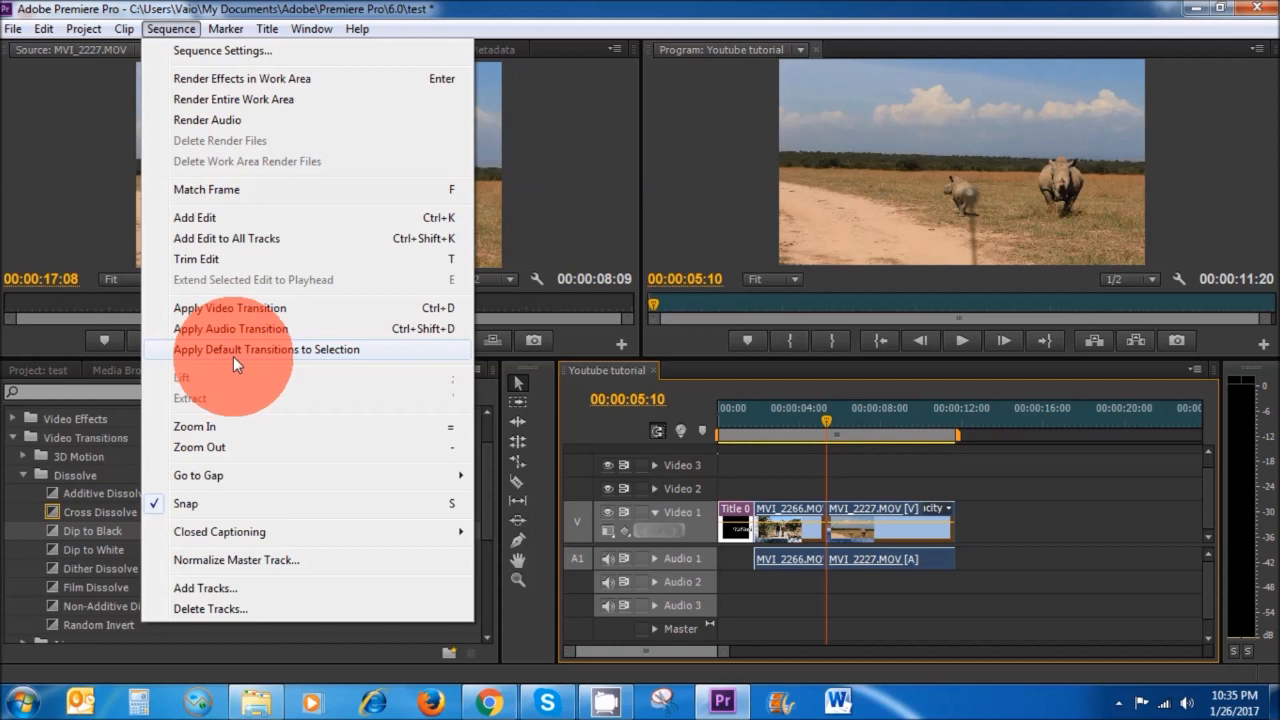
{"action": "left_click", "coordinate": [324, 351]}
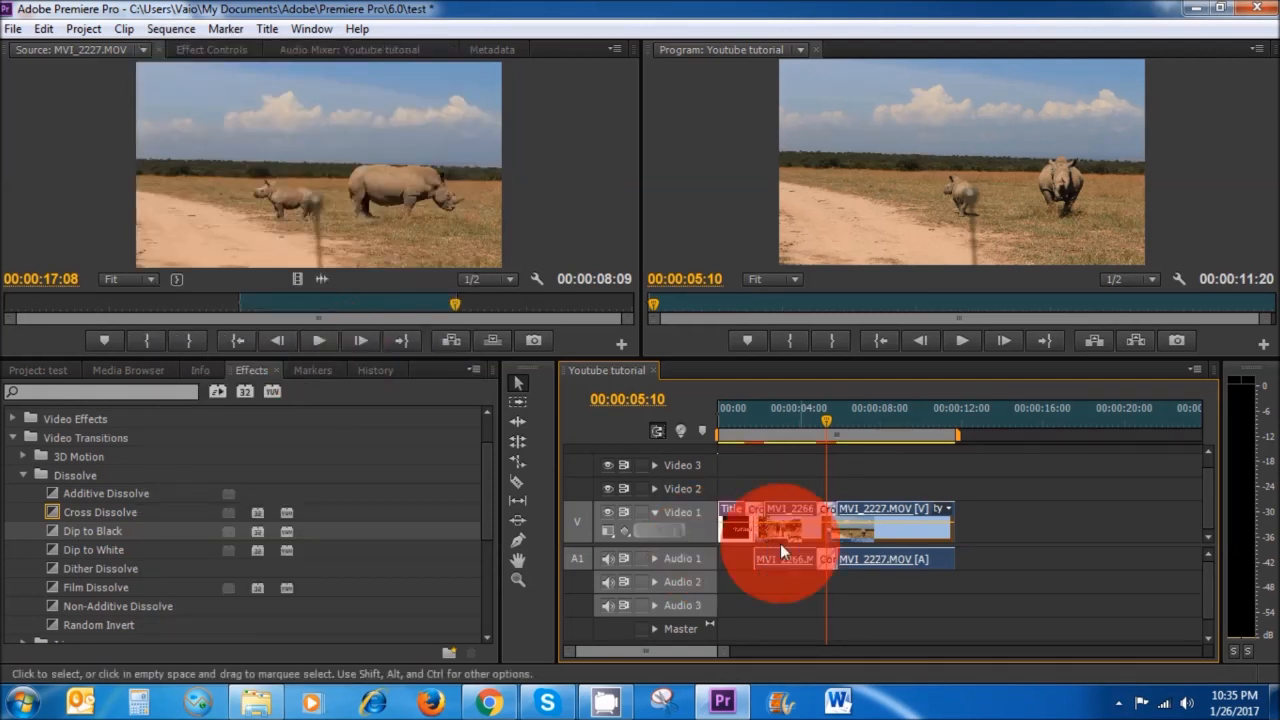
{"action": "left_click", "coordinate": [967, 552]}
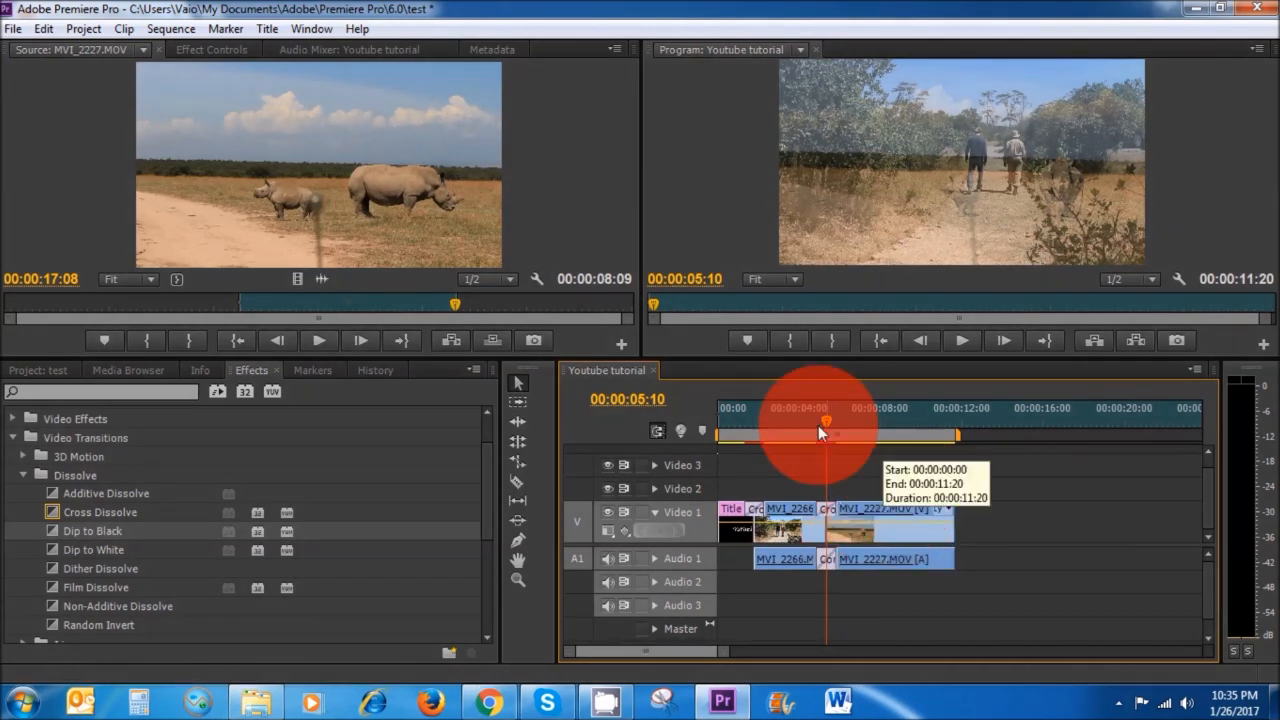
- Move the playhead to 00:00:07:15 and delete the video transition between MVI_2266.MOV and MVI_2227.MOV
{"action": "left_click_drag", "start_coordinate": [825, 417], "coordinate": [870, 421]}
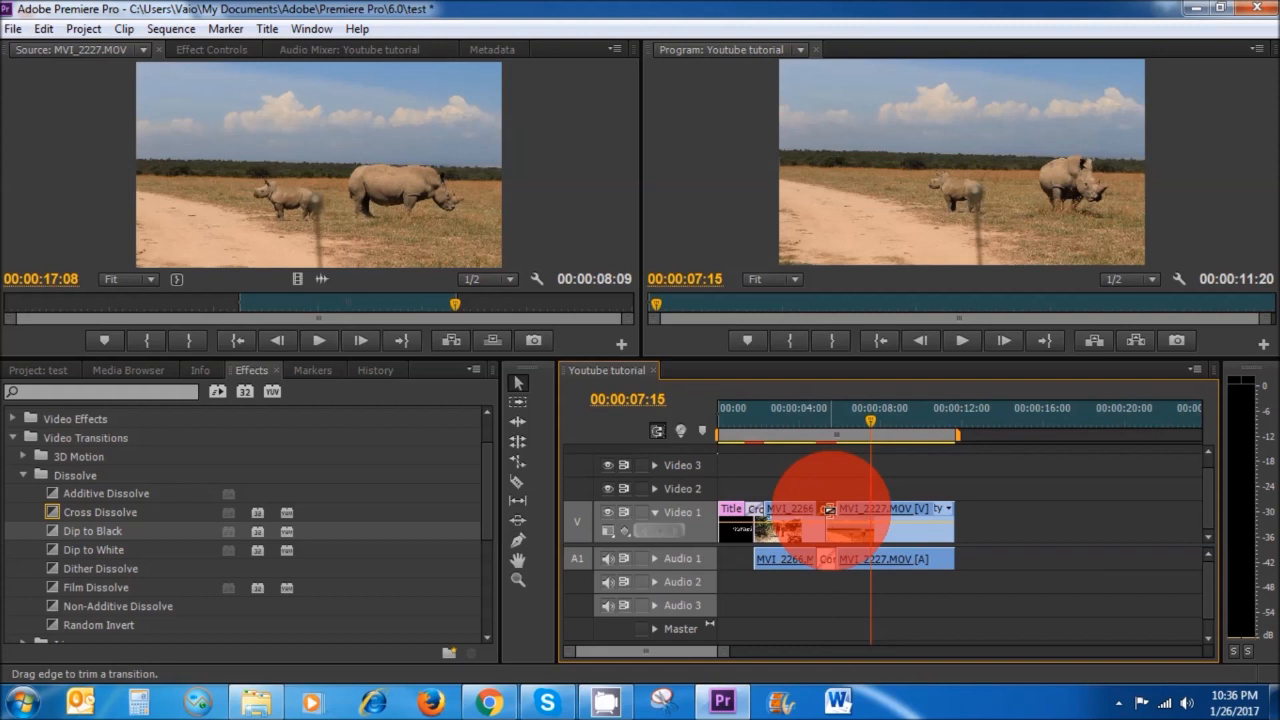
{"action": "key", "text": "Delete"}
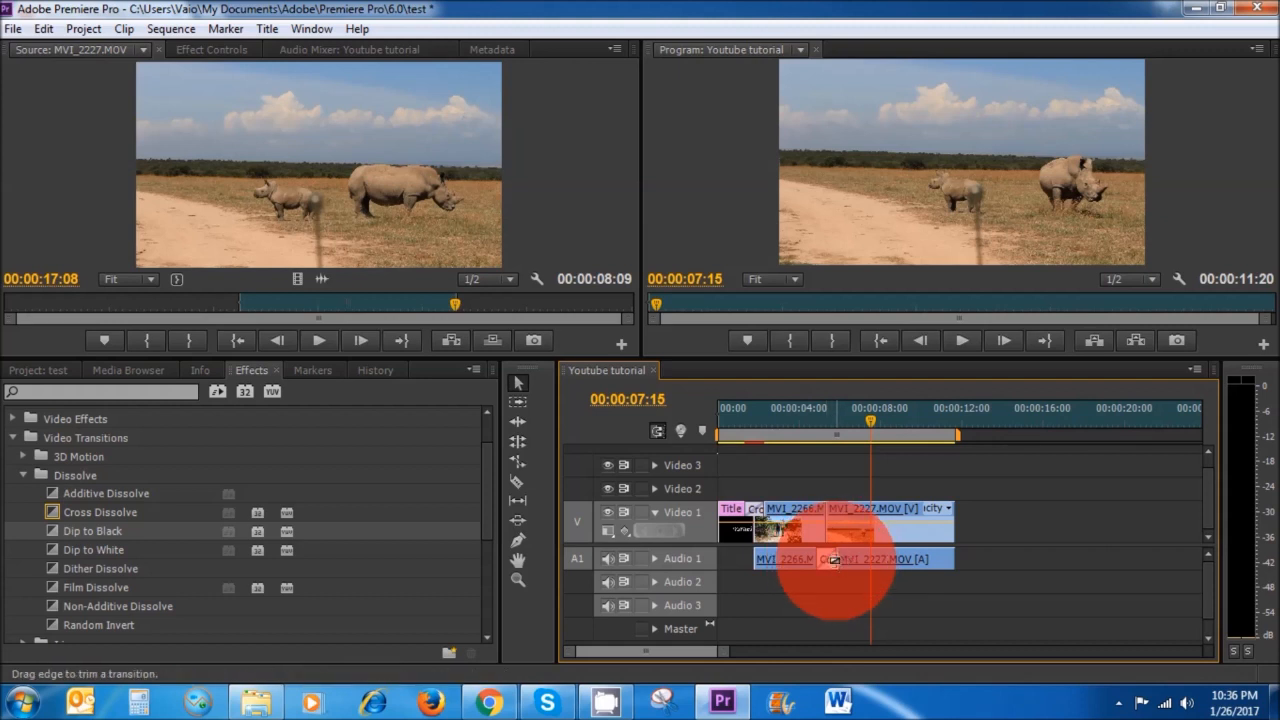
{"action": "left_click_drag", "start_coordinate": [722, 651], "coordinate": [705, 653]}
{"action": "left_click_drag", "start_coordinate": [894, 572], "coordinate": [891, 561]}
- Change the duration of the Cross Dissolve between Title 01 and MVI_2266.MOV, entering 15 for its frames
{"action": "left_click_drag", "start_coordinate": [765, 510], "coordinate": [765, 510]}
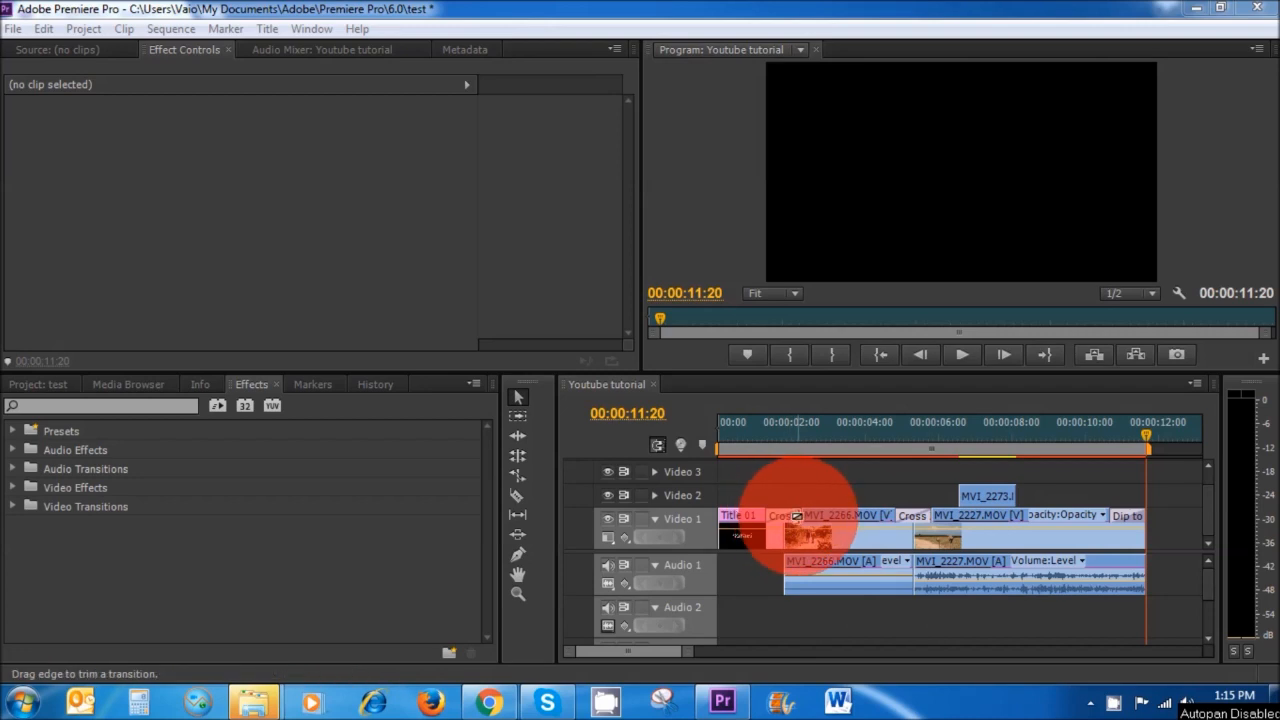
{"action": "left_click", "coordinate": [797, 516]}
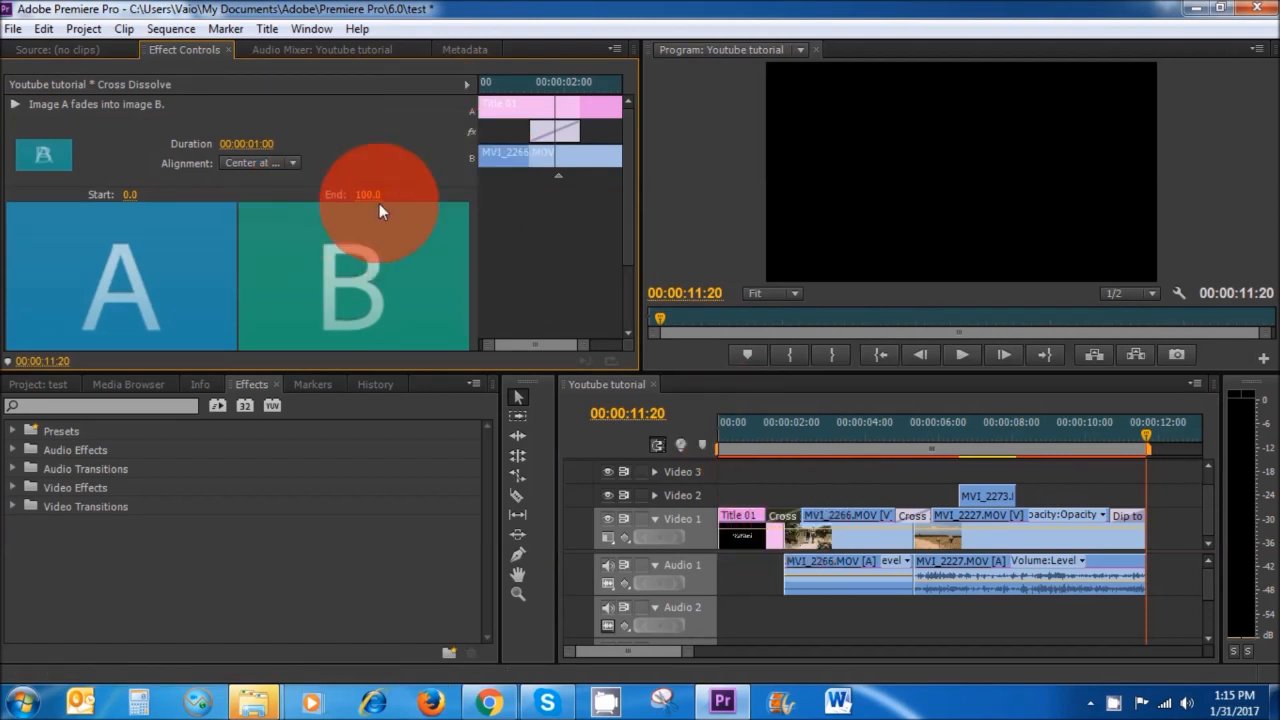
{"action": "left_click", "coordinate": [263, 146]}
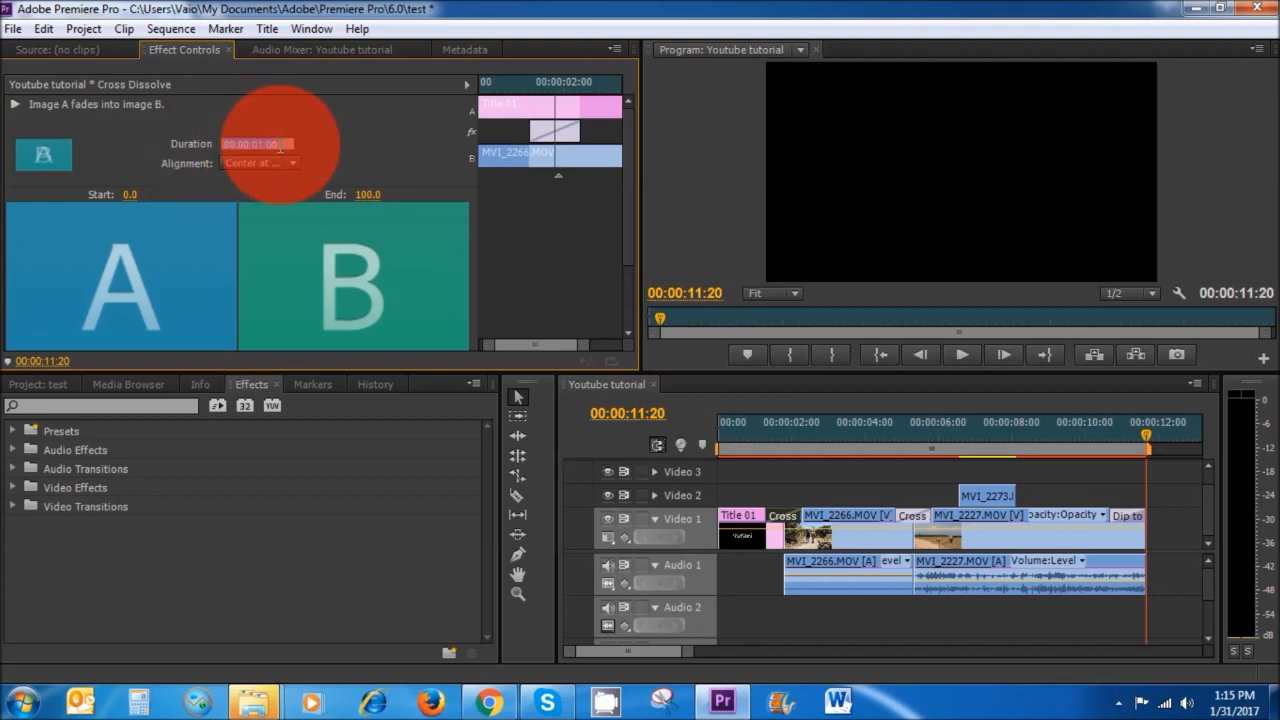
{"action": "key", "text": "BackSpace"}
{"action": "key", "text": "BackSpace"}
{"action": "type", "text": "15"}
{"action": "key", "text": "Return"}
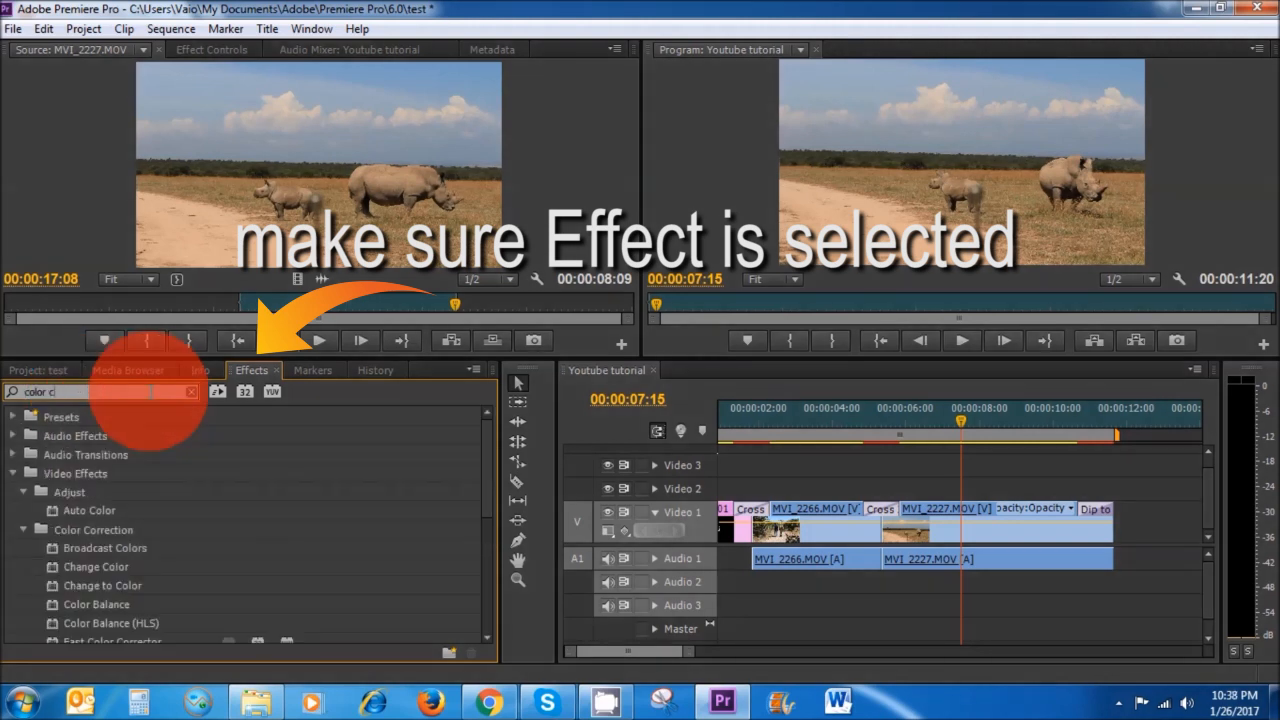
- Search the effects for "fast color correct" and apply Fast Color Corrector to the MVI_2266.MOV clip
{"action": "key", "text": "BackSpace"}
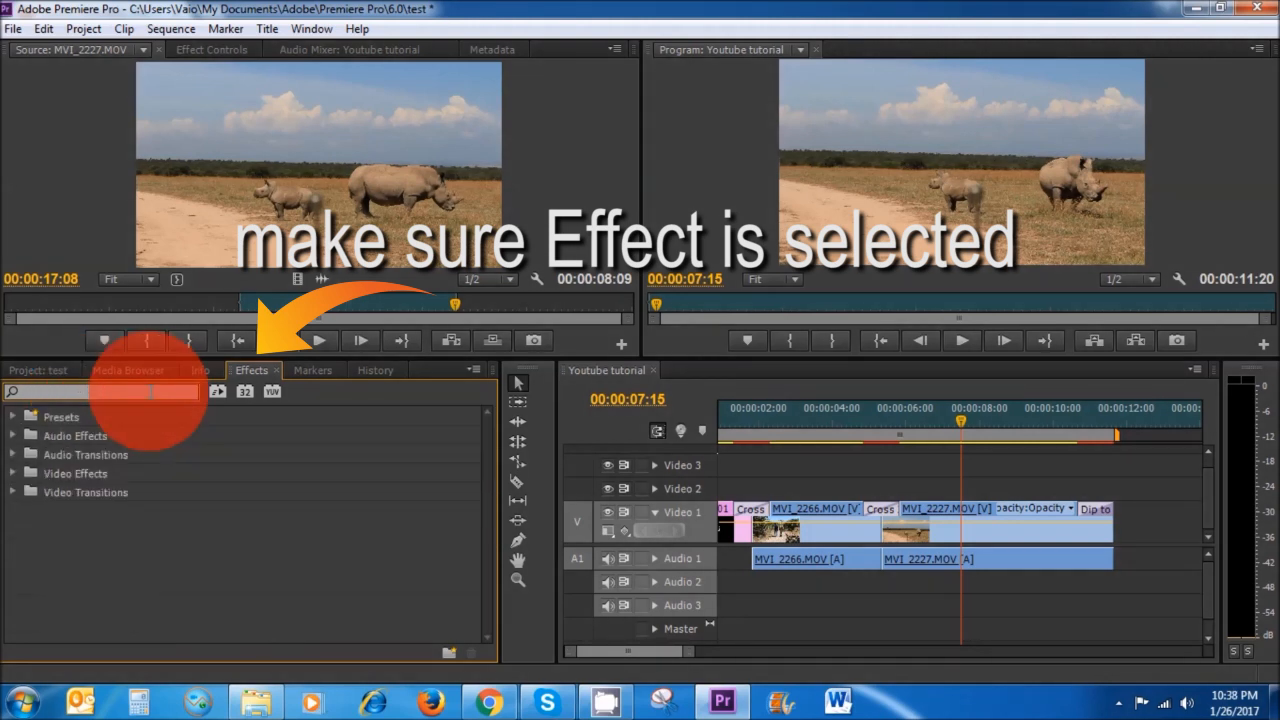
{"action": "type", "text": "fast co"}
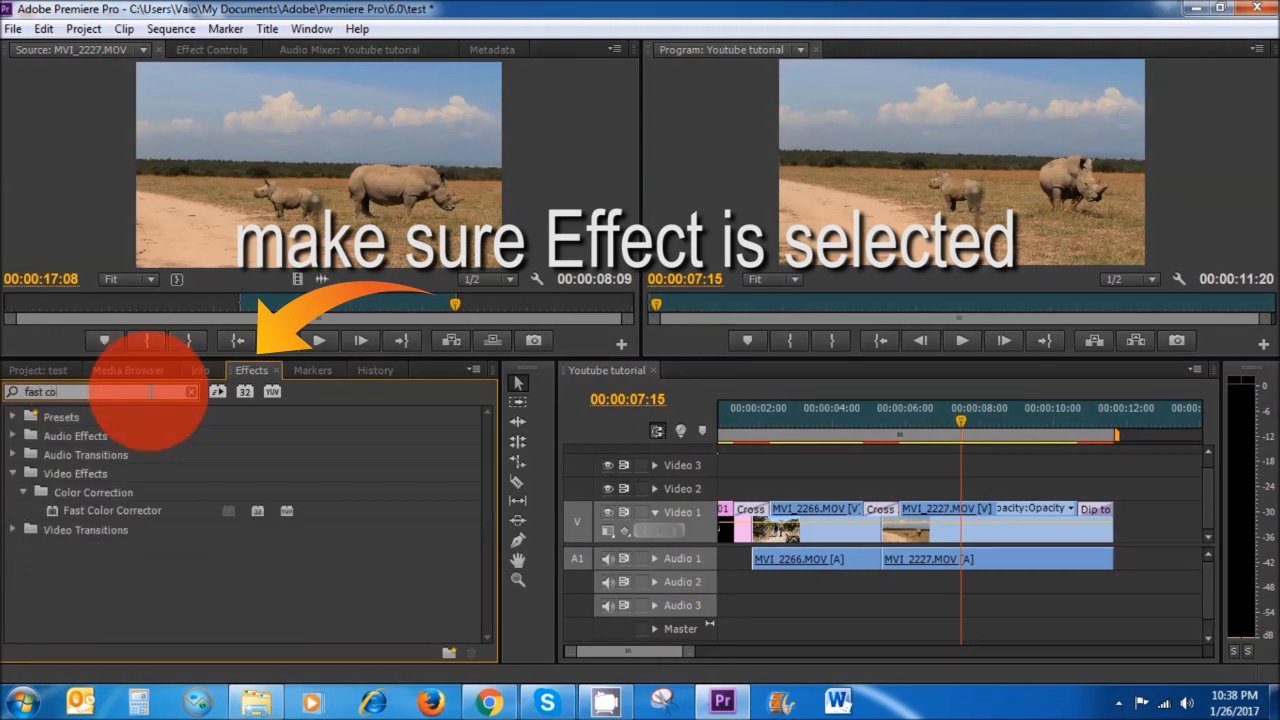
{"action": "type", "text": "lor correct"}
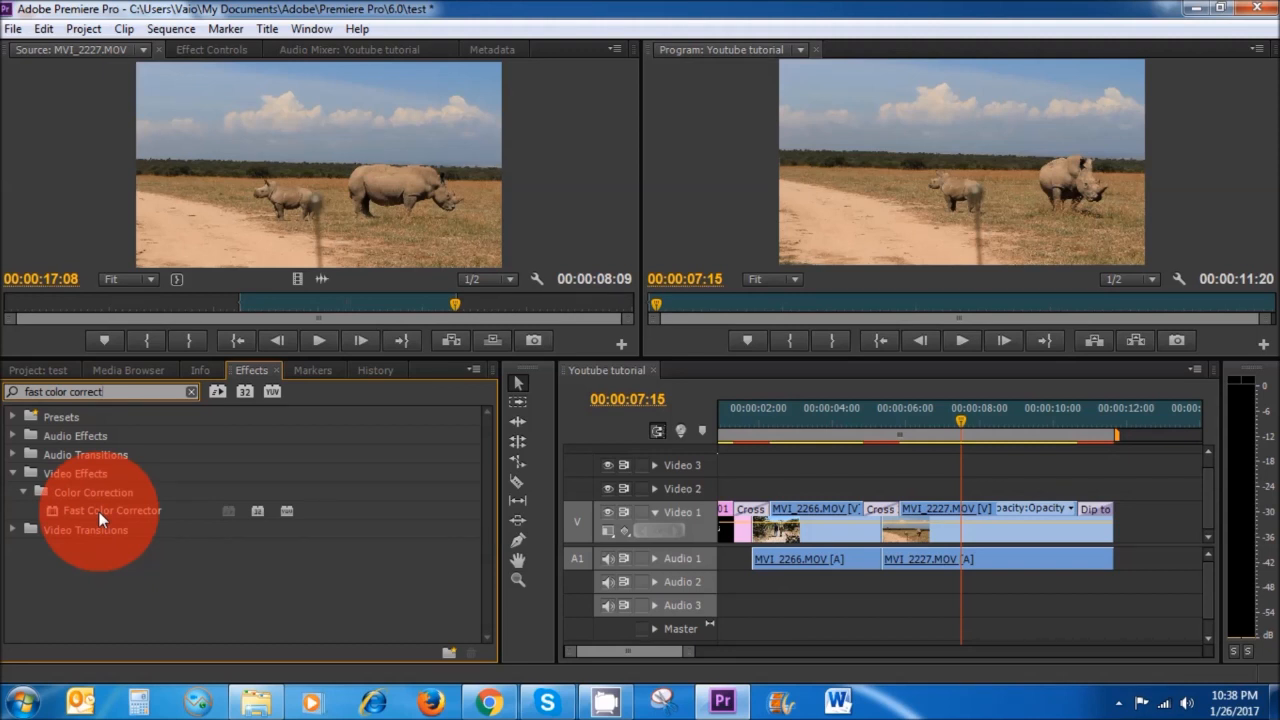
{"action": "left_click_drag", "start_coordinate": [98, 511], "coordinate": [800, 528]}
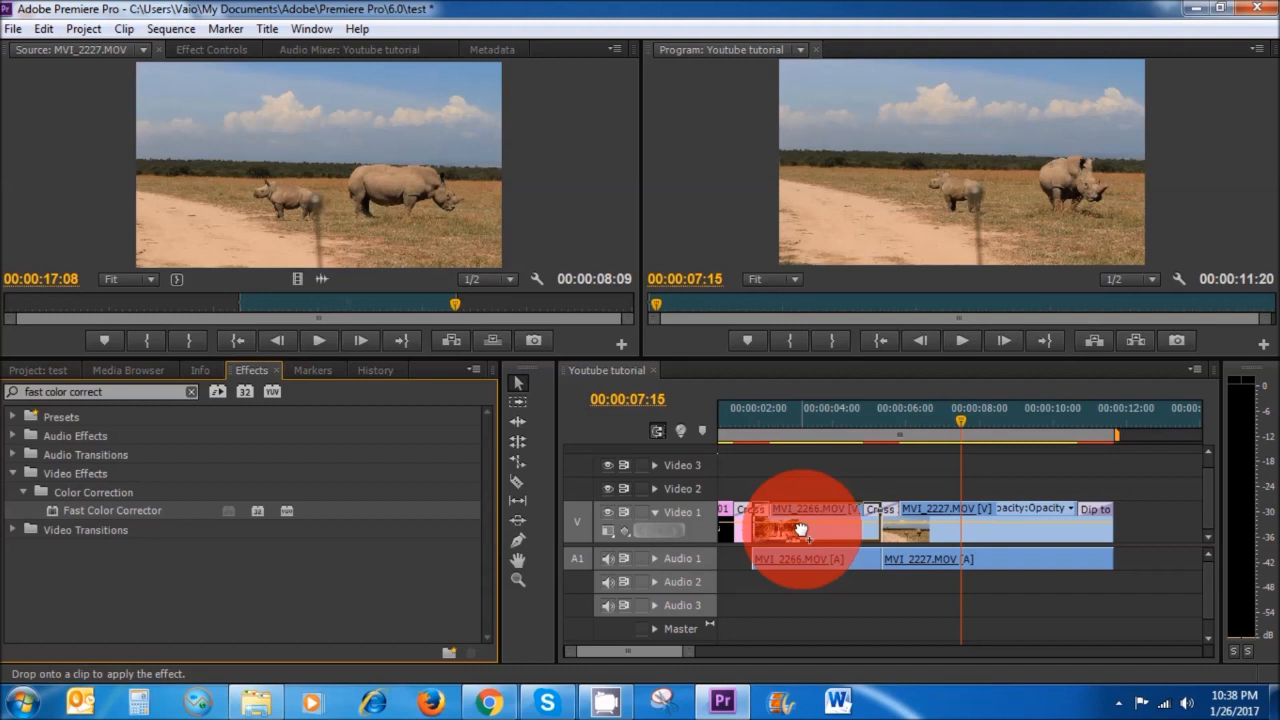
{"action": "left_click_drag", "start_coordinate": [801, 530], "coordinate": [801, 529]}
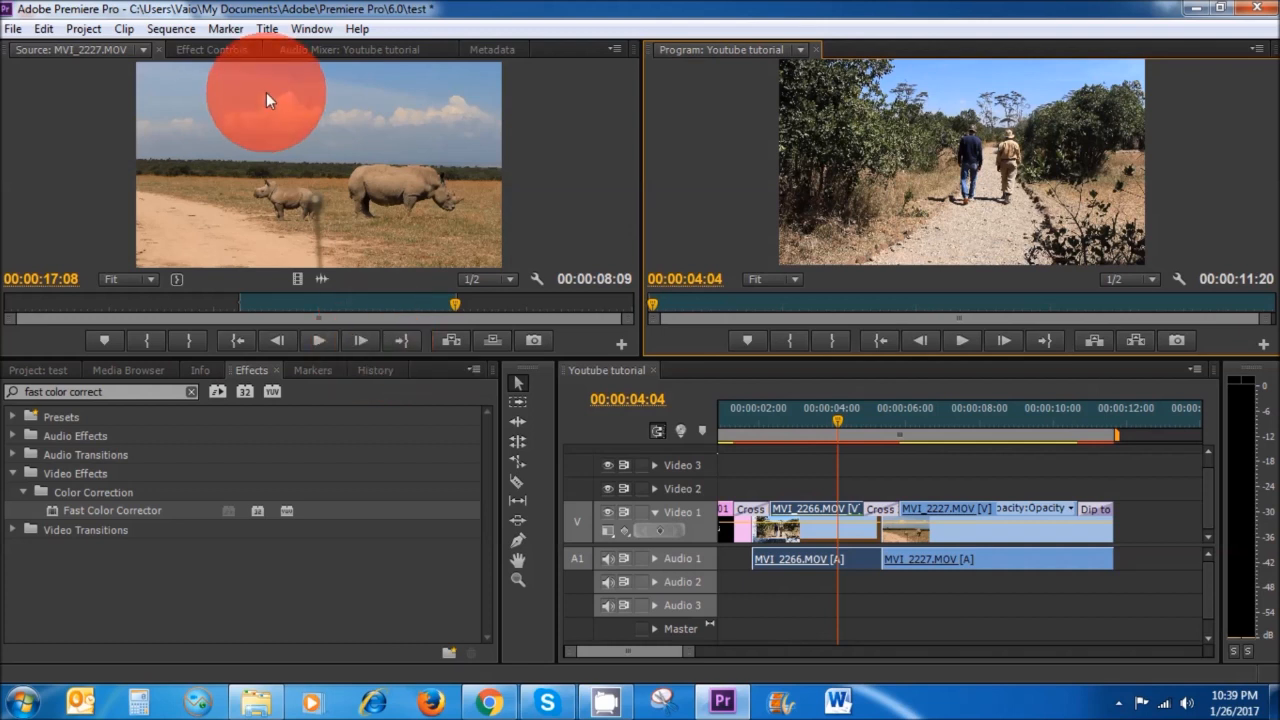
- Shift the Fast Color Corrector hue balance of MVI_2266.MOV towards blue, at a balance angle of about 17°
{"action": "left_click", "coordinate": [204, 51]}
{"action": "scroll", "coordinate": [388, 195], "scroll_direction": "down", "scroll_amount": 5}
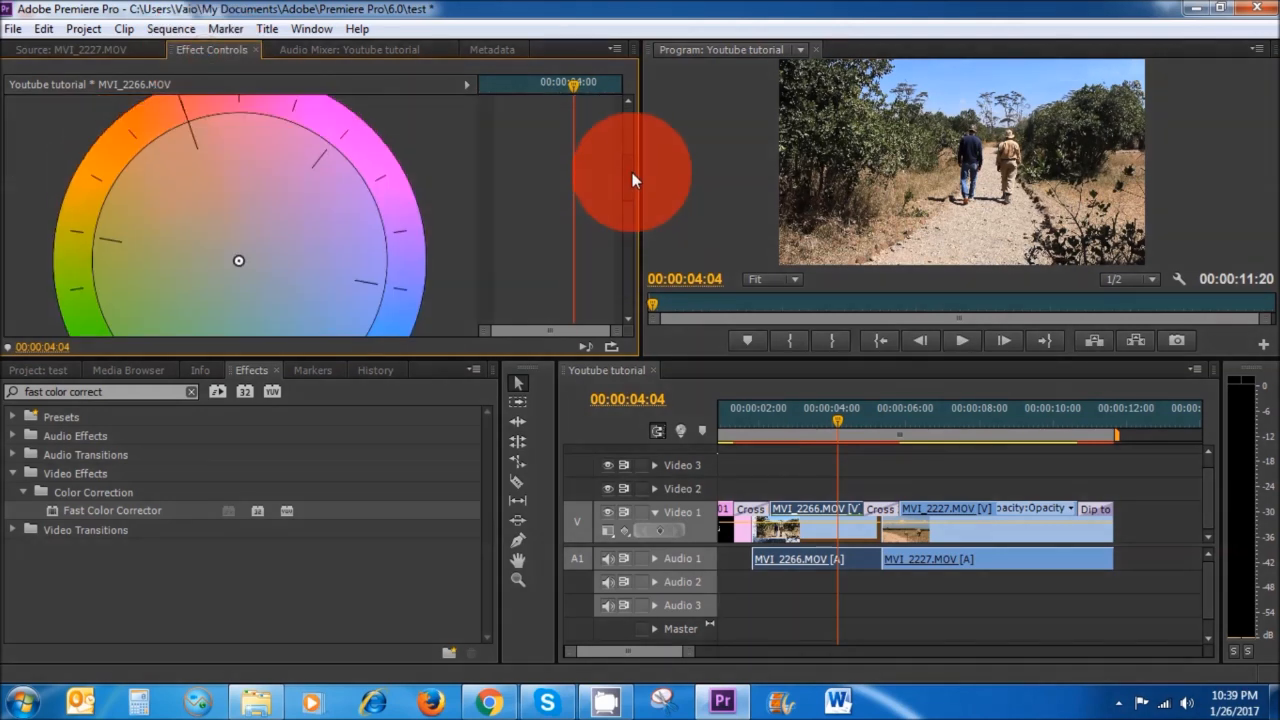
{"action": "scroll", "coordinate": [632, 180], "scroll_direction": "down", "scroll_amount": 2}
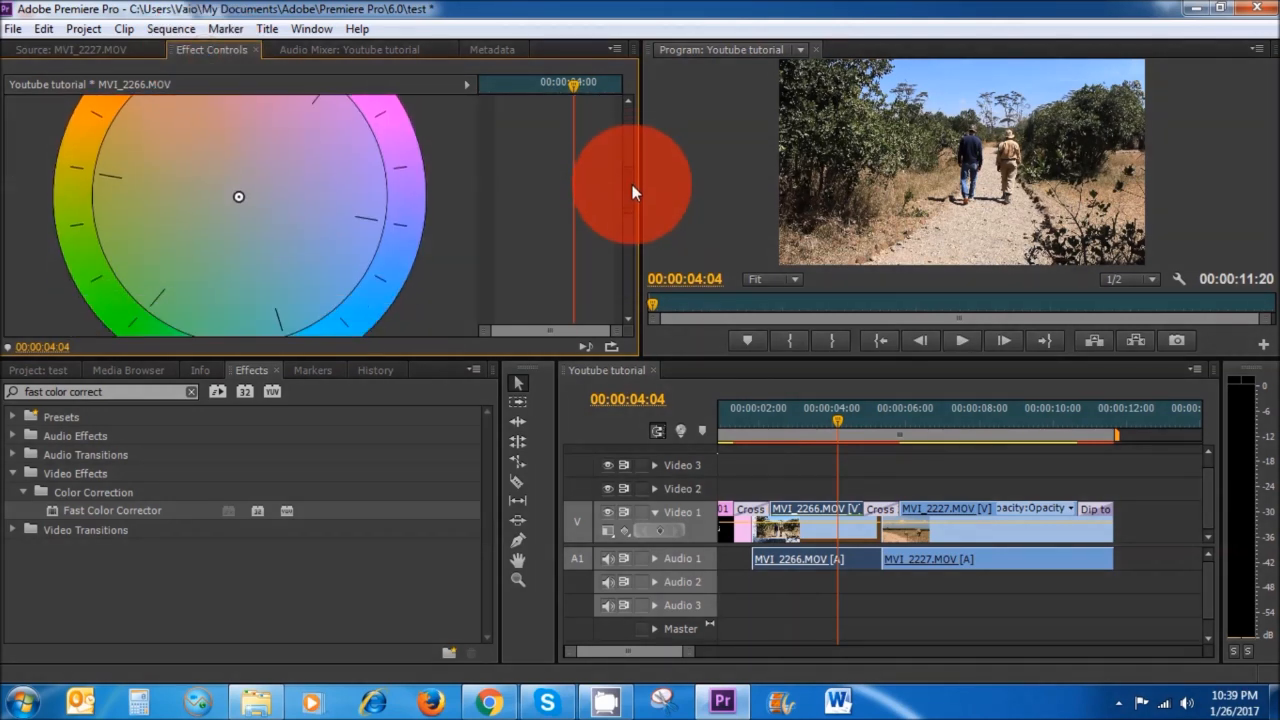
{"action": "scroll", "coordinate": [632, 190], "scroll_direction": "up", "scroll_amount": 1}
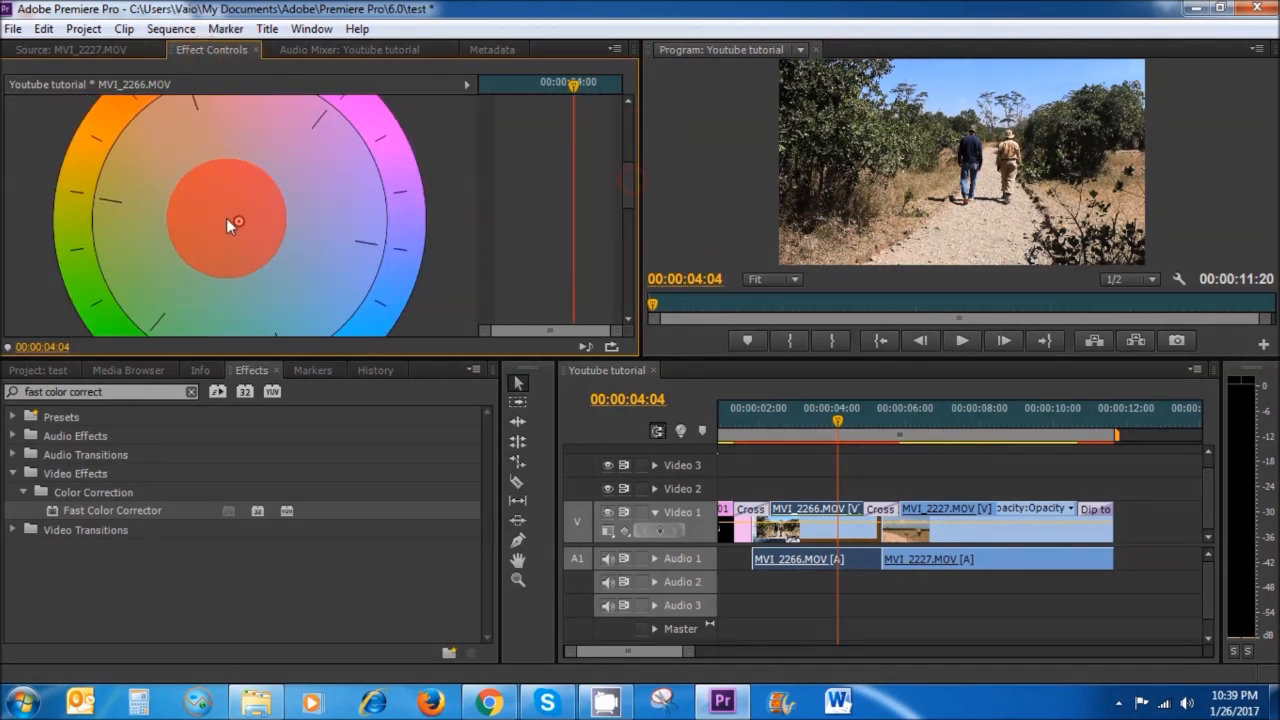
{"action": "left_click_drag", "start_coordinate": [239, 220], "coordinate": [285, 235]}
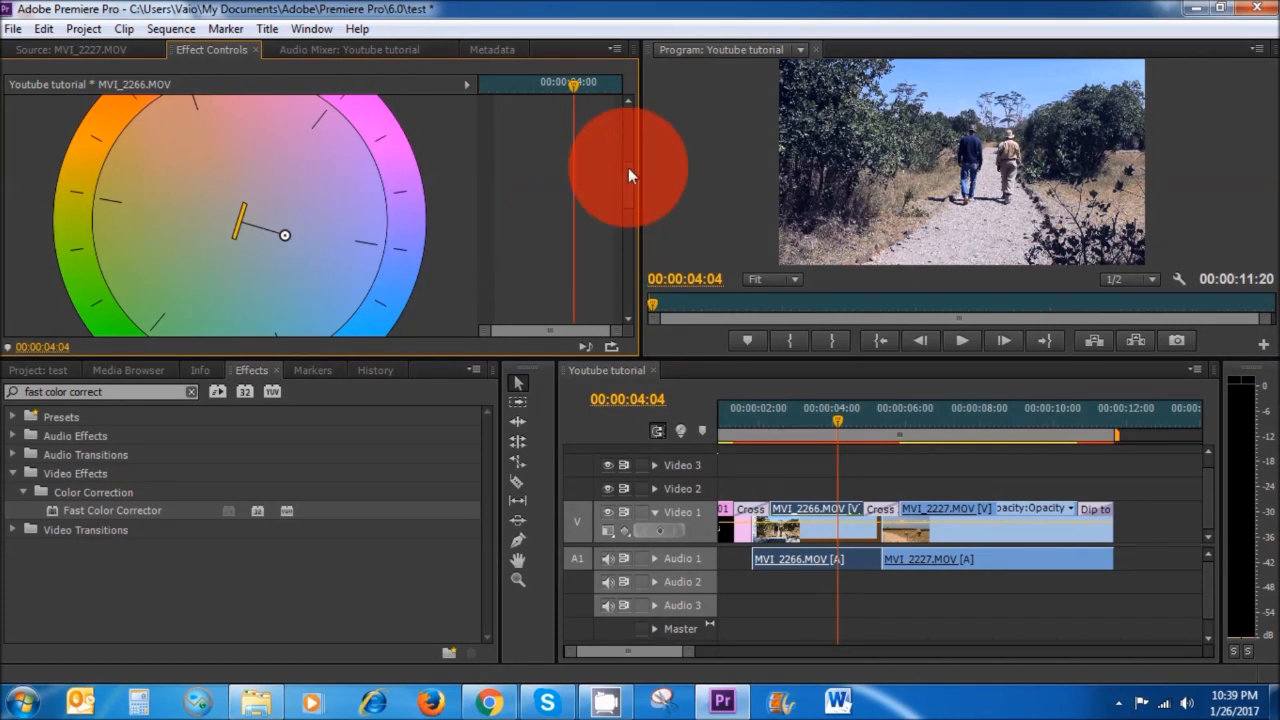
- Brighten the midtones of MVI_2266.MOV with the gray input level, raising it to 1.8 and easing it back to a smaller increase
{"action": "left_click_drag", "start_coordinate": [630, 169], "coordinate": [635, 234]}
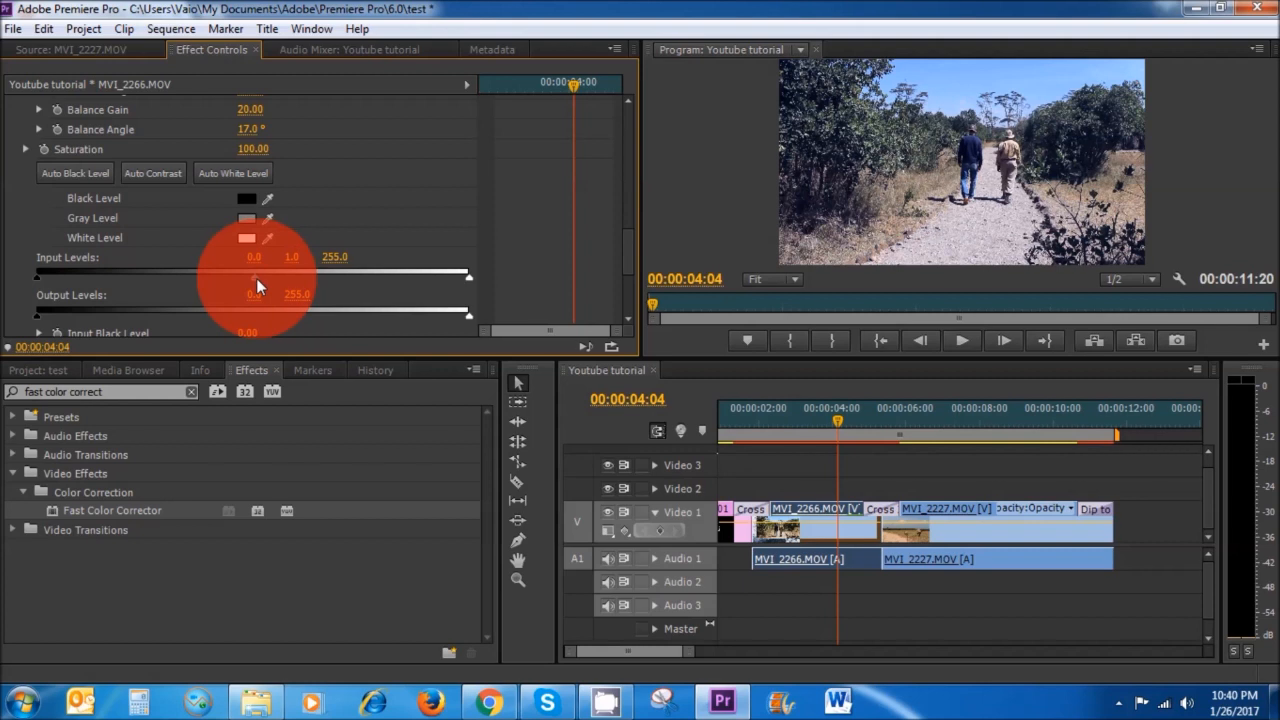
{"action": "left_click_drag", "start_coordinate": [255, 278], "coordinate": [297, 278]}
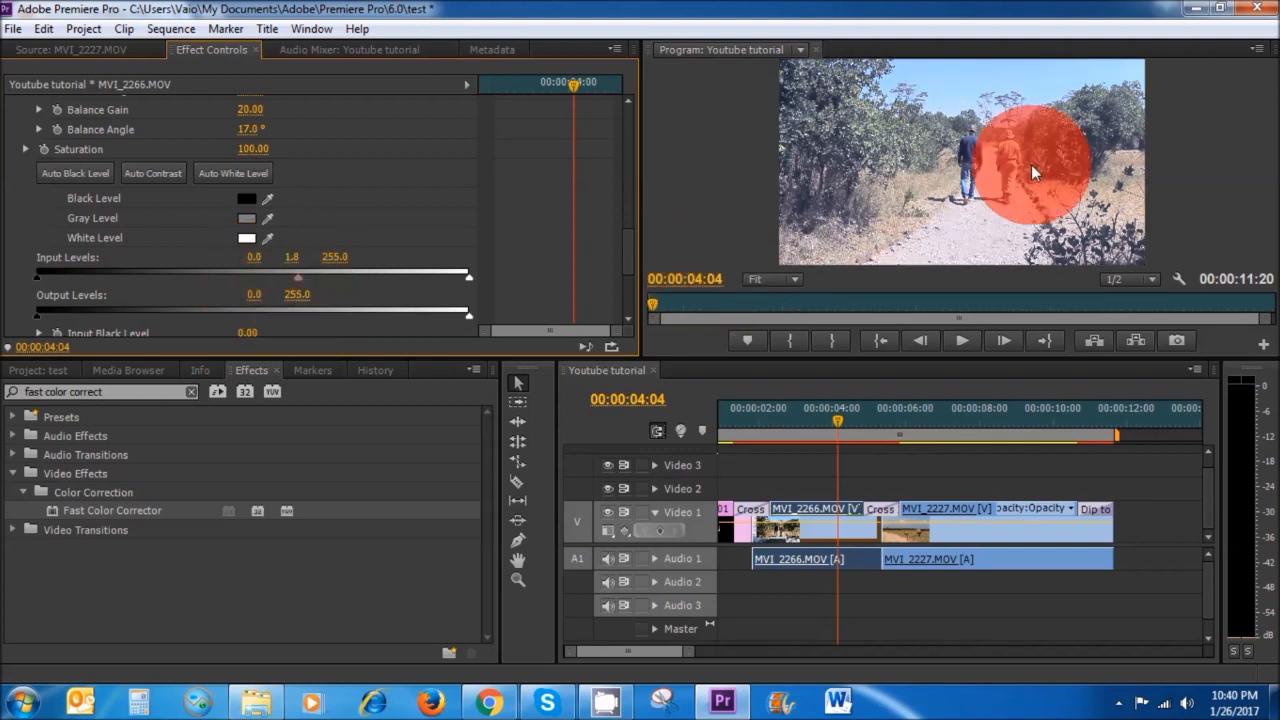
{"action": "left_click_drag", "start_coordinate": [297, 278], "coordinate": [267, 283]}
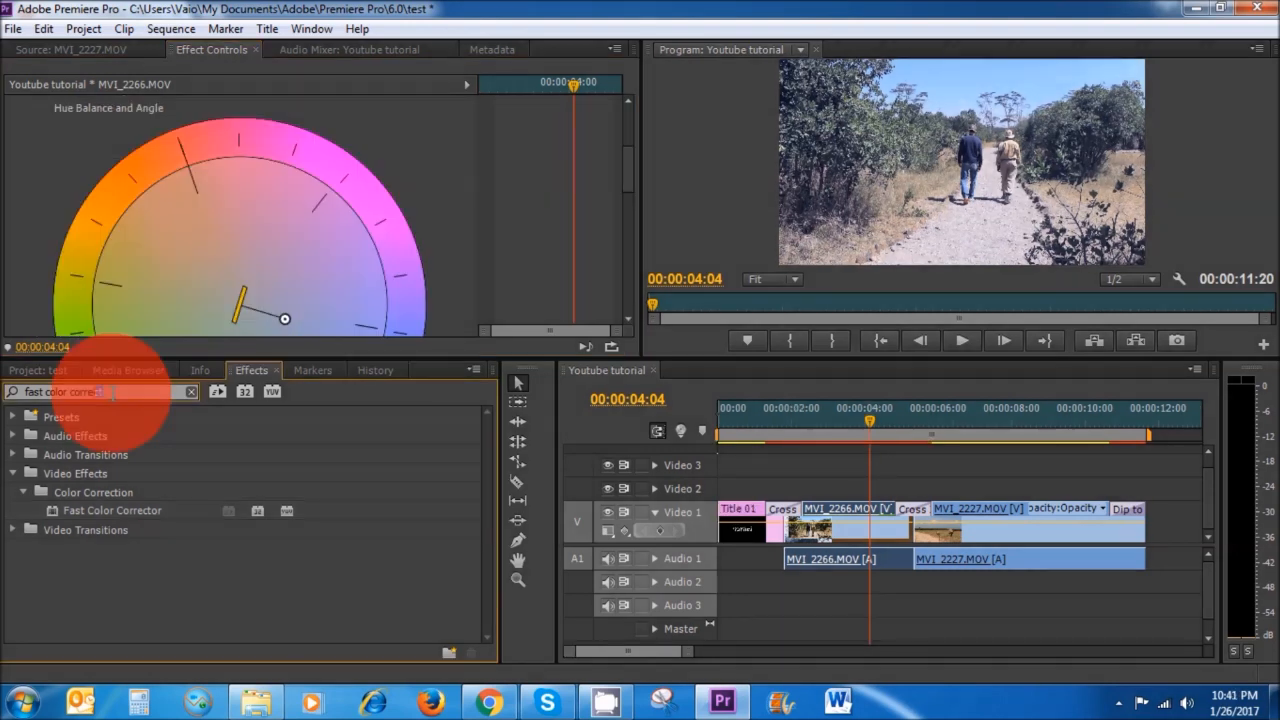
{"action": "left_click", "coordinate": [363, 622]}
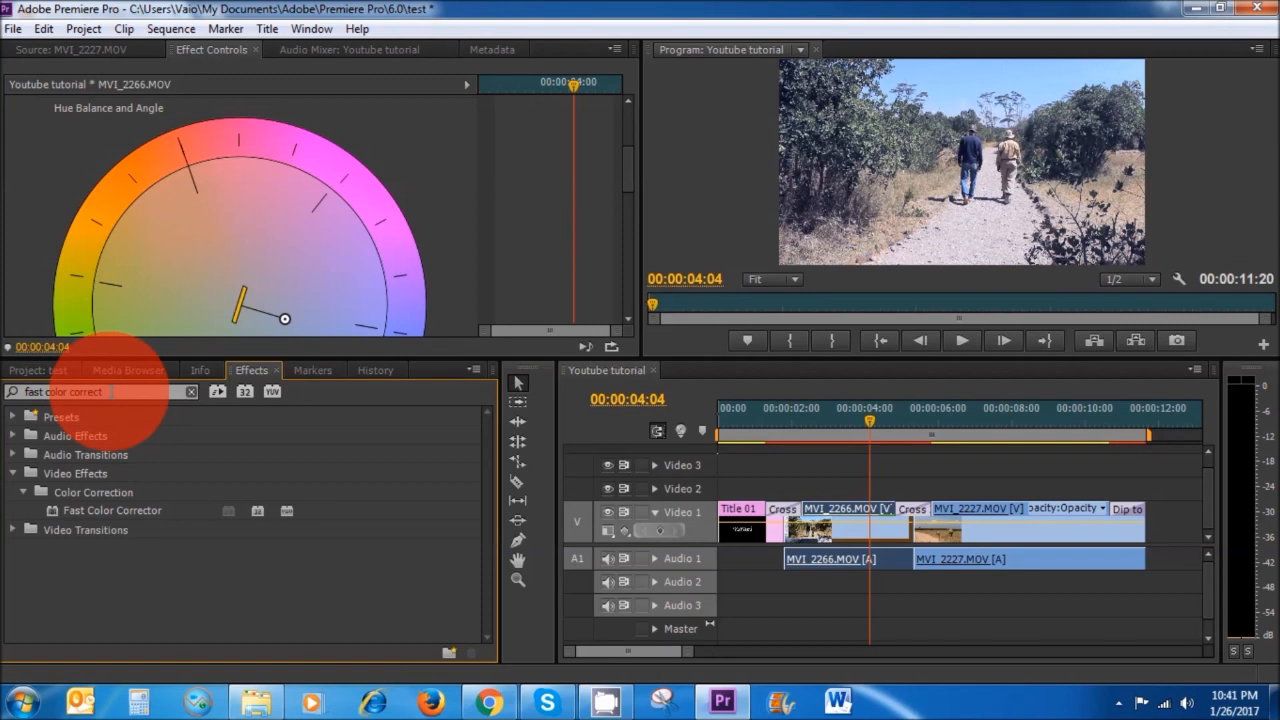
- Search the effects for "crop" and apply Crop to the MVI_2227.MOV clip
{"action": "left_click_drag", "start_coordinate": [110, 391], "coordinate": [20, 385]}
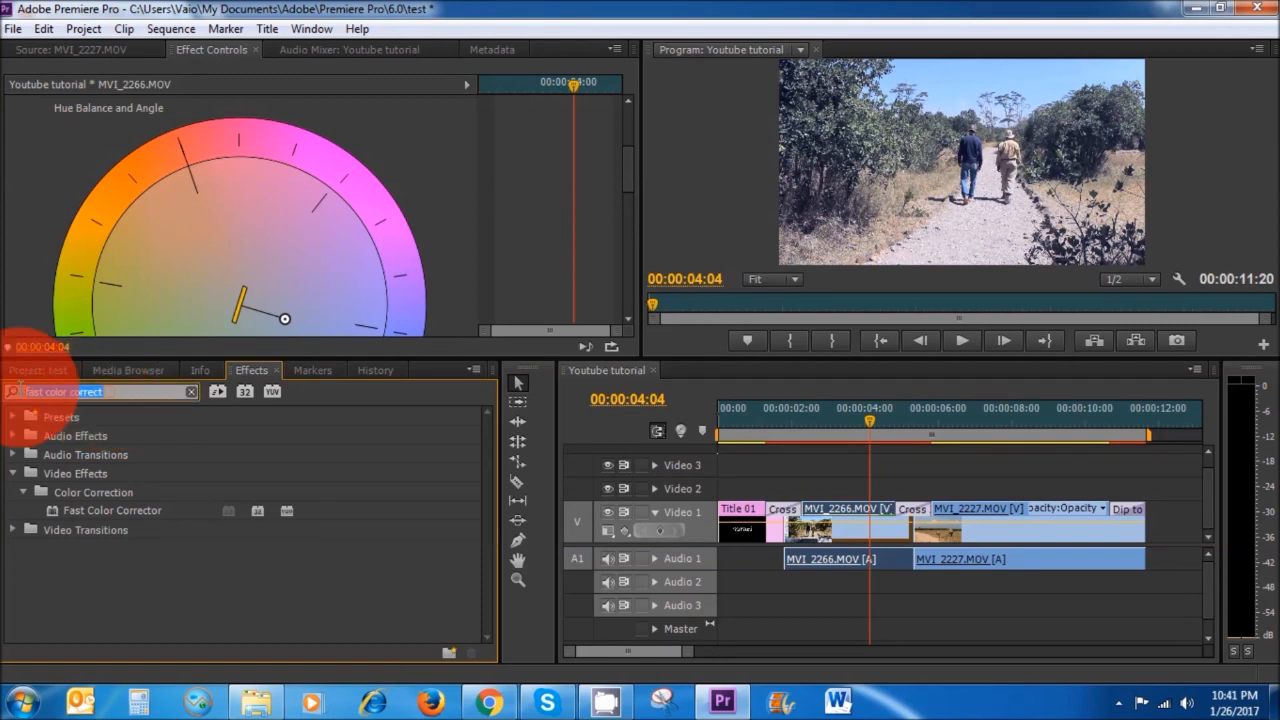
{"action": "key", "text": "BackSpace"}
{"action": "type", "text": "crop"}
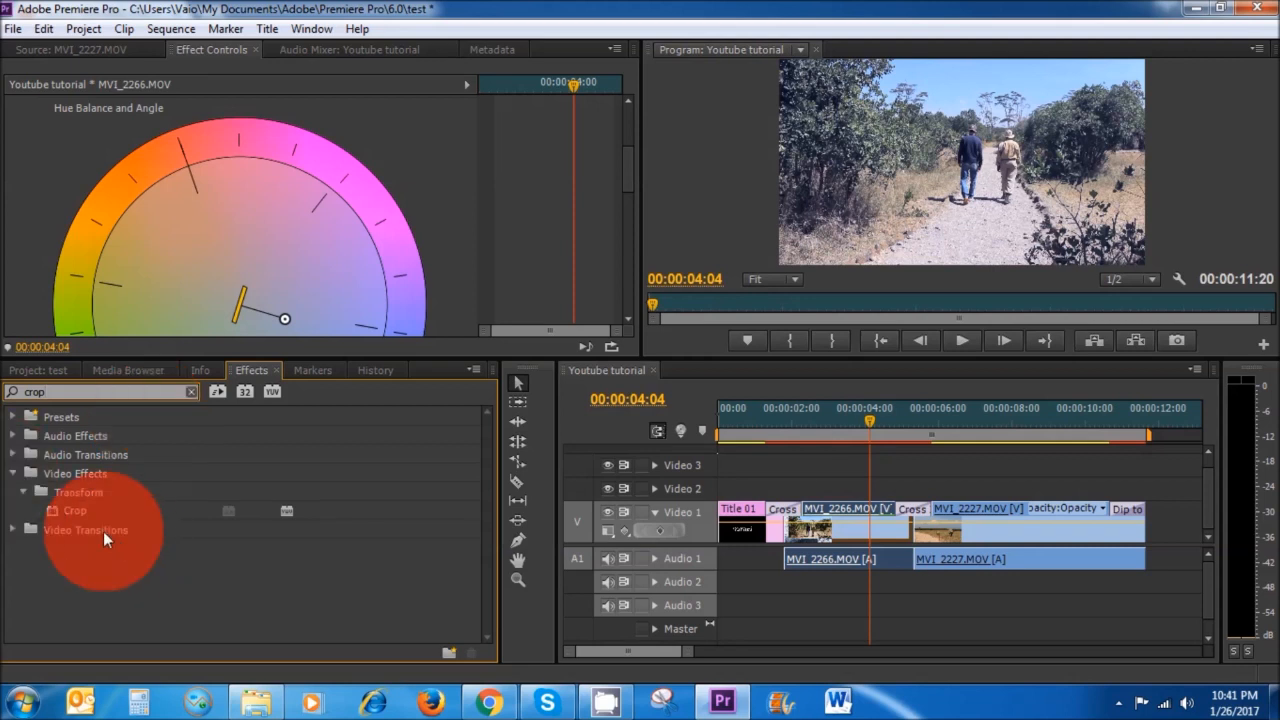
{"action": "left_click_drag", "start_coordinate": [85, 511], "coordinate": [1000, 530]}
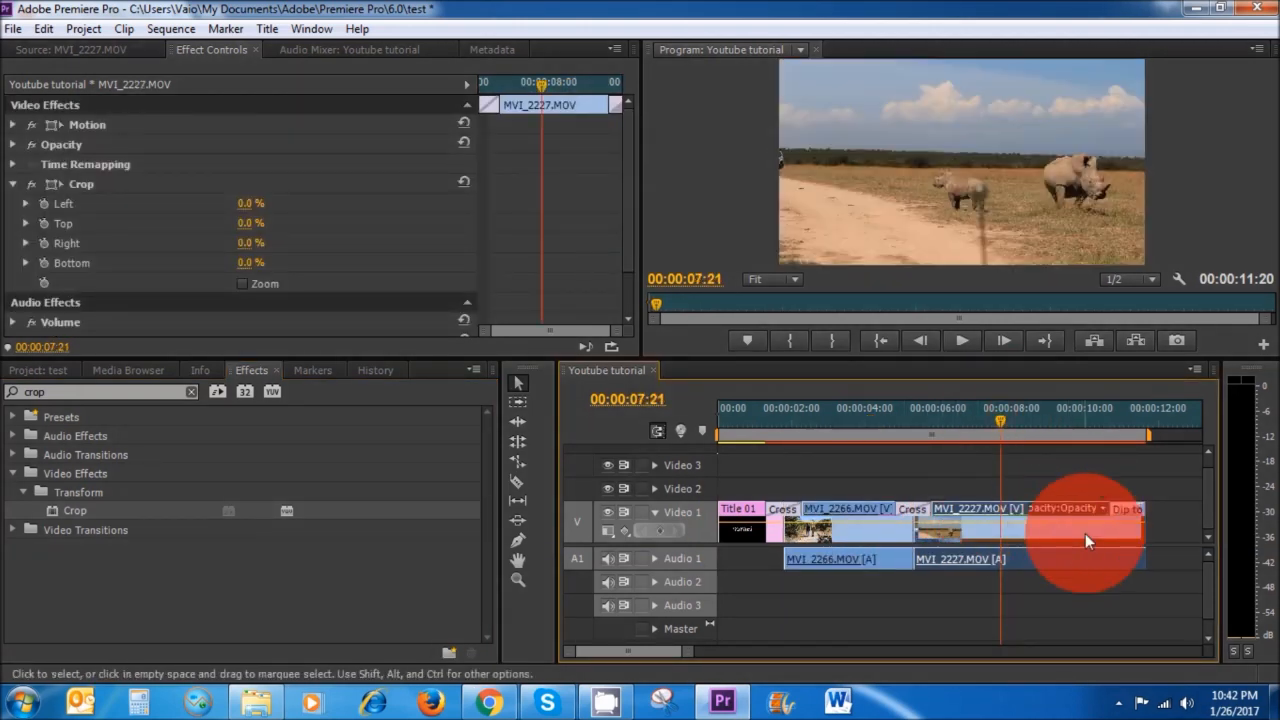
- Play part of MVI_2227.MOV, then crop its picture by 6.4 % at the top and 5.0 % at the bottom
{"action": "left_click", "coordinate": [965, 346]}
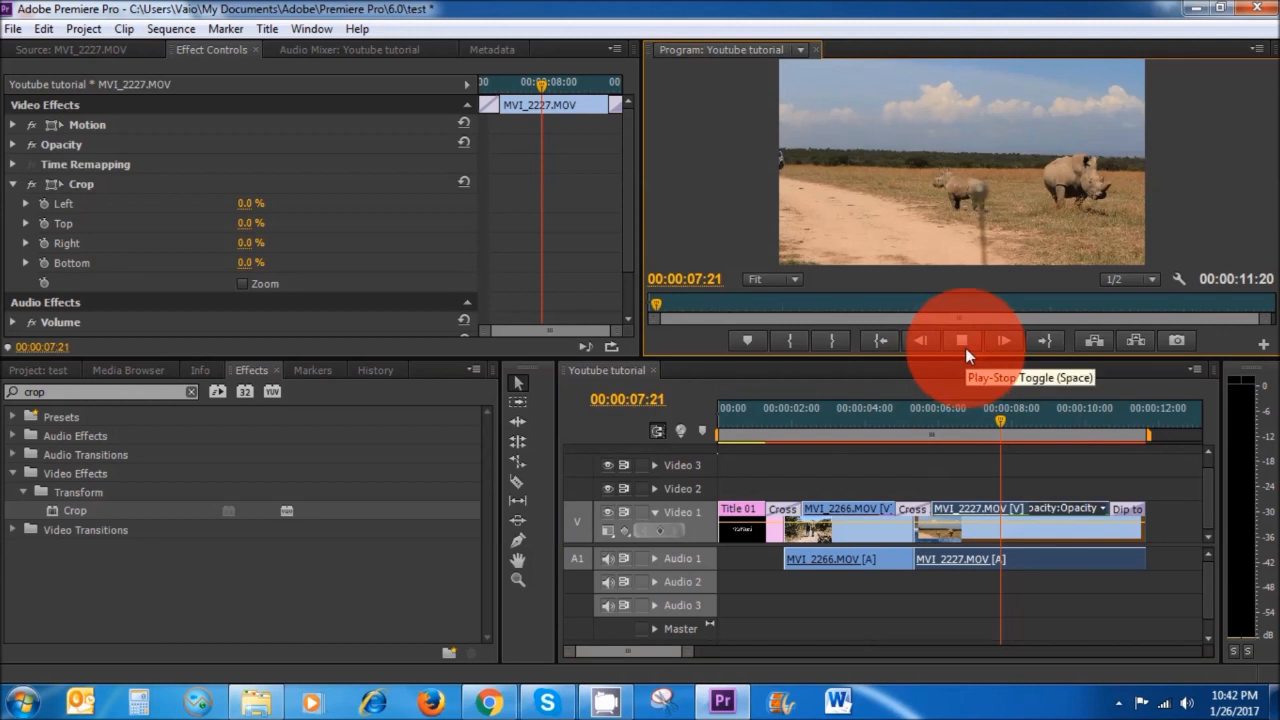
{"action": "left_click", "coordinate": [965, 343]}
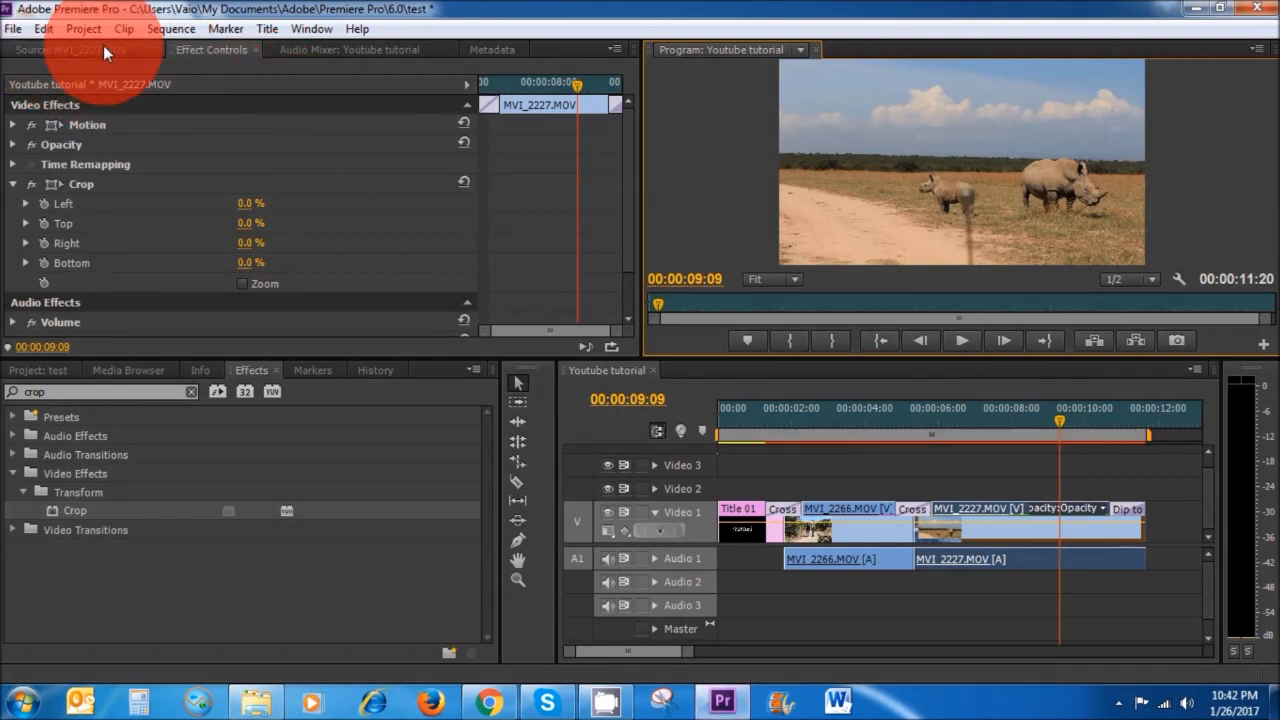
{"action": "left_click", "coordinate": [75, 48]}
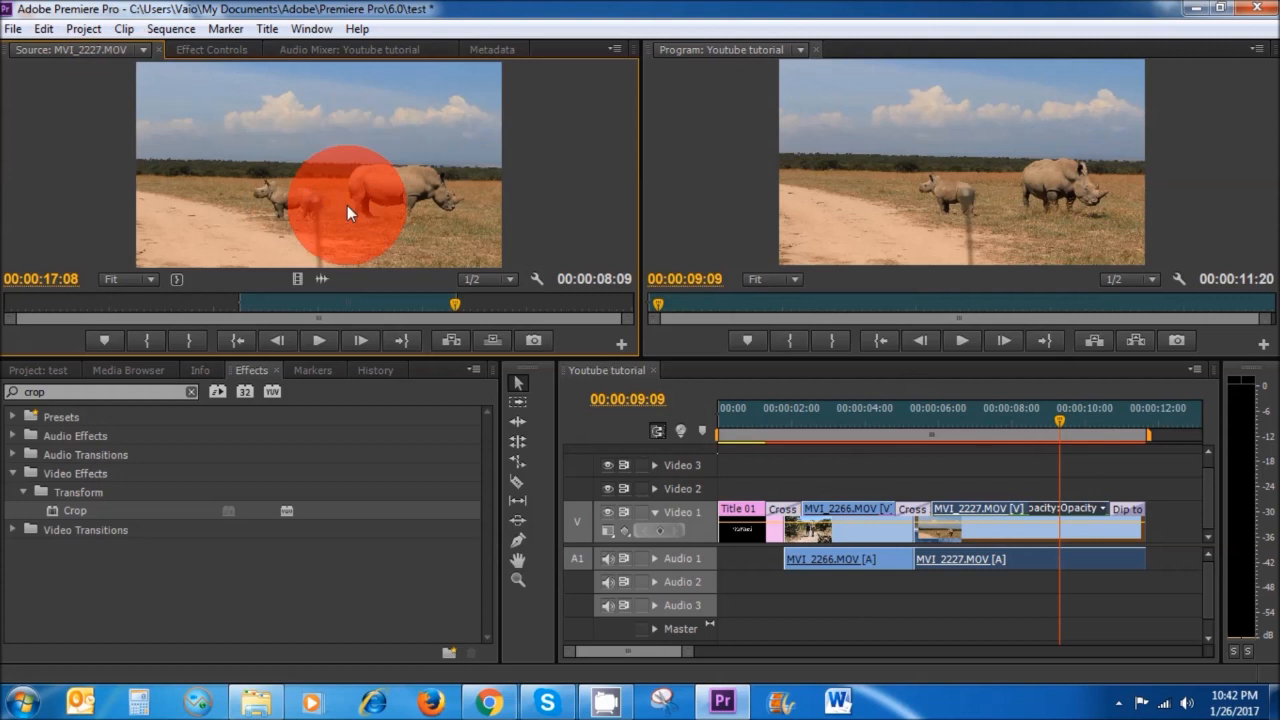
{"action": "left_click", "coordinate": [205, 50]}
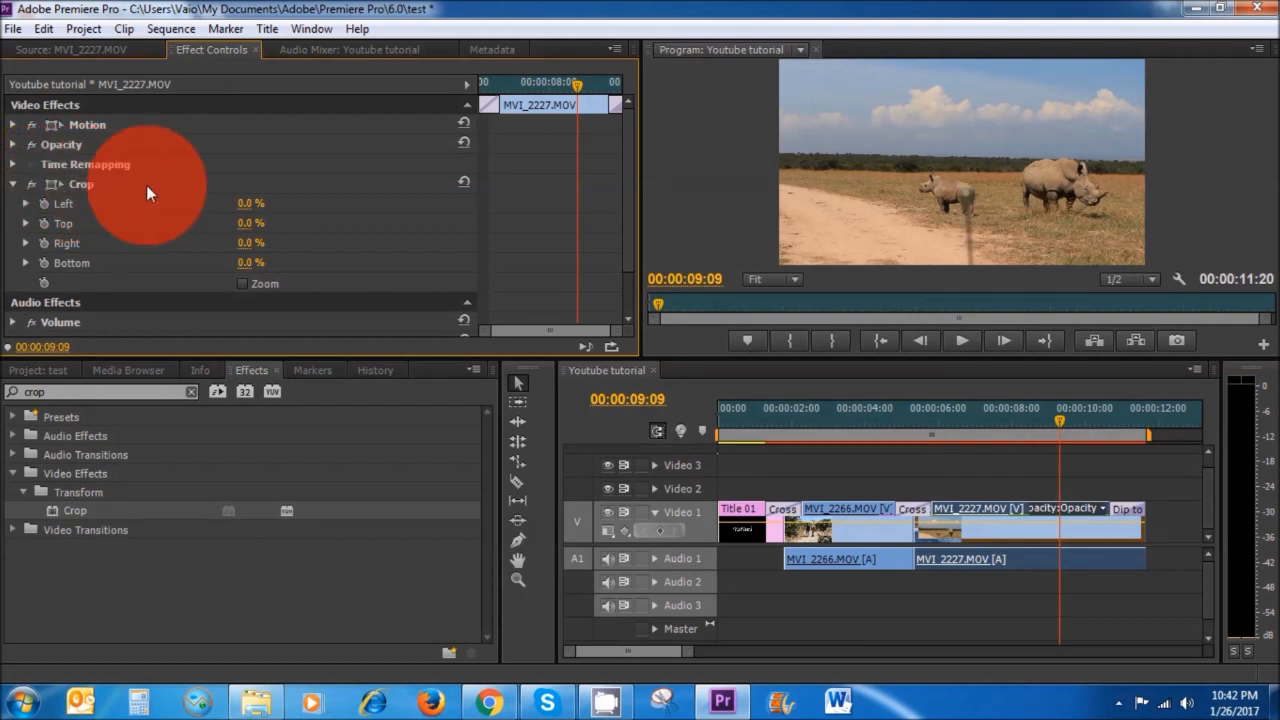
{"action": "left_click", "coordinate": [236, 184]}
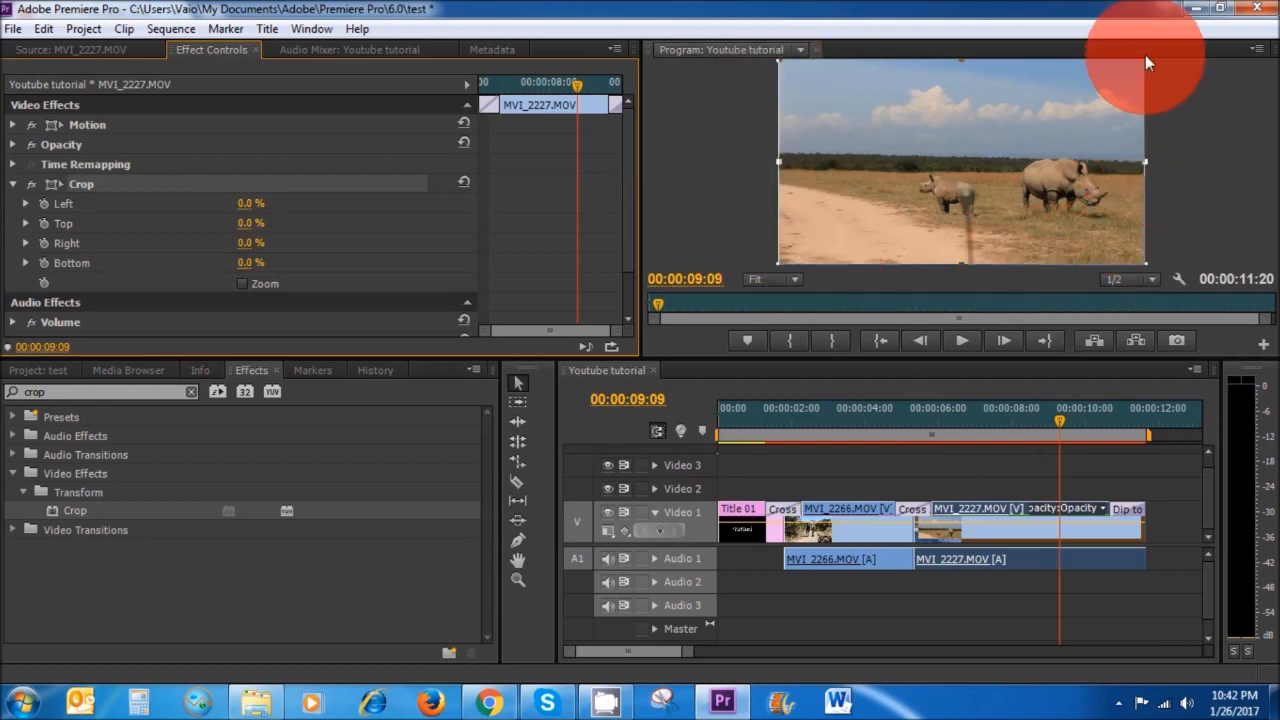
{"action": "left_click_drag", "start_coordinate": [781, 159], "coordinate": [845, 157]}
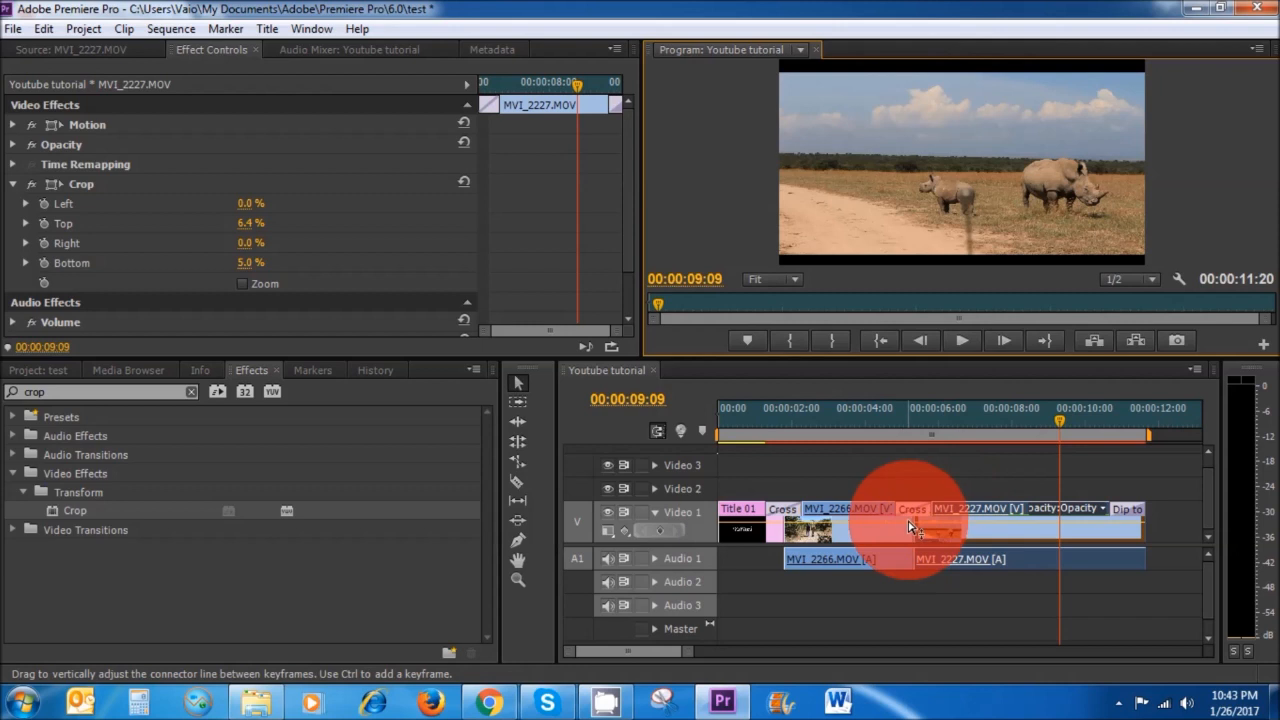
- Search the effects for "blur" and apply Gaussian Blur to the Title 01 clip
{"action": "left_click", "coordinate": [93, 392]}
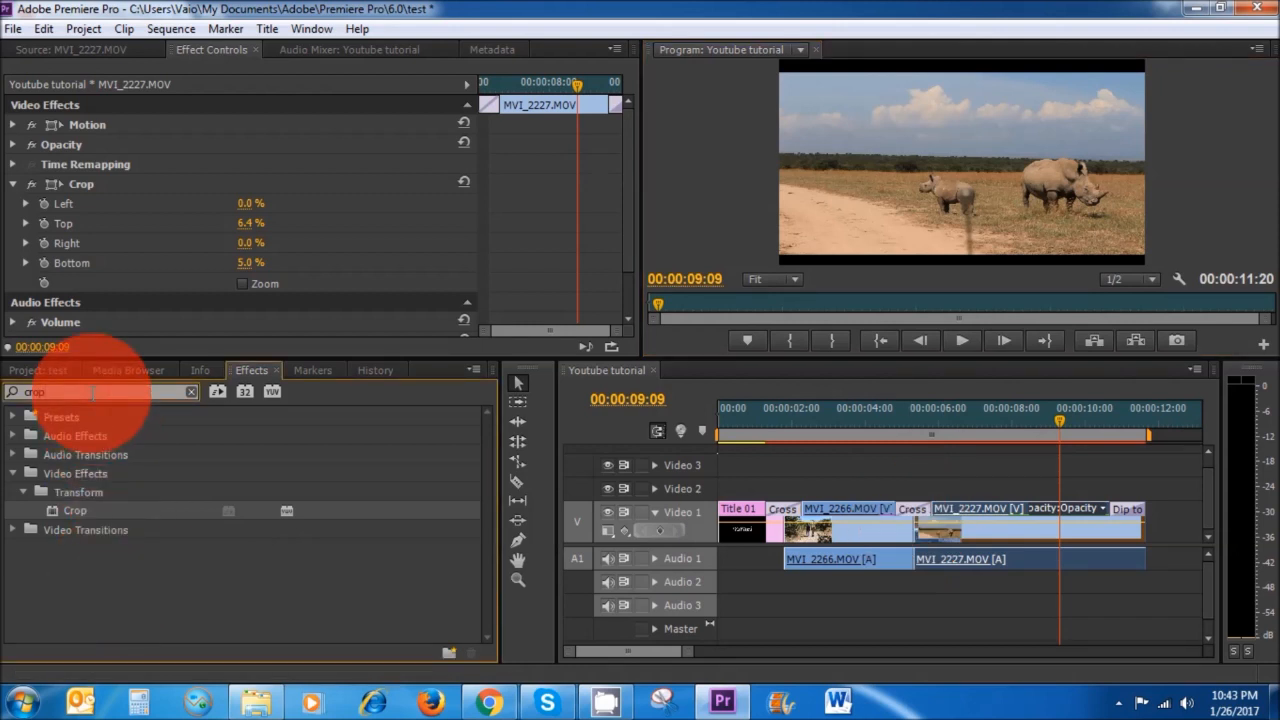
{"action": "type", "text": "blur"}
{"action": "left_click_drag", "start_coordinate": [105, 616], "coordinate": [745, 525]}
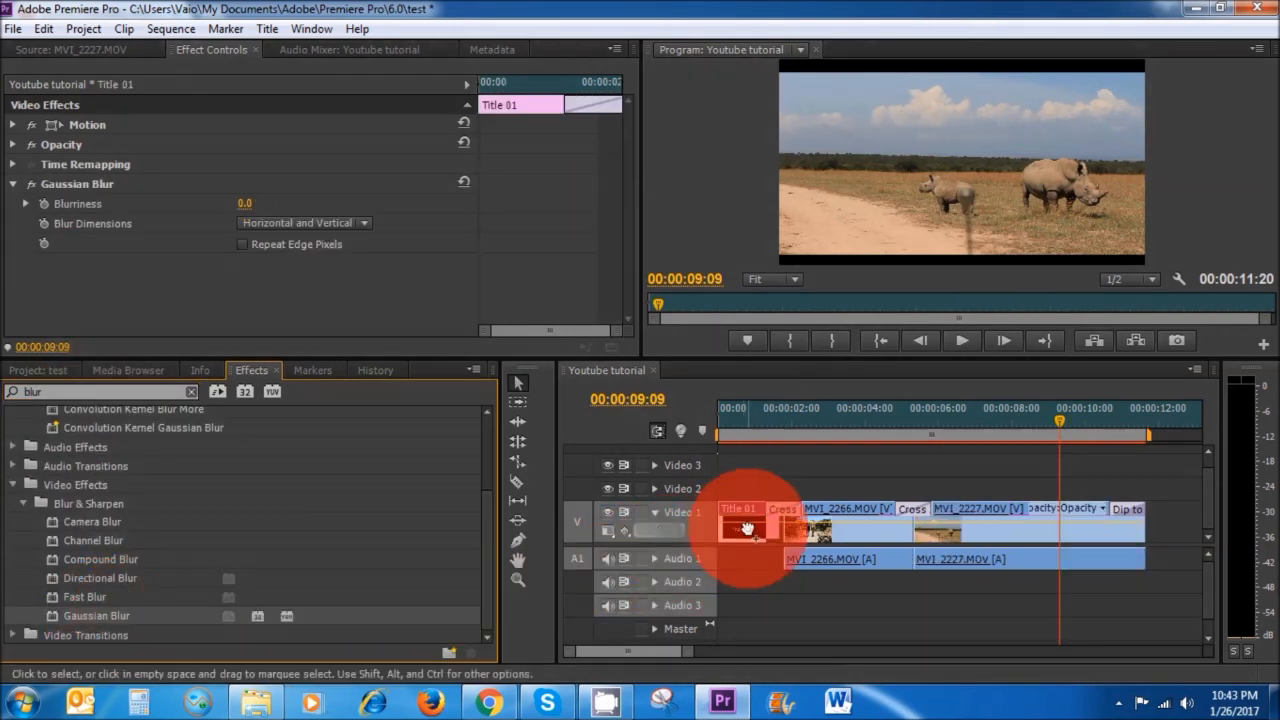
- Return to the start of the sequence and turn on keyframing for the Gaussian Blur blurriness of Title 01
{"action": "left_click", "coordinate": [834, 408]}
{"action": "left_click", "coordinate": [718, 417]}
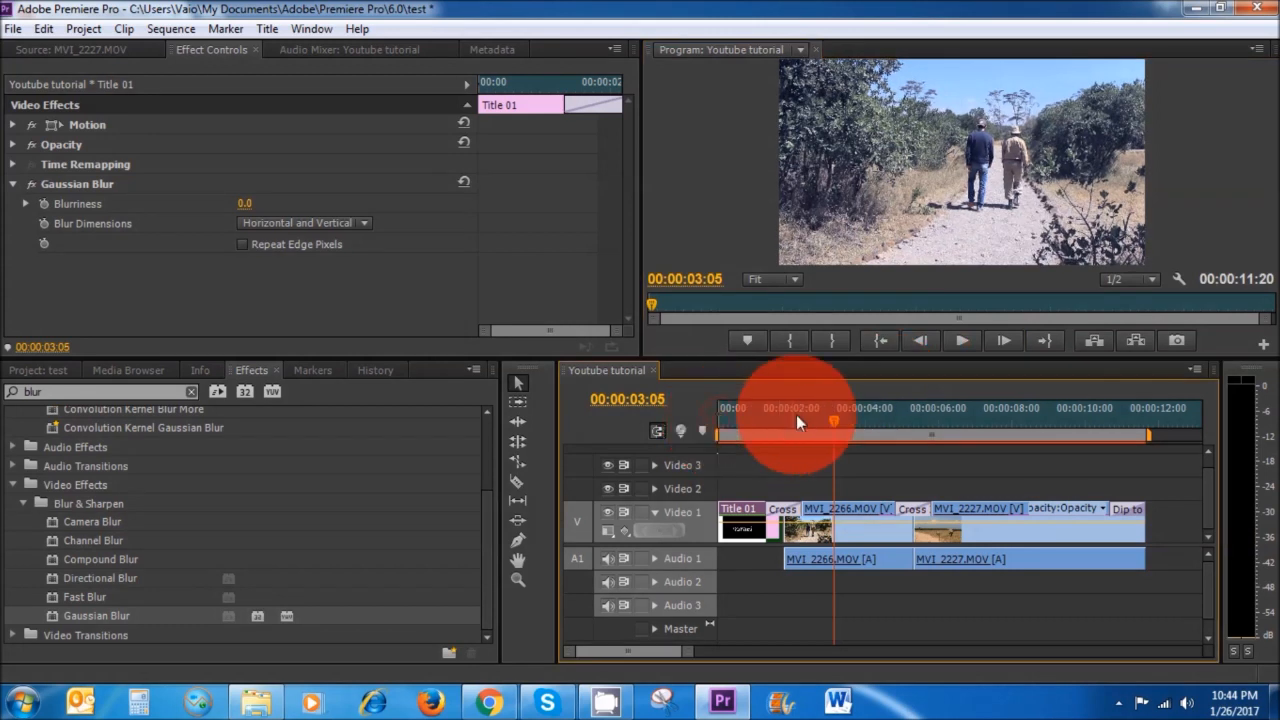
{"action": "left_click_drag", "start_coordinate": [838, 417], "coordinate": [717, 414]}
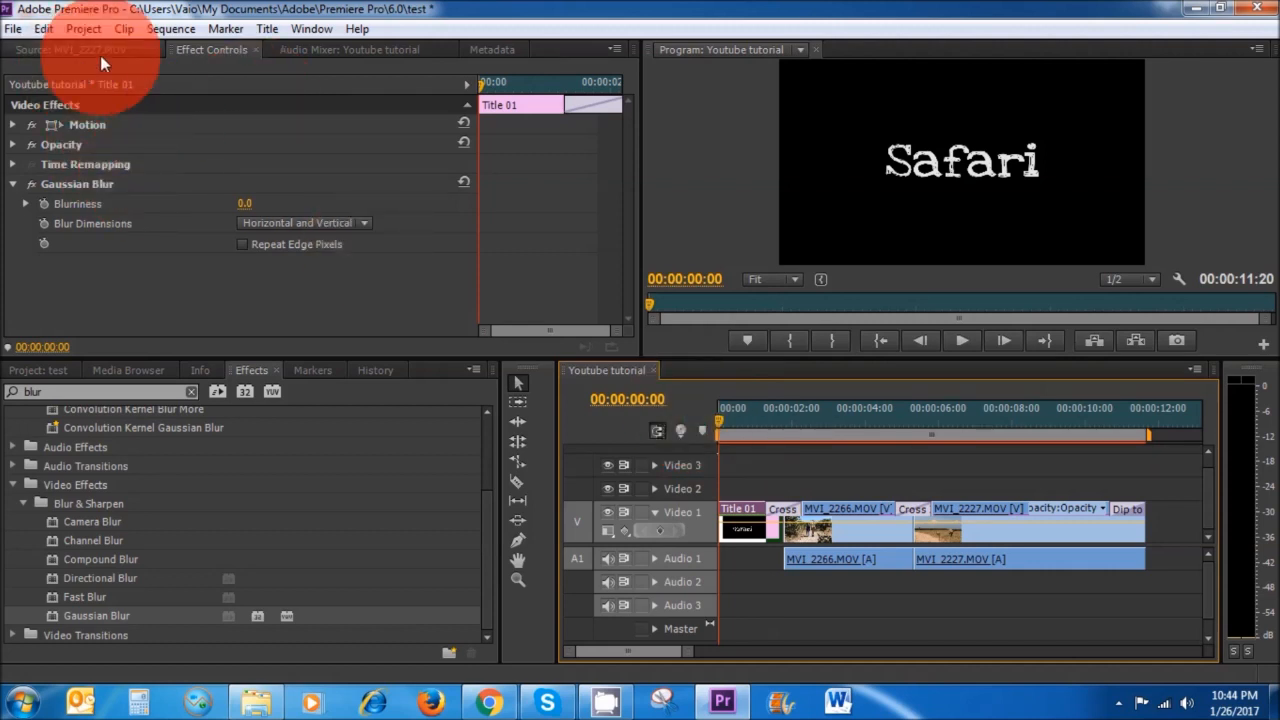
{"action": "left_click", "coordinate": [210, 52]}
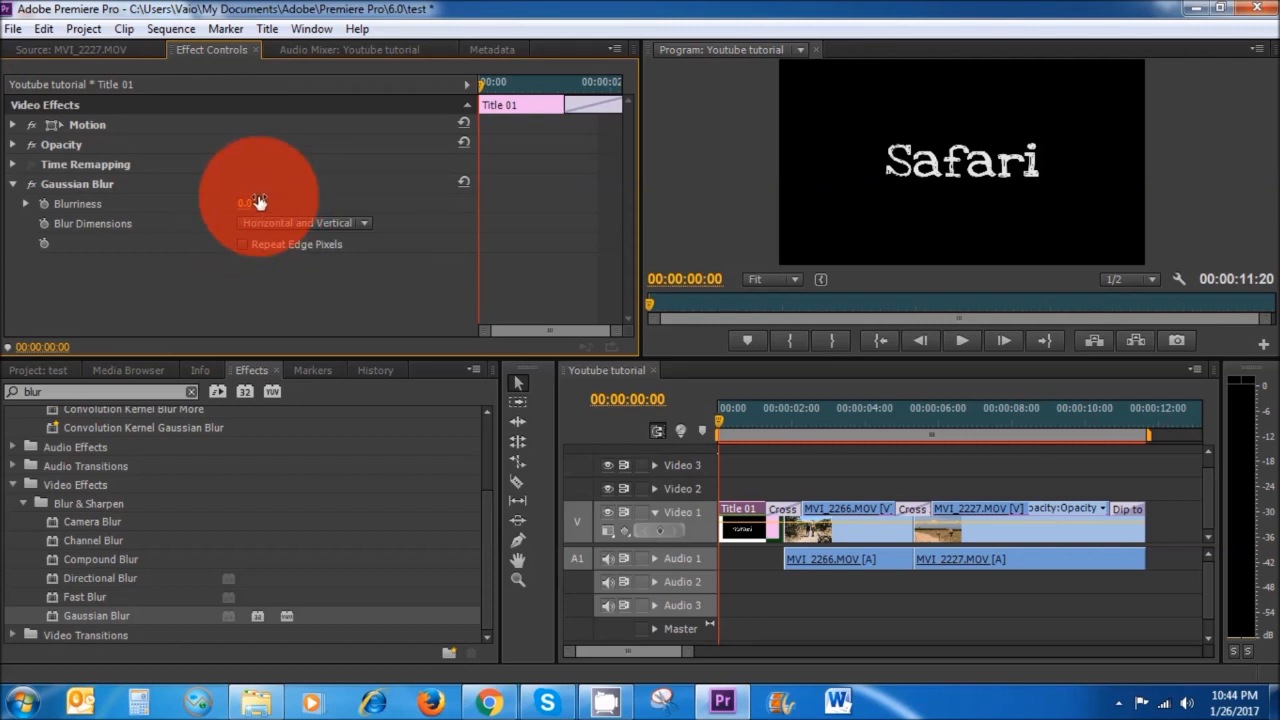
{"action": "mouse_move", "coordinate": [248, 205]}
{"action": "left_mouse_down"}
{"action": "mouse_move", "coordinate": [398, 224]}
{"action": "mouse_move", "coordinate": [243, 217]}
{"action": "left_mouse_up"}
{"action": "left_click_drag", "start_coordinate": [243, 217], "coordinate": [247, 213]}
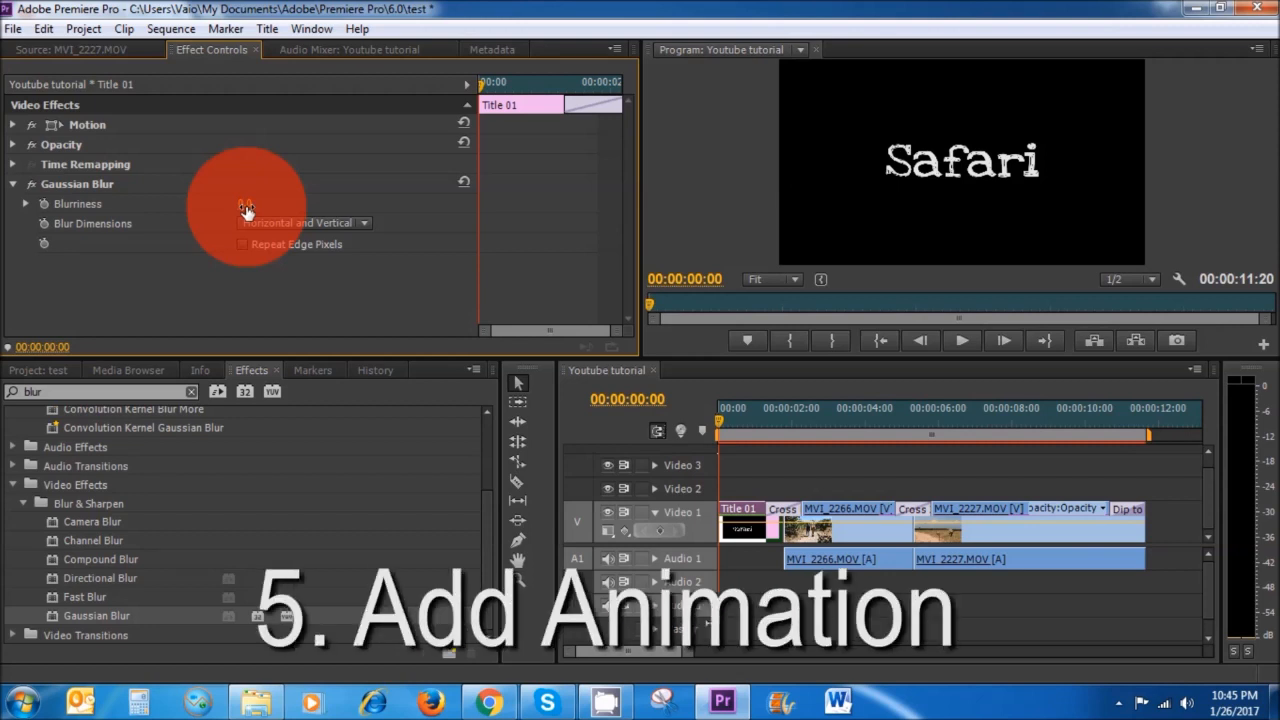
{"action": "left_click", "coordinate": [44, 205]}
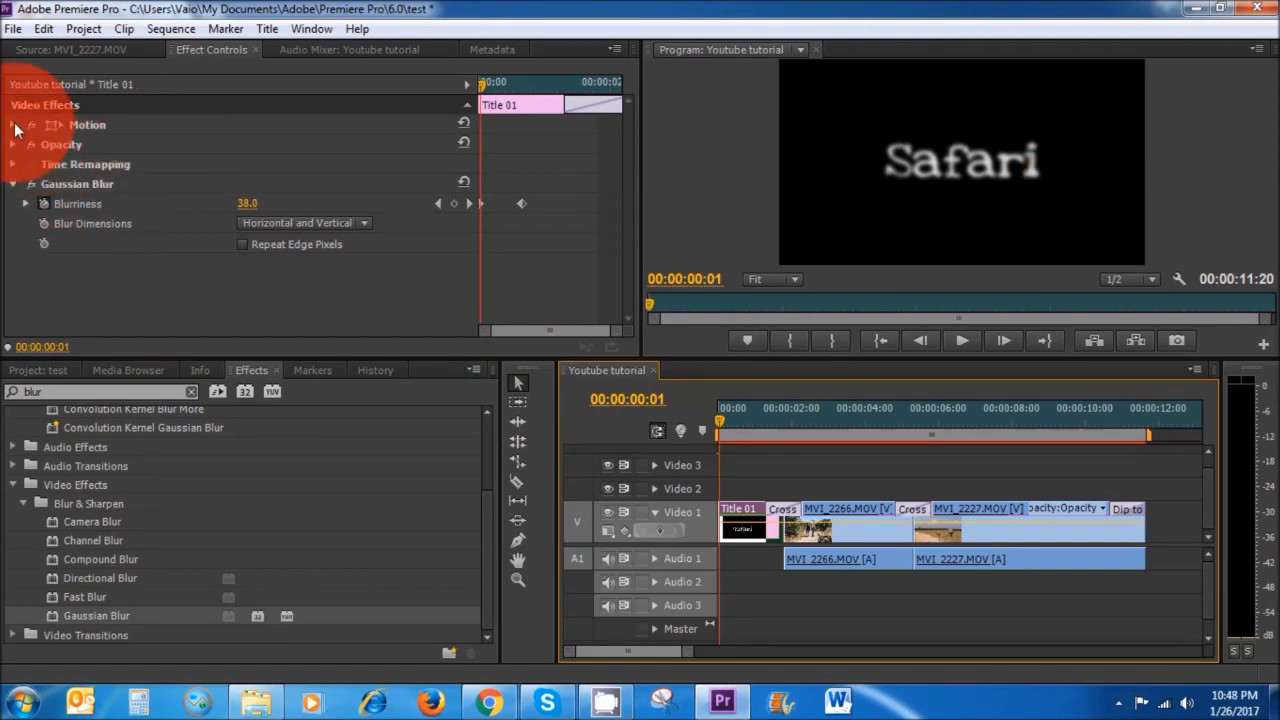
- Add Position, Scale and Rotation keyframes to the motion of Title 01 at 00:00:00:00
{"action": "left_click", "coordinate": [844, 512]}
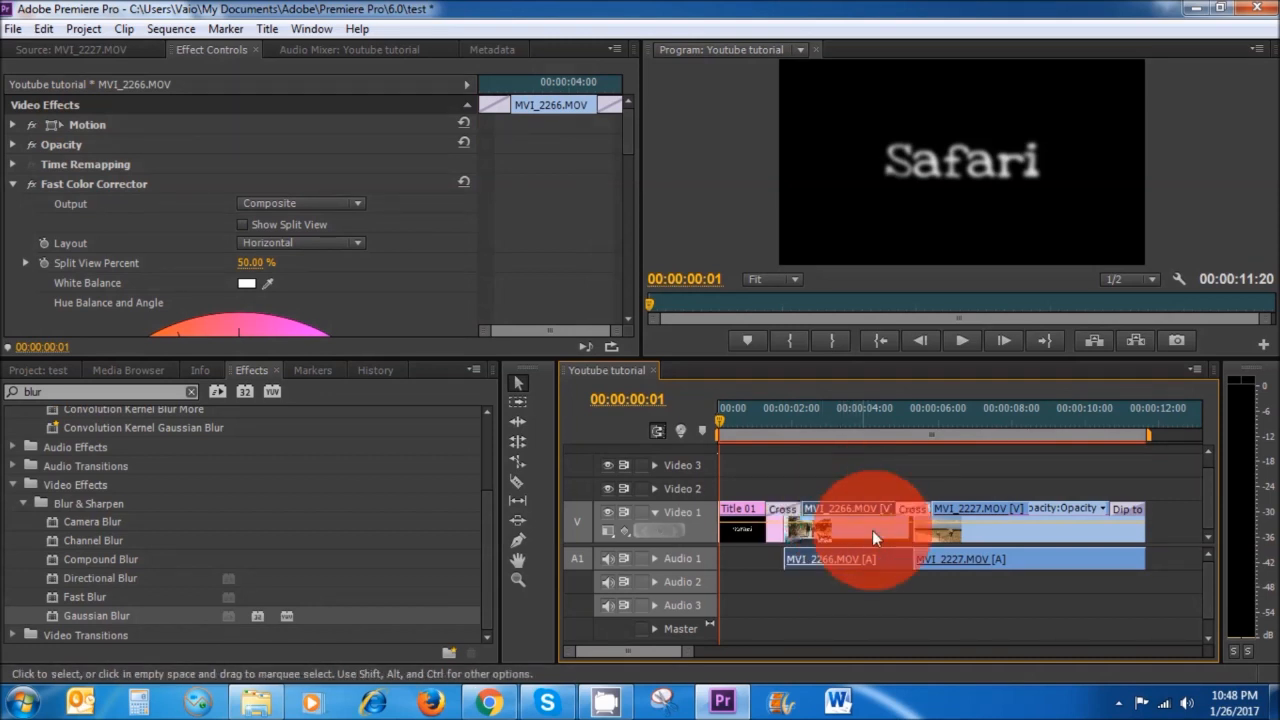
{"action": "left_click", "coordinate": [738, 514]}
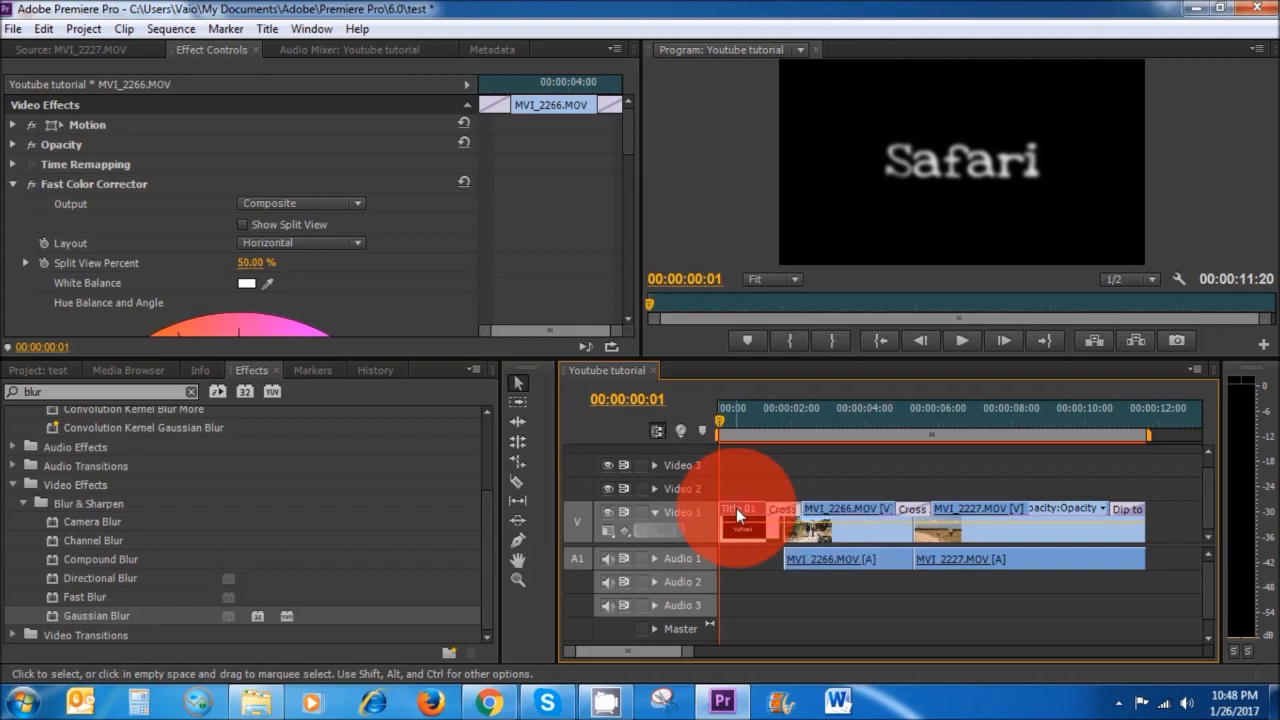
{"action": "left_click", "coordinate": [14, 126]}
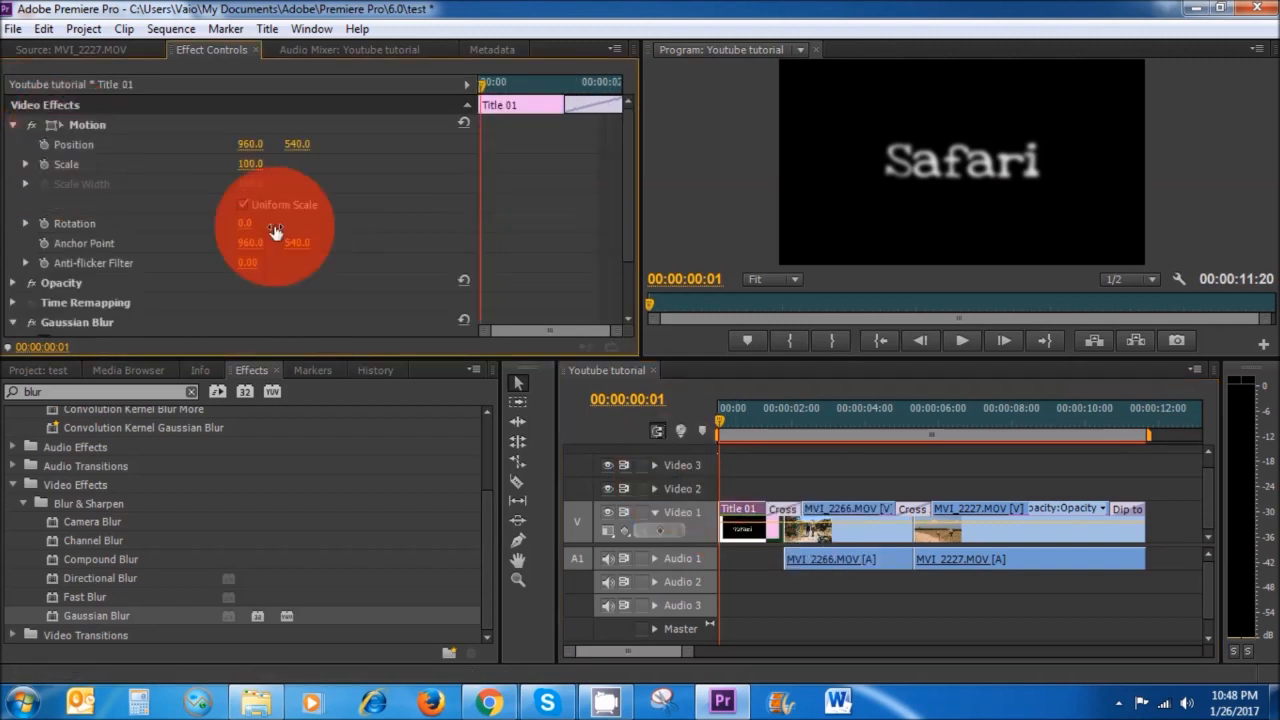
{"action": "left_click", "coordinate": [482, 98]}
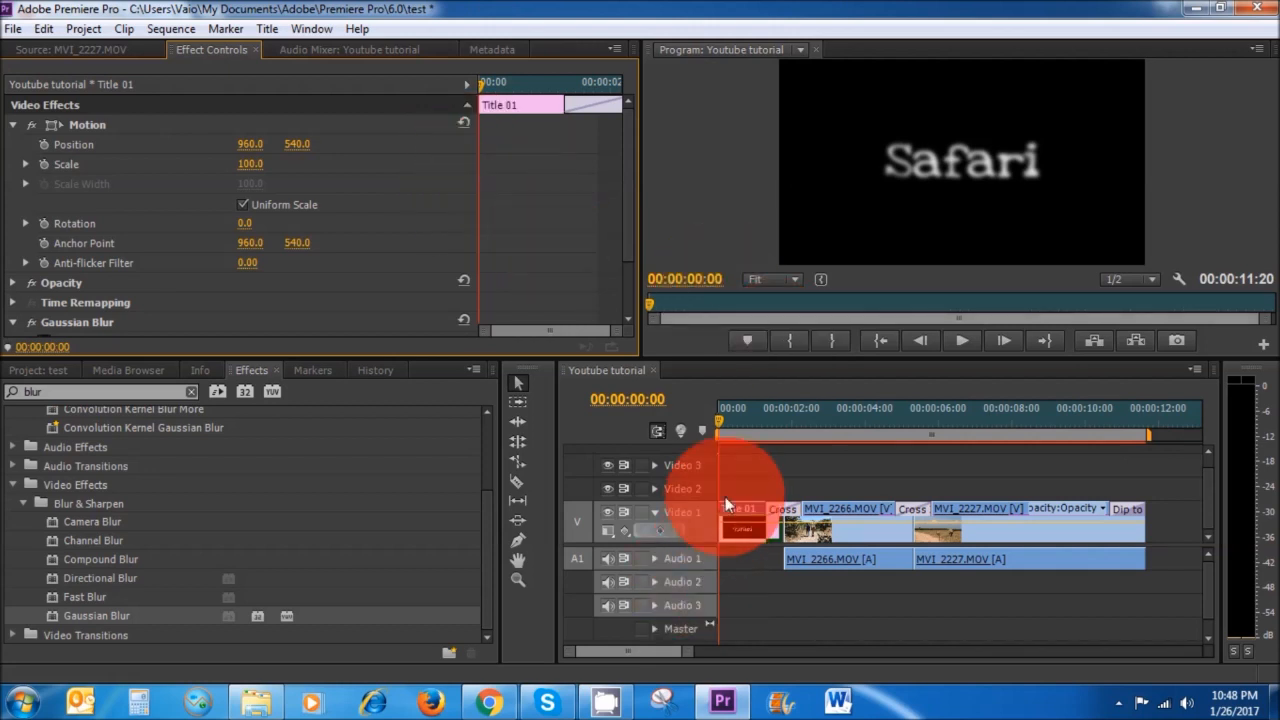
{"action": "left_click", "coordinate": [44, 144]}
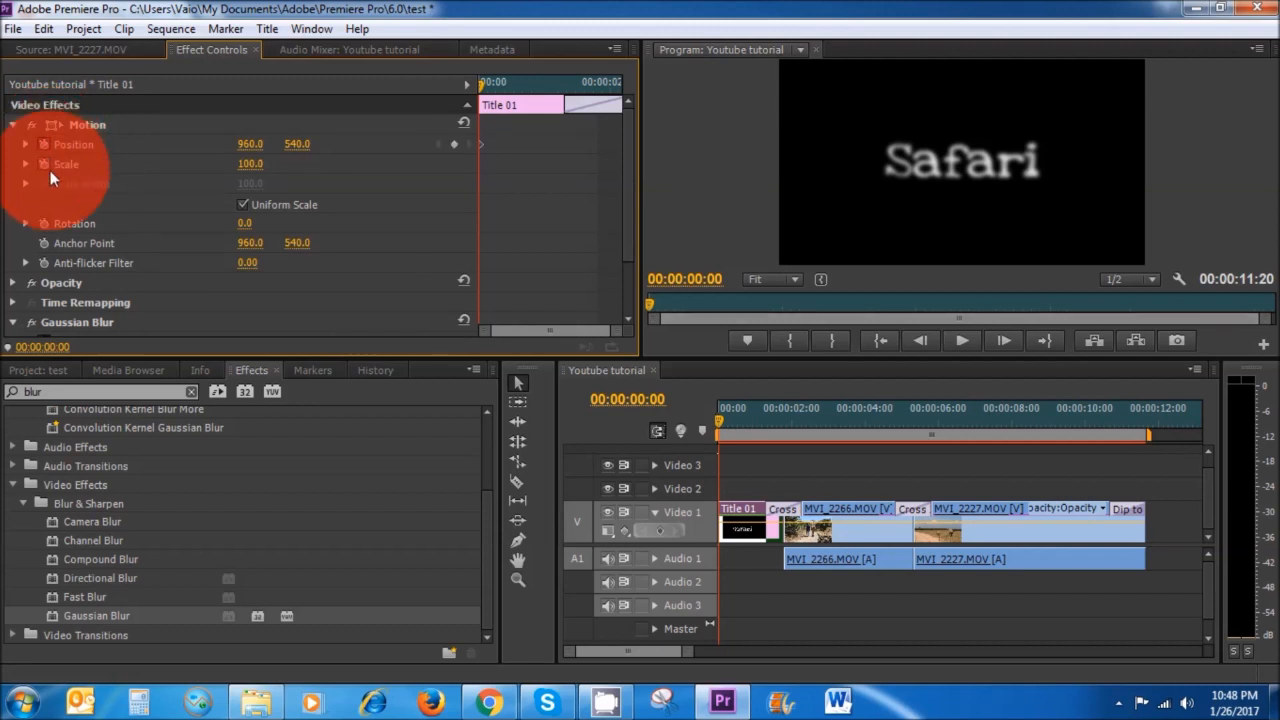
{"action": "left_click", "coordinate": [44, 163]}
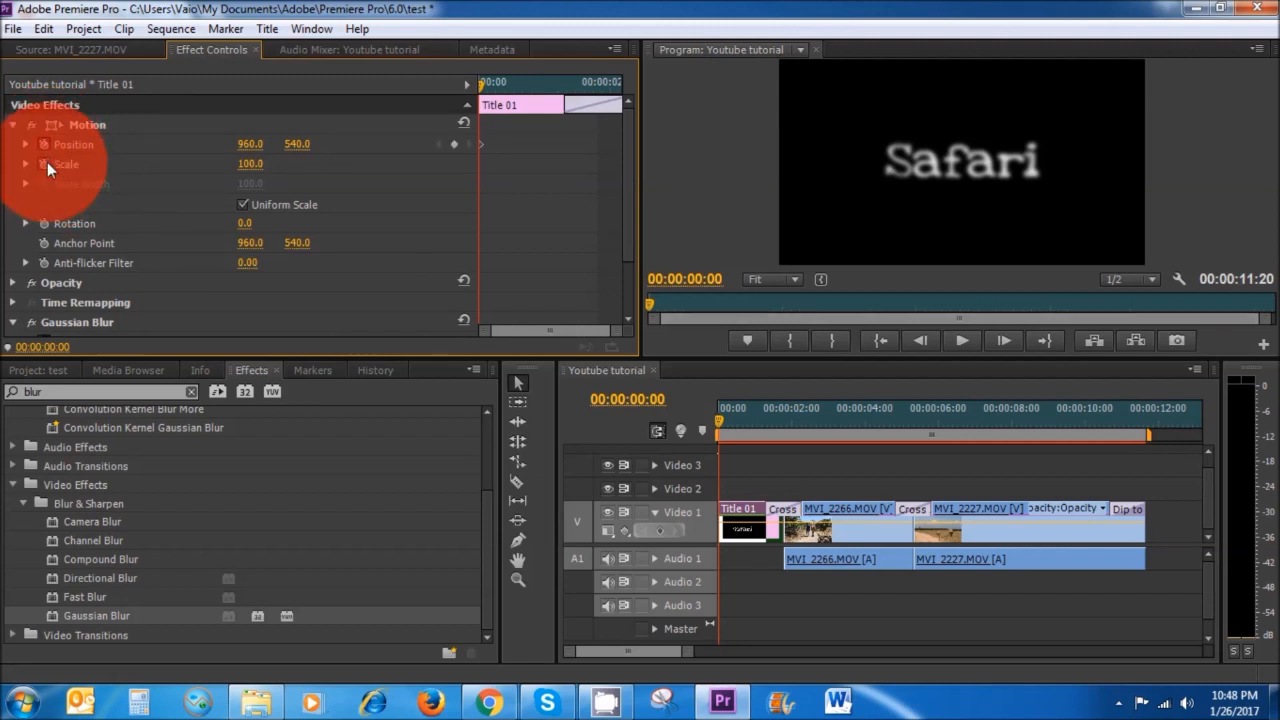
{"action": "left_click", "coordinate": [44, 224]}
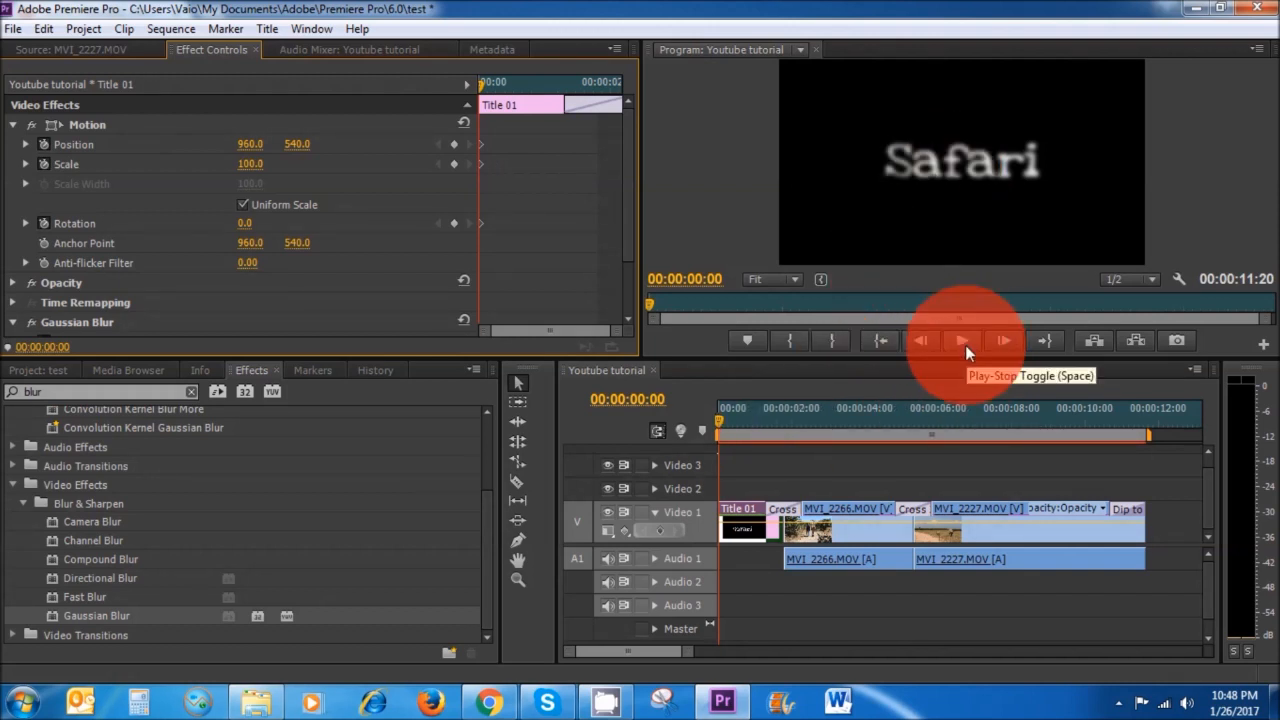
- Animate the scale of Title 01 to 149 with a keyframe at 00:00:01:01
{"action": "left_click", "coordinate": [528, 100]}
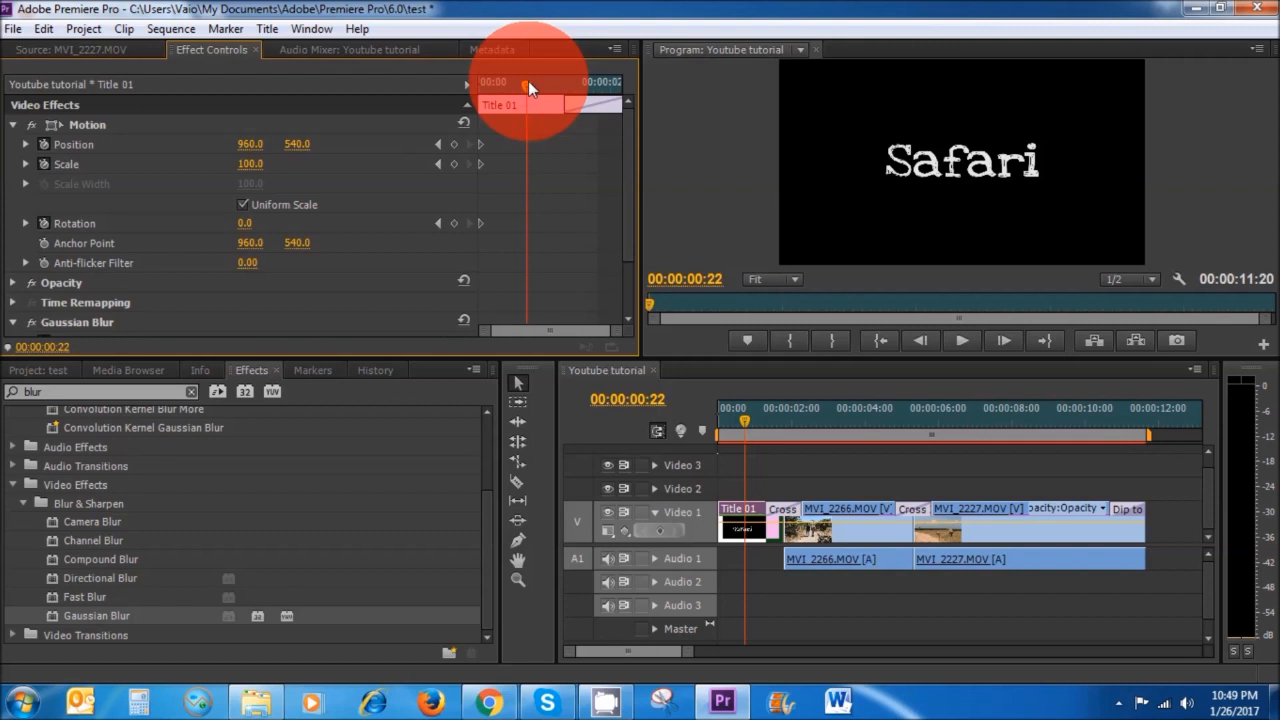
{"action": "left_click_drag", "start_coordinate": [528, 81], "coordinate": [547, 118]}
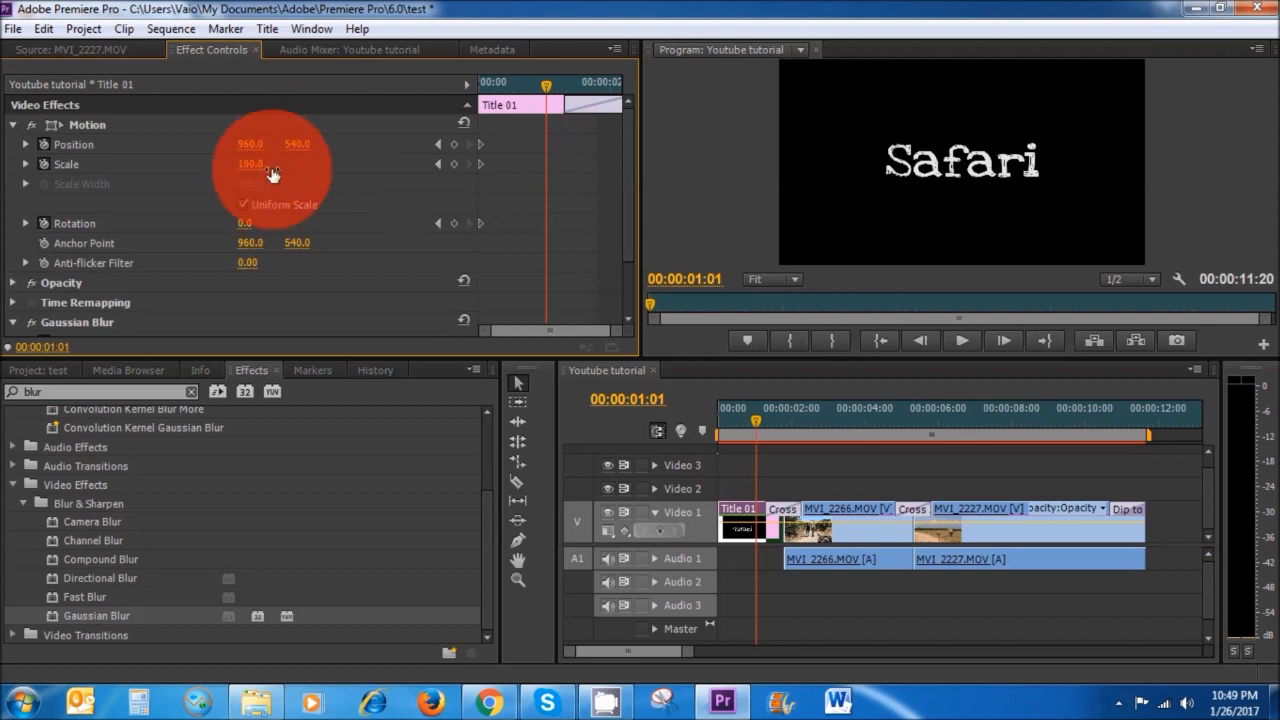
{"action": "left_click_drag", "start_coordinate": [250, 164], "coordinate": [306, 175]}
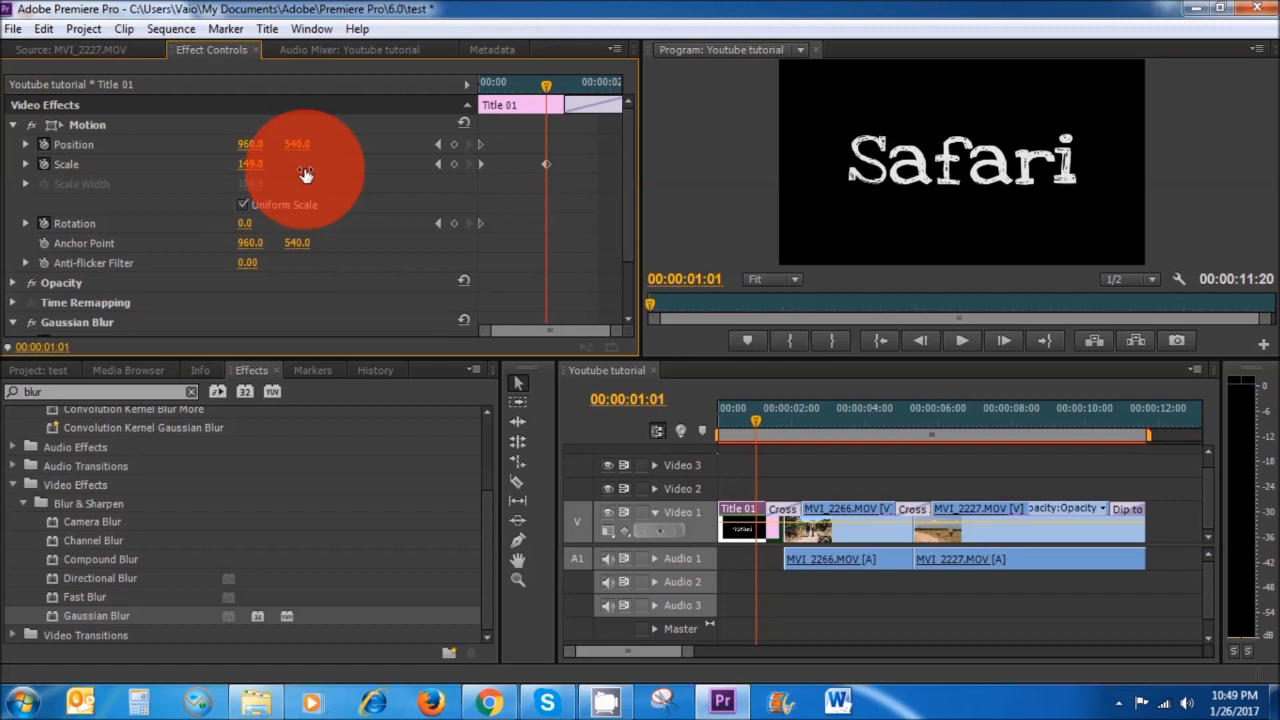
{"action": "left_click", "coordinate": [548, 163]}
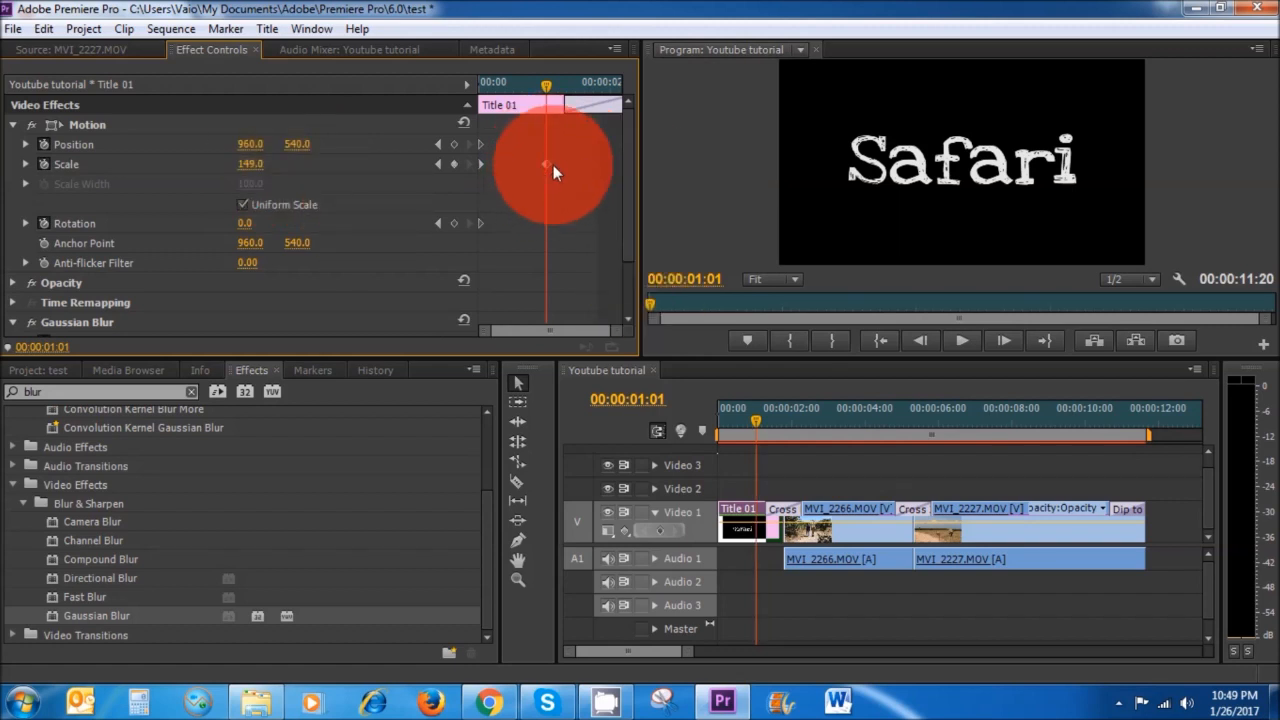
- Move the Safari title to the frame's upper-left corner at 00:00:00:00, at position about 135.7, 106.0
{"action": "mouse_move", "coordinate": [752, 422]}
{"action": "left_mouse_down"}
{"action": "mouse_move", "coordinate": [682, 424]}
{"action": "mouse_move", "coordinate": [758, 448]}
{"action": "mouse_move", "coordinate": [762, 430]}
{"action": "left_mouse_up"}
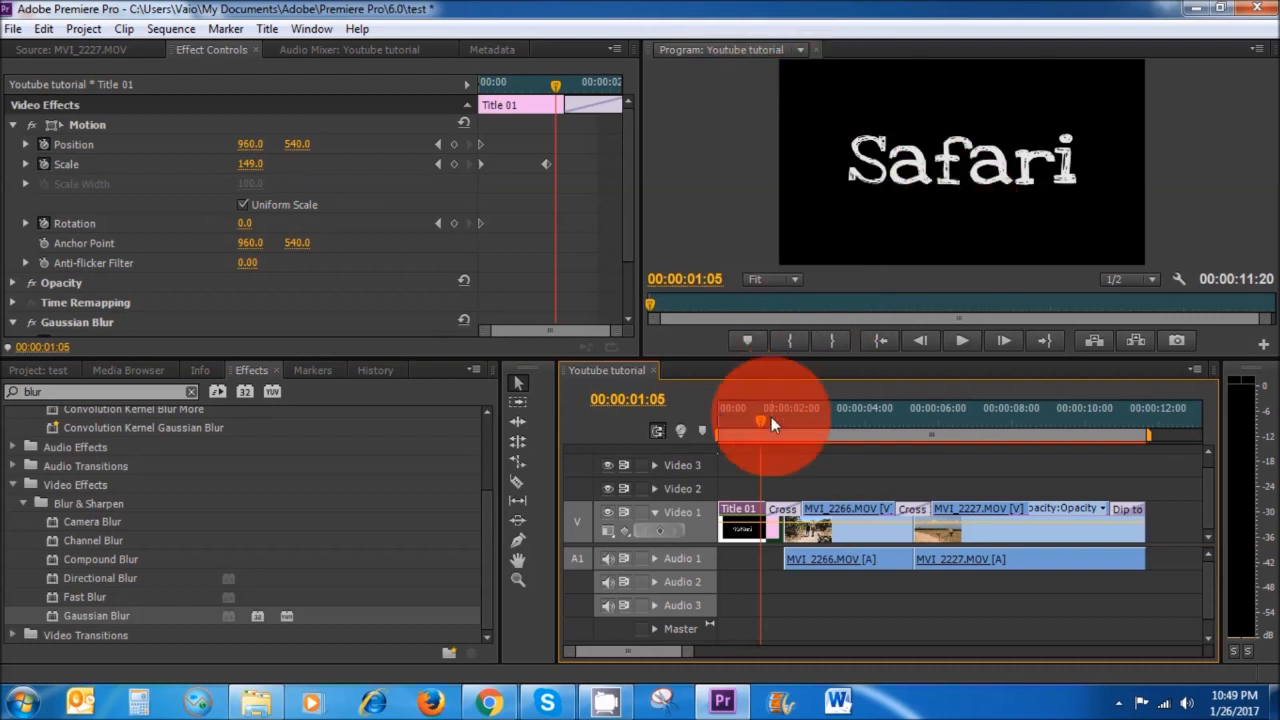
{"action": "left_click_drag", "start_coordinate": [760, 415], "coordinate": [701, 417]}
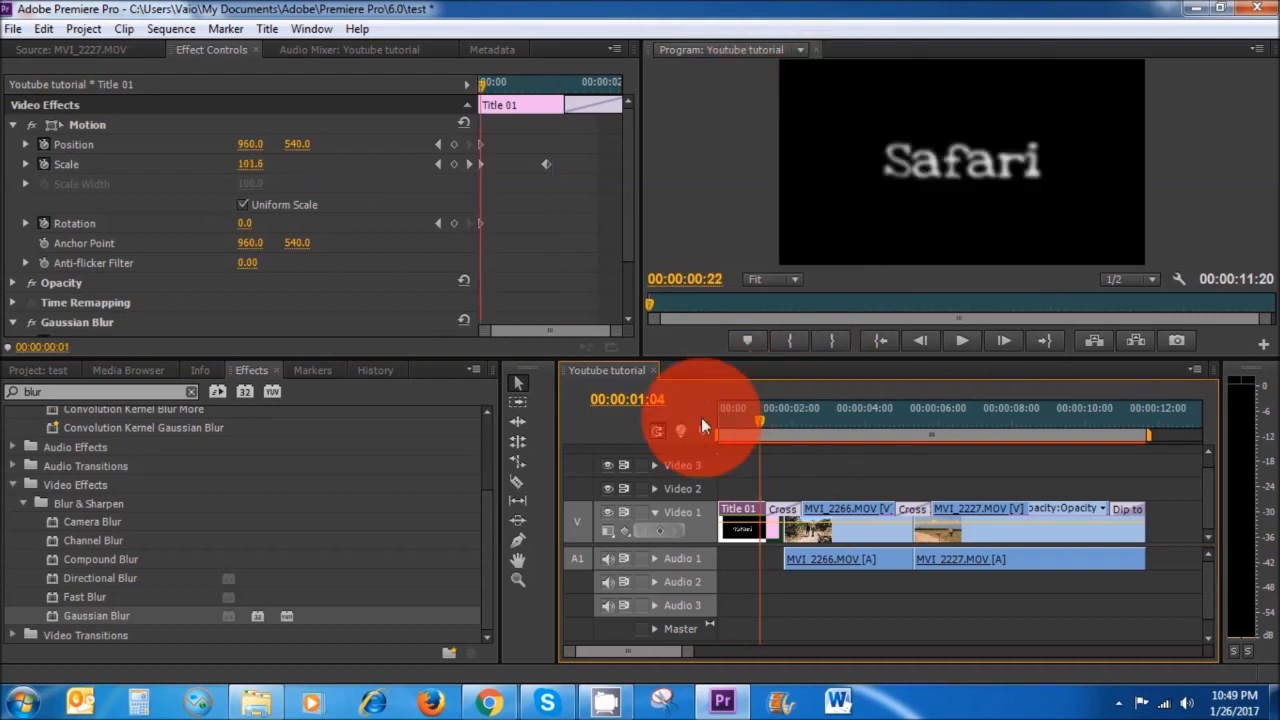
{"action": "left_click", "coordinate": [1002, 165]}
{"action": "left_click_drag", "start_coordinate": [1003, 168], "coordinate": [844, 77]}
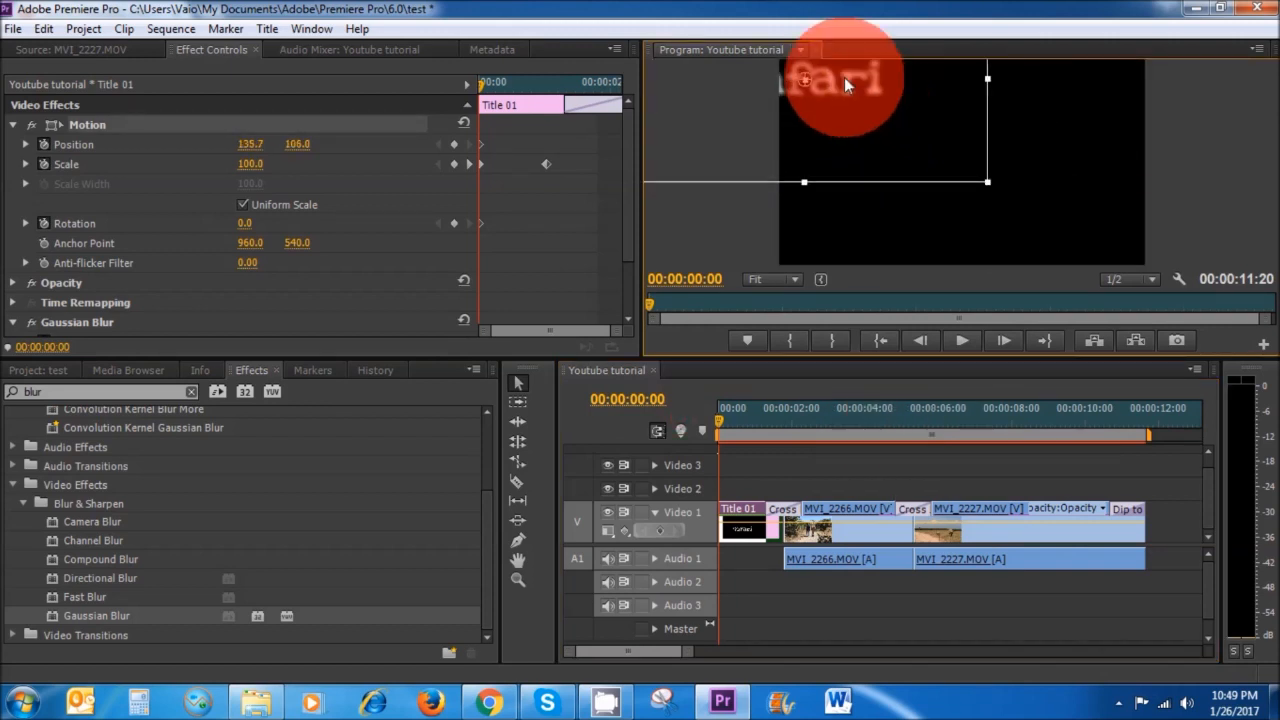
- Add a position keyframe at 00:00:00:29 that brings the Safari title near the frame's centre, at about 1048.8, 554.8
{"action": "left_click", "coordinate": [470, 86]}
{"action": "left_click_drag", "start_coordinate": [470, 86], "coordinate": [545, 102]}
{"action": "left_click", "coordinate": [930, 145]}
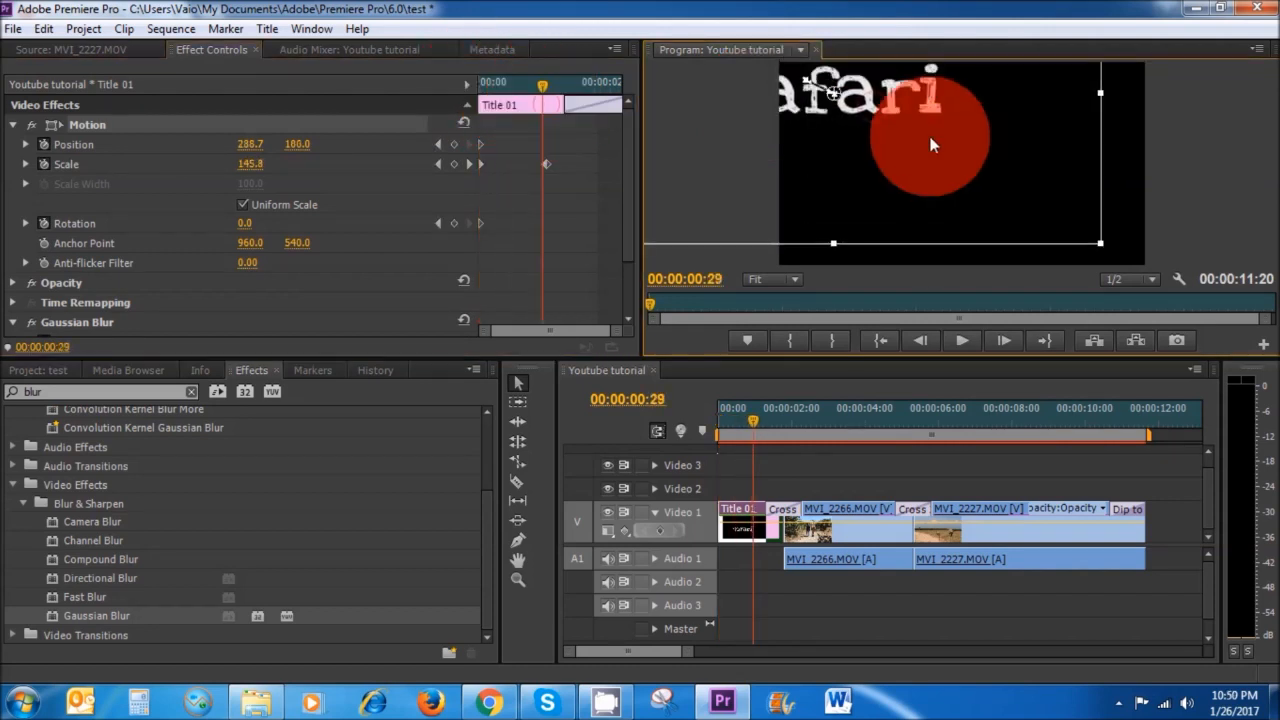
{"action": "left_click_drag", "start_coordinate": [930, 145], "coordinate": [1000, 177]}
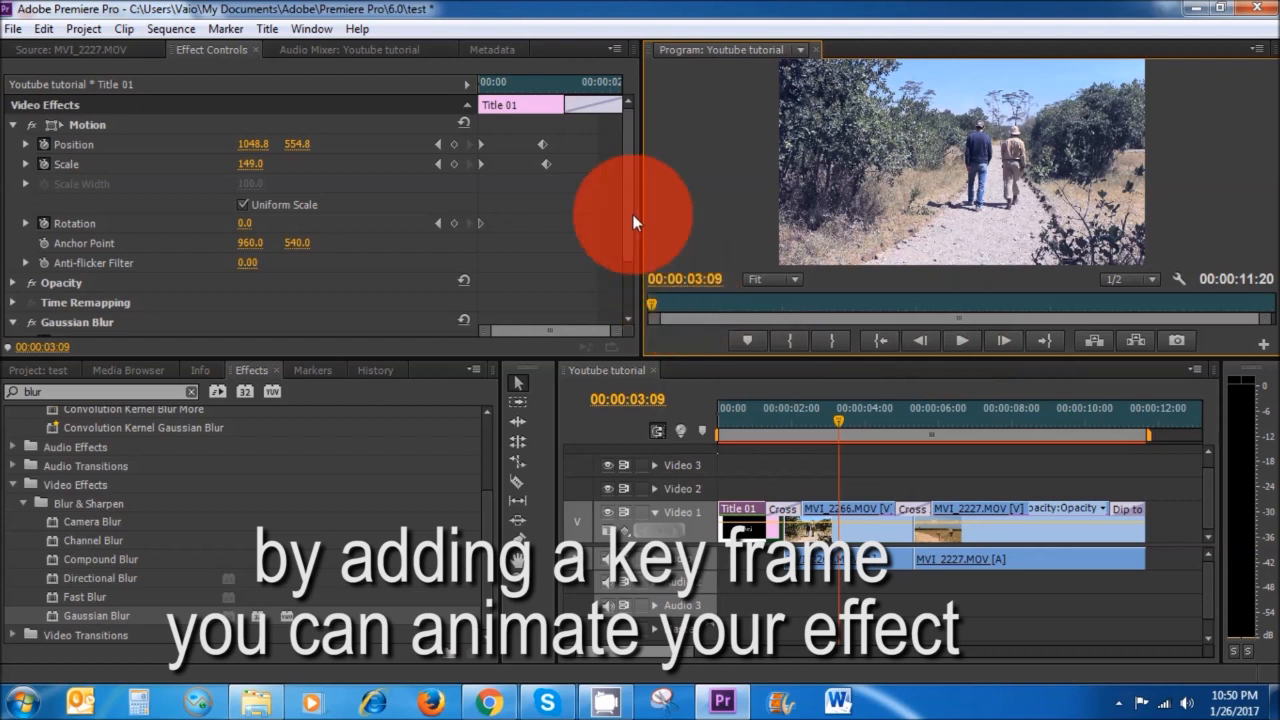
{"action": "scroll", "coordinate": [632, 255], "scroll_direction": "down", "scroll_amount": 1}
{"action": "scroll", "coordinate": [632, 255], "scroll_direction": "down", "scroll_amount": 1}
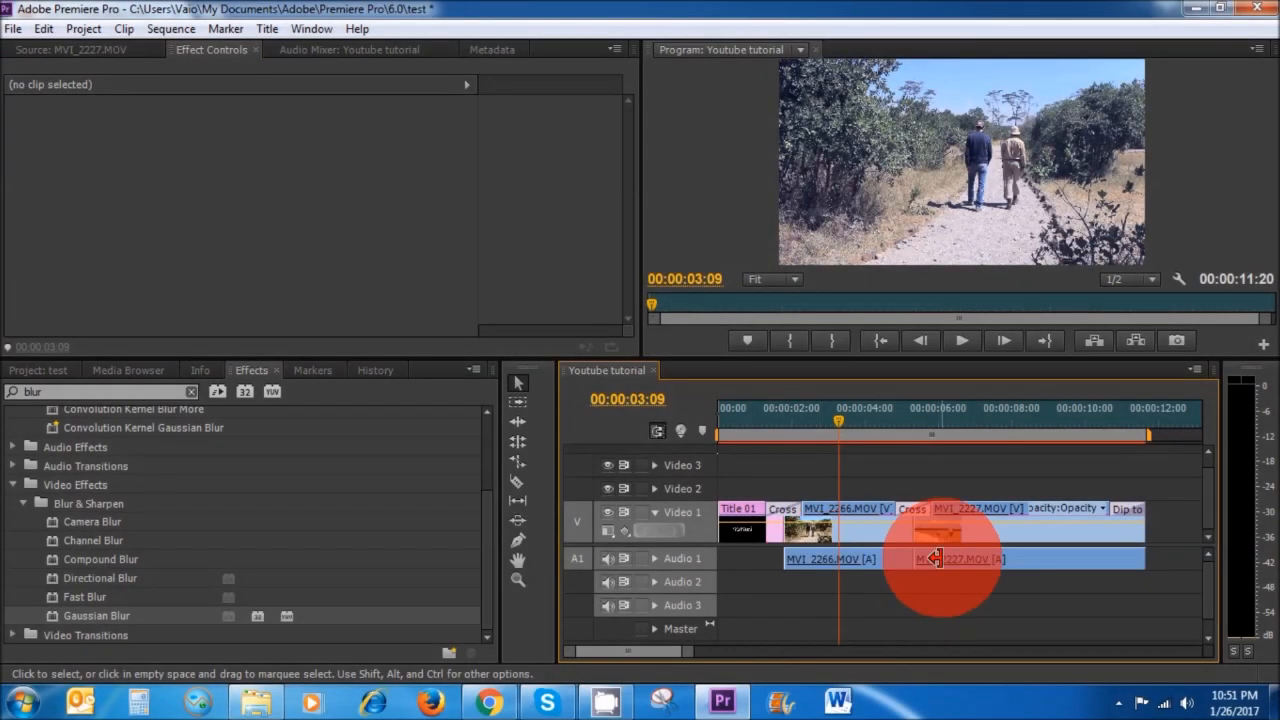
{"action": "left_click", "coordinate": [824, 462]}
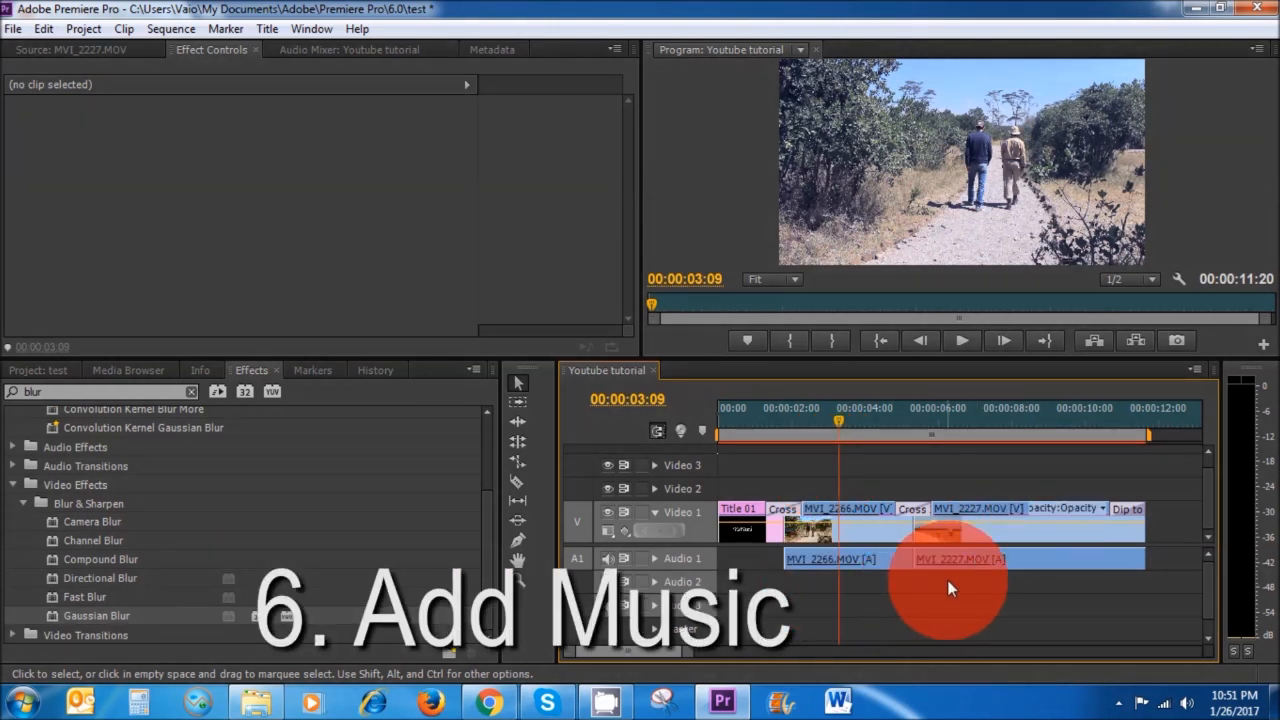
- Import the song "Daughter - Youth (Alle Farben Remix)" from the MUSIC REMIX folder on the Toshiba HDD (H:) drive
{"action": "left_click", "coordinate": [13, 29]}
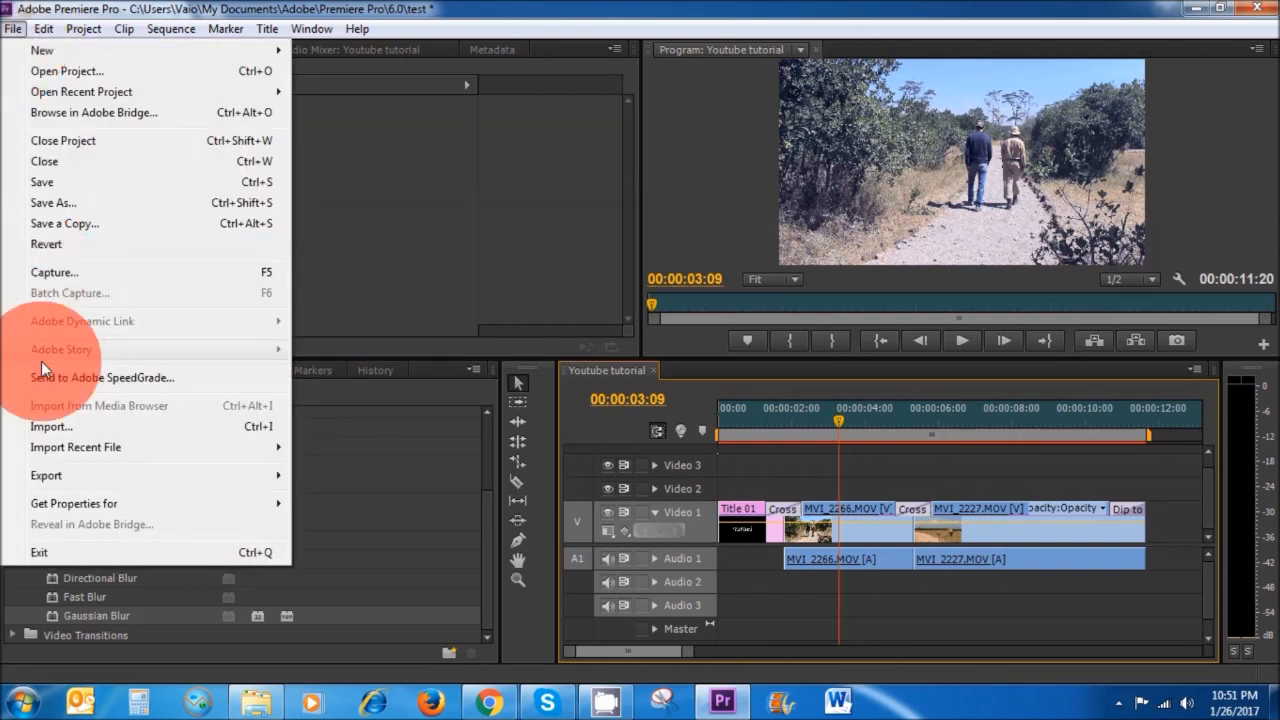
{"action": "left_click", "coordinate": [51, 427]}
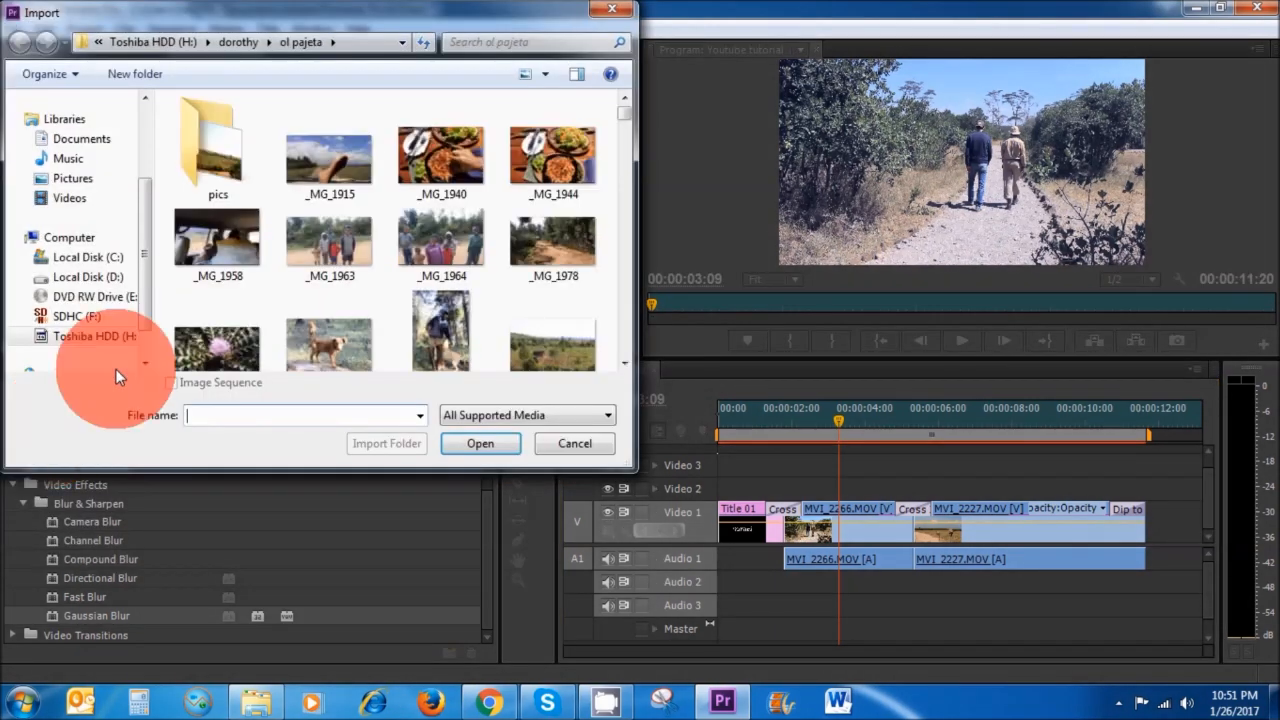
{"action": "left_click", "coordinate": [97, 340]}
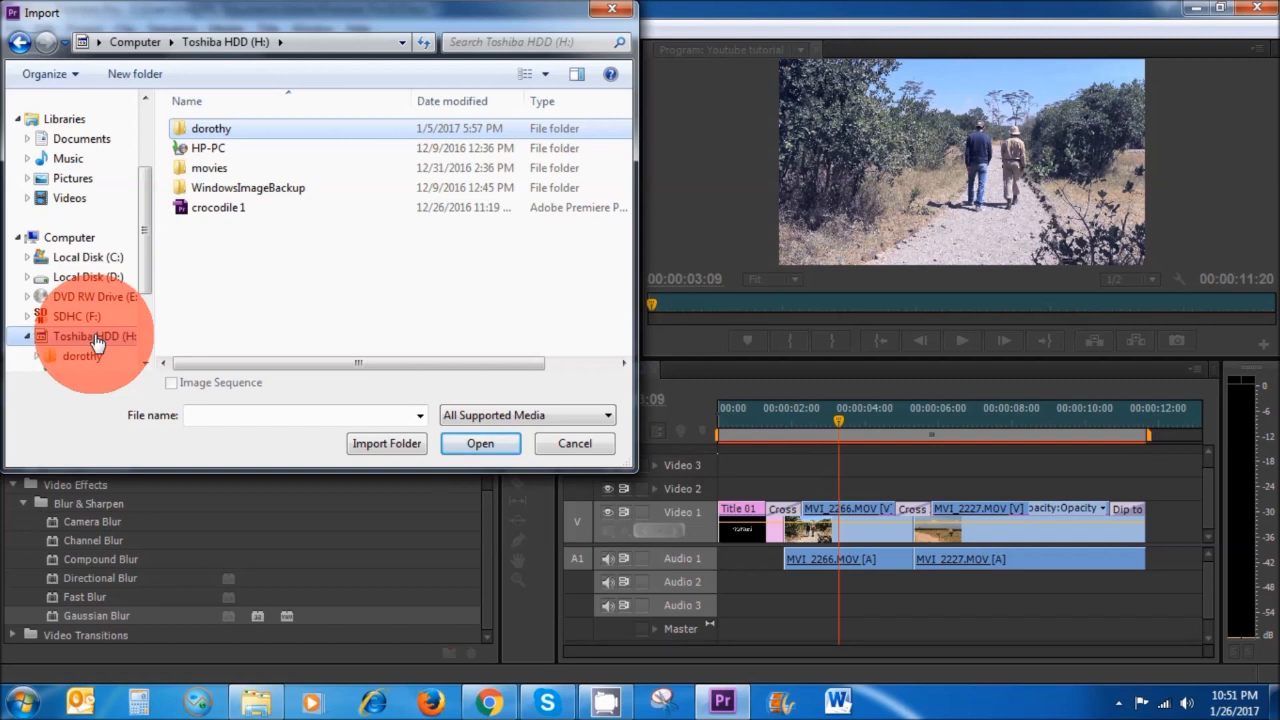
{"action": "double_click", "coordinate": [286, 130]}
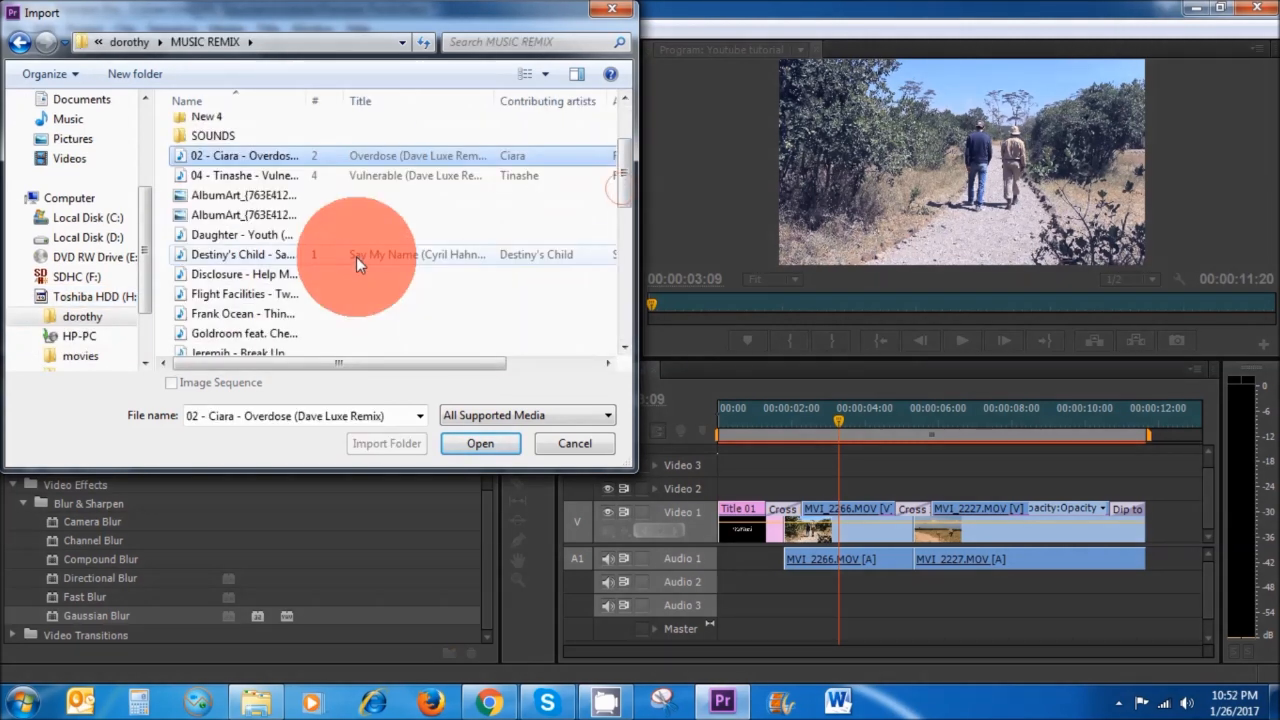
{"action": "left_click", "coordinate": [335, 233]}
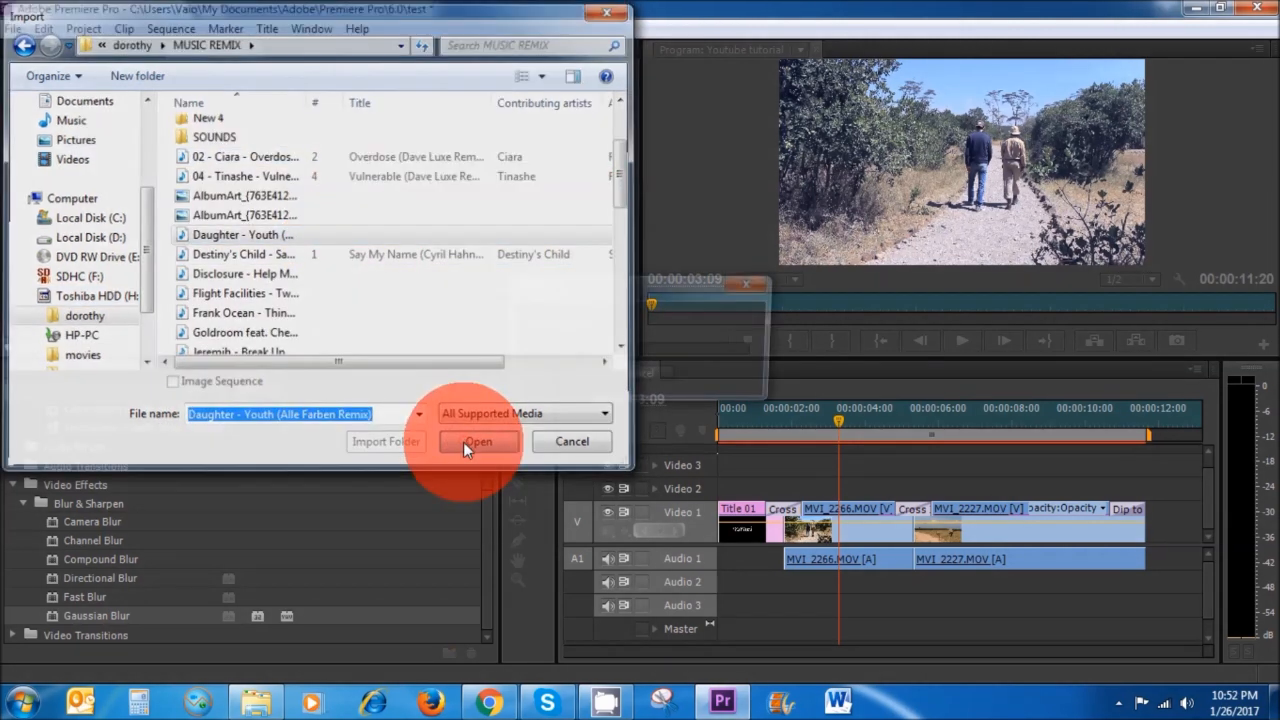
{"action": "left_click", "coordinate": [463, 443]}
{"action": "left_click", "coordinate": [327, 450]}
- Open the imported Daughter - Youth song from the project in the Source Monitor and listen to its beginning
{"action": "left_click", "coordinate": [48, 373]}
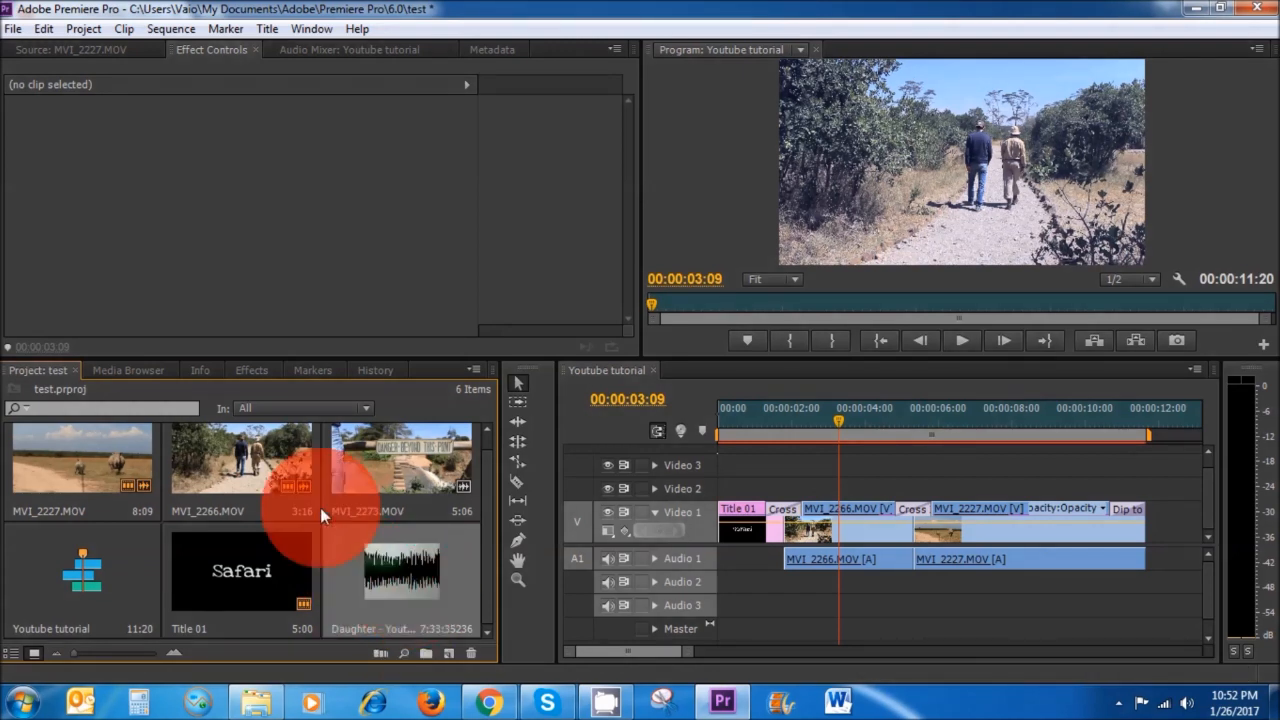
{"action": "left_click", "coordinate": [252, 370]}
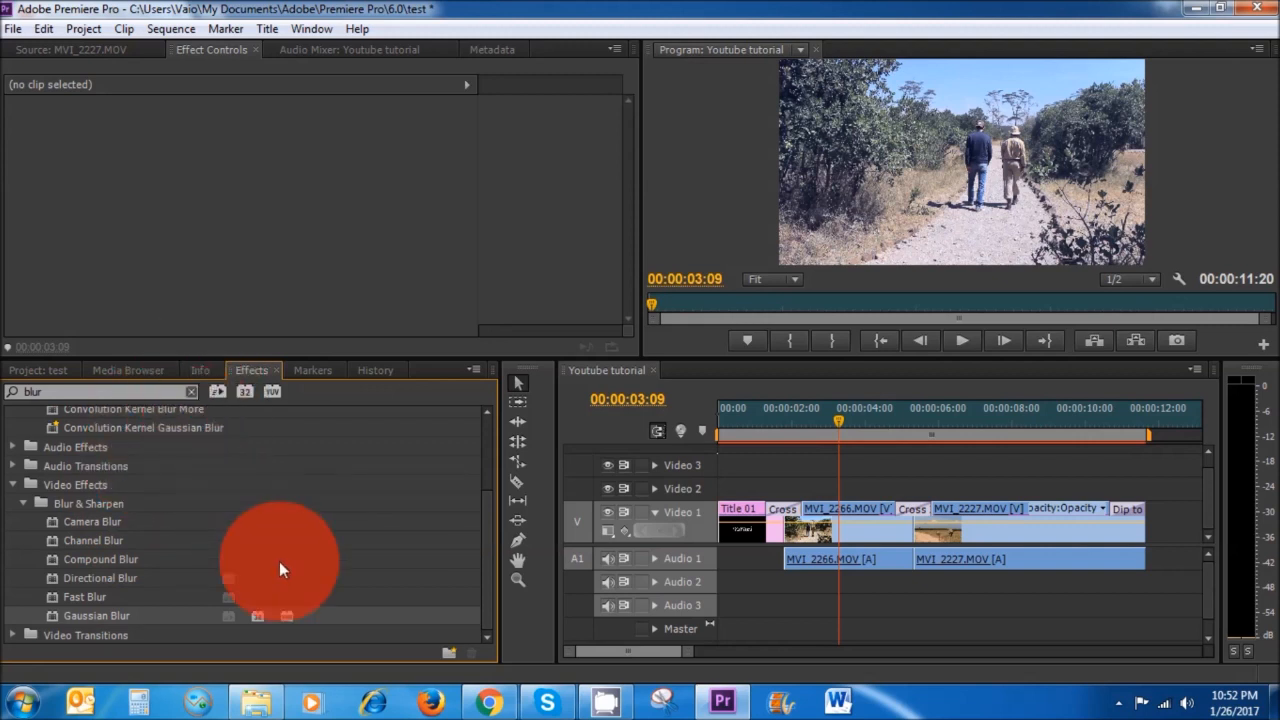
{"action": "left_click", "coordinate": [45, 371]}
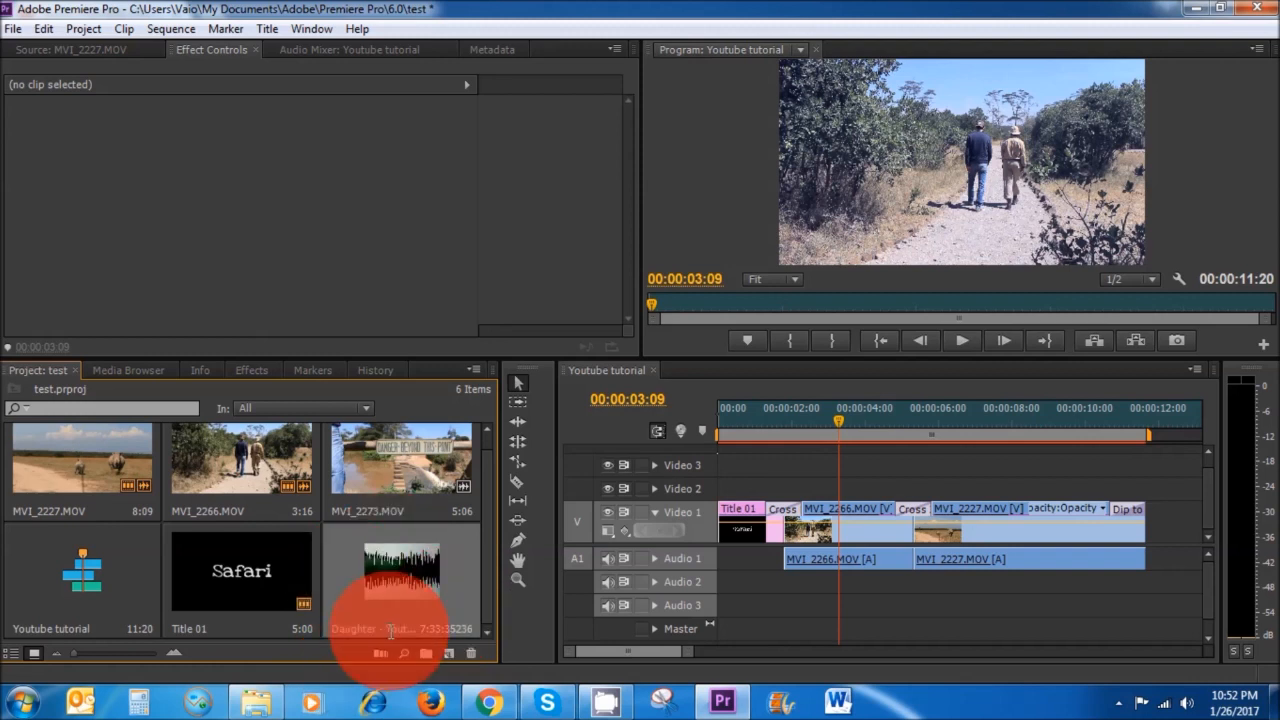
{"action": "mouse_move", "coordinate": [398, 552]}
{"action": "left_mouse_down"}
{"action": "mouse_move", "coordinate": [945, 540]}
{"action": "mouse_move", "coordinate": [395, 565]}
{"action": "left_mouse_up"}
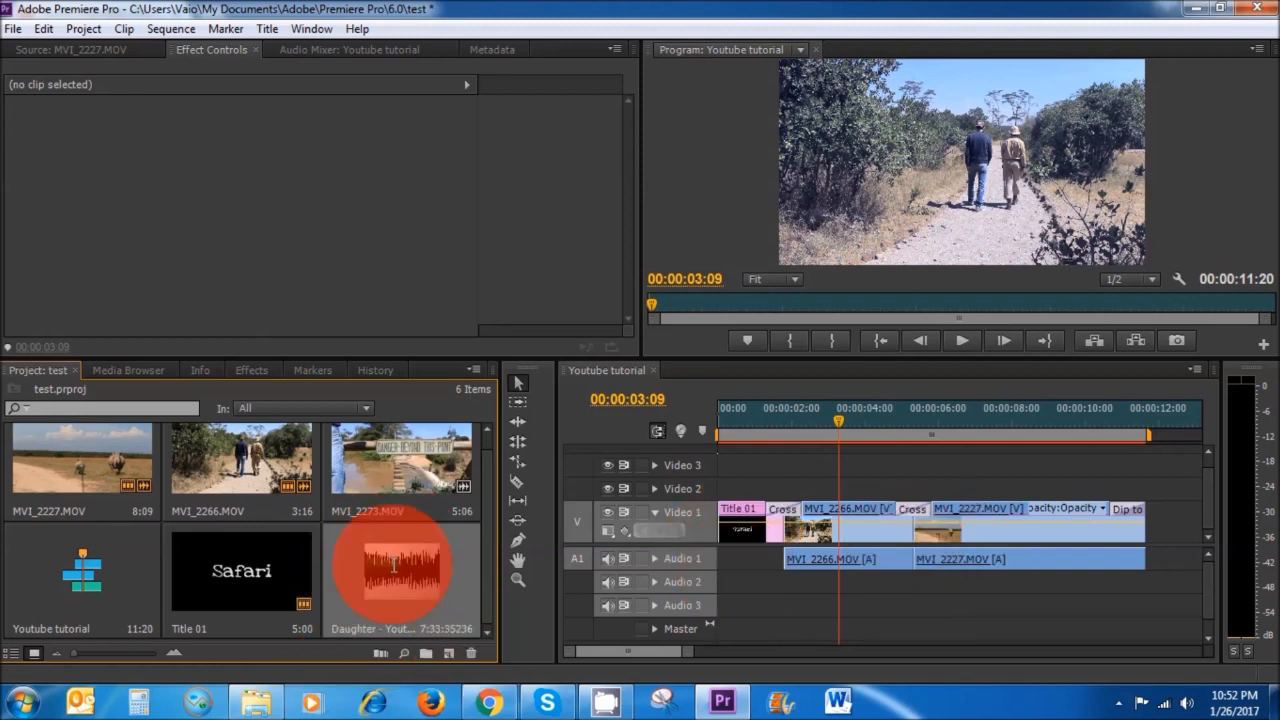
{"action": "double_click", "coordinate": [395, 565]}
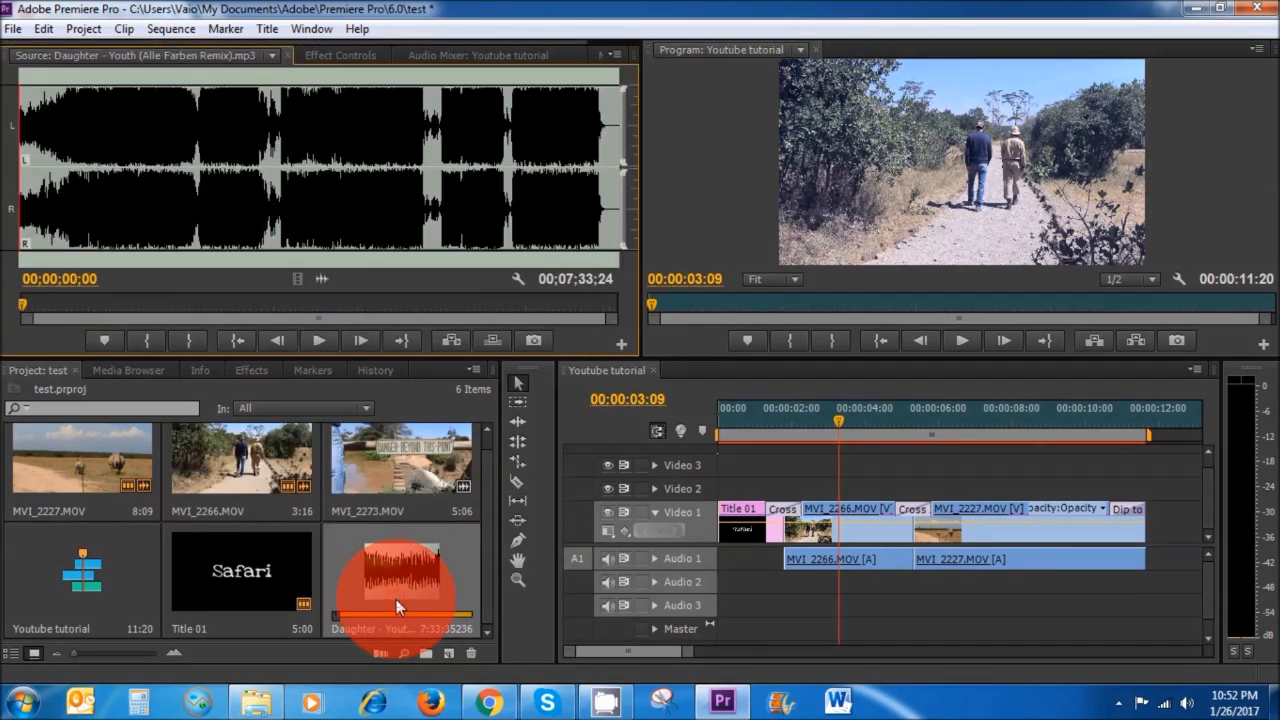
{"action": "left_click", "coordinate": [322, 341]}
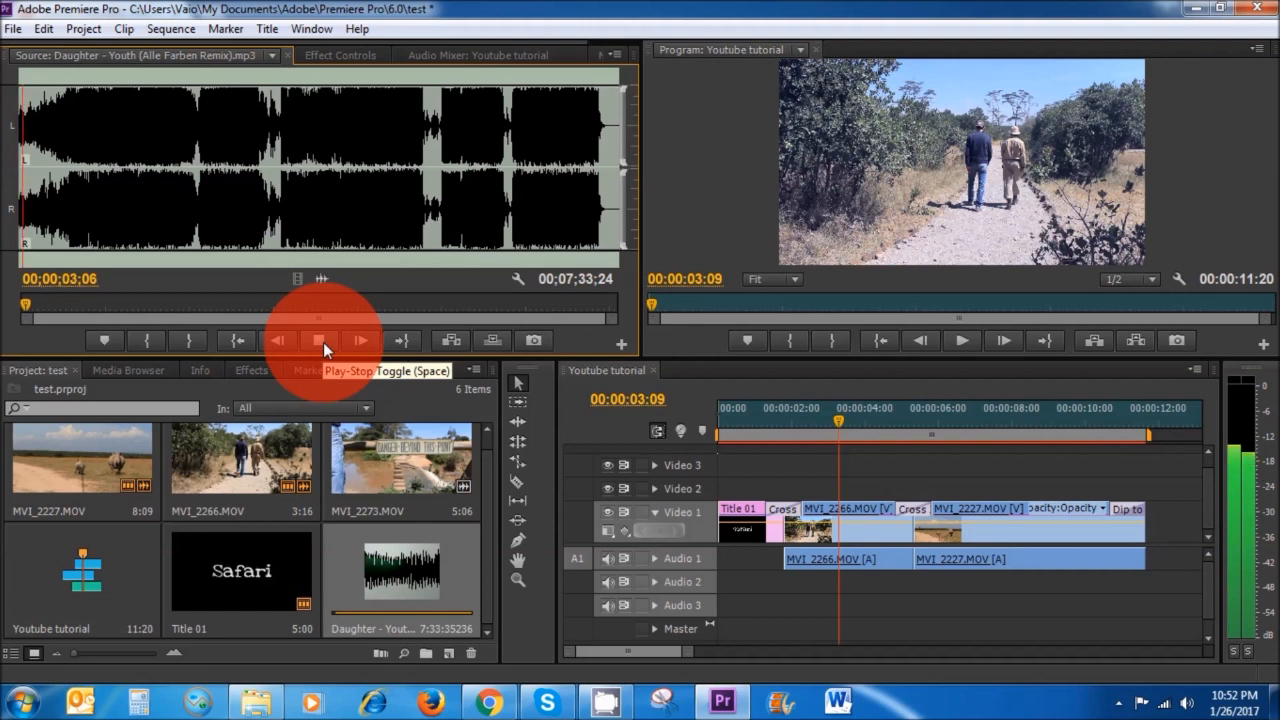
{"action": "left_click", "coordinate": [29, 306]}
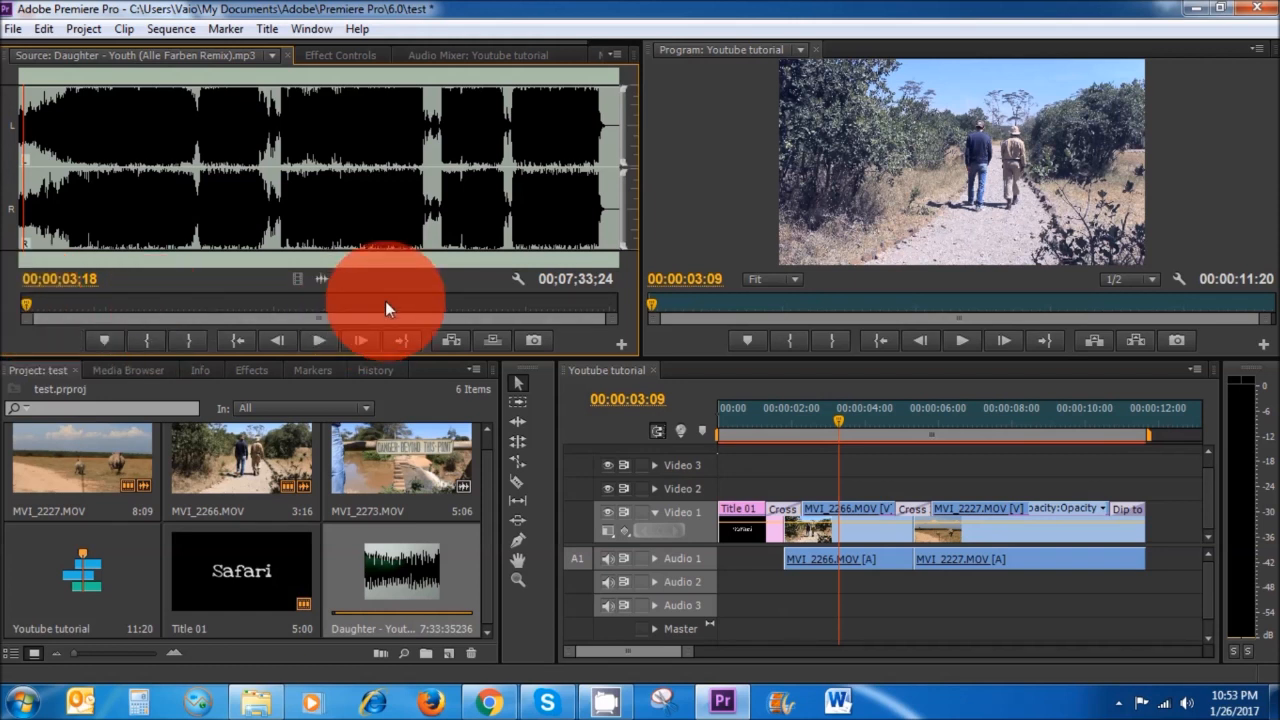
- Mark the song excerpt with an in point at 00;02;15;15 and an out point at 00;02;24;24
{"action": "left_click", "coordinate": [199, 303]}
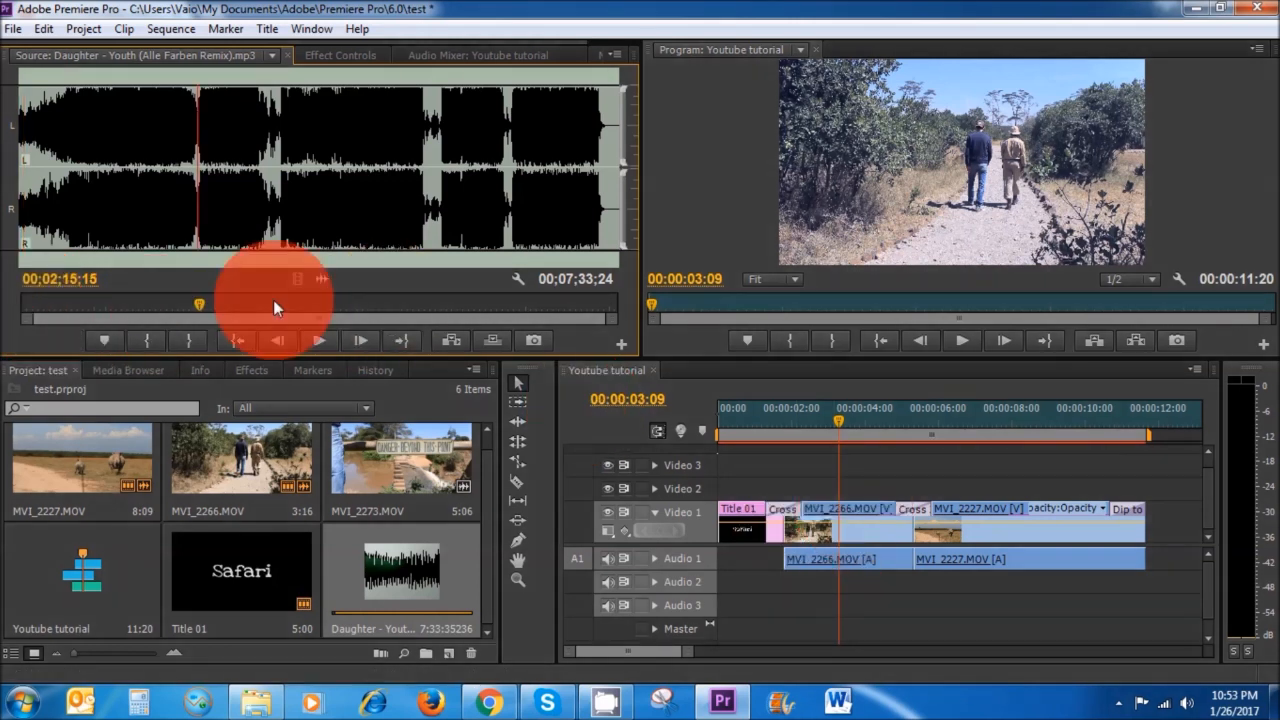
{"action": "key", "text": "i"}
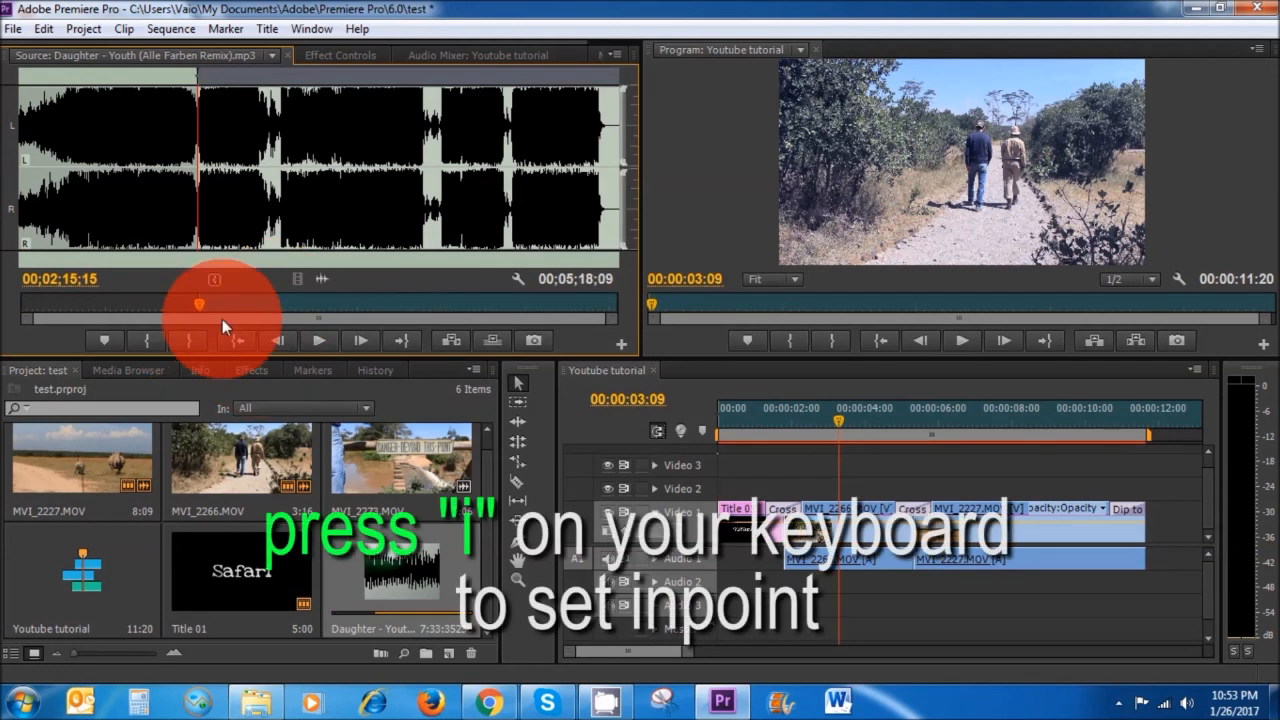
{"action": "left_click", "coordinate": [329, 340]}
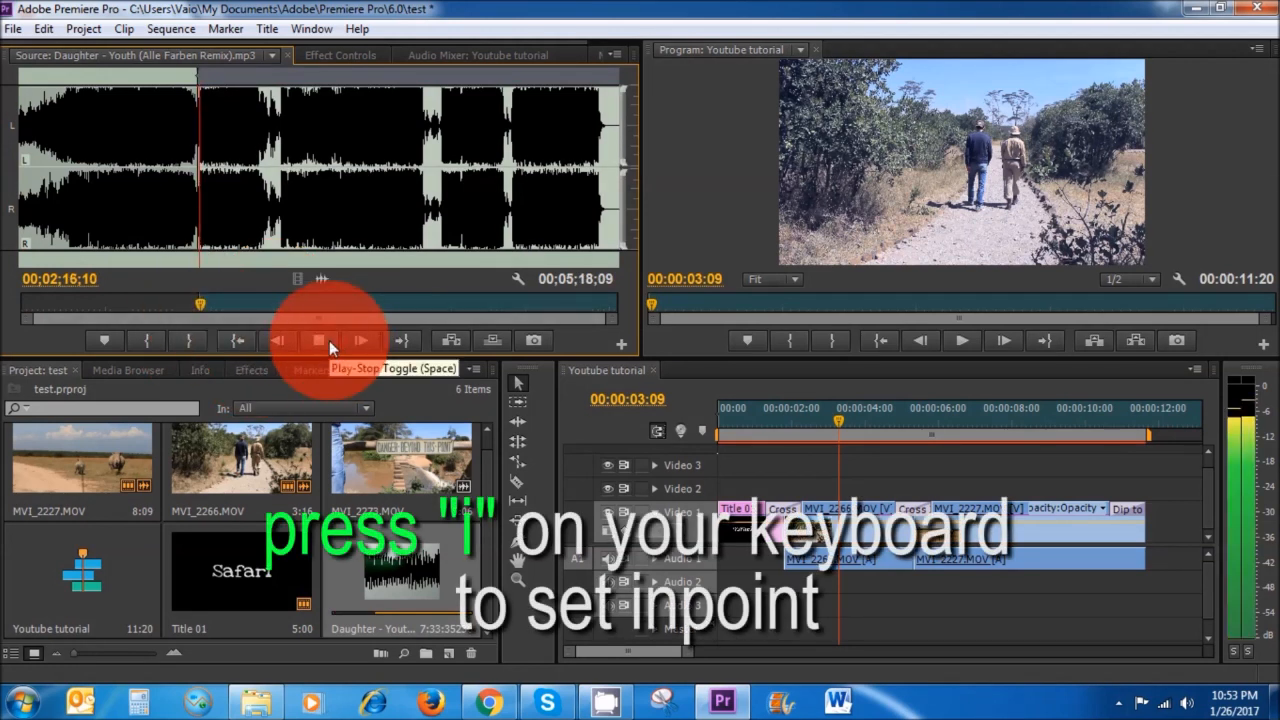
{"action": "left_click", "coordinate": [214, 303]}
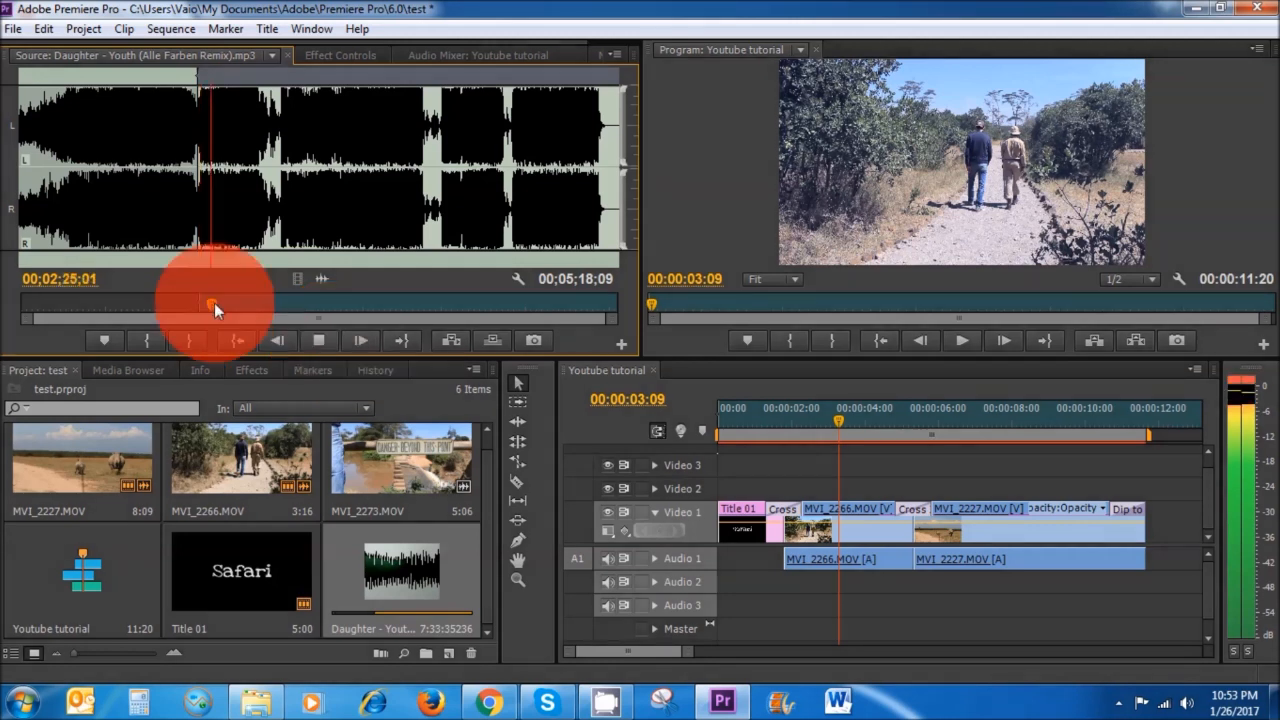
{"action": "left_click", "coordinate": [211, 303]}
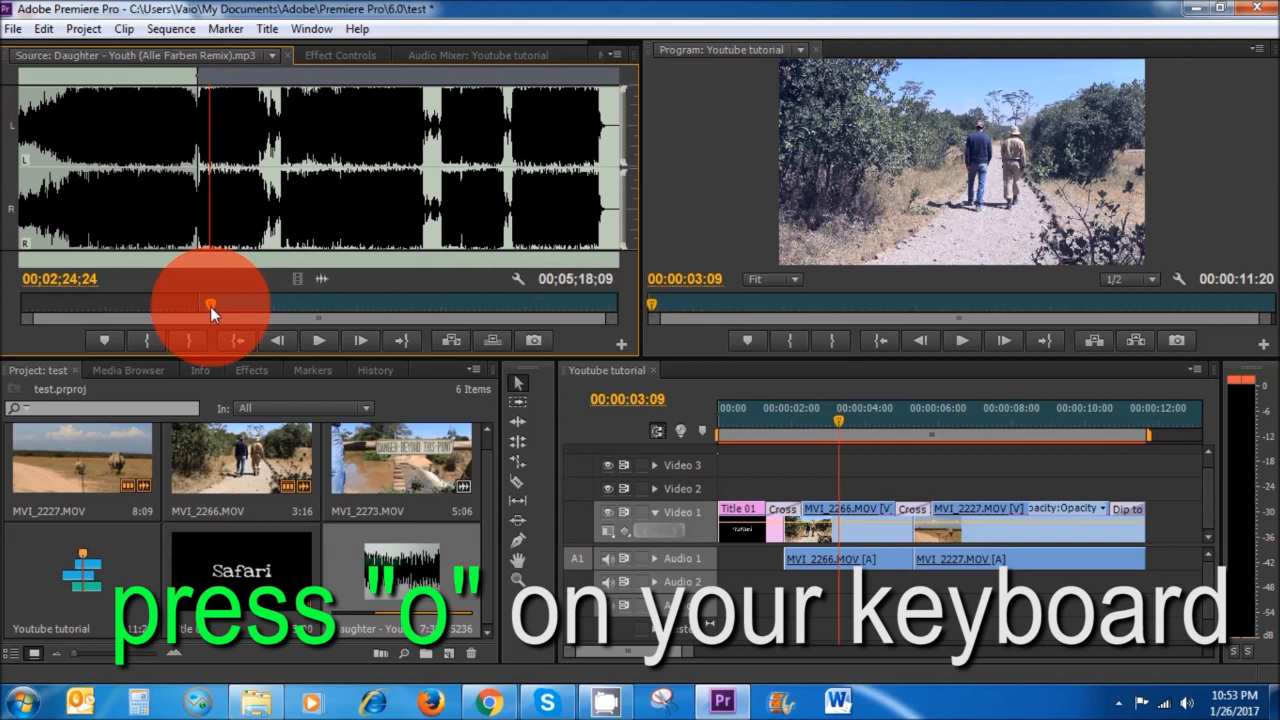
{"action": "key", "text": "o"}
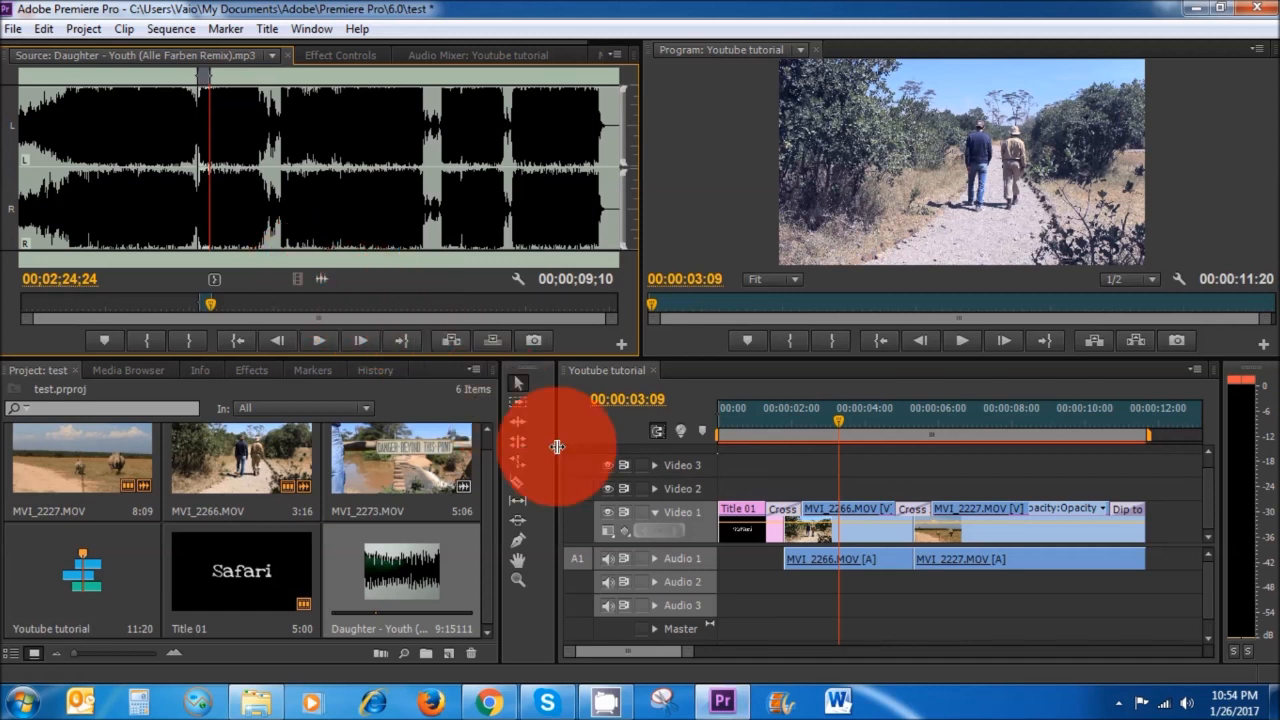
- Place the marked song excerpt on Audio 2 at the start of the sequence and expand that track
{"action": "left_click_drag", "start_coordinate": [312, 281], "coordinate": [719, 584]}
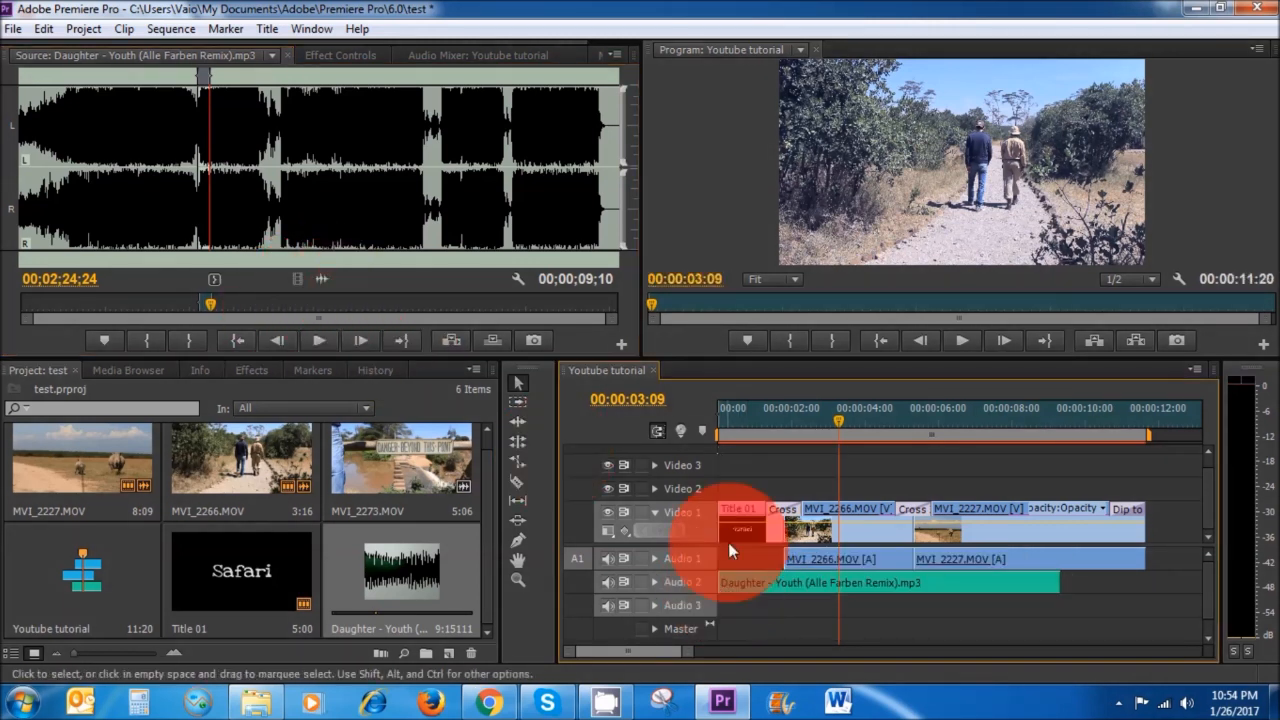
{"action": "left_click", "coordinate": [818, 420]}
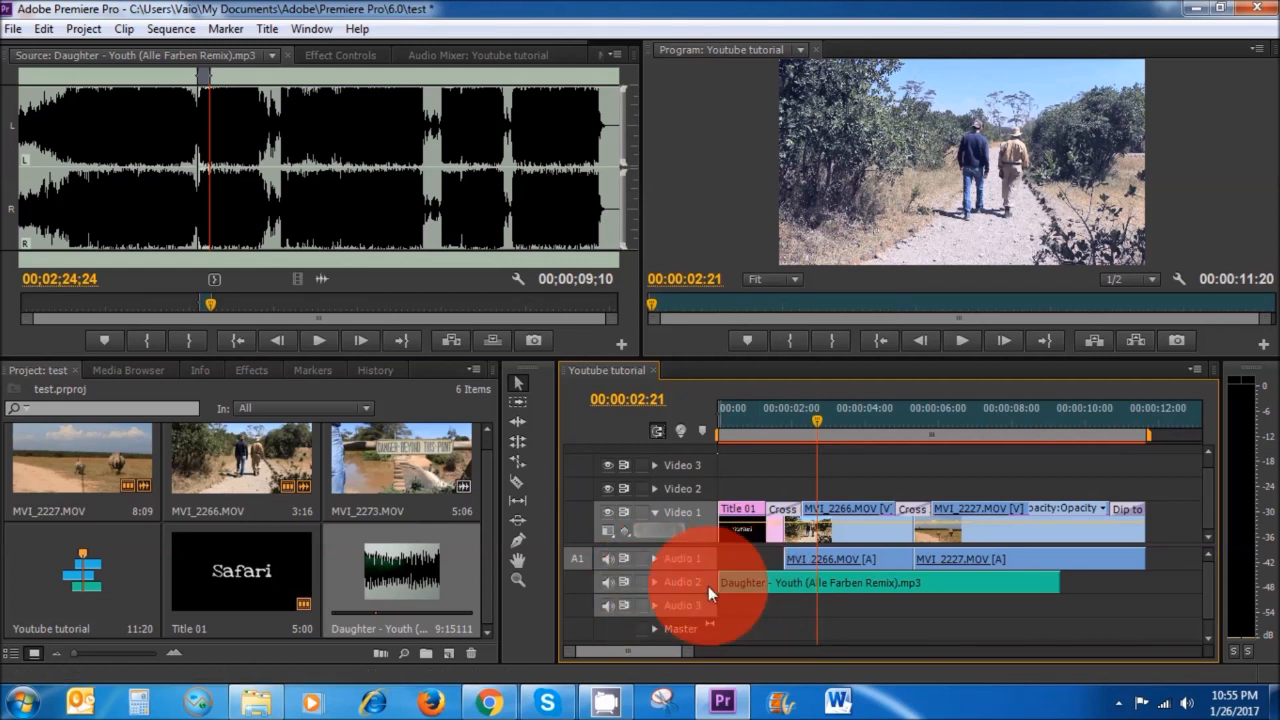
{"action": "left_click", "coordinate": [654, 584]}
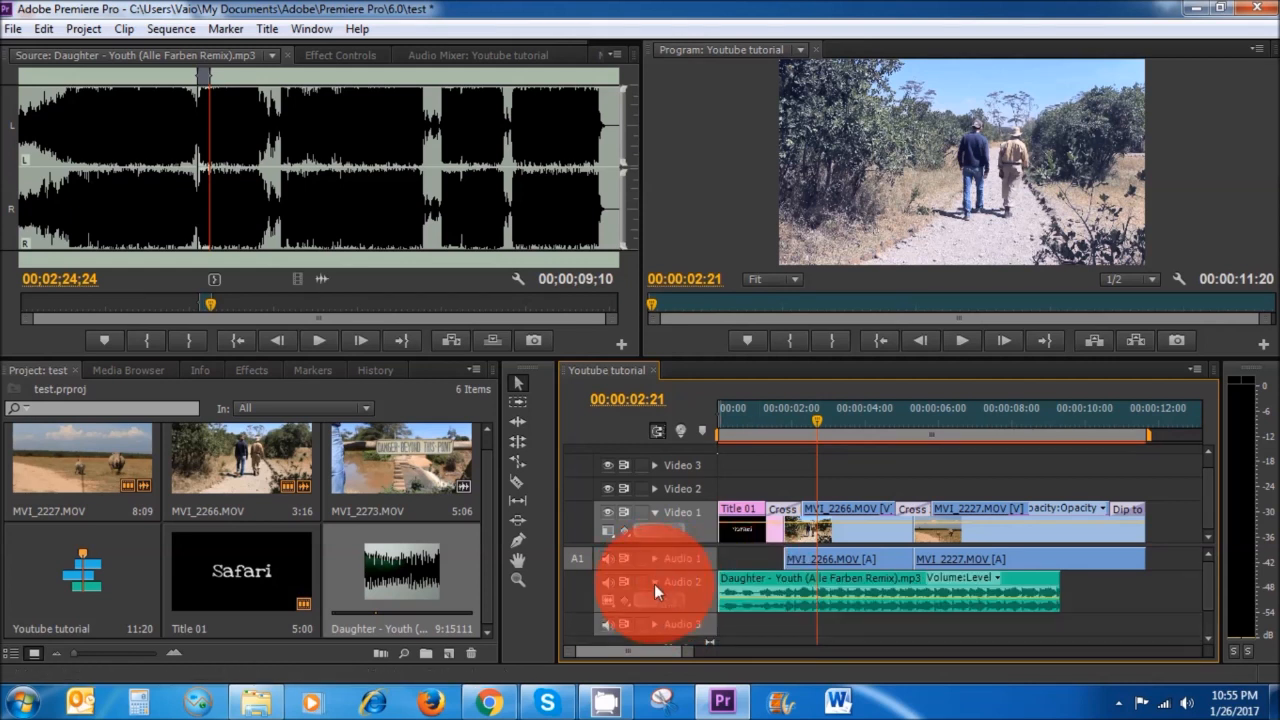
- Adjust the volume level of the song clip on Audio 2, trying about -12.73 dB and checking it by playing the sequence
{"action": "left_click", "coordinate": [805, 606]}
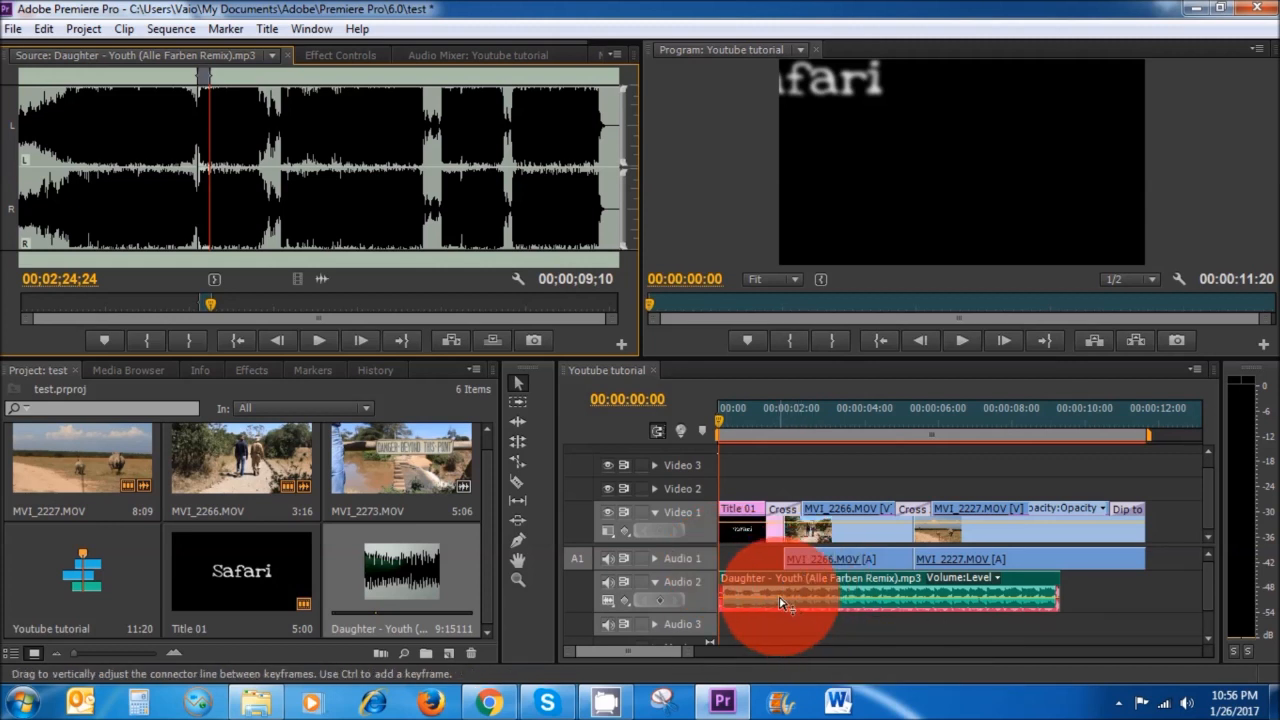
{"action": "left_click_drag", "start_coordinate": [781, 604], "coordinate": [781, 611]}
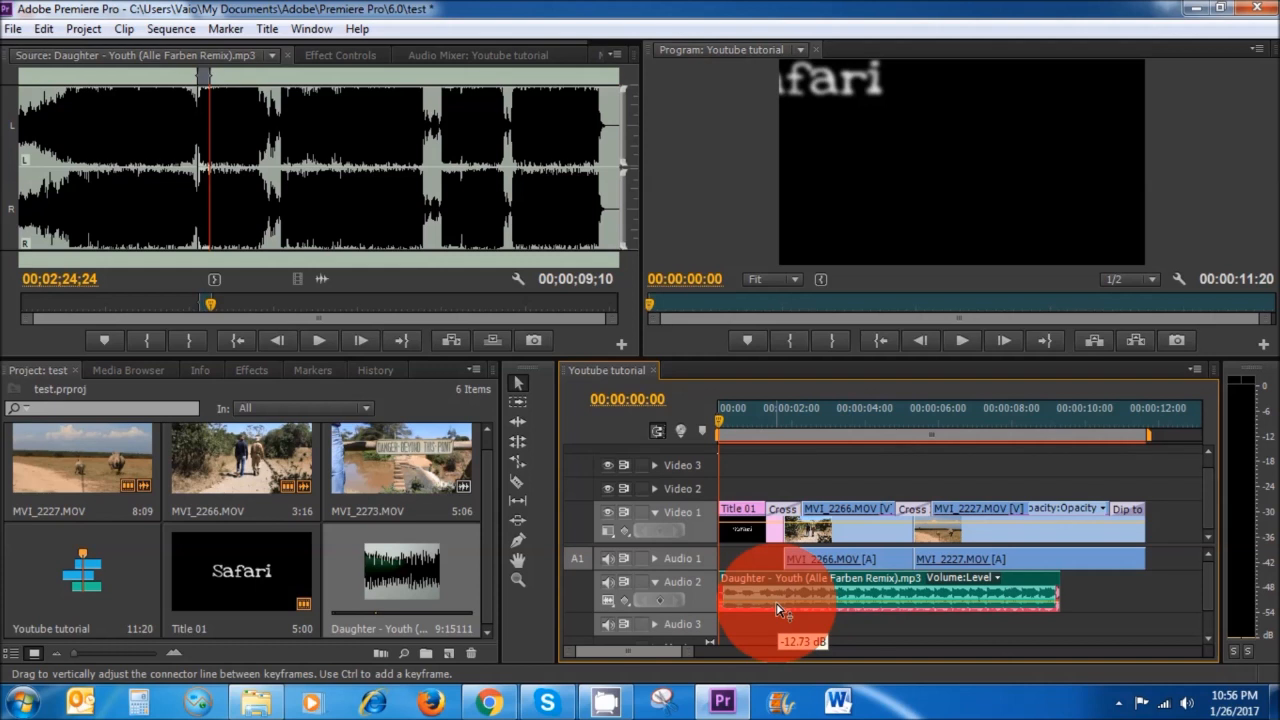
{"action": "left_click", "coordinate": [960, 340]}
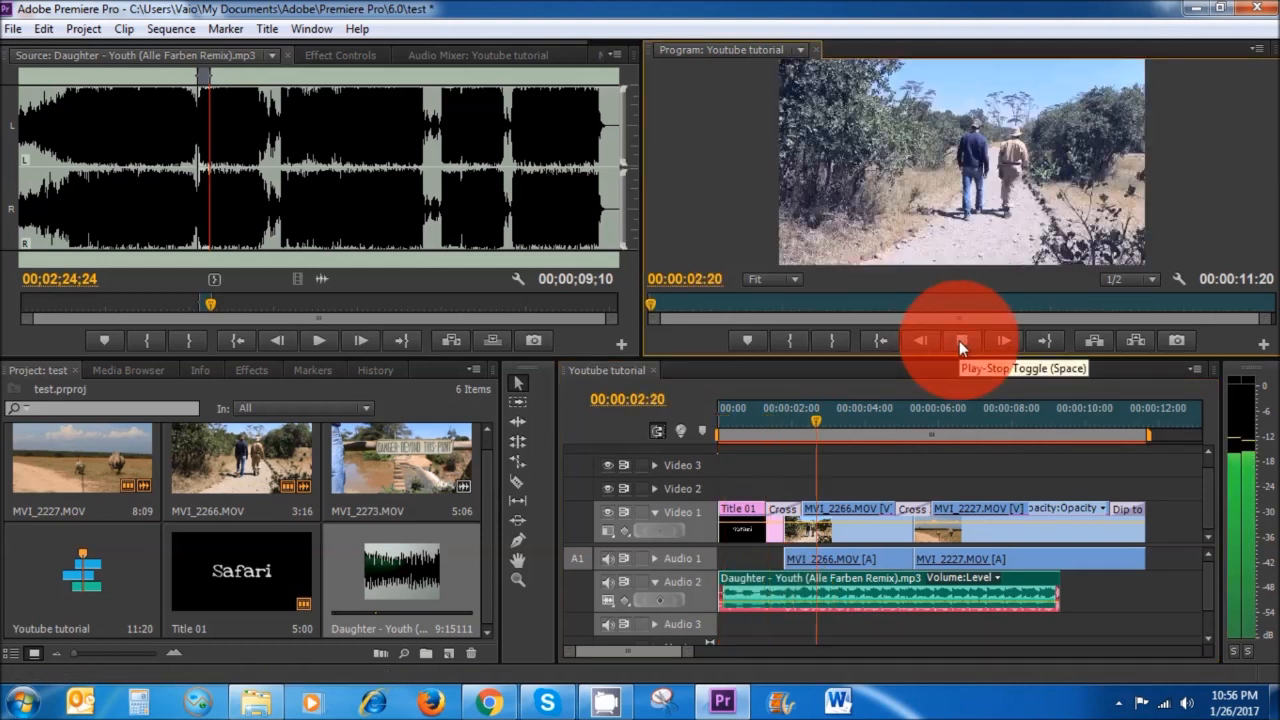
{"action": "left_click", "coordinate": [960, 341]}
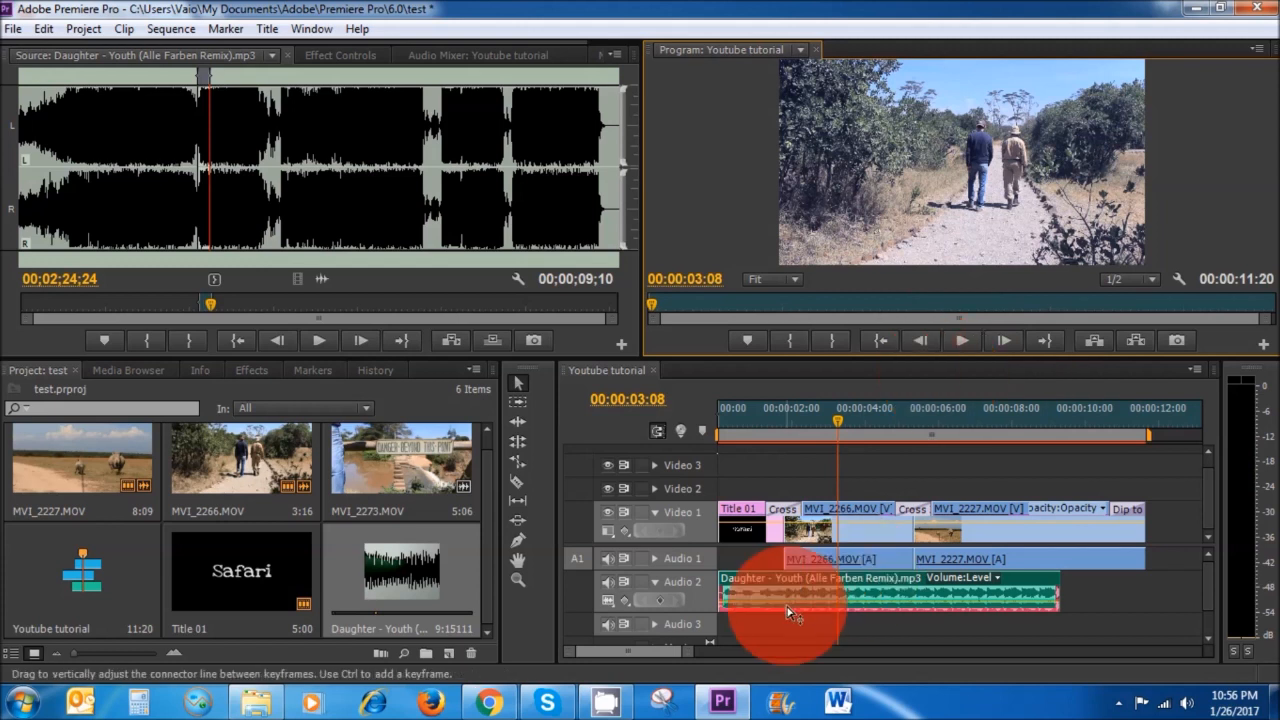
{"action": "mouse_move", "coordinate": [793, 608]}
{"action": "left_click_drag", "start_coordinate": [793, 608], "coordinate": [795, 606]}
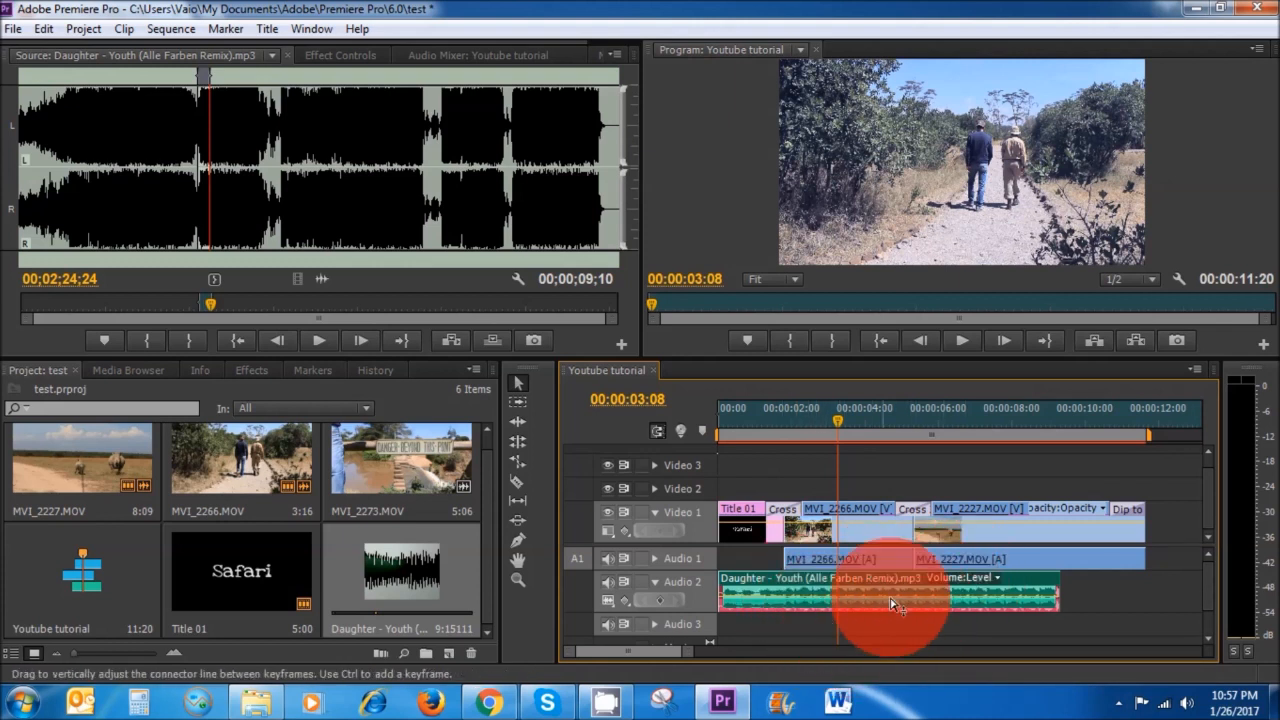
- Set the audio gain of the song clip on Audio 2 to 10 dB
{"action": "right_click", "coordinate": [803, 588]}
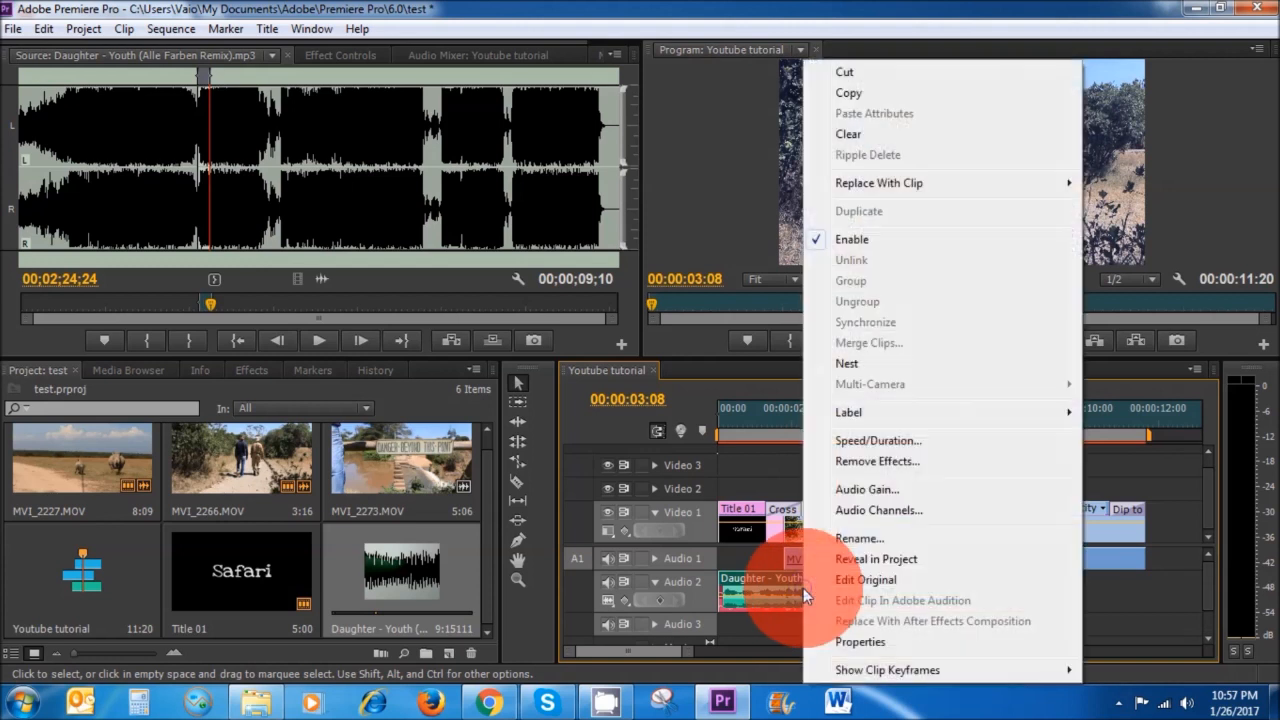
{"action": "left_click", "coordinate": [877, 490]}
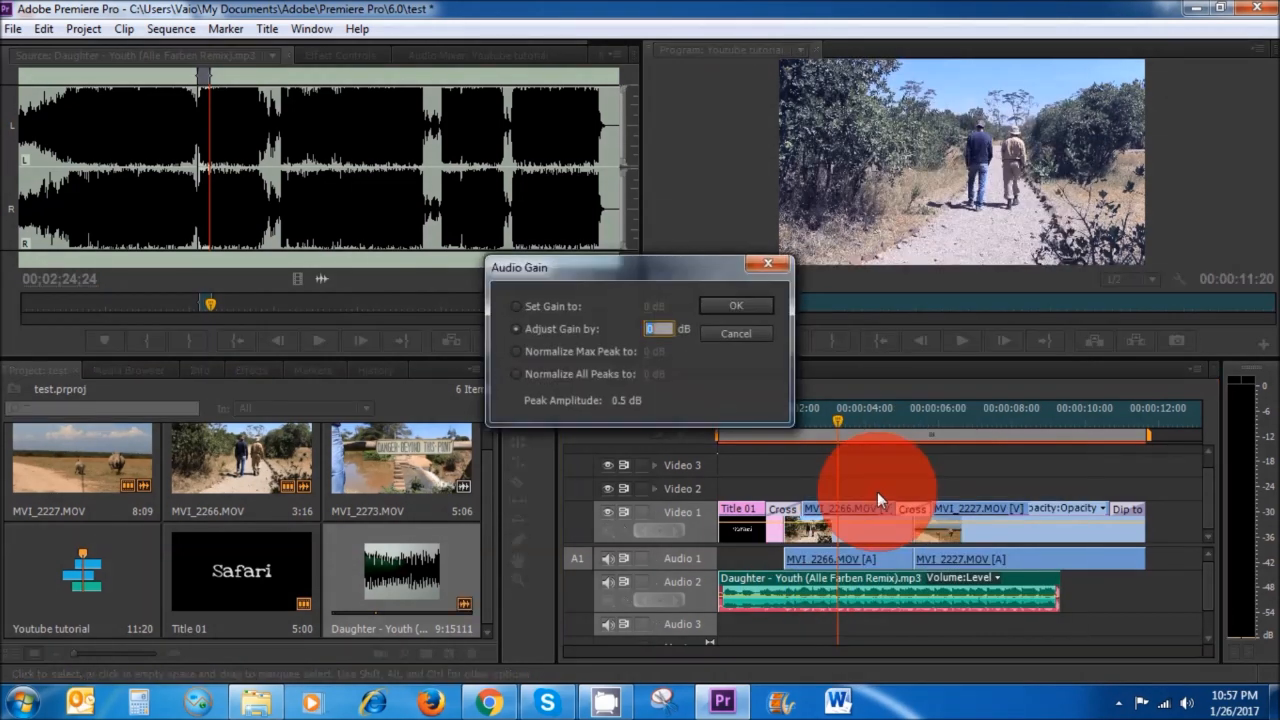
{"action": "left_click", "coordinate": [517, 308]}
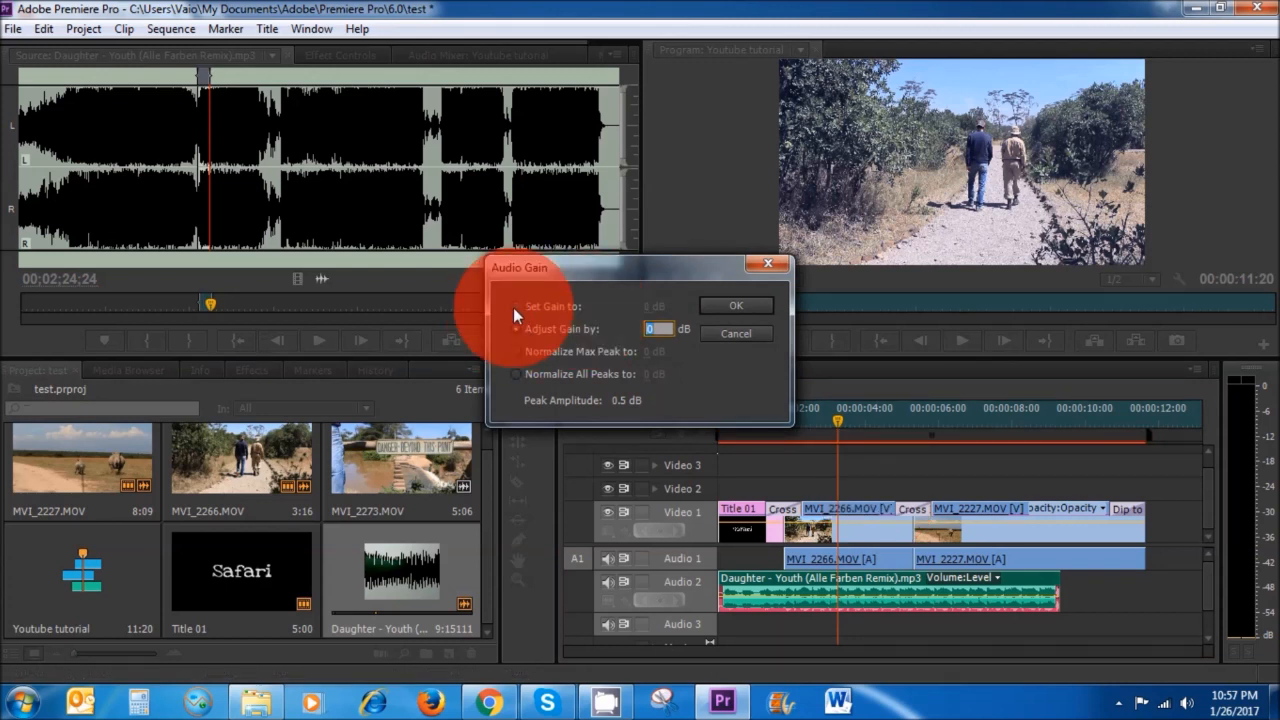
{"action": "left_click", "coordinate": [661, 310]}
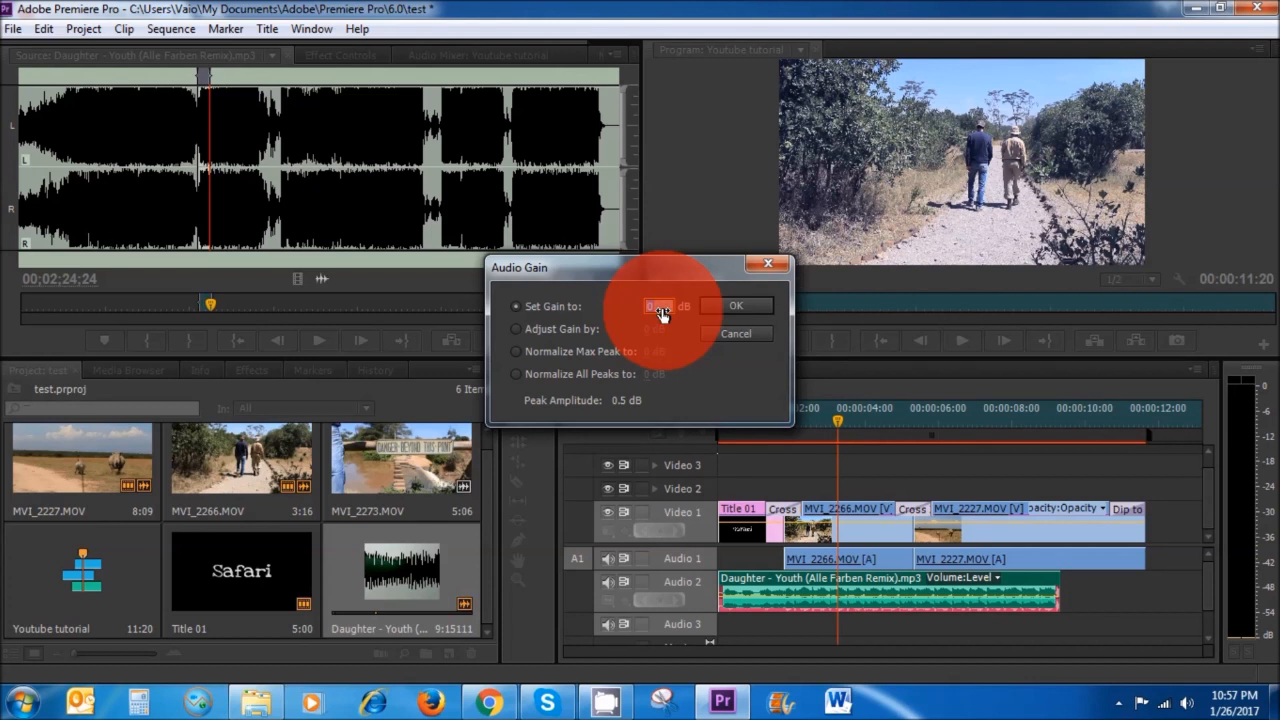
{"action": "type", "text": "10"}
{"action": "left_click", "coordinate": [740, 307]}
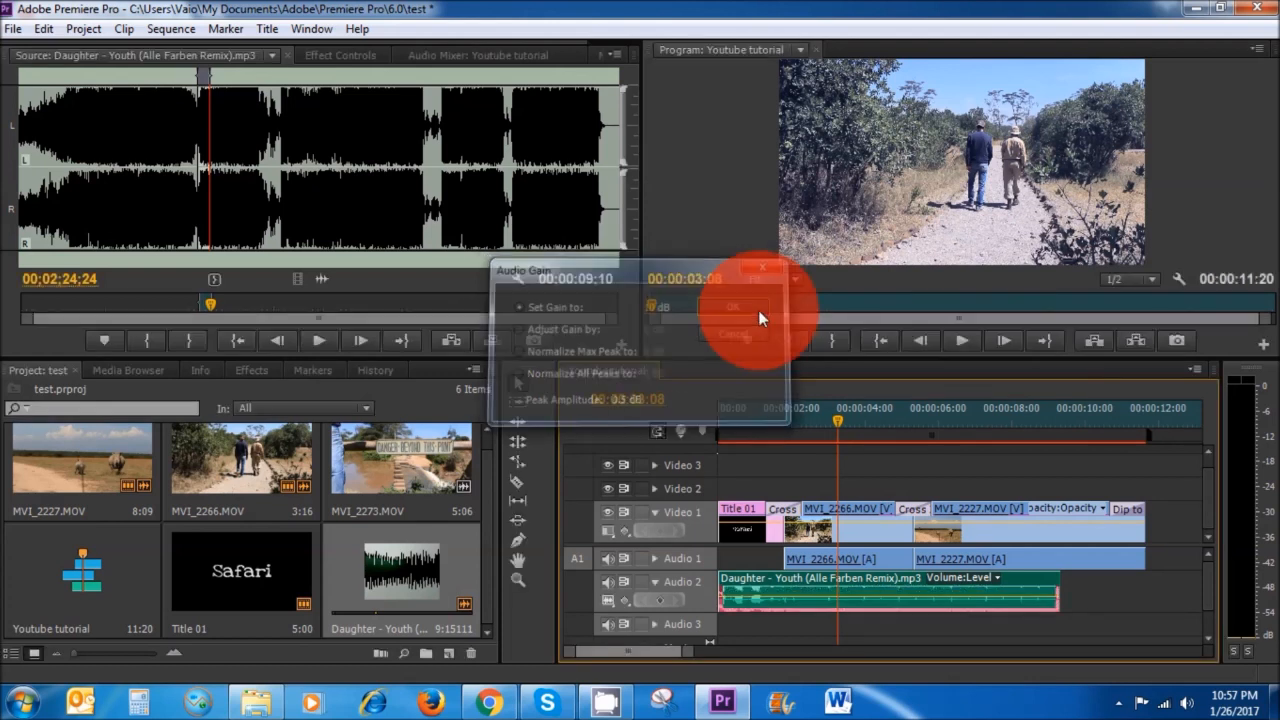
- Play the sequence to check the music's loudness and readjust the volume level of the song clip on Audio 2
{"action": "left_click", "coordinate": [961, 343]}
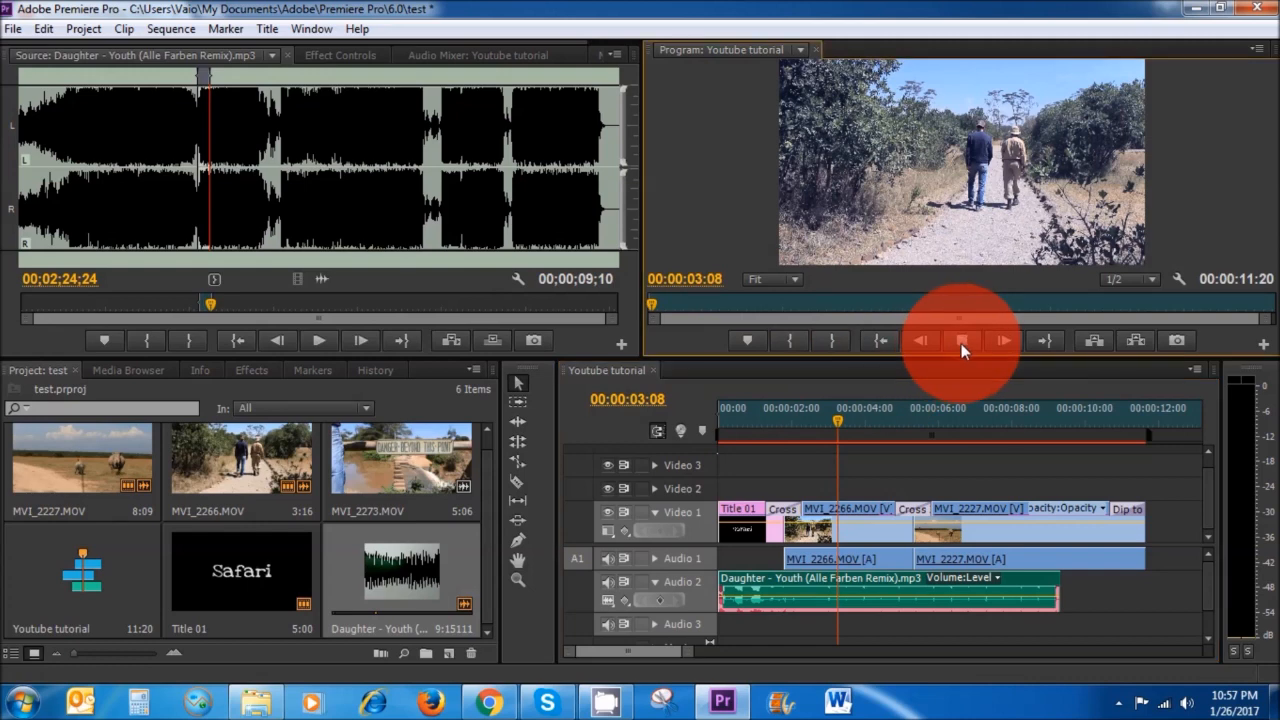
{"action": "left_click", "coordinate": [825, 610]}
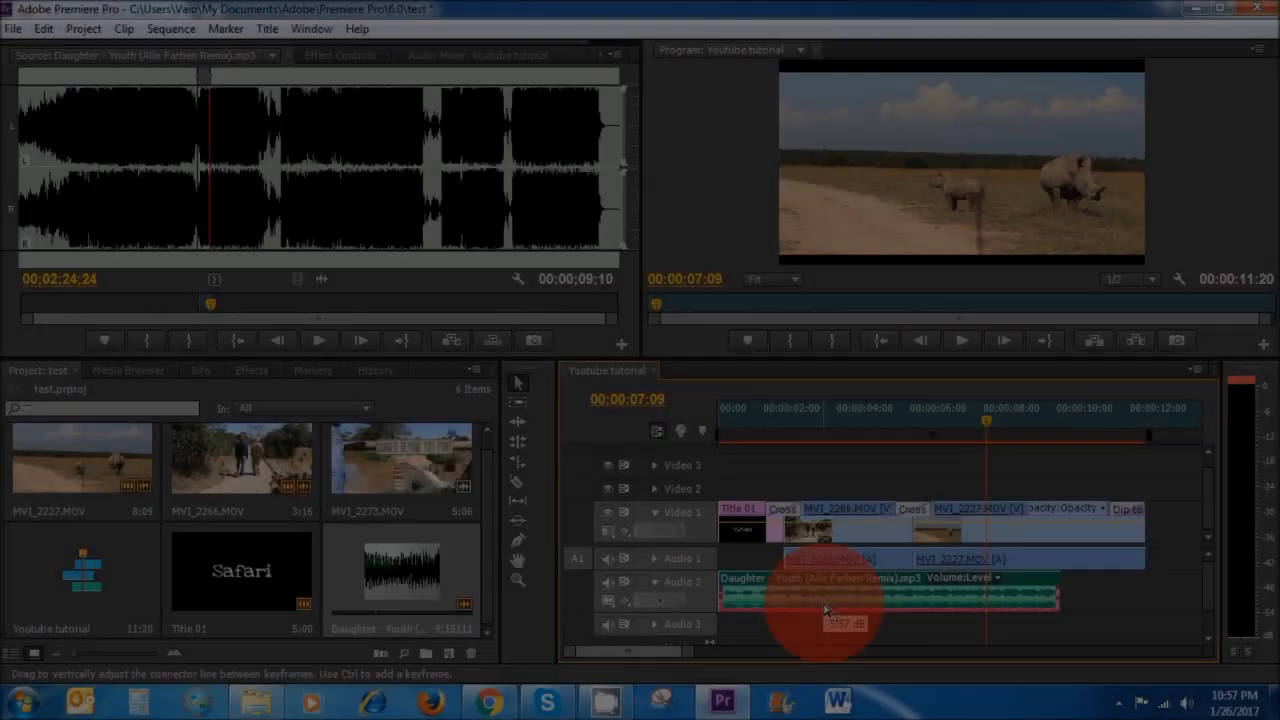
- Split the song clip on Audio 2 about 1.5 seconds in, adjust the first piece's volume level and play from the sequence start to check
{"action": "mouse_move", "coordinate": [838, 611]}
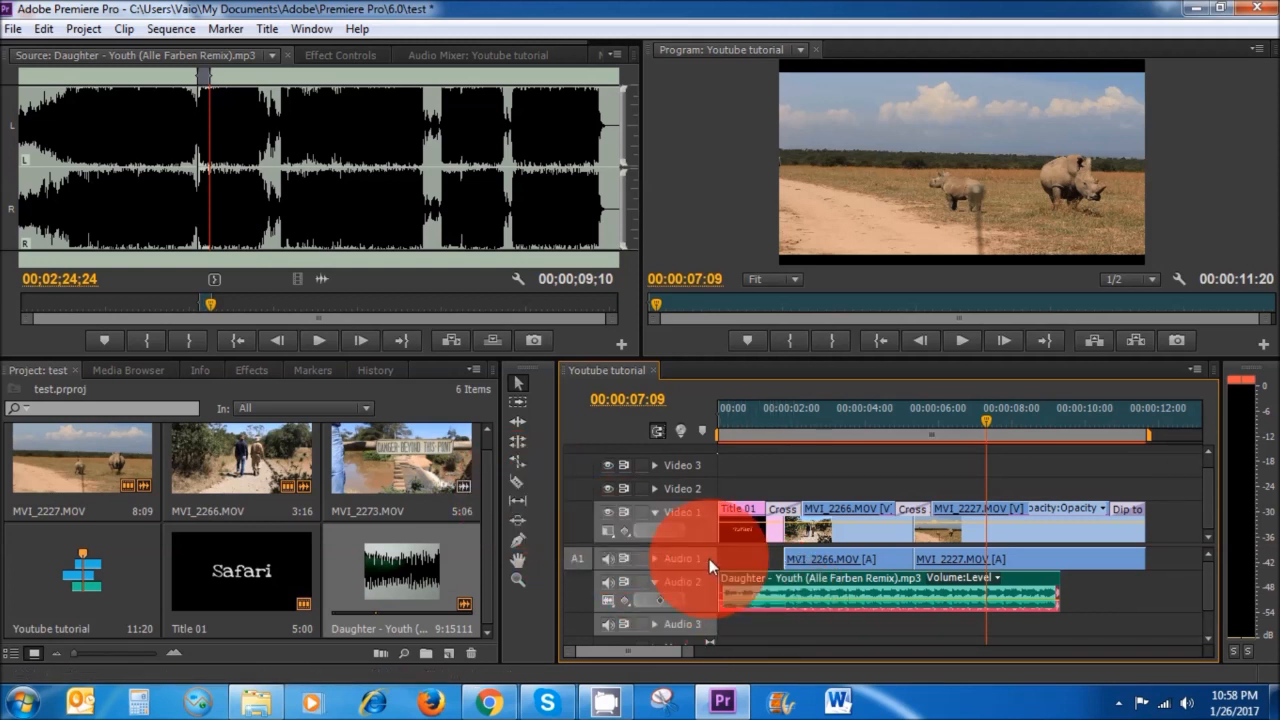
{"action": "key", "text": "c"}
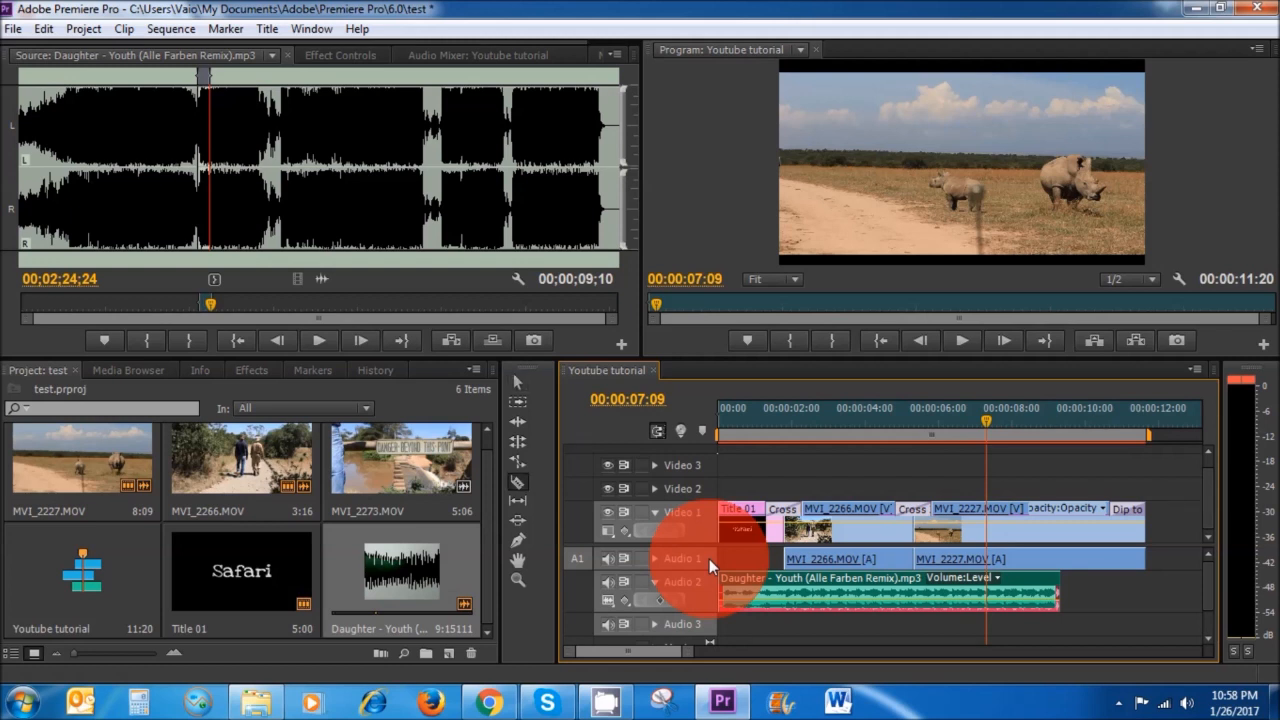
{"action": "left_click", "coordinate": [776, 594]}
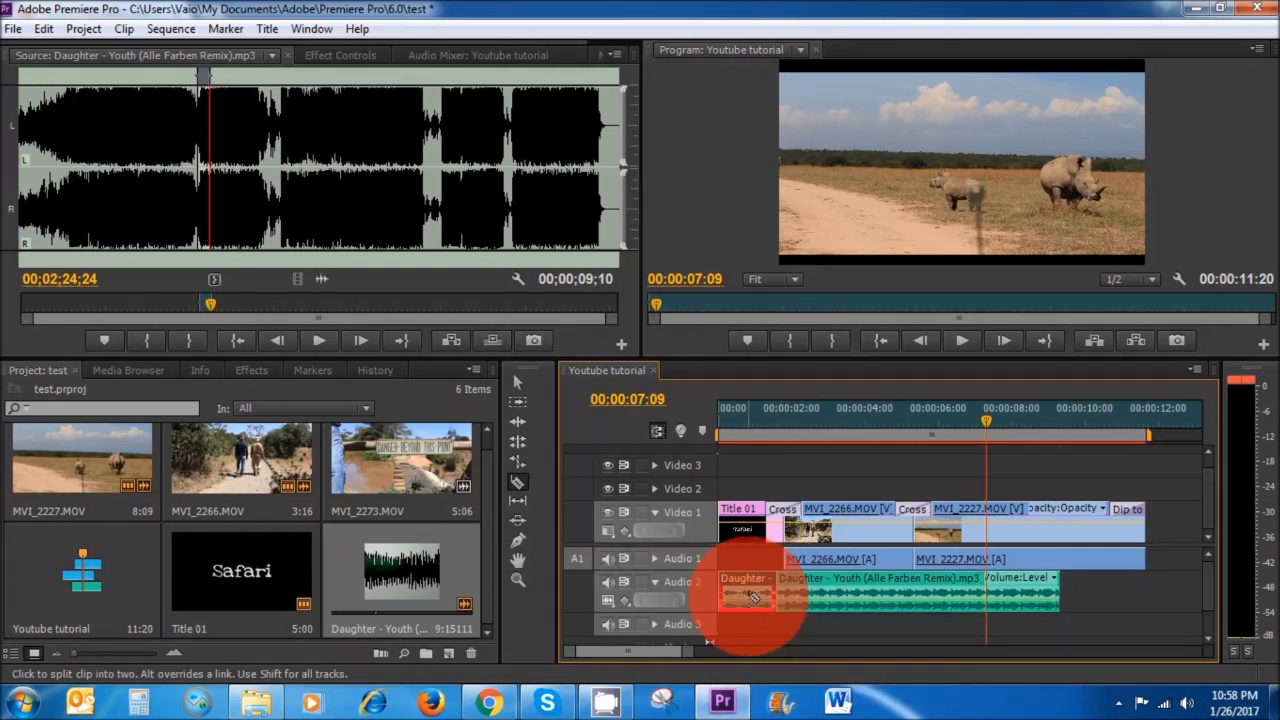
{"action": "key", "text": "v"}
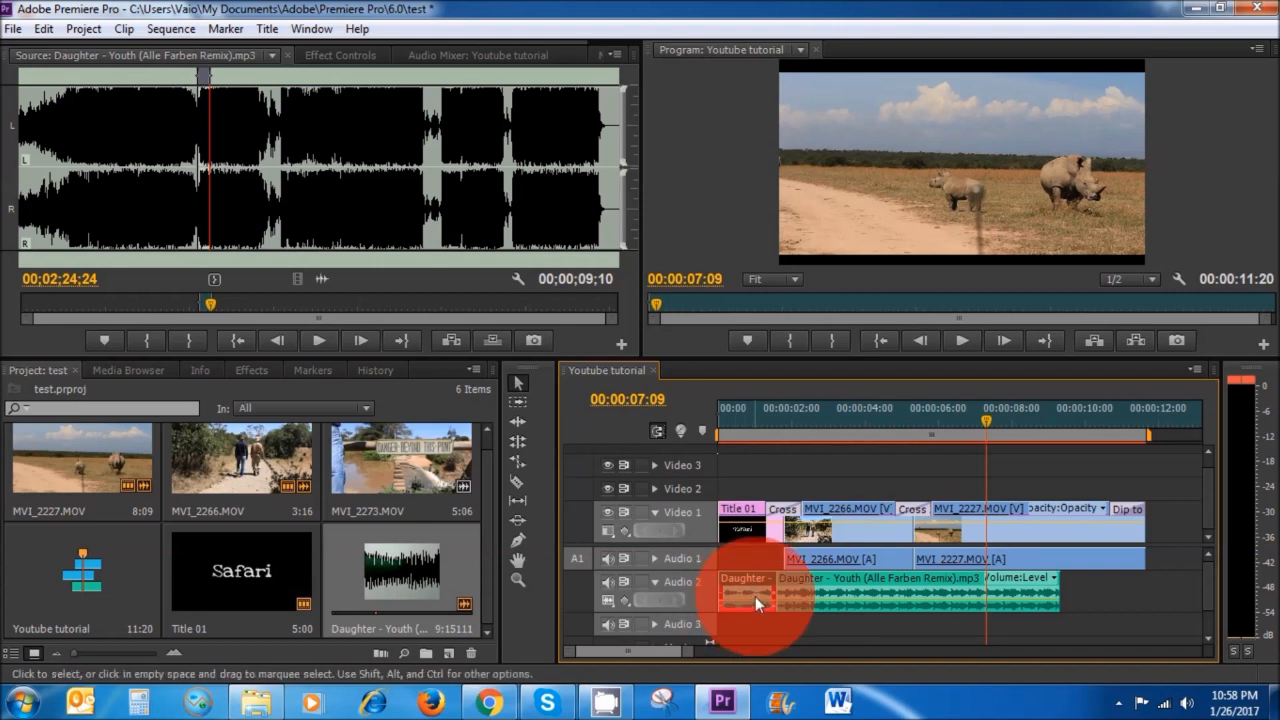
{"action": "left_click_drag", "start_coordinate": [760, 607], "coordinate": [761, 606]}
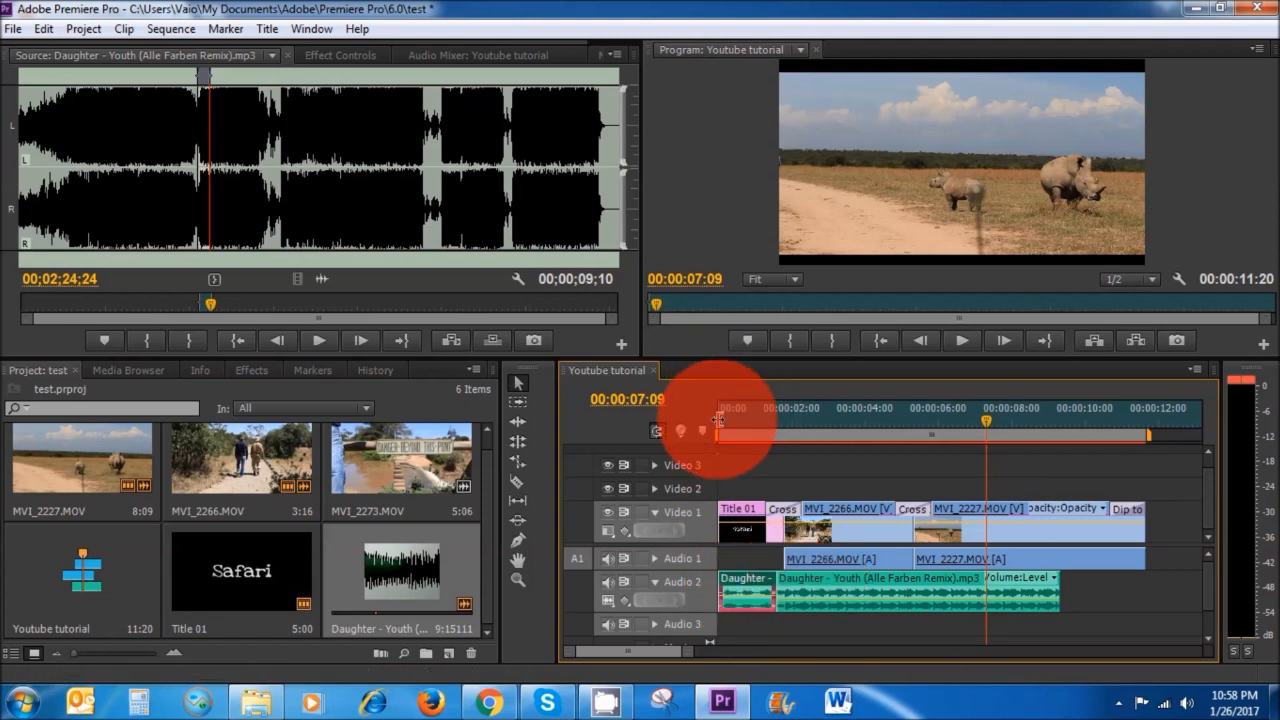
{"action": "left_click_drag", "start_coordinate": [729, 425], "coordinate": [716, 420]}
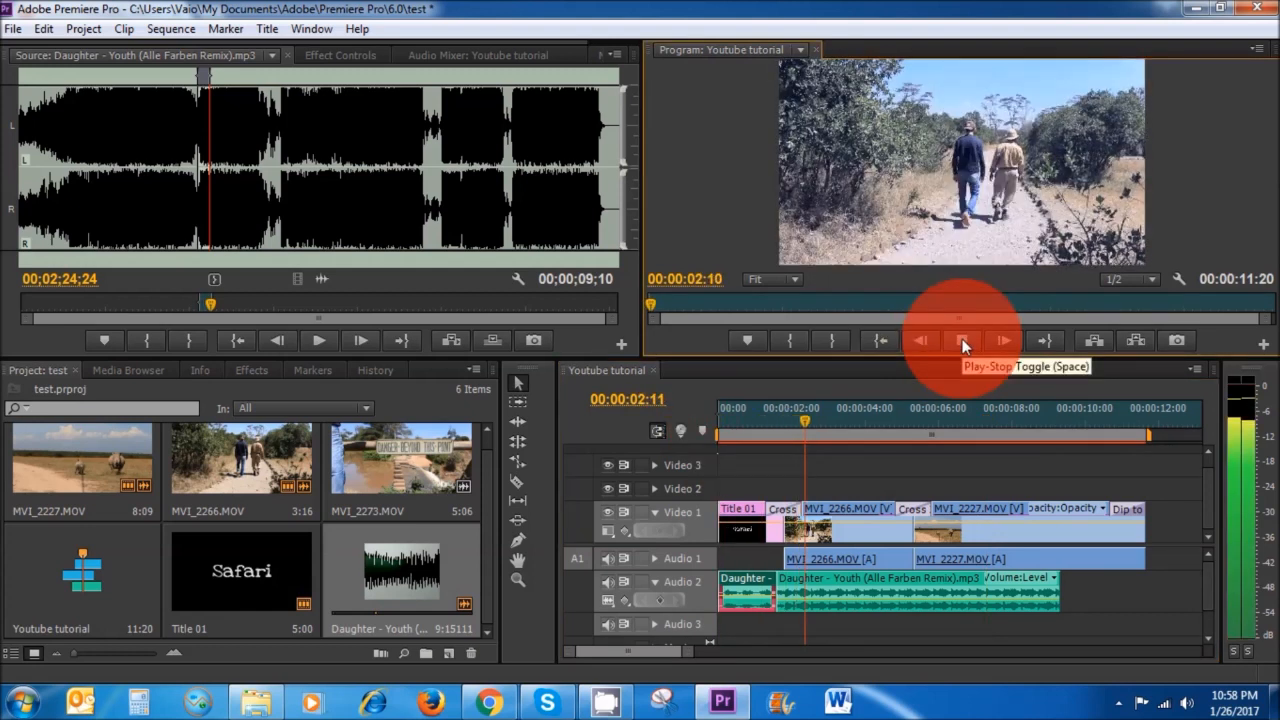
- Split the song again near 4 seconds, lower the middle piece's volume level, and check it by playing from 00:00:01:27
{"action": "left_click", "coordinate": [858, 446]}
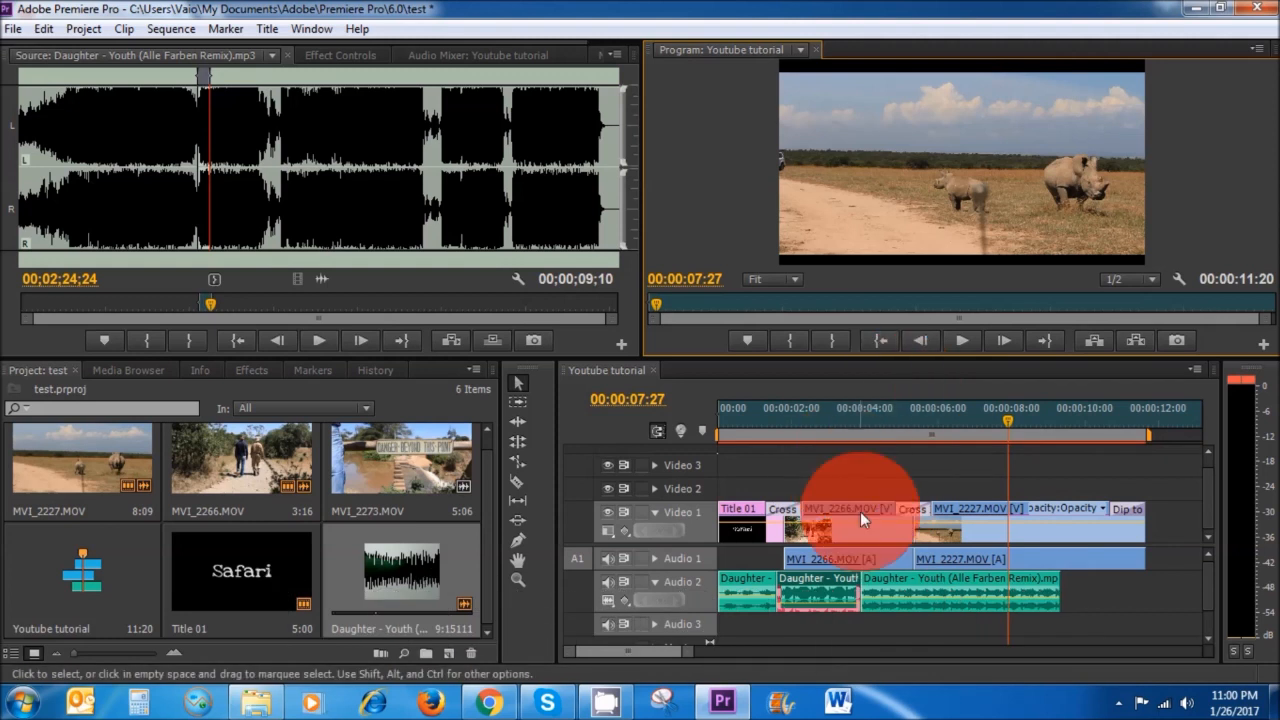
{"action": "left_click", "coordinate": [788, 416]}
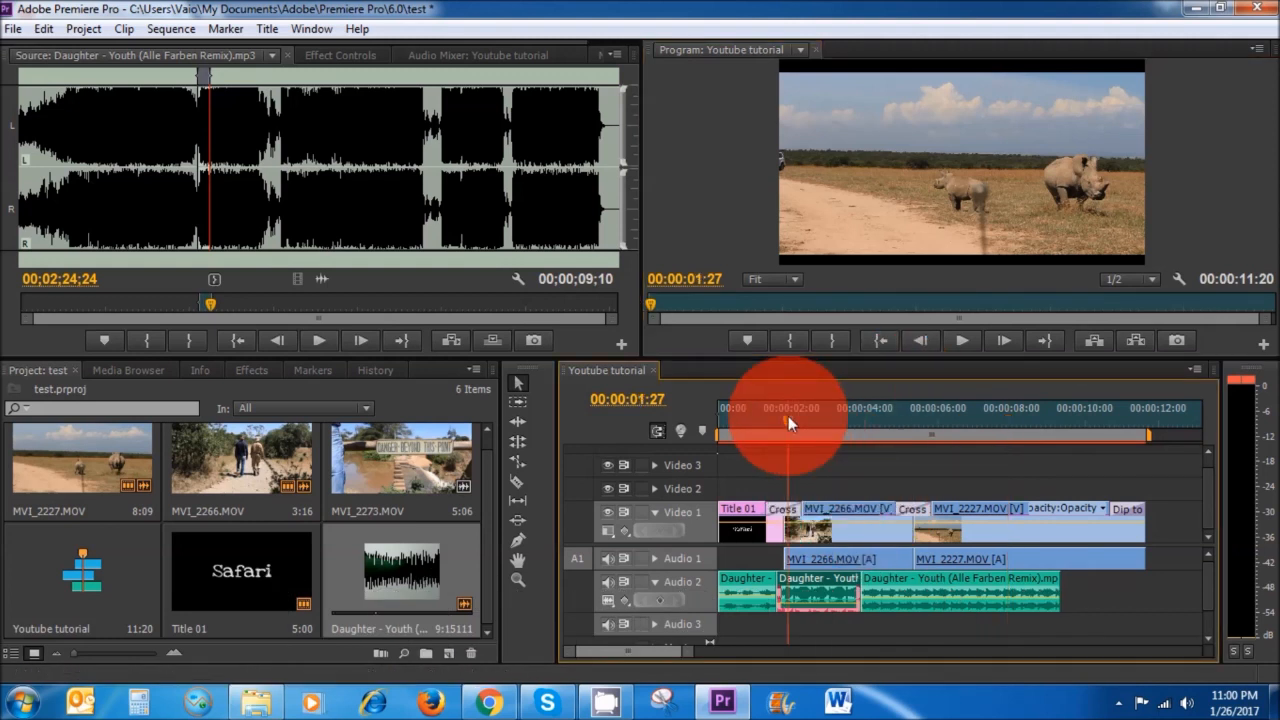
{"action": "left_click", "coordinate": [966, 341]}
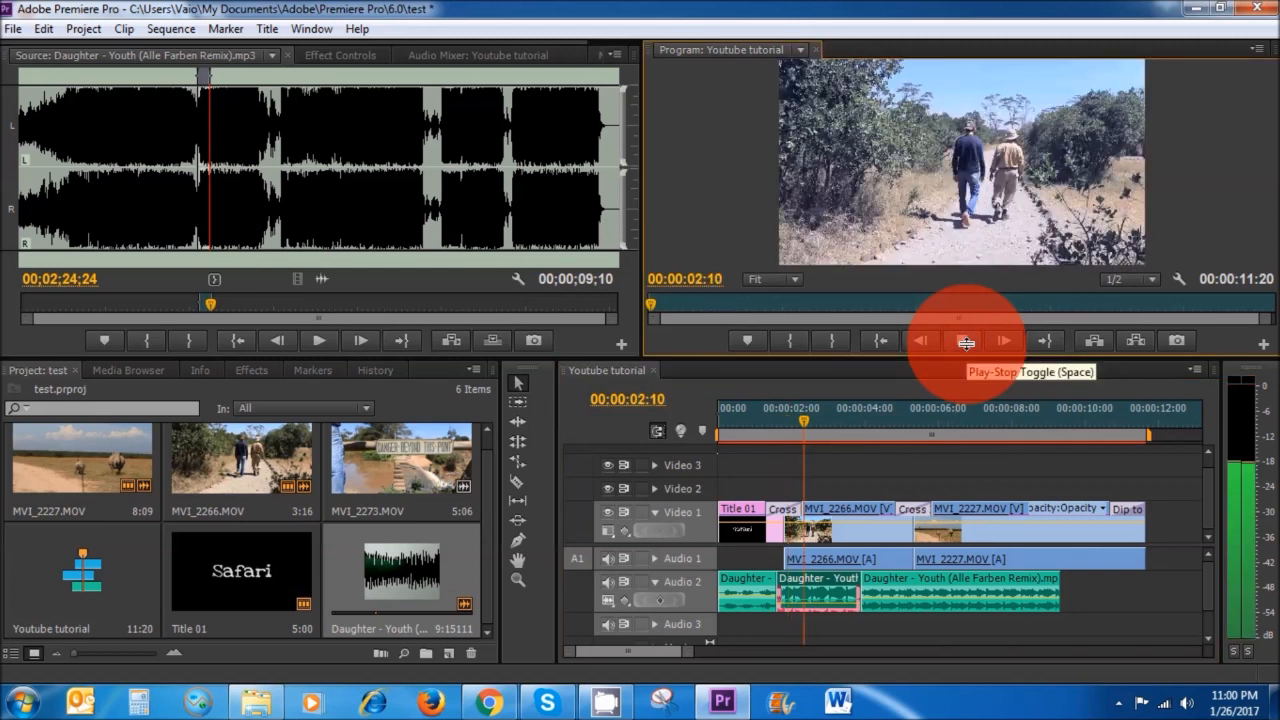
{"action": "left_click", "coordinate": [966, 341]}
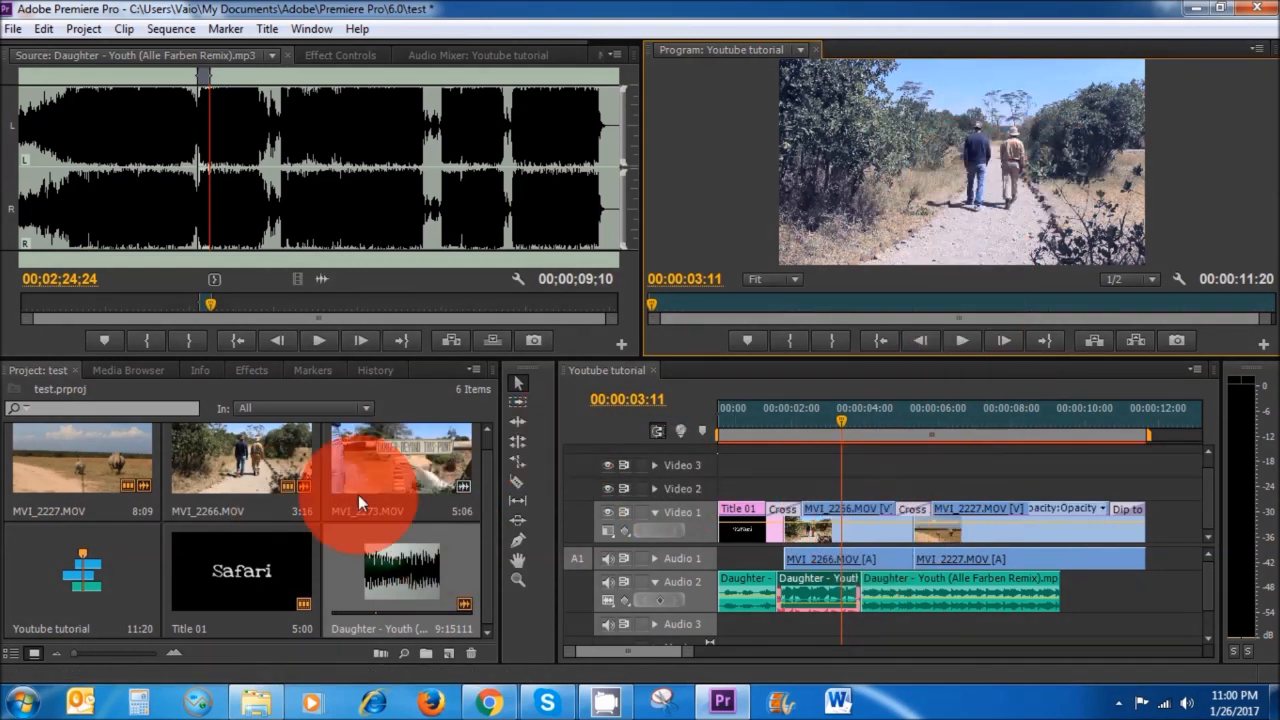
- Mark MVI_2273.MOV from 00:00:01:29 to 00:00:02:14 and place only its video on Video 2 at 00:00:03:11
{"action": "double_click", "coordinate": [385, 464]}
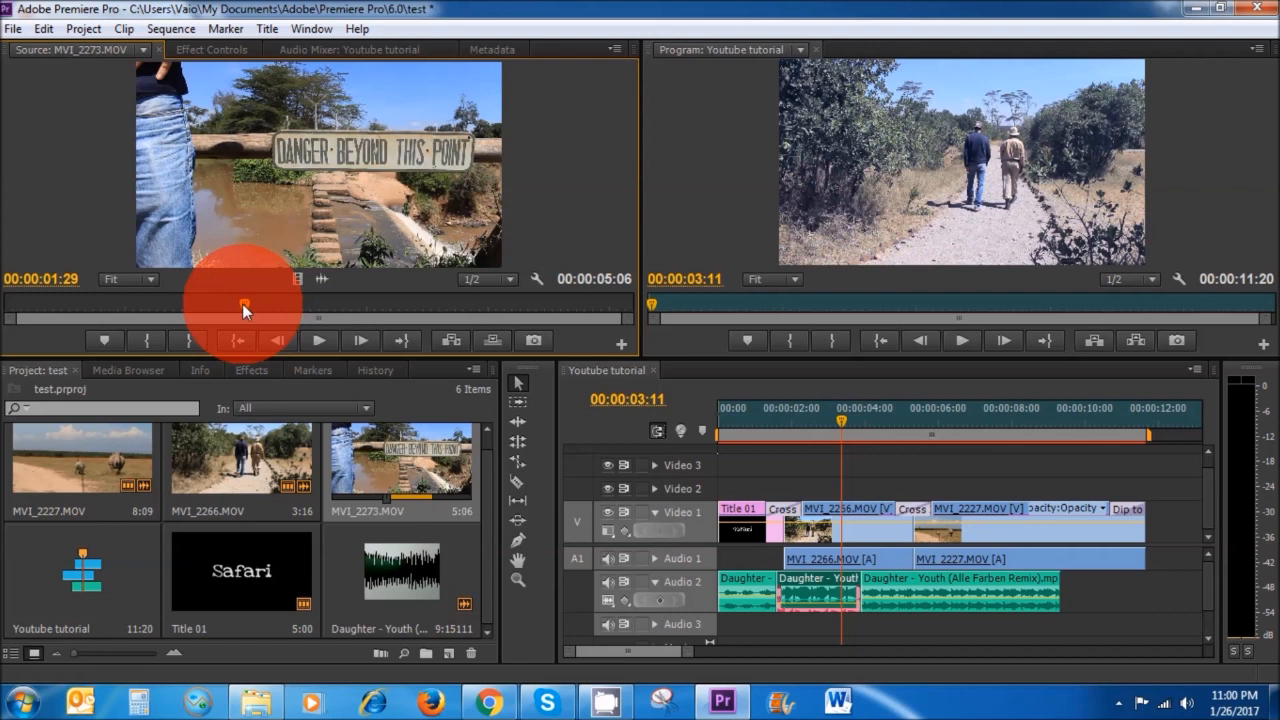
{"action": "key", "text": "i"}
{"action": "left_click_drag", "start_coordinate": [242, 302], "coordinate": [308, 309]}
{"action": "key", "text": "o"}
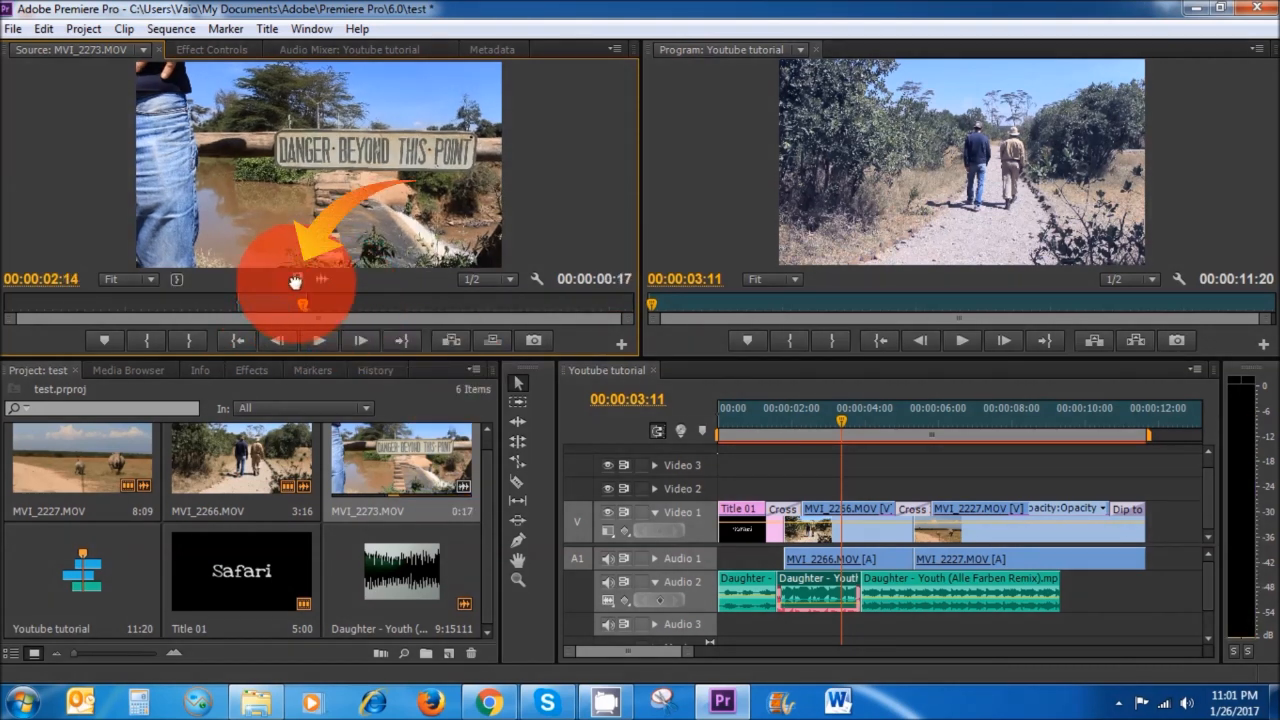
{"action": "left_click_drag", "start_coordinate": [295, 281], "coordinate": [842, 489]}
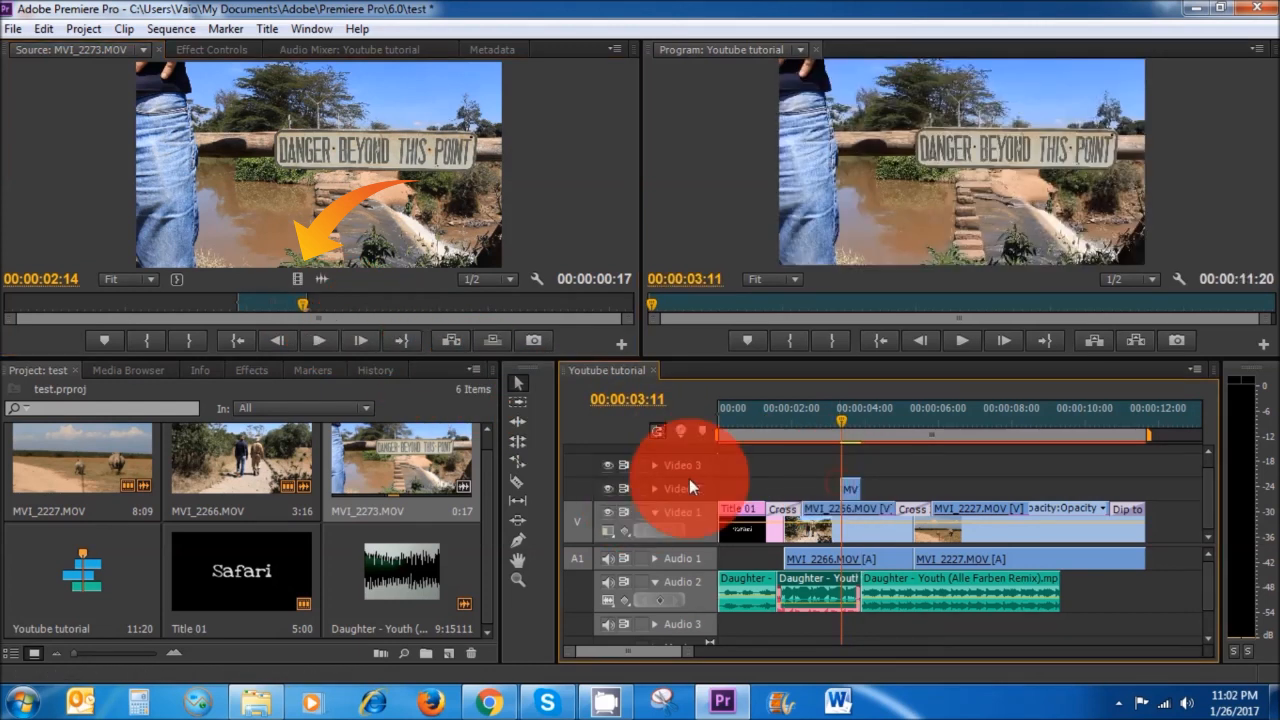
- Preview the sign clip on Video 2, extend its end to 00:00:04:27 and move it above MVI_2227.MOV, starting at about 6.5 seconds
{"action": "left_click_drag", "start_coordinate": [842, 424], "coordinate": [760, 400]}
{"action": "left_click", "coordinate": [830, 487]}
{"action": "left_click", "coordinate": [965, 343]}
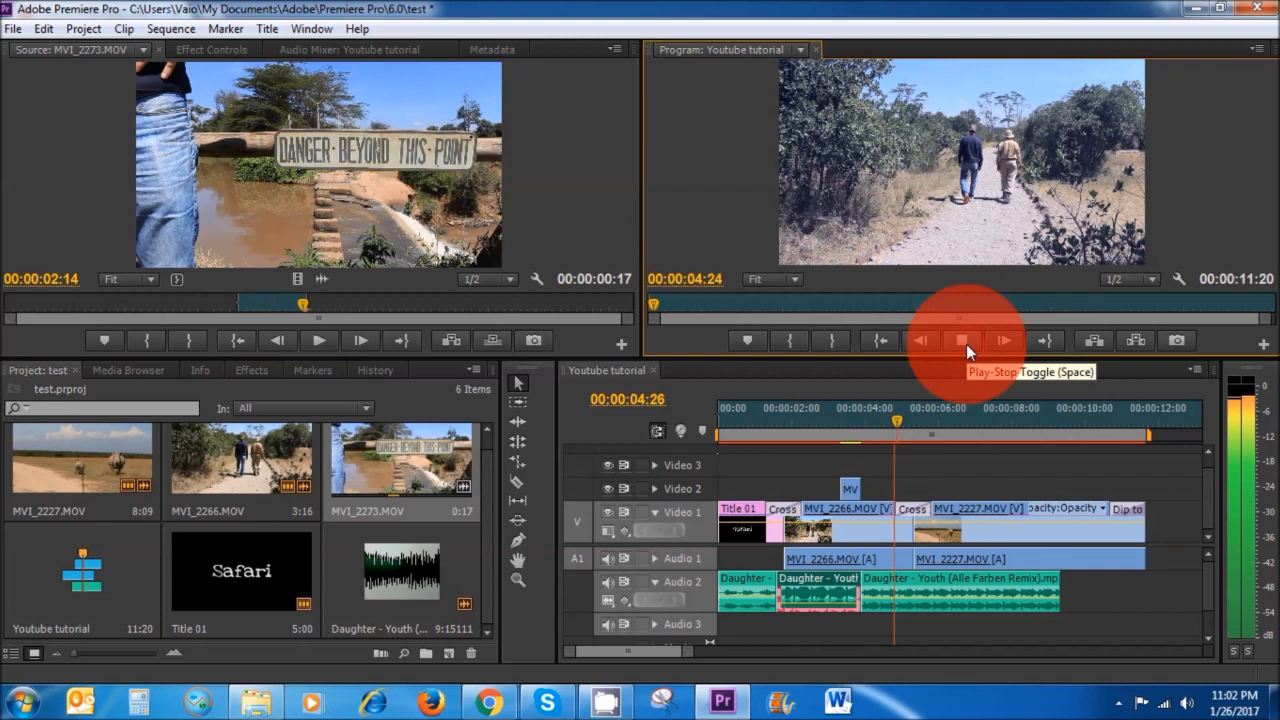
{"action": "left_click", "coordinate": [966, 344]}
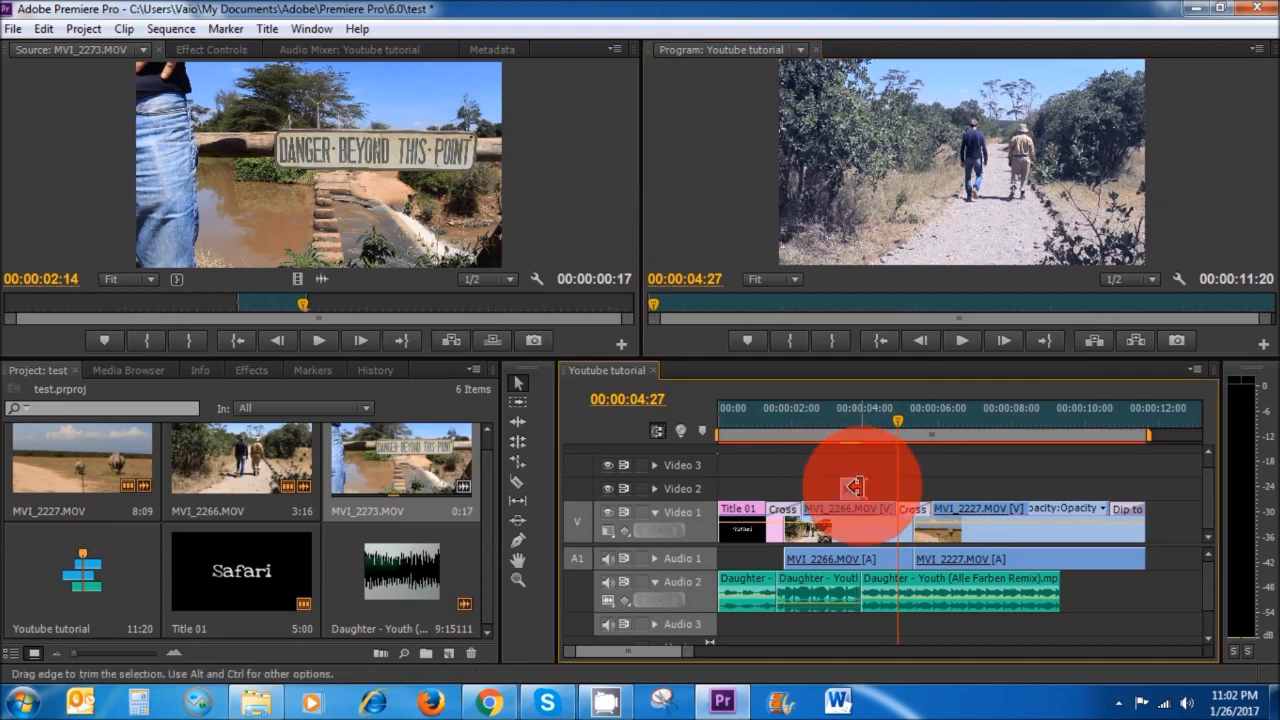
{"action": "left_click_drag", "start_coordinate": [852, 487], "coordinate": [900, 488]}
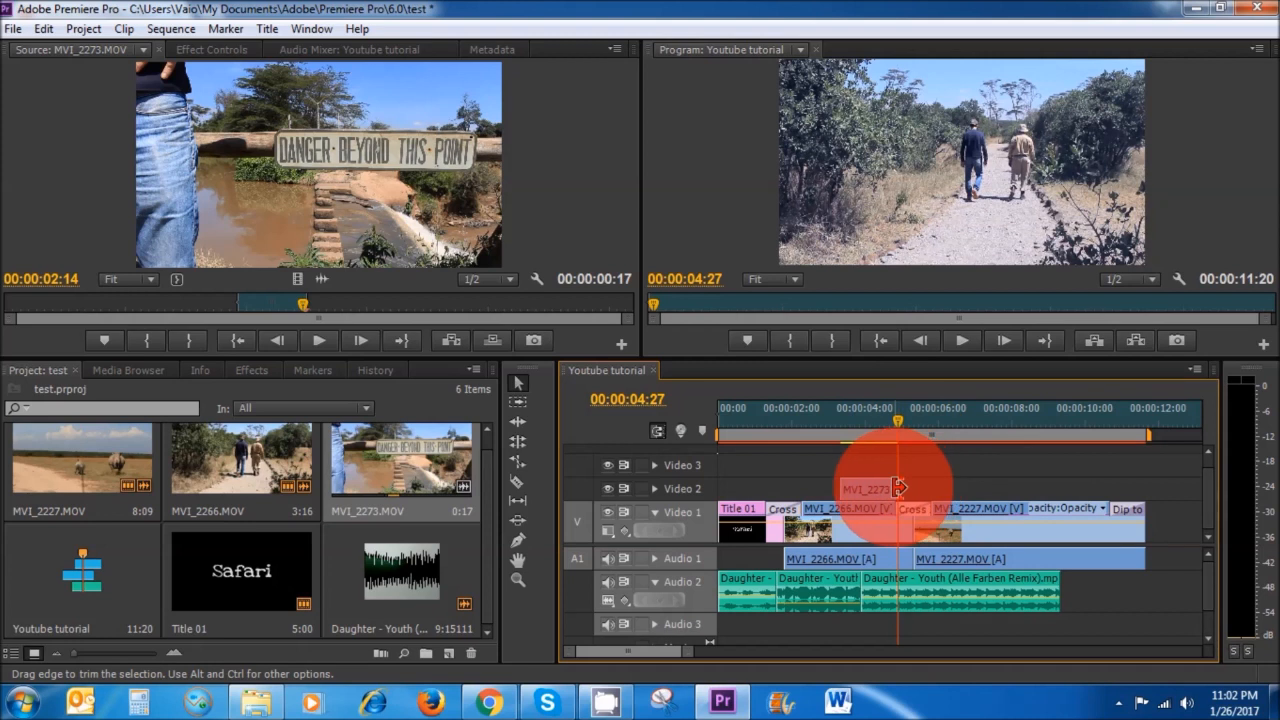
{"action": "left_click_drag", "start_coordinate": [866, 488], "coordinate": [965, 489]}
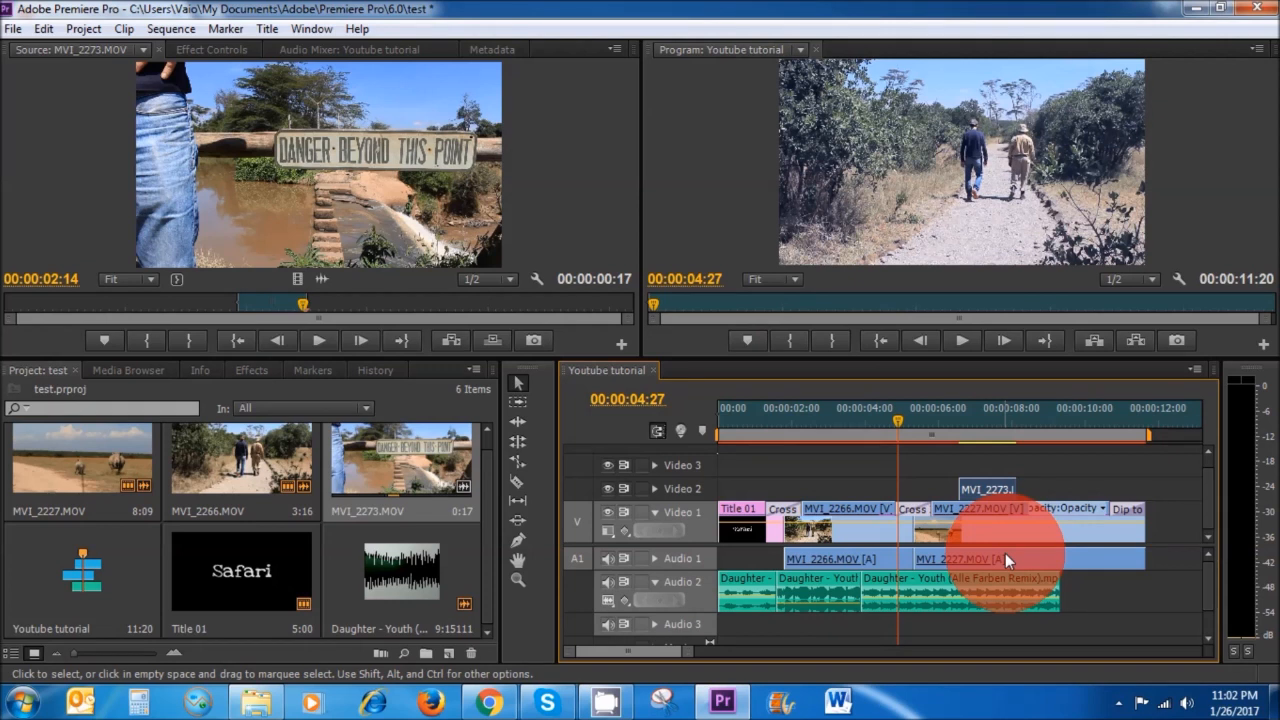
- Return to the sequence start and, in the Audio Mixer, turn on recording and arm the Audio 3 track
{"action": "left_click", "coordinate": [868, 423]}
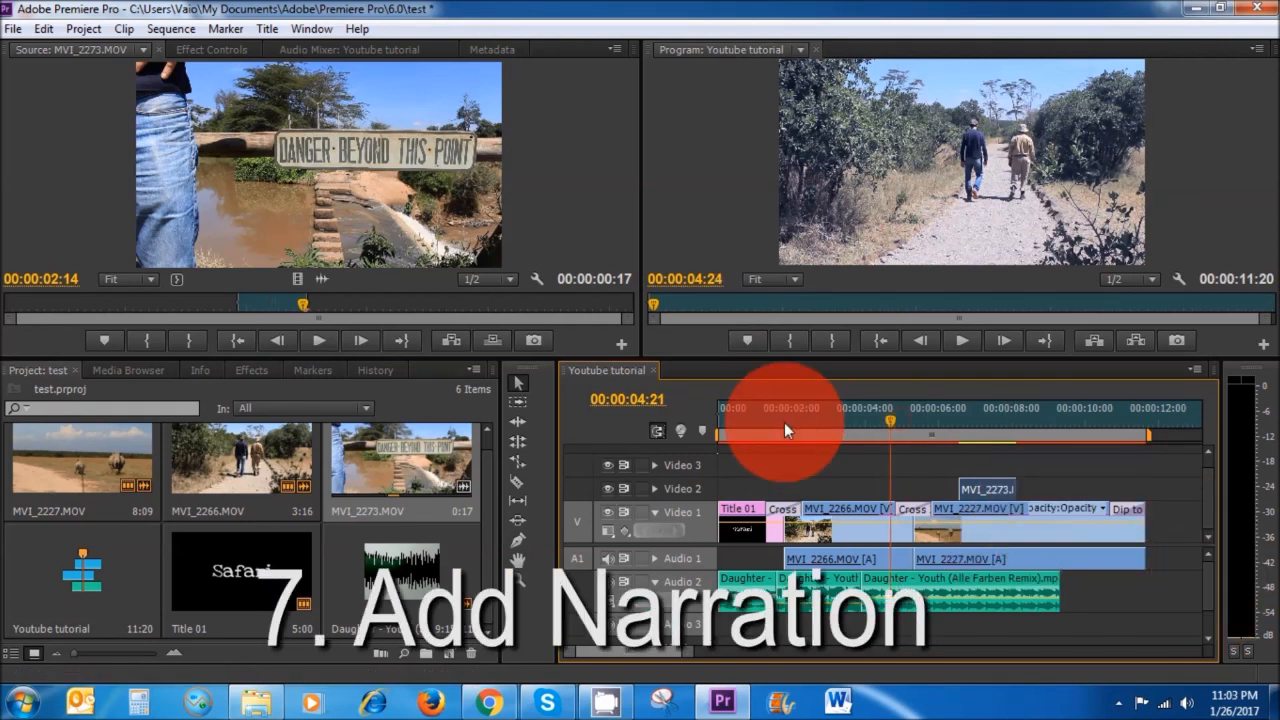
{"action": "key", "text": "Home"}
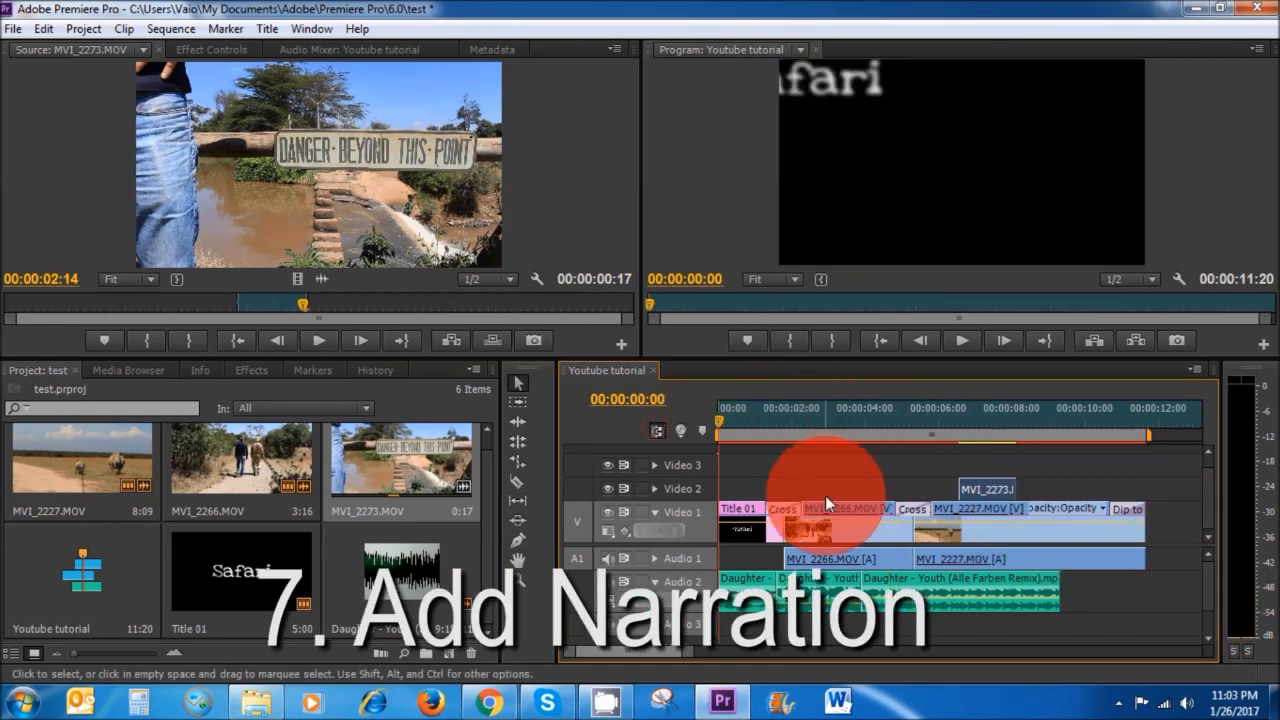
{"action": "left_click", "coordinate": [319, 50]}
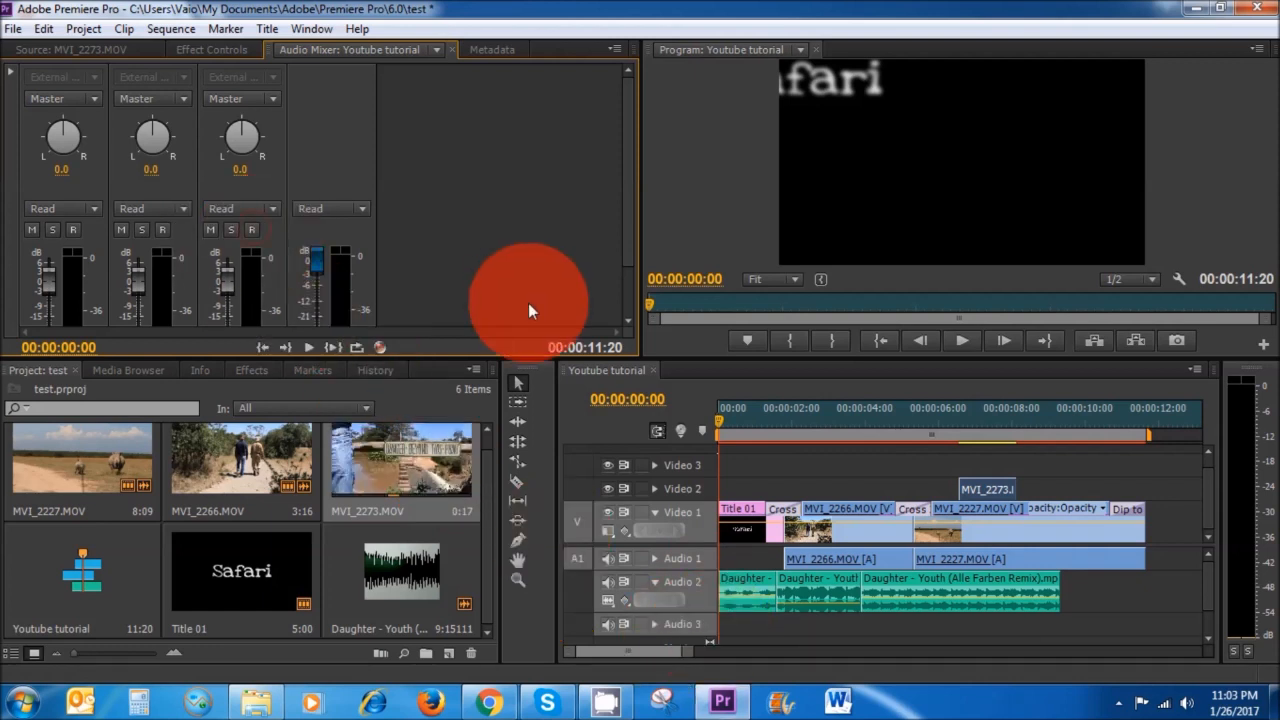
{"action": "left_click", "coordinate": [392, 350]}
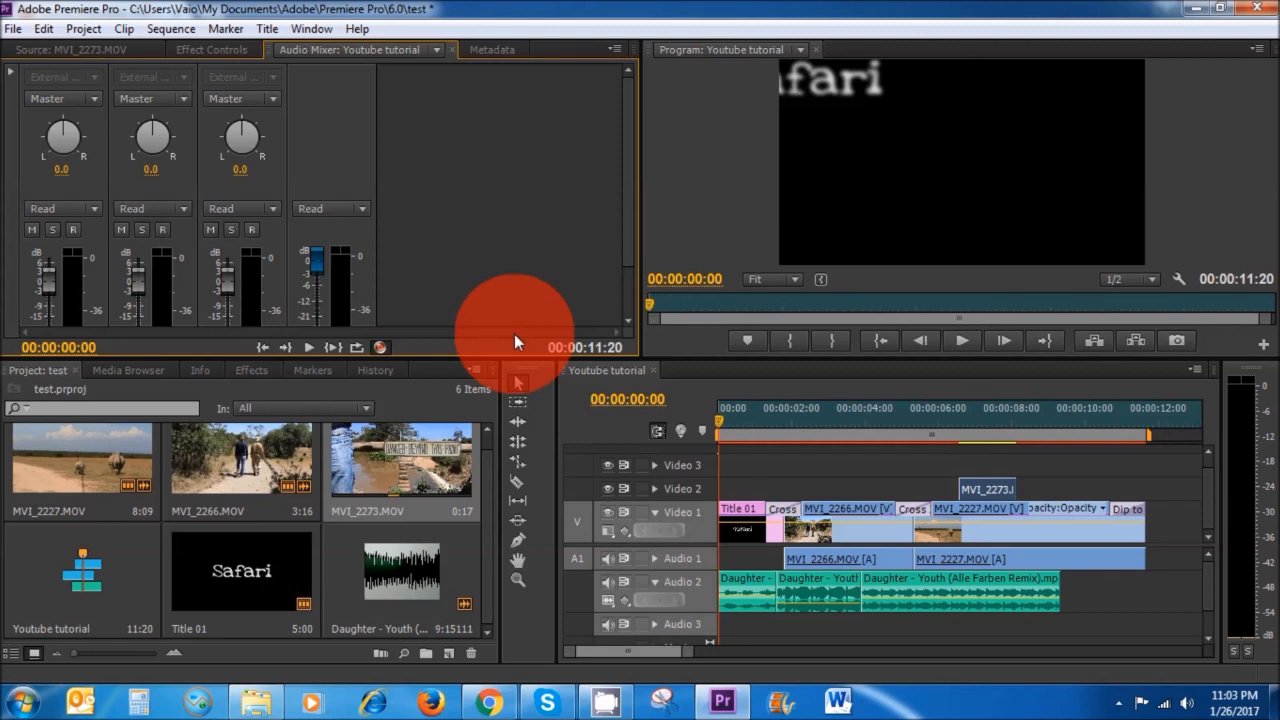
{"action": "left_click", "coordinate": [251, 229]}
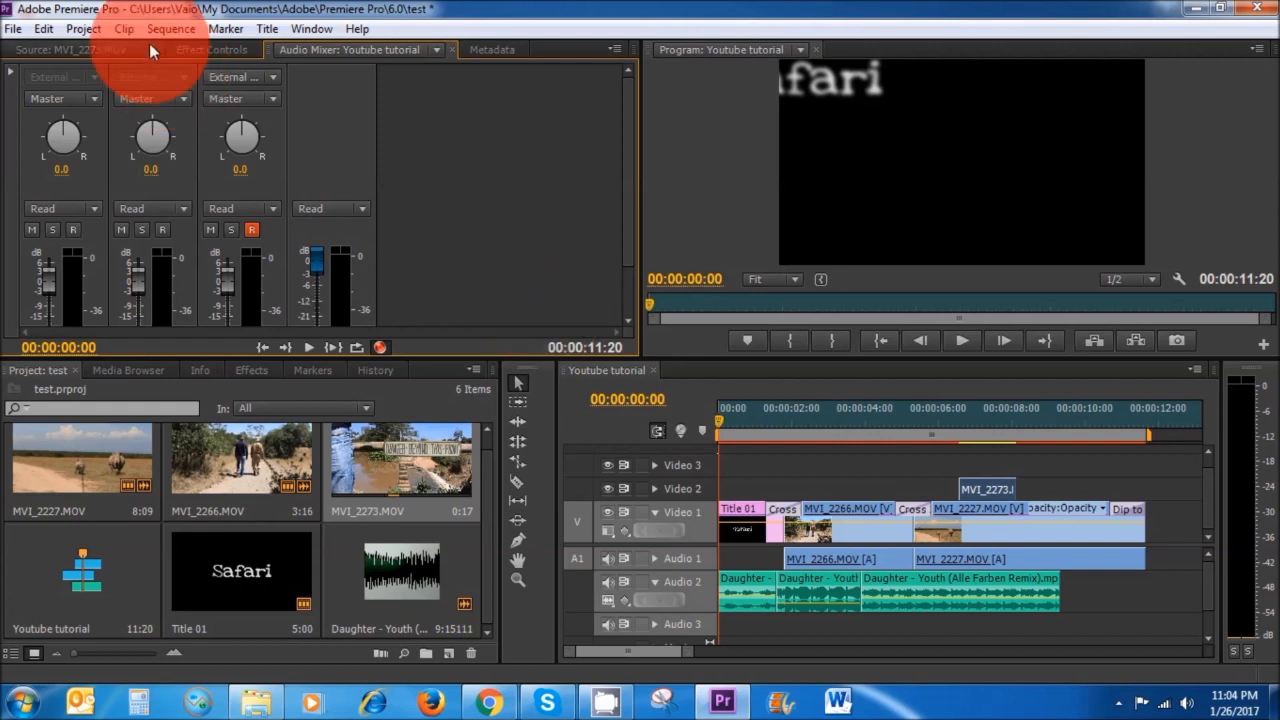
- Check in the ASIO audio hardware settings that the External Microphone input and Internal Speaker/Headphone output are enabled
{"action": "left_click", "coordinate": [40, 35]}
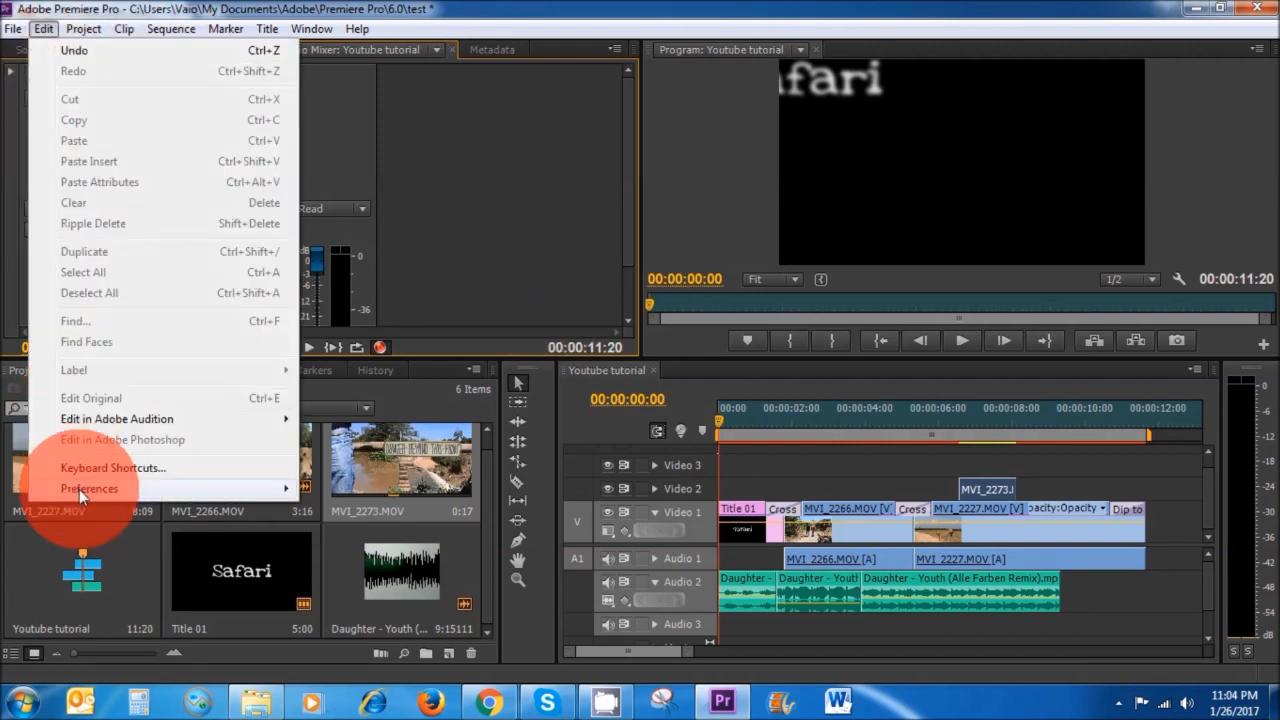
{"action": "mouse_move", "coordinate": [95, 490]}
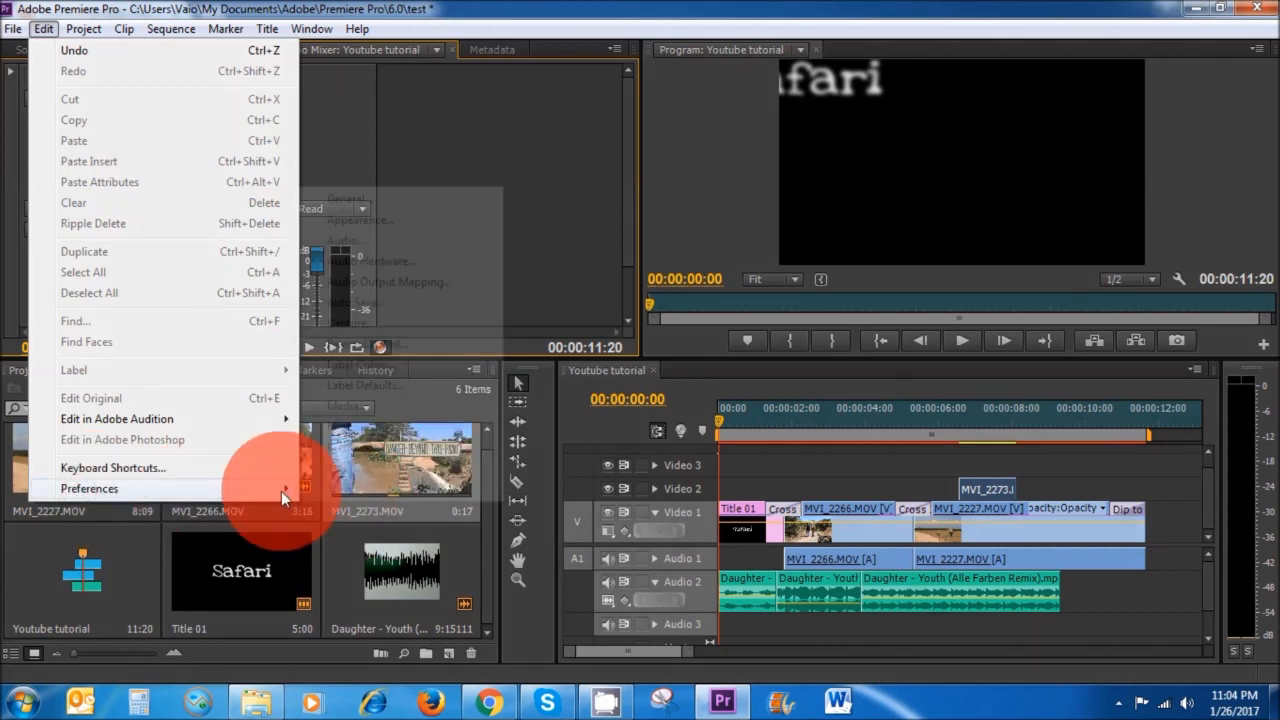
{"action": "left_click", "coordinate": [366, 254]}
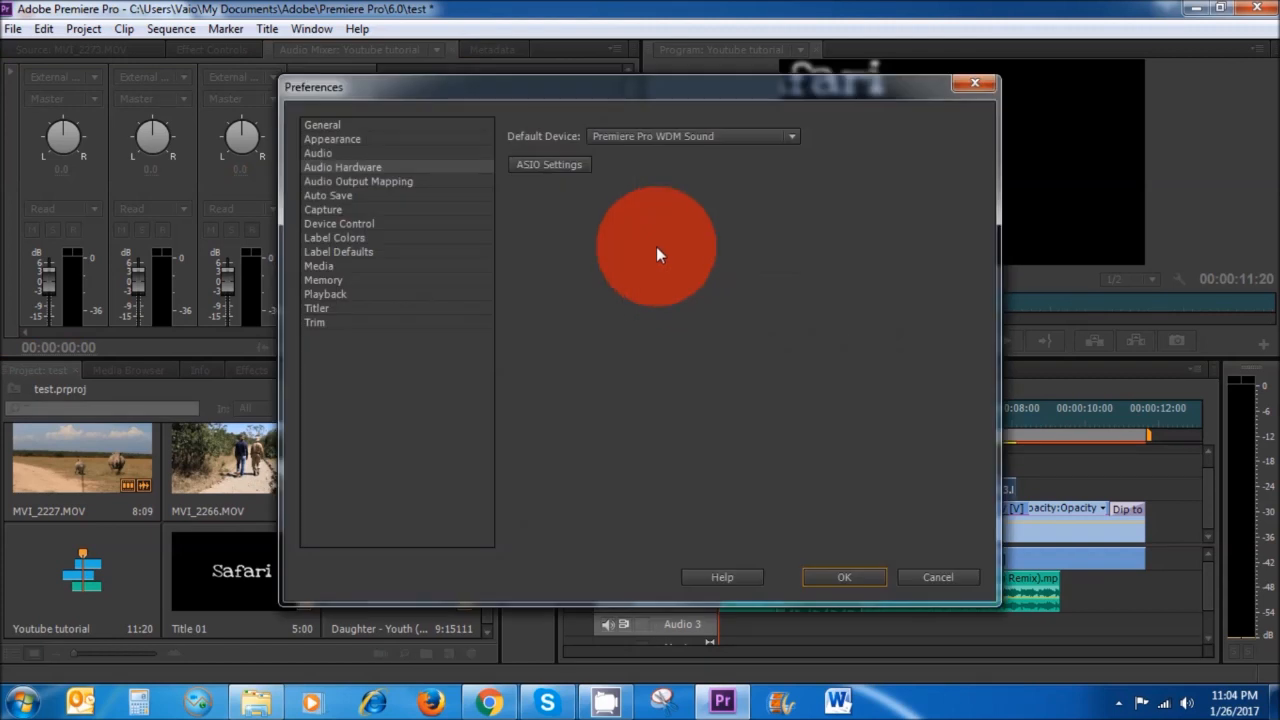
{"action": "left_click", "coordinate": [548, 165]}
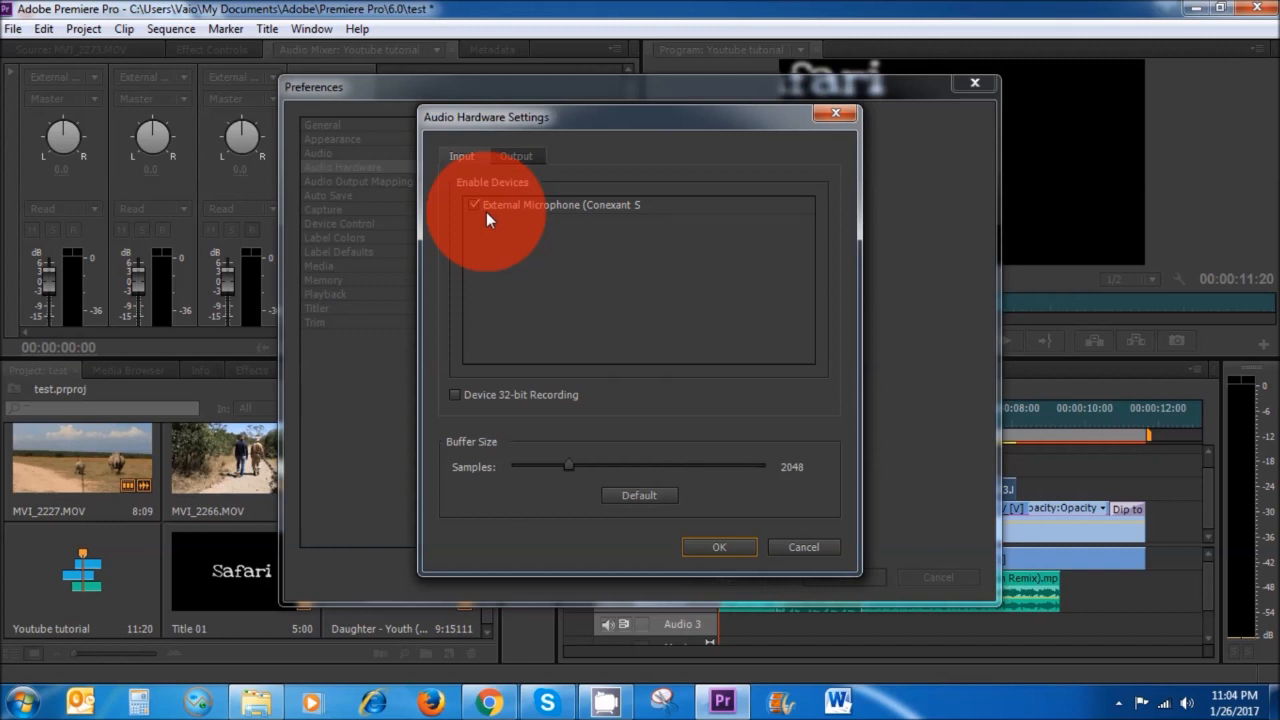
{"action": "left_click", "coordinate": [528, 155]}
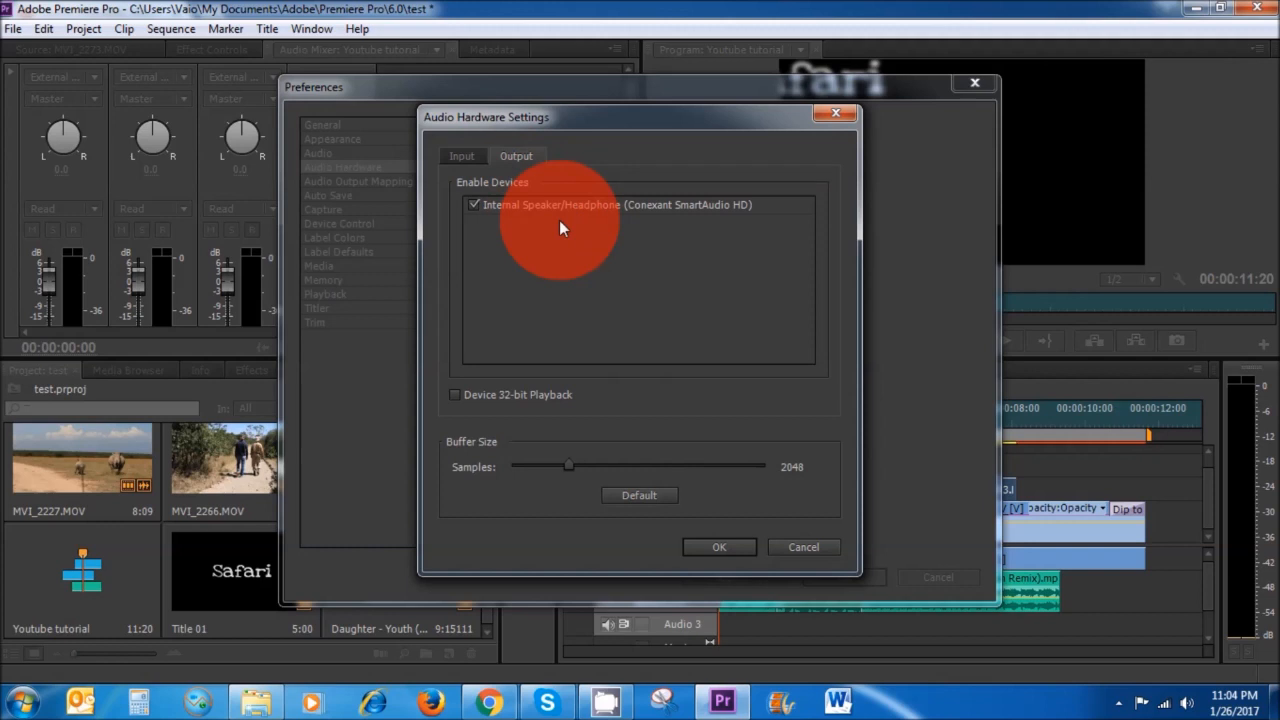
{"action": "left_click", "coordinate": [459, 156]}
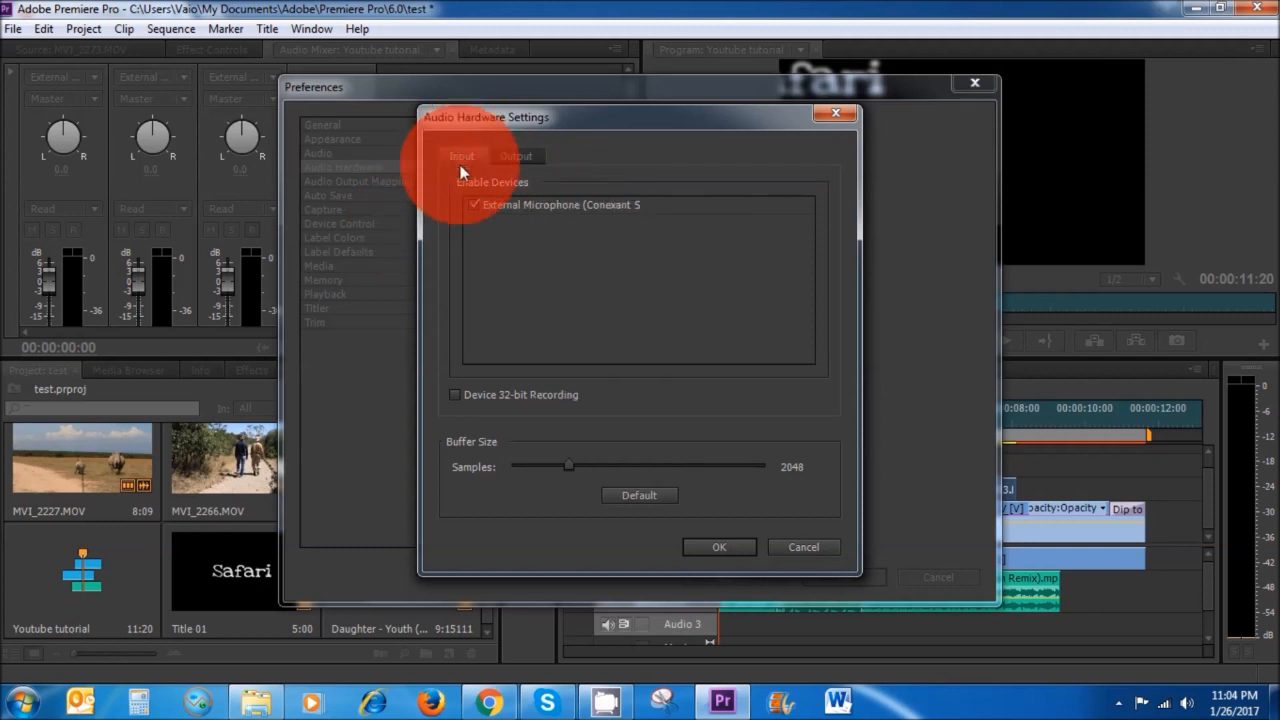
{"action": "left_click", "coordinate": [475, 204]}
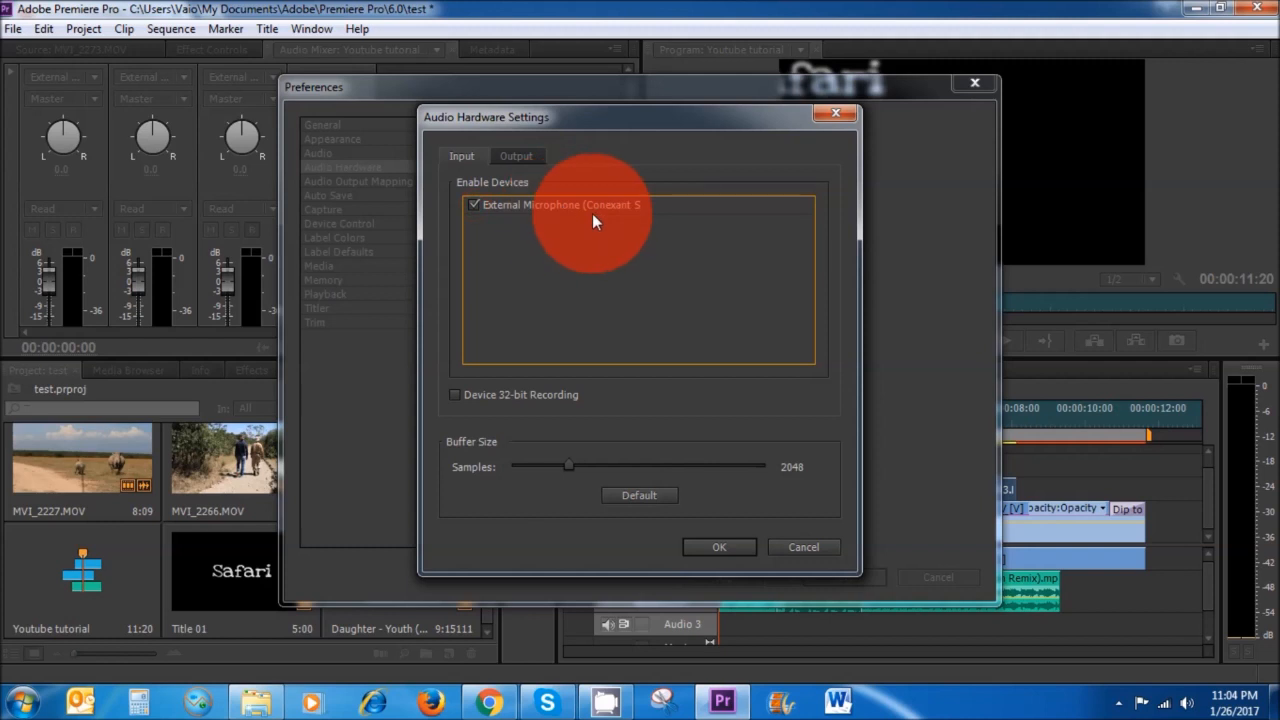
{"action": "left_click", "coordinate": [730, 542]}
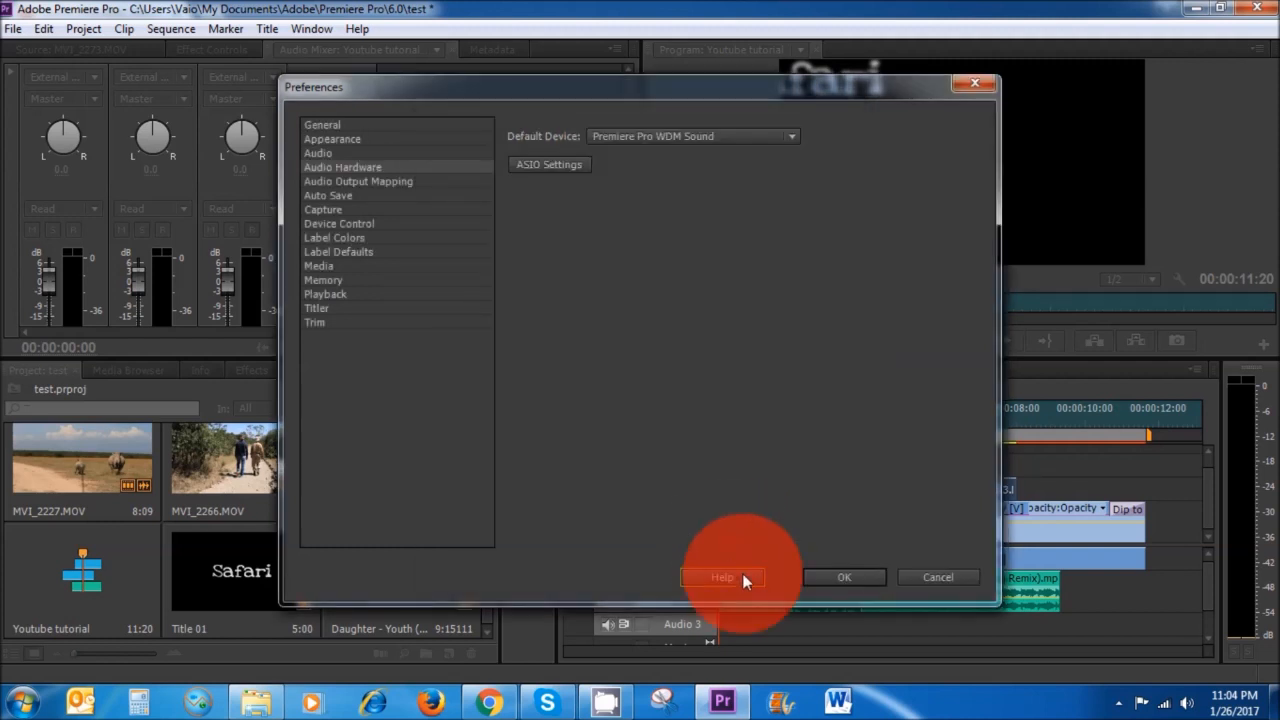
{"action": "left_click", "coordinate": [850, 577]}
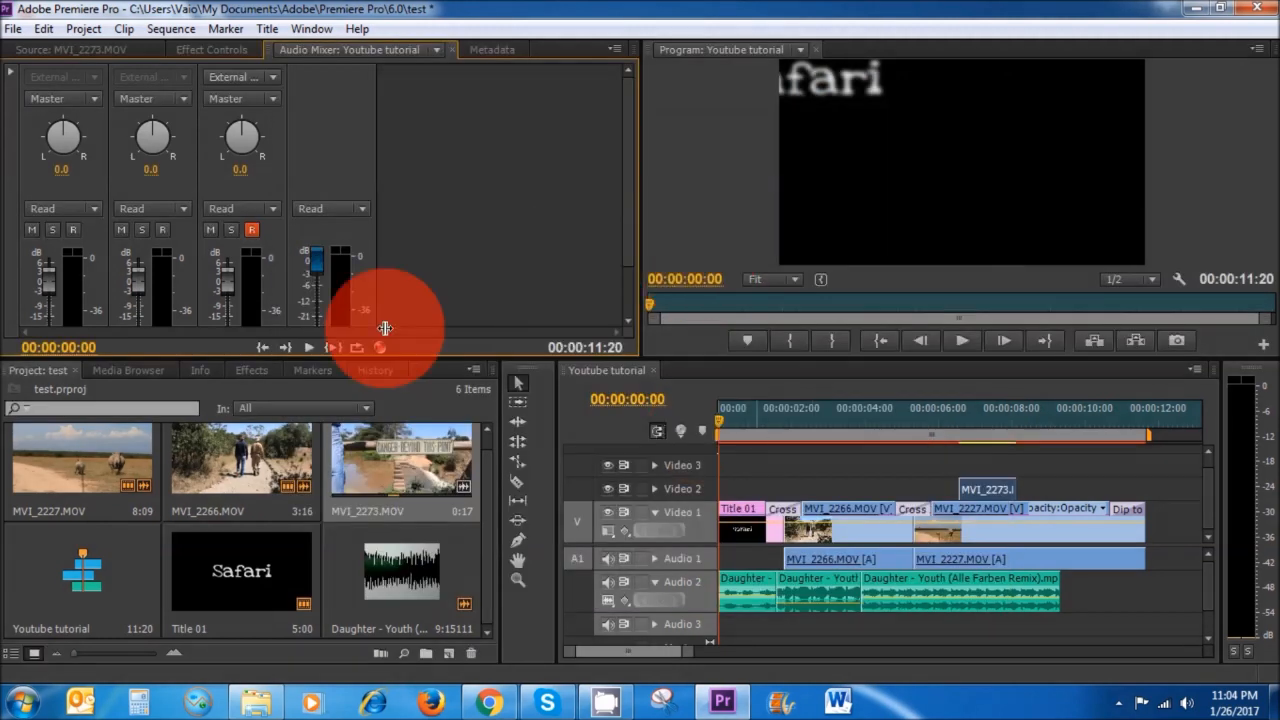
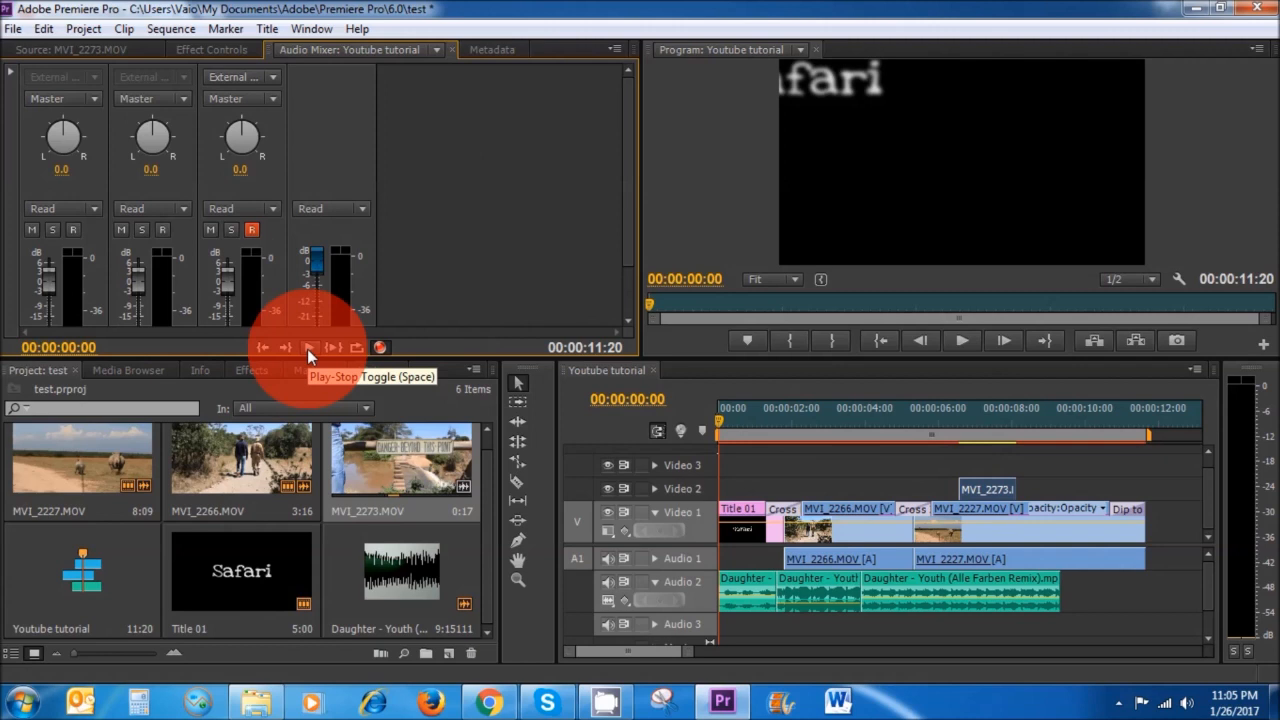
- Mute the computer's speakers and record about 8 seconds of narration onto Audio 3 from the start of the sequence
{"action": "left_click", "coordinate": [1187, 705]}
{"action": "left_click", "coordinate": [1186, 605]}
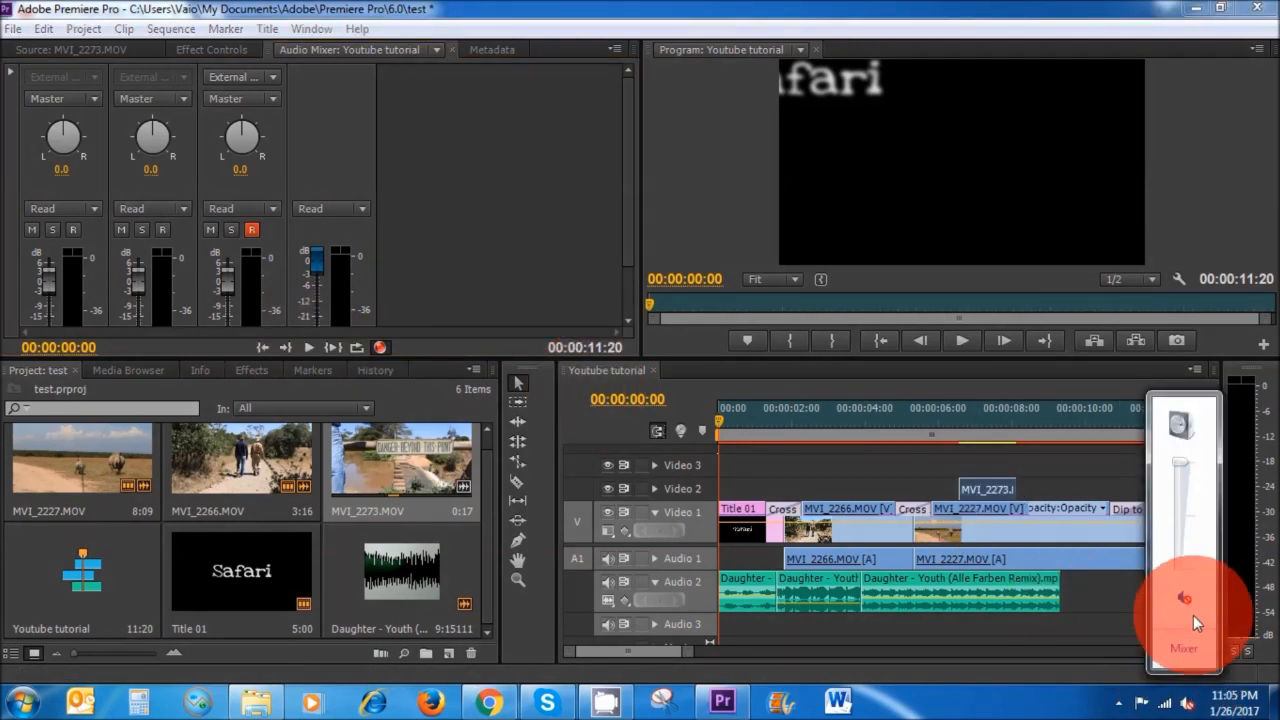
{"action": "left_click", "coordinate": [549, 290]}
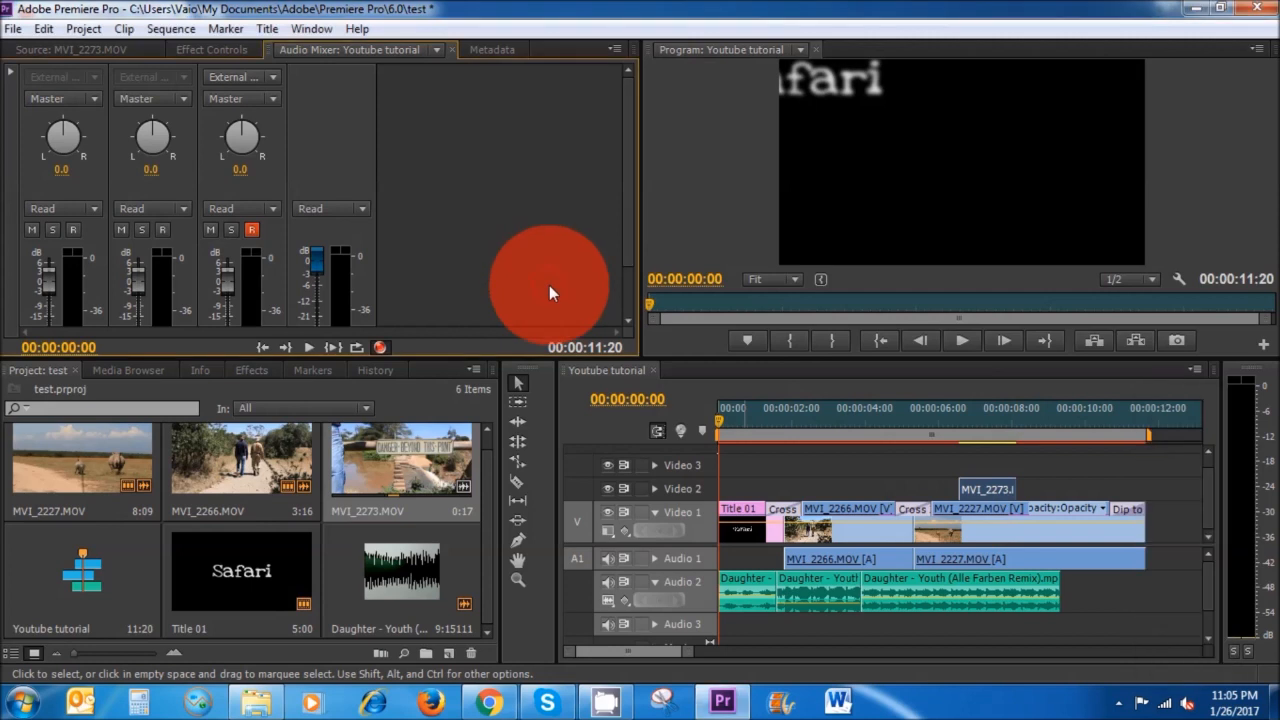
{"action": "left_click", "coordinate": [307, 349]}
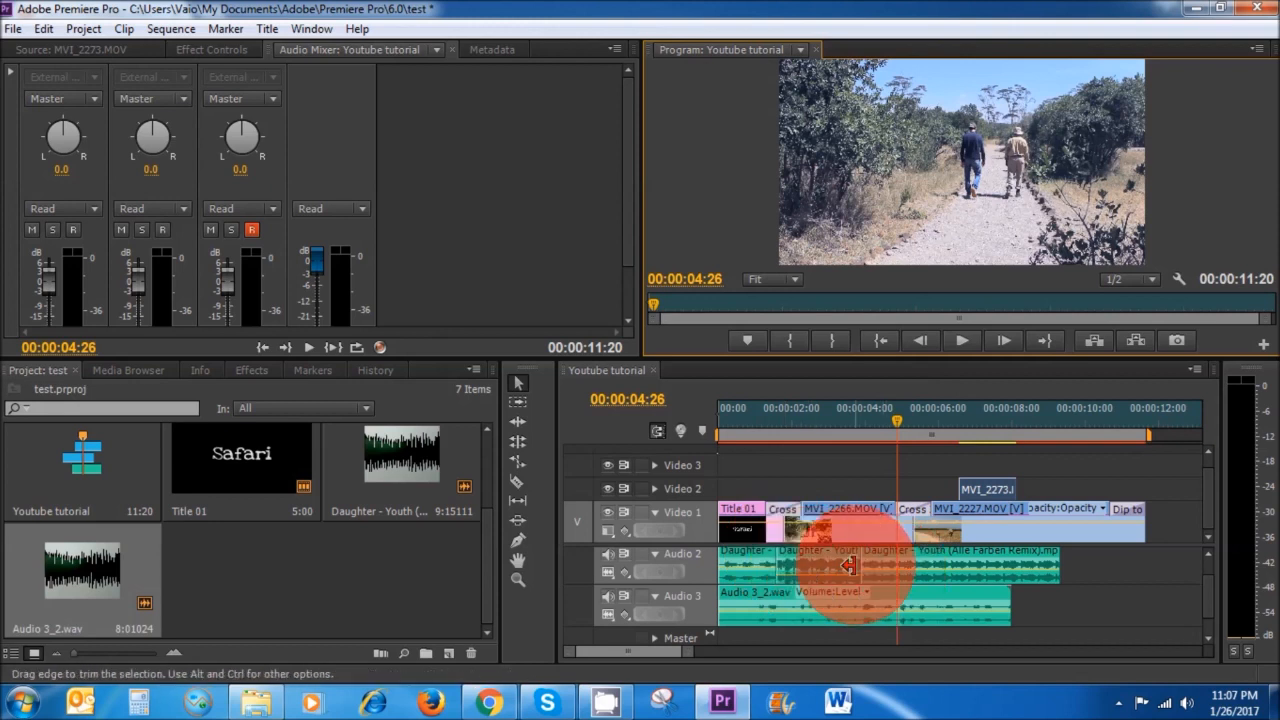
- Mute the Audio 2 music track and play the sequence from the start to listen to the recorded narration
{"action": "left_click", "coordinate": [610, 555]}
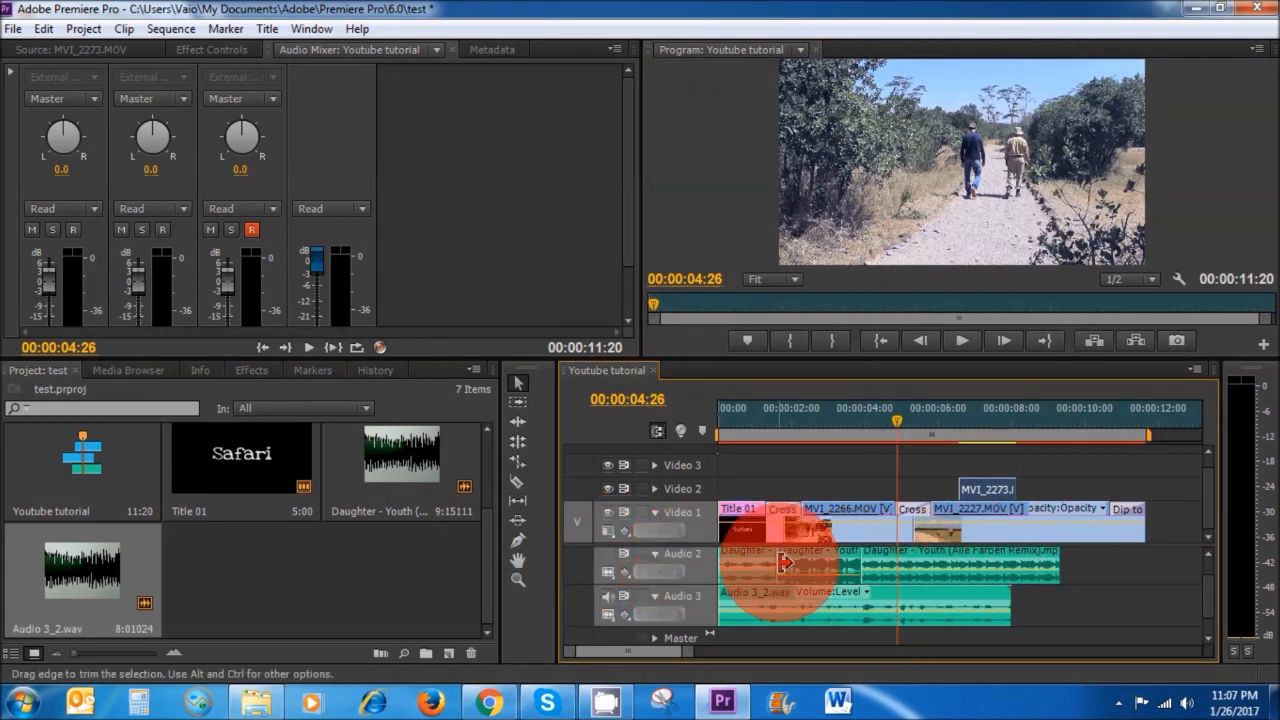
{"action": "left_click_drag", "start_coordinate": [895, 421], "coordinate": [715, 421]}
{"action": "left_click", "coordinate": [966, 346]}
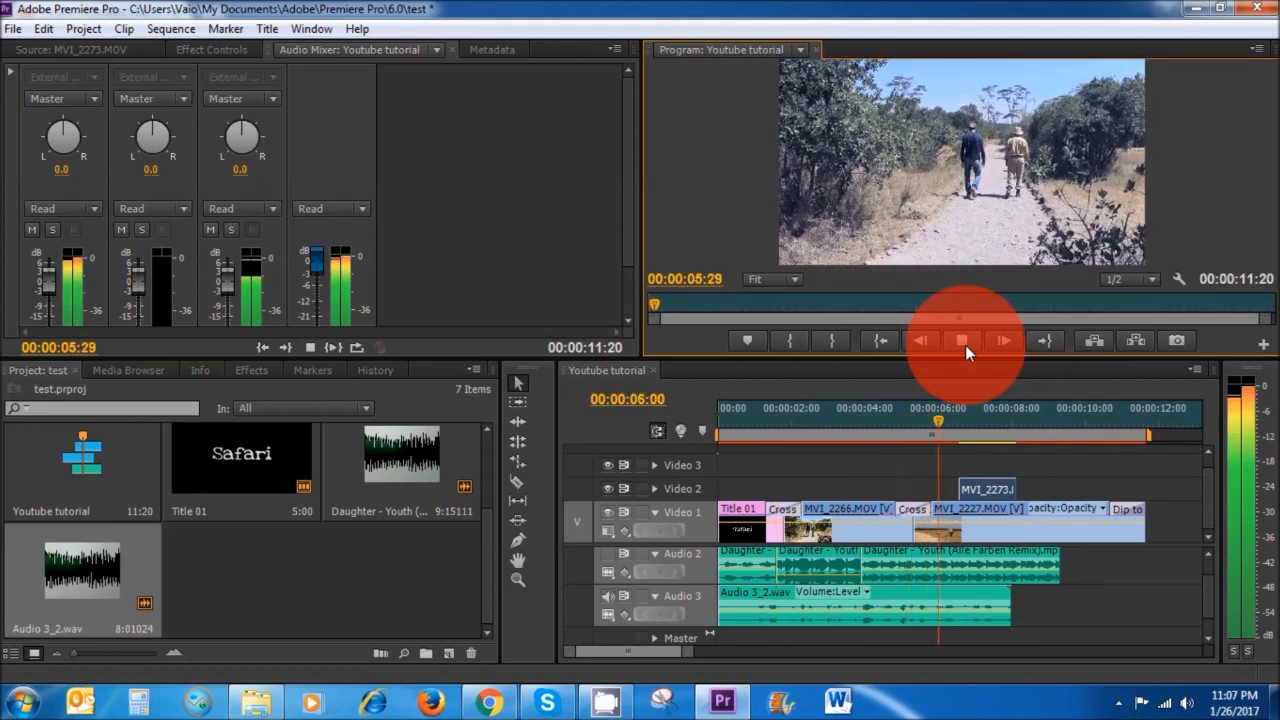
{"action": "left_click", "coordinate": [965, 345]}
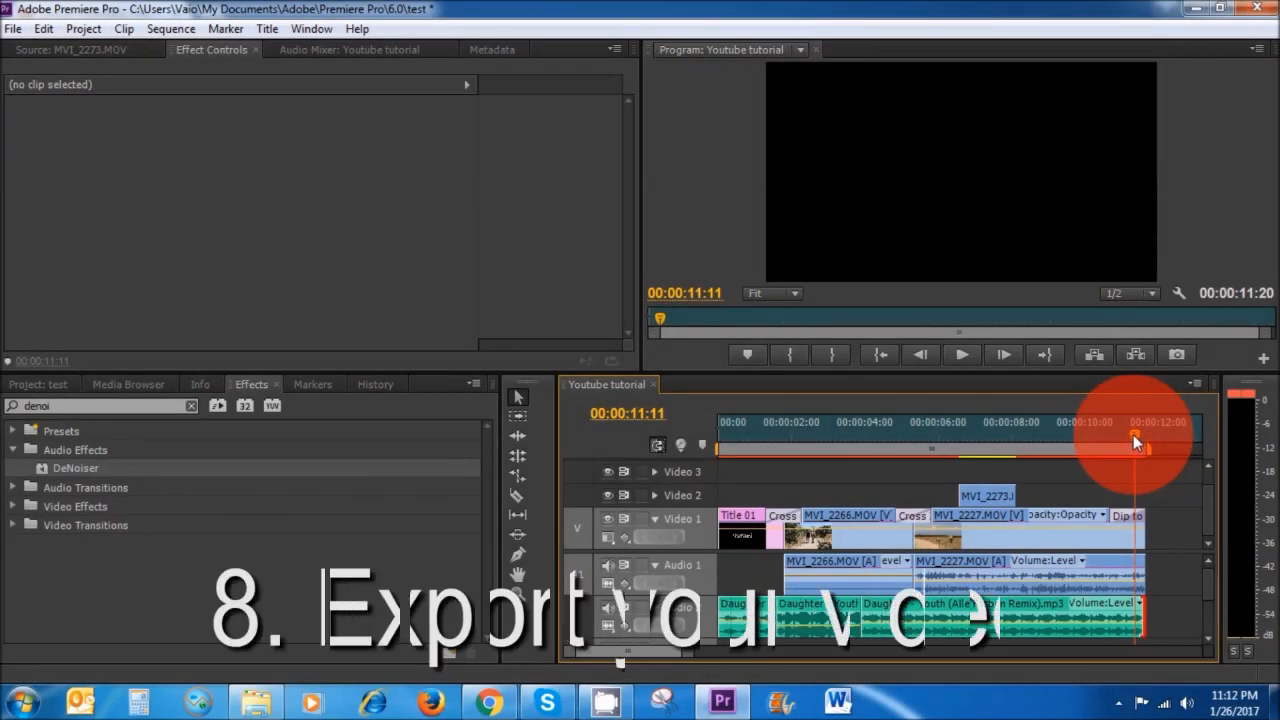
- Play the whole sequence from its start in a maximized Program monitor and restore the original frame size
{"action": "left_click_drag", "start_coordinate": [1135, 443], "coordinate": [700, 457]}
{"action": "left_click", "coordinate": [840, 521]}
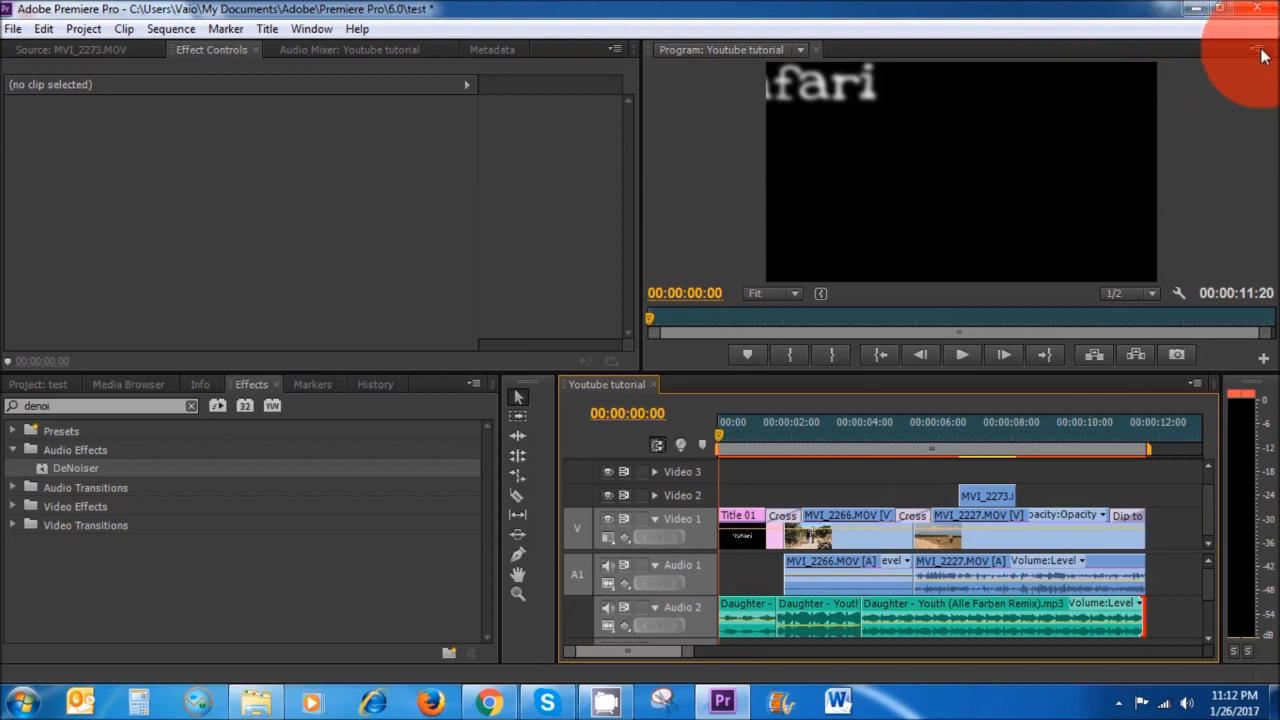
{"action": "key", "text": "Return"}
{"action": "left_click", "coordinate": [1260, 51]}
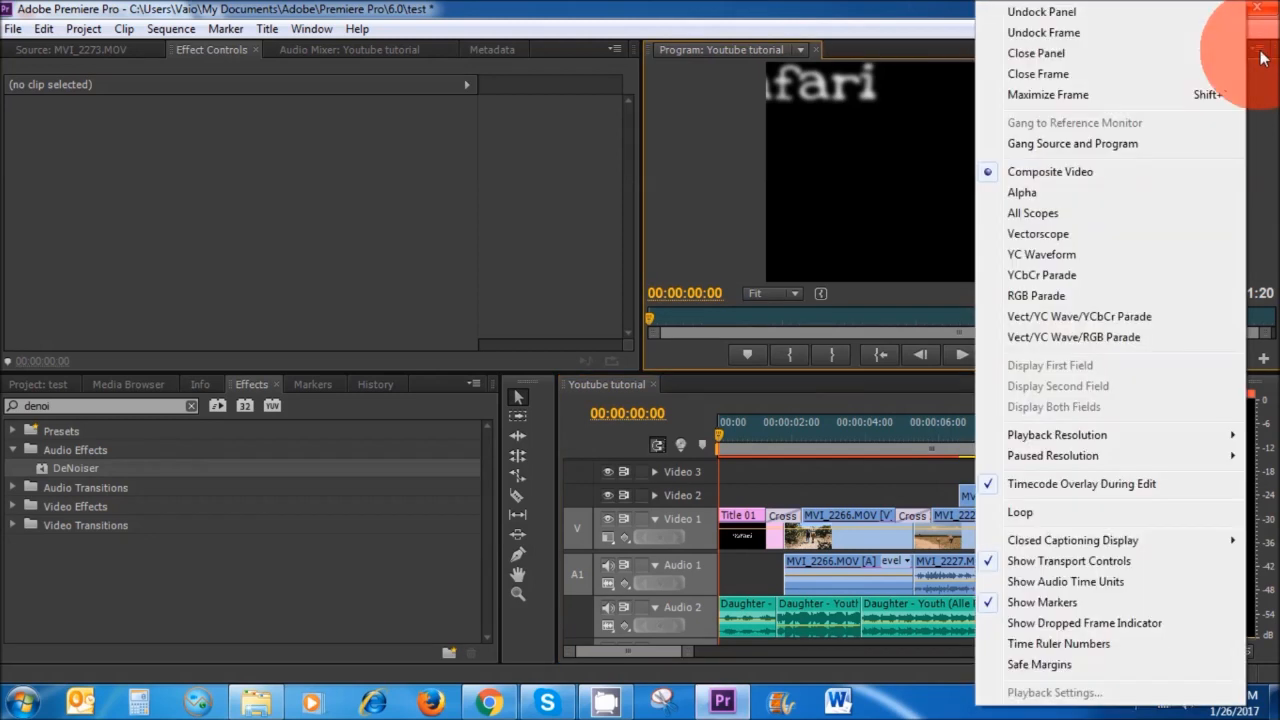
{"action": "left_click", "coordinate": [1062, 96]}
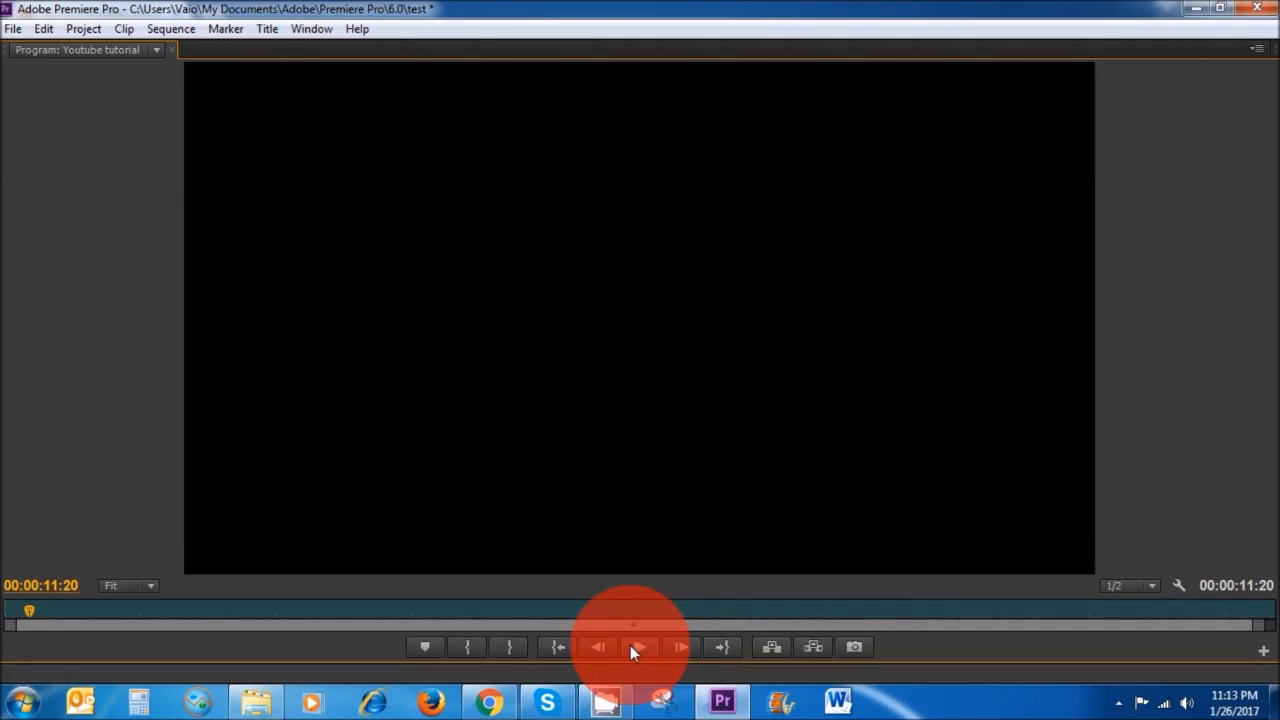
{"action": "left_click", "coordinate": [1257, 50]}
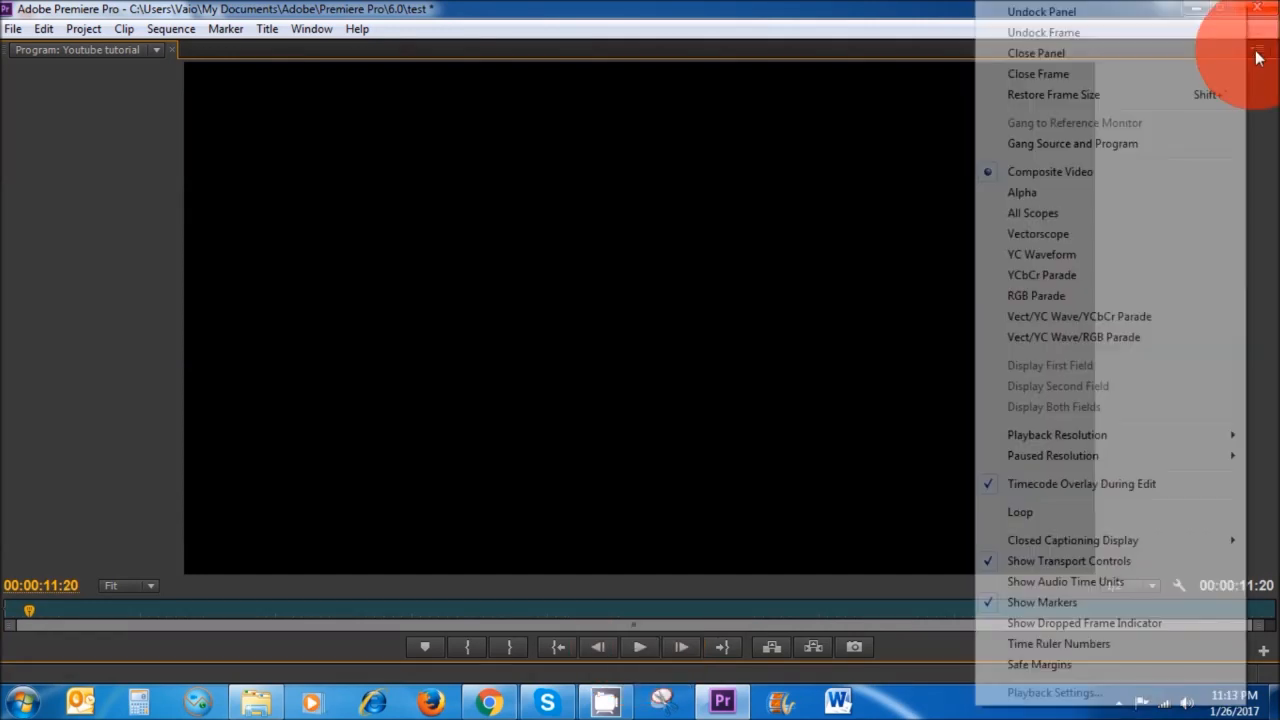
{"action": "left_click", "coordinate": [1107, 95]}
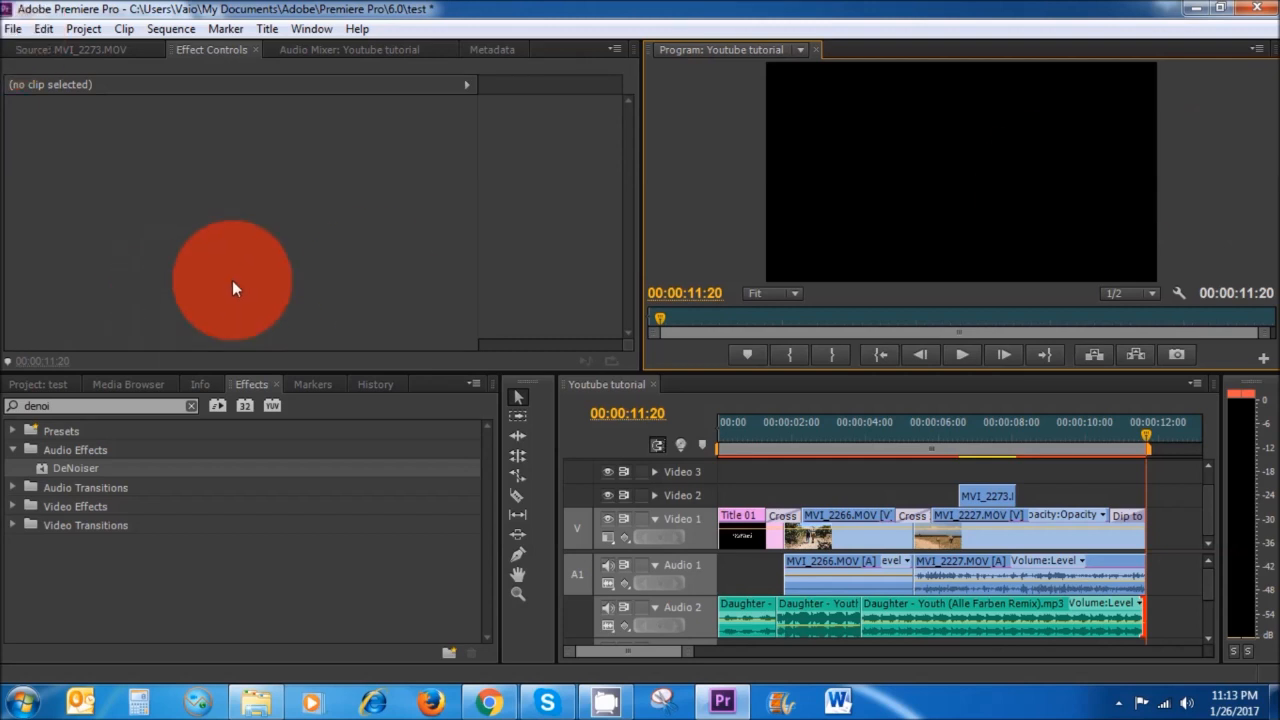
- Open the media export settings for the Youtube tutorial sequence and set the format to H.264
{"action": "left_click", "coordinate": [14, 30]}
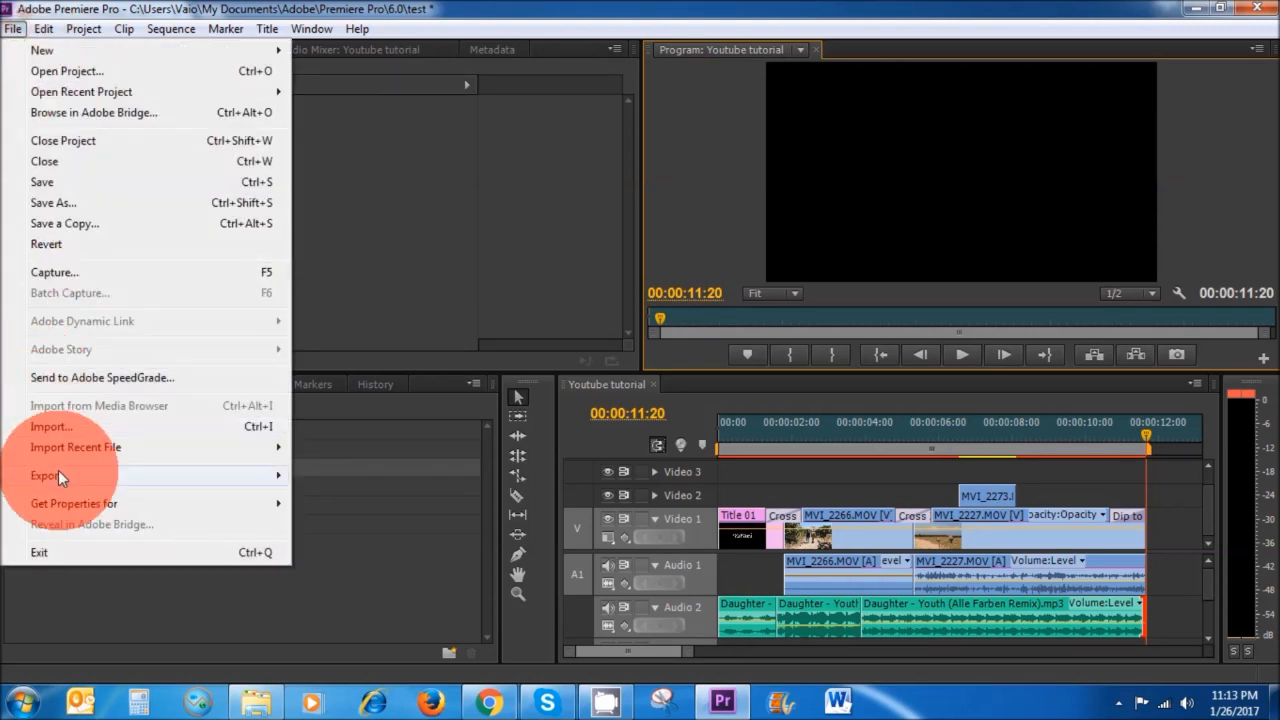
{"action": "mouse_move", "coordinate": [58, 474]}
{"action": "left_click", "coordinate": [334, 478]}
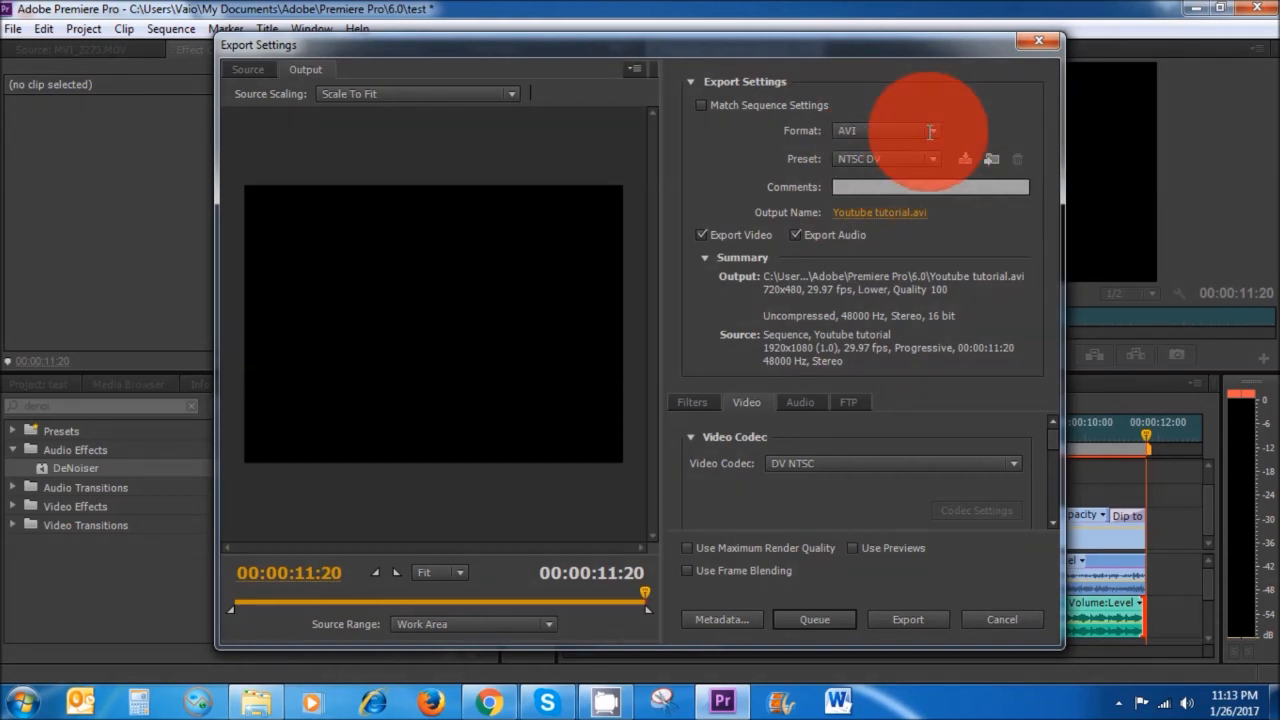
{"action": "left_click", "coordinate": [930, 131]}
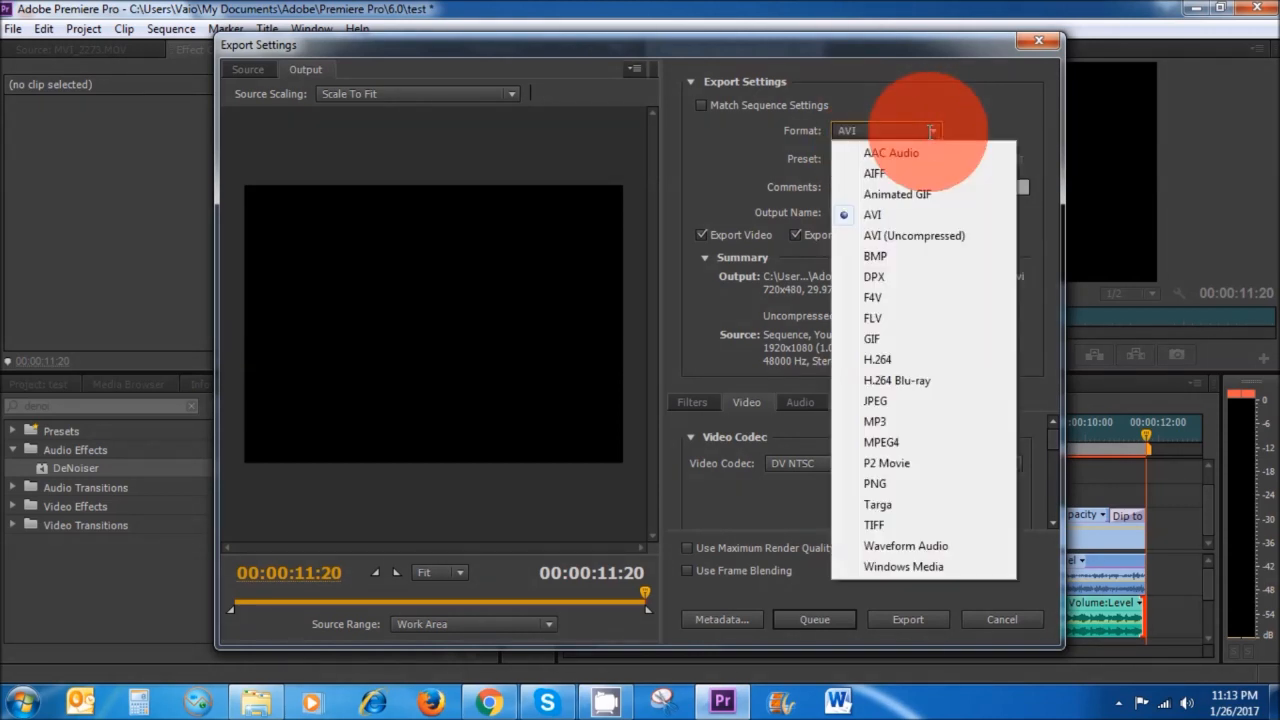
{"action": "left_click", "coordinate": [919, 365]}
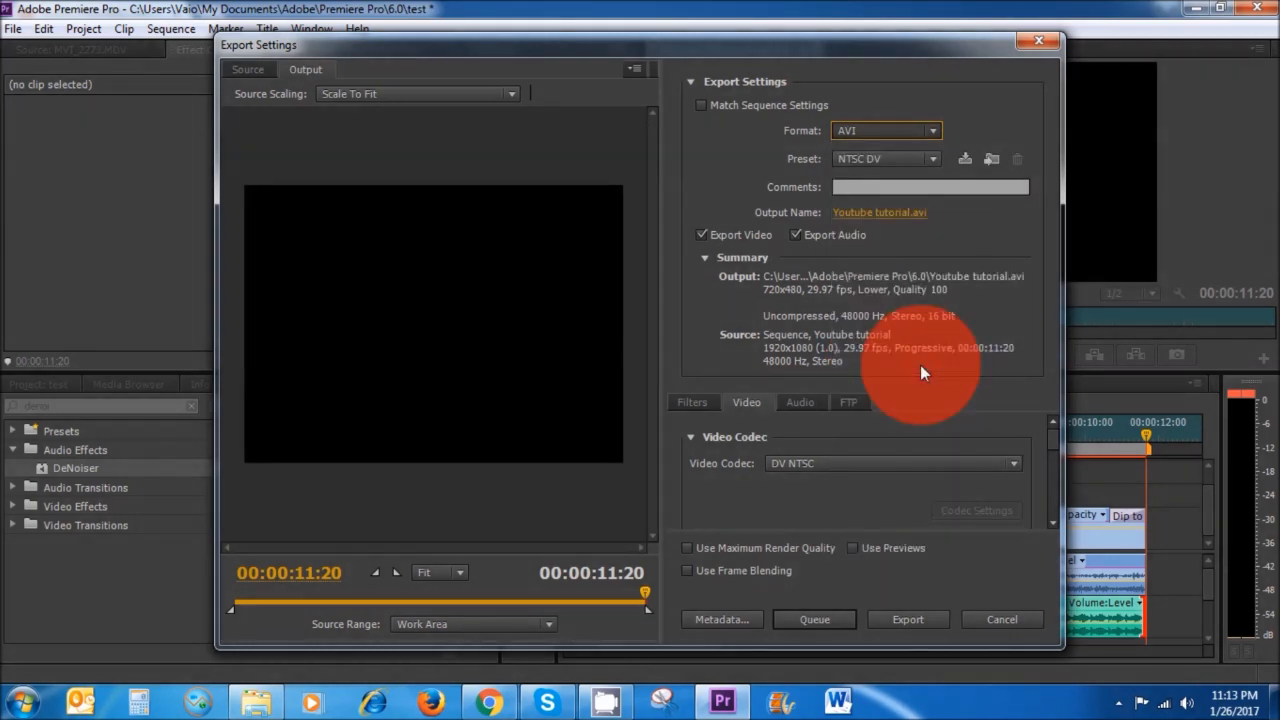
- Set the export preset to HD 720p 23.976
{"action": "left_click", "coordinate": [900, 158]}
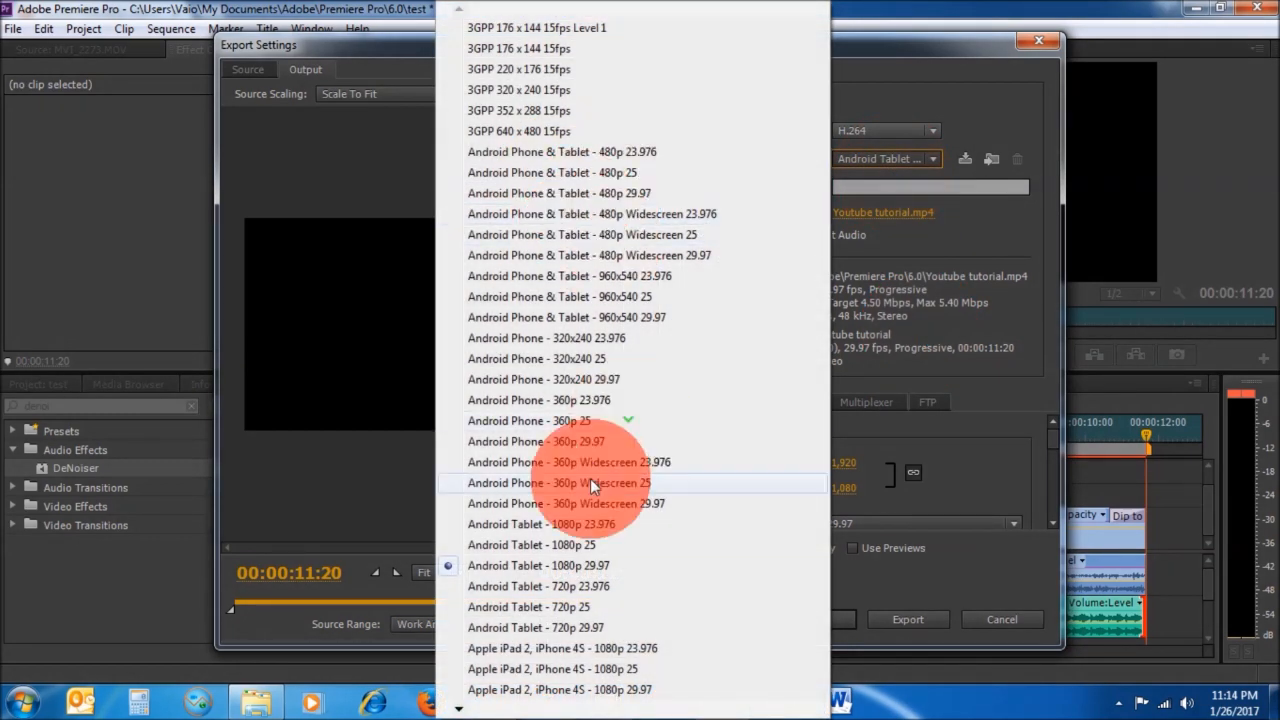
{"action": "mouse_move", "coordinate": [466, 710]}
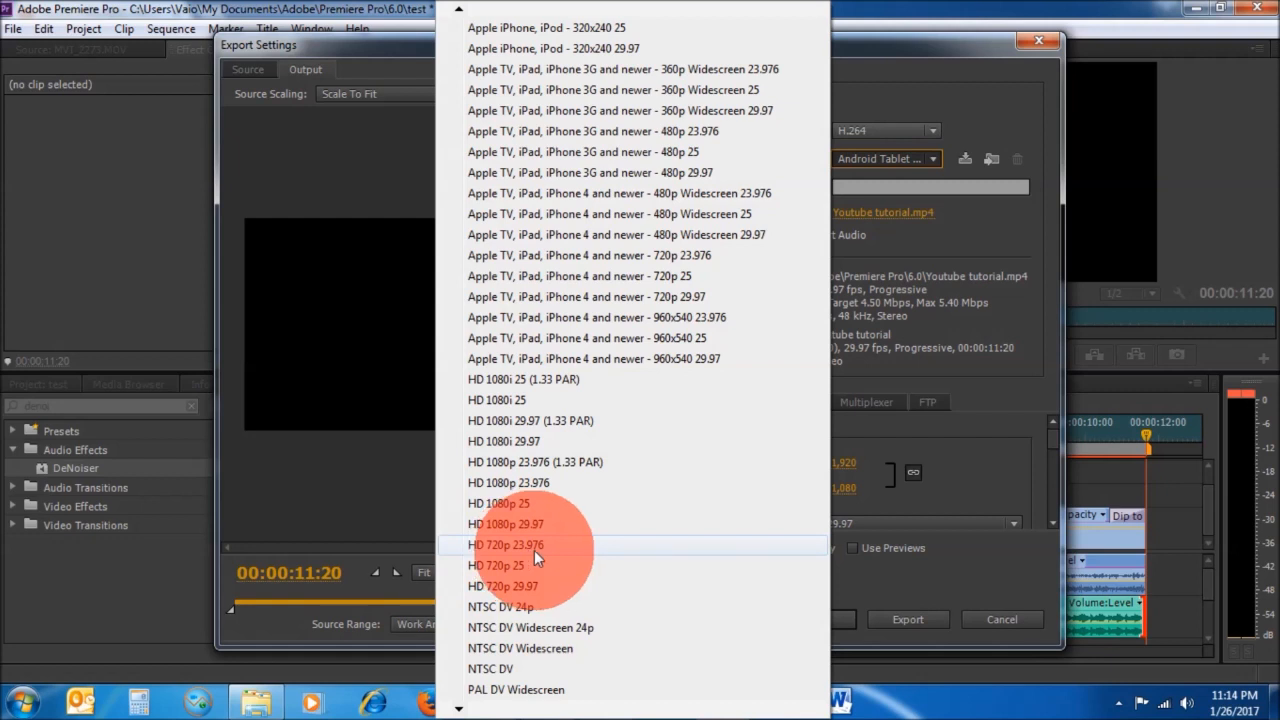
{"action": "left_click", "coordinate": [570, 550]}
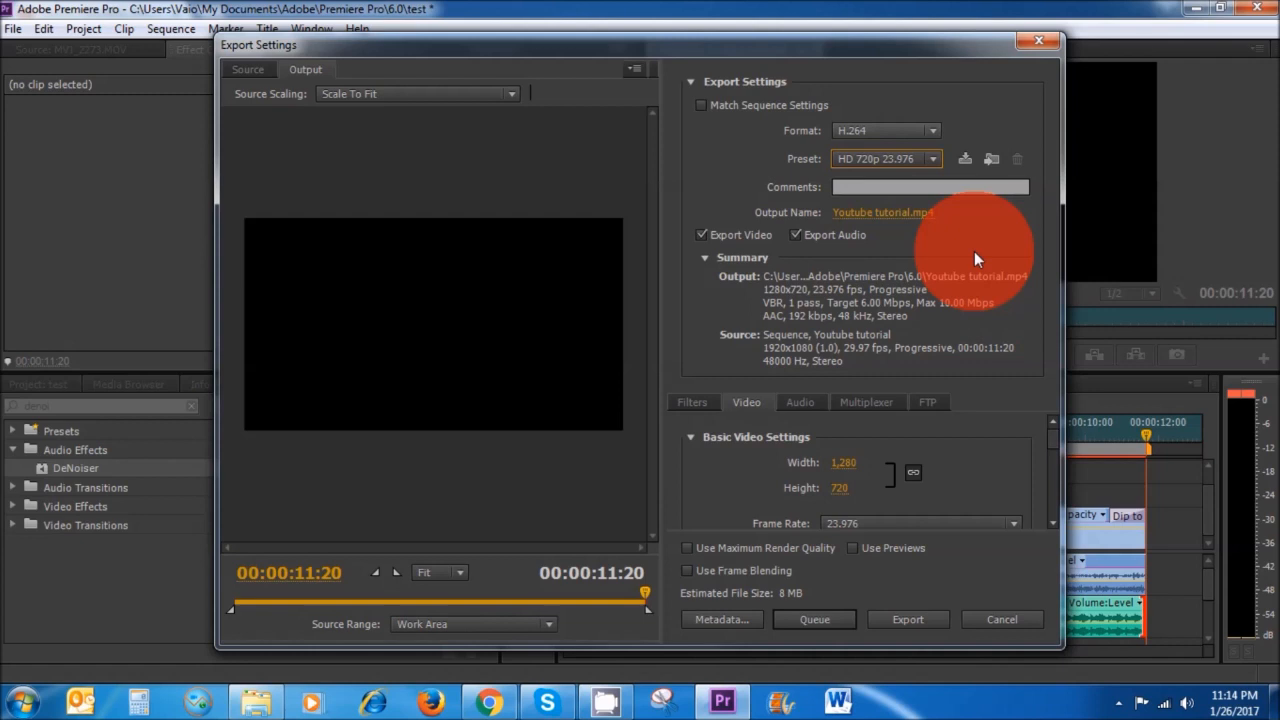
{"action": "left_click", "coordinate": [915, 158]}
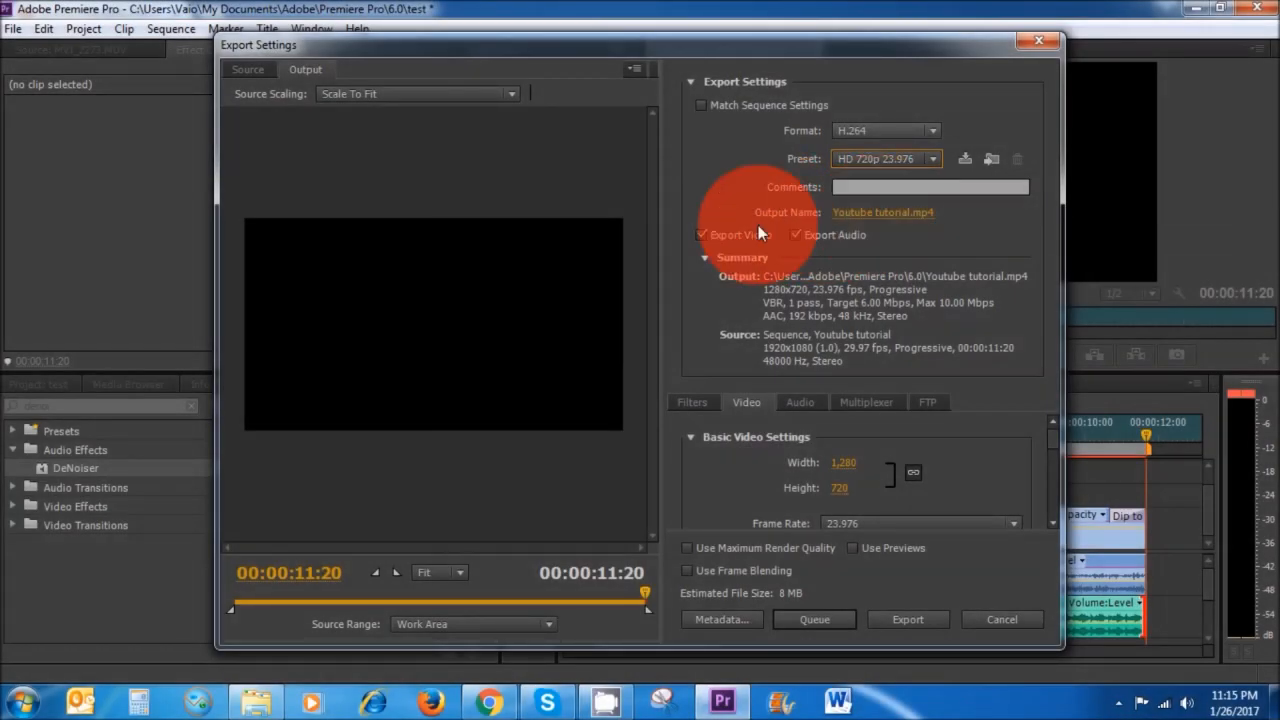
- Save the output as "Youtube tutorial" in MP4 format in the Premiere Pro 6.0 folder and export the video
{"action": "left_click", "coordinate": [878, 212]}
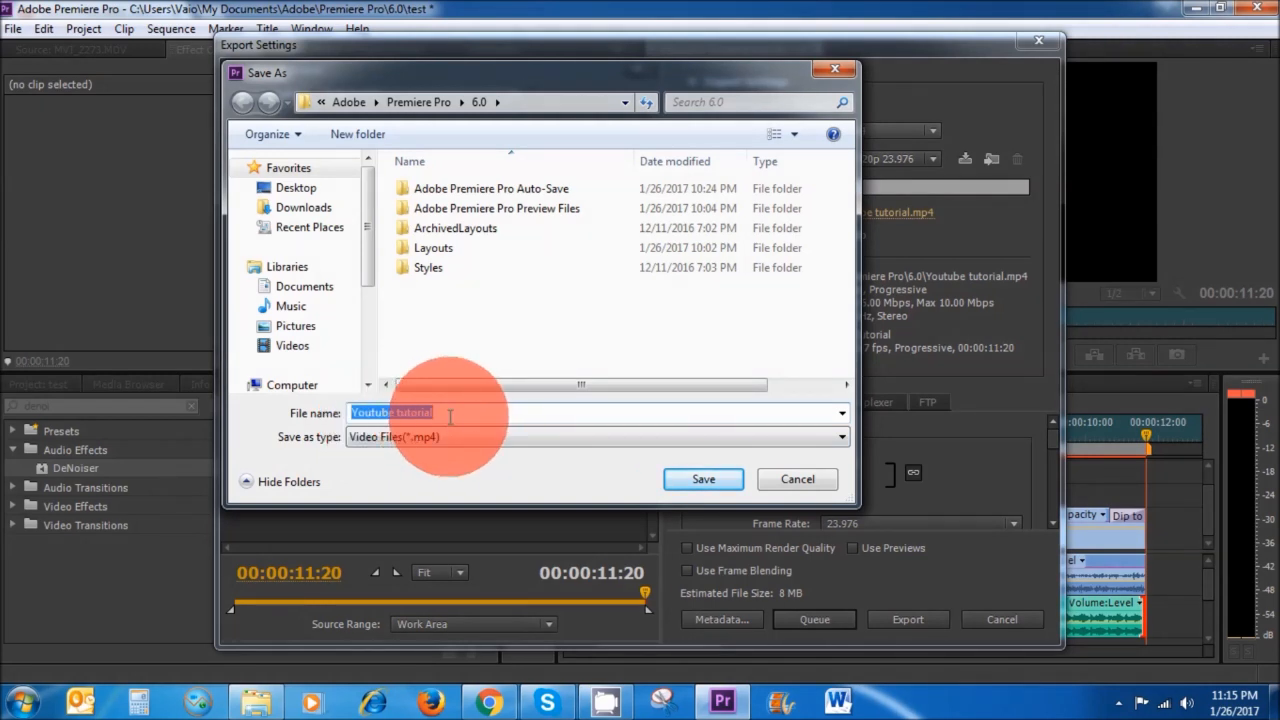
{"action": "left_click_drag", "start_coordinate": [373, 258], "coordinate": [369, 373]}
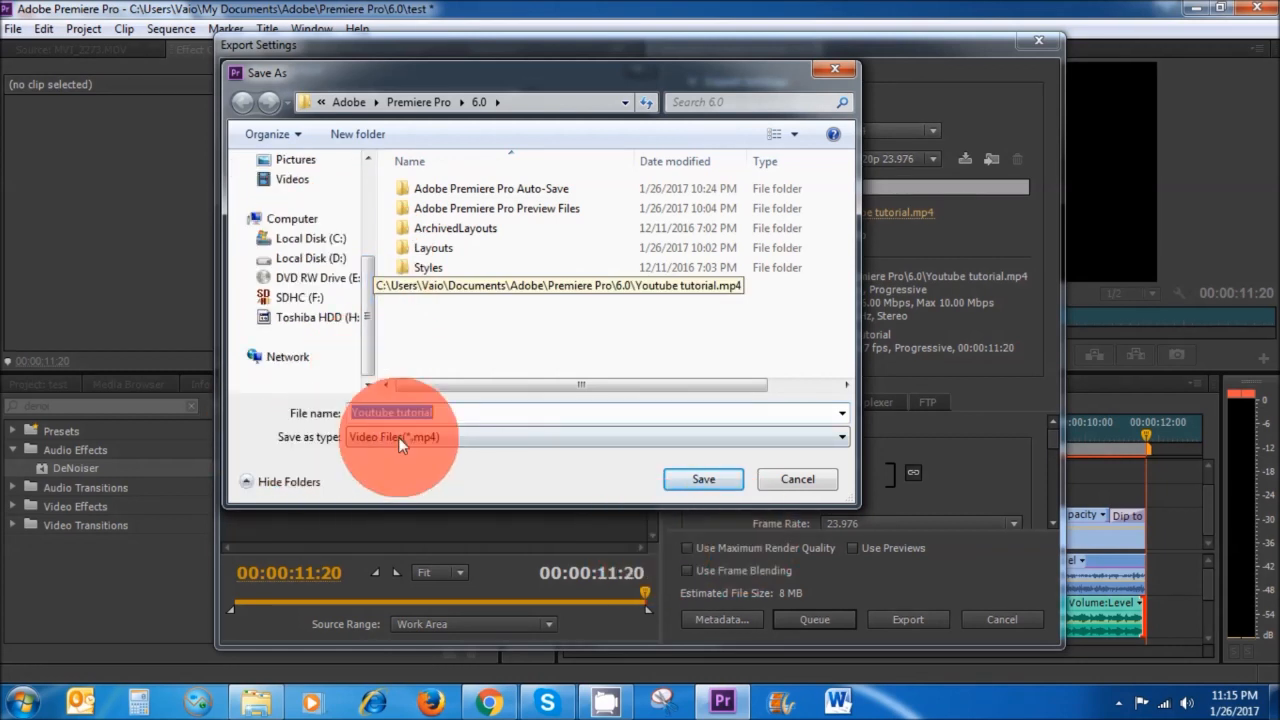
{"action": "left_click", "coordinate": [681, 475]}
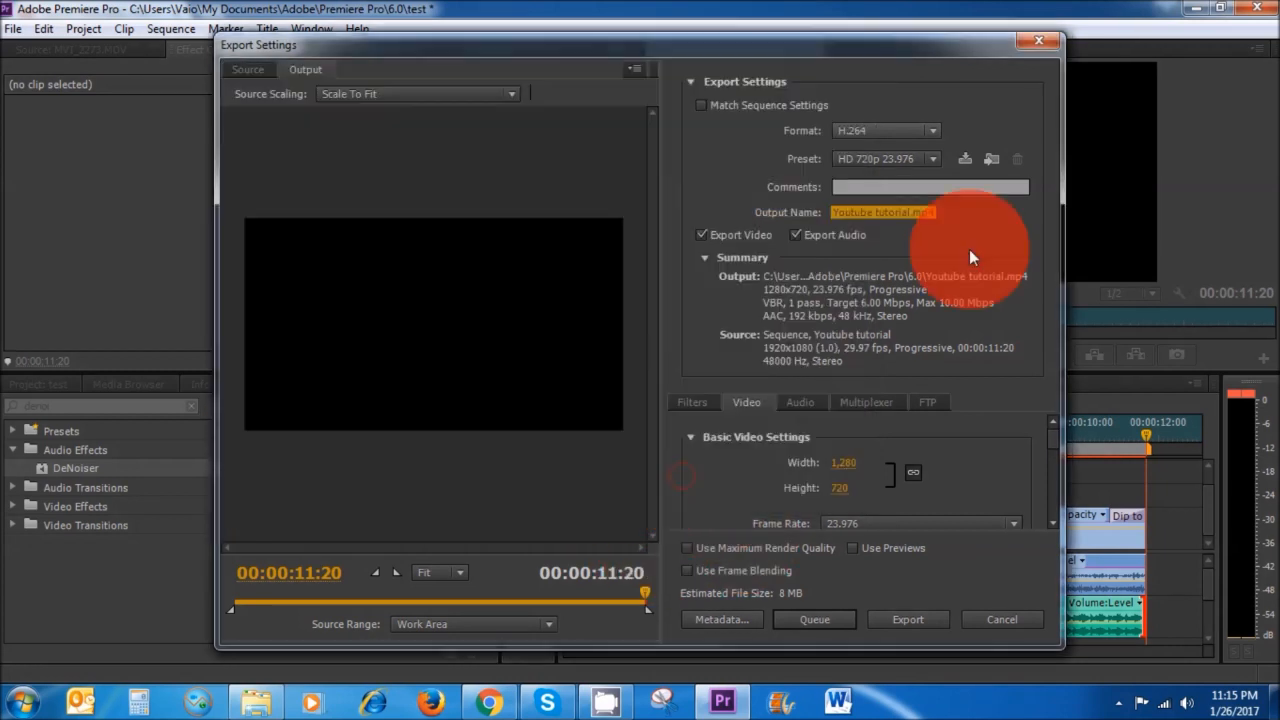
{"action": "left_click", "coordinate": [908, 619]}
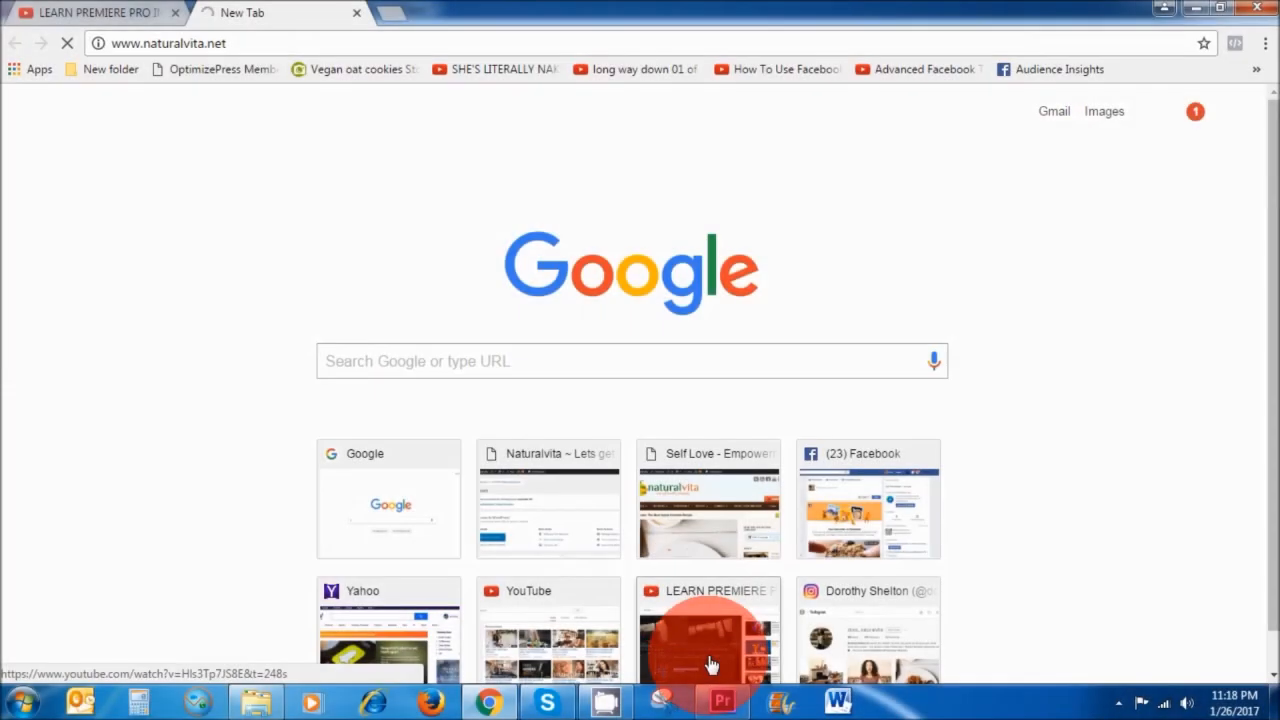
- Switch to Premiere Pro to view the finished sequence and return to the naturalvita.net page in Chrome
{"action": "left_click", "coordinate": [722, 703]}
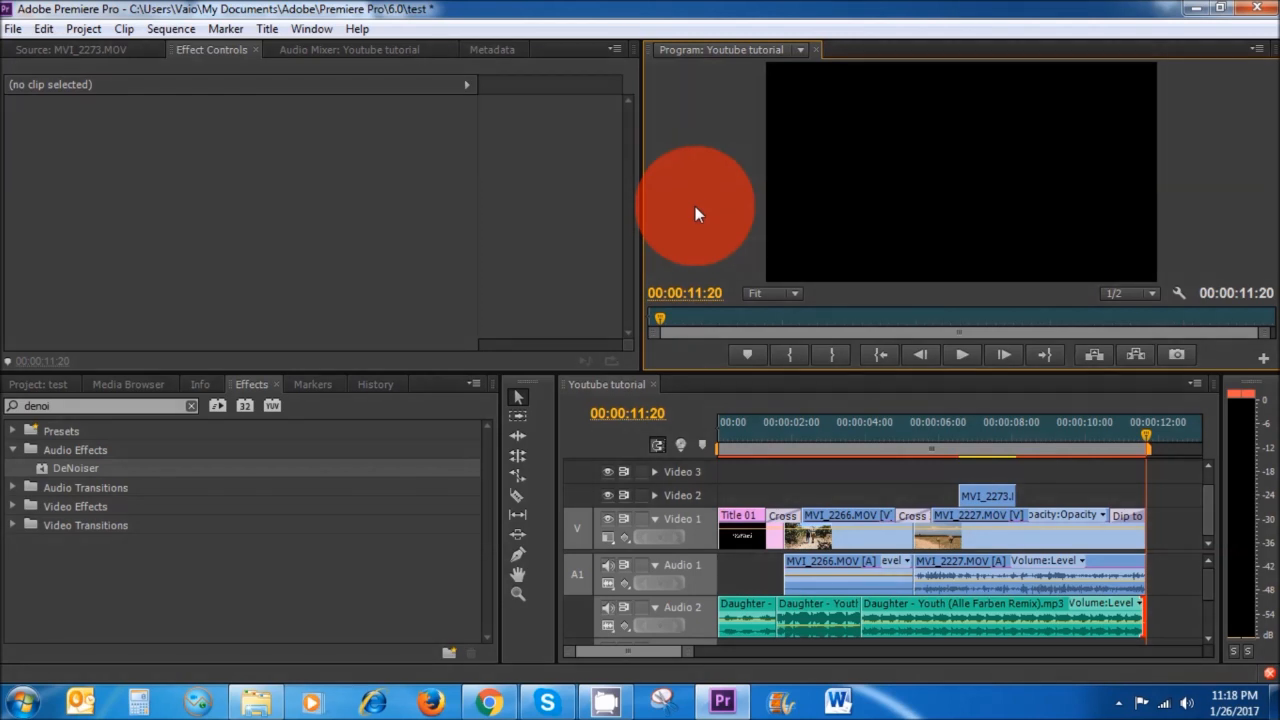
{"action": "left_click", "coordinate": [489, 702]}
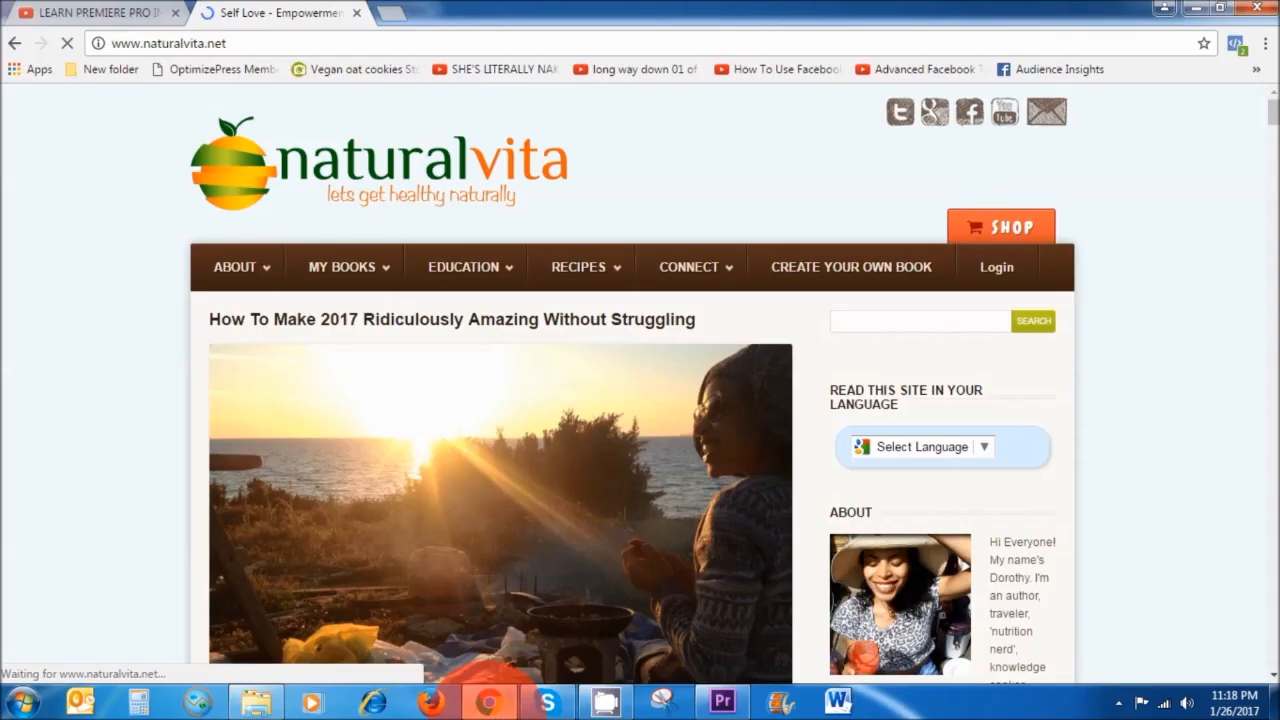